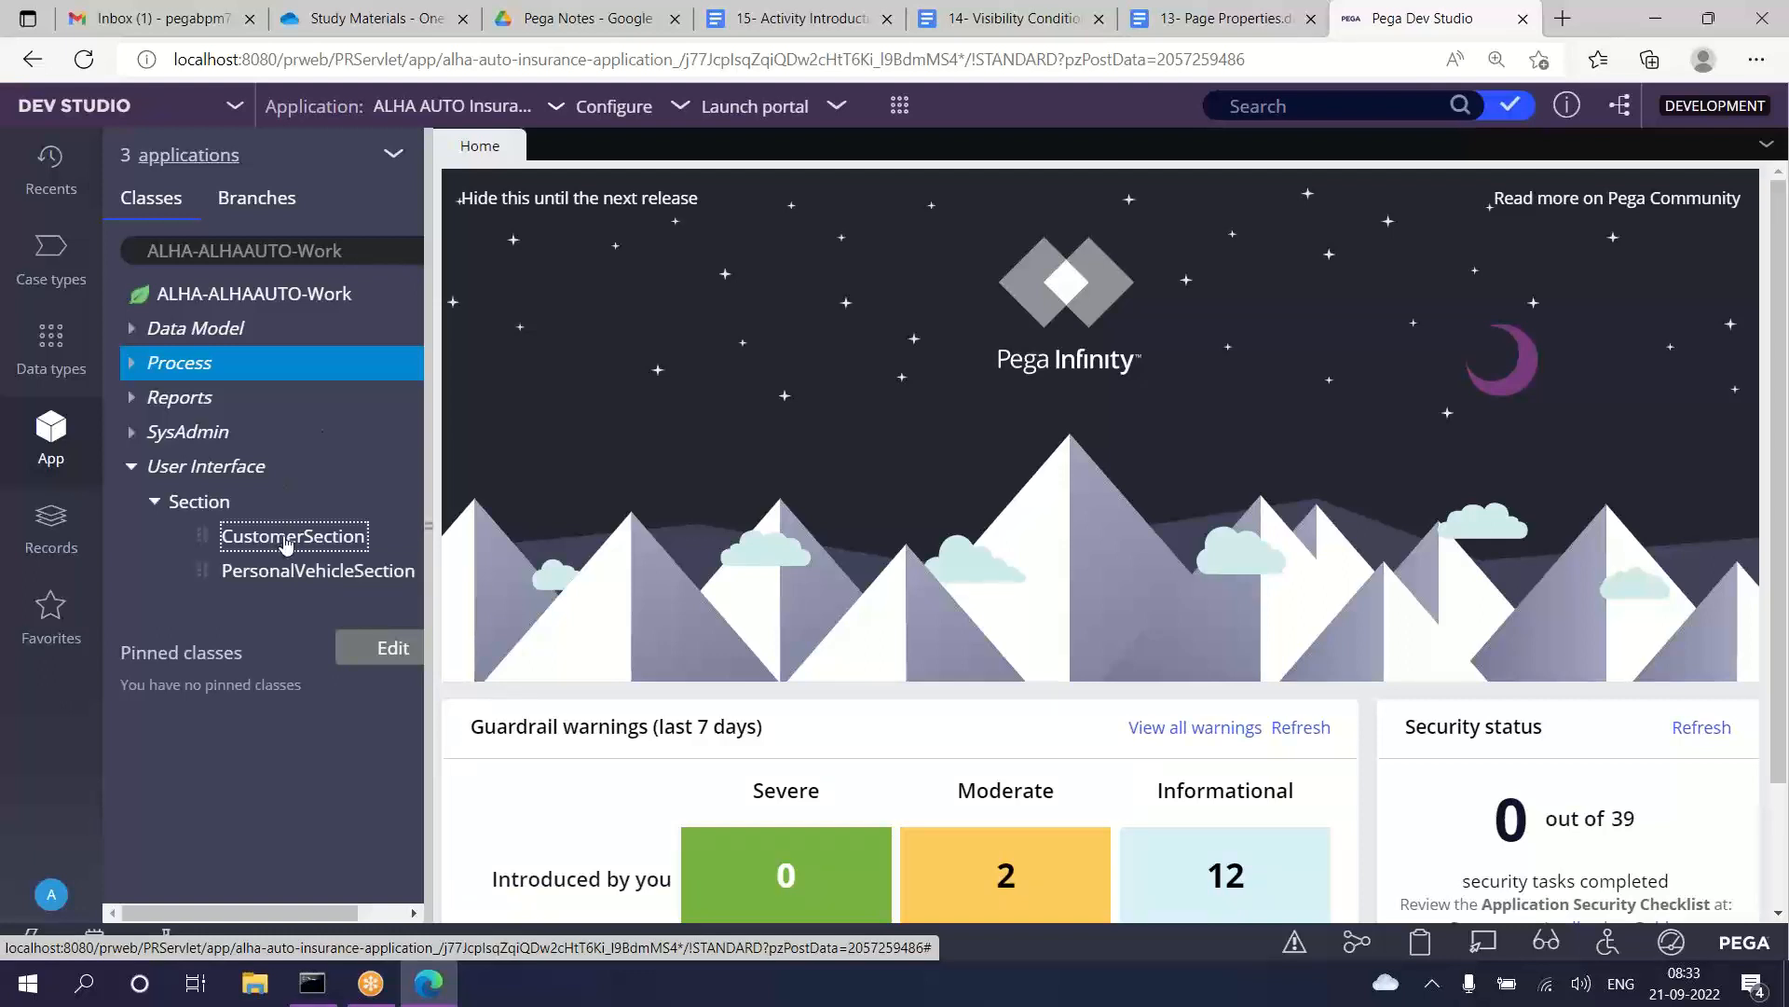
Step: Open the CustomerSection section rule from the ALHA-ALHAAUTO-Work class and go through its name fields
left_click(282, 538)
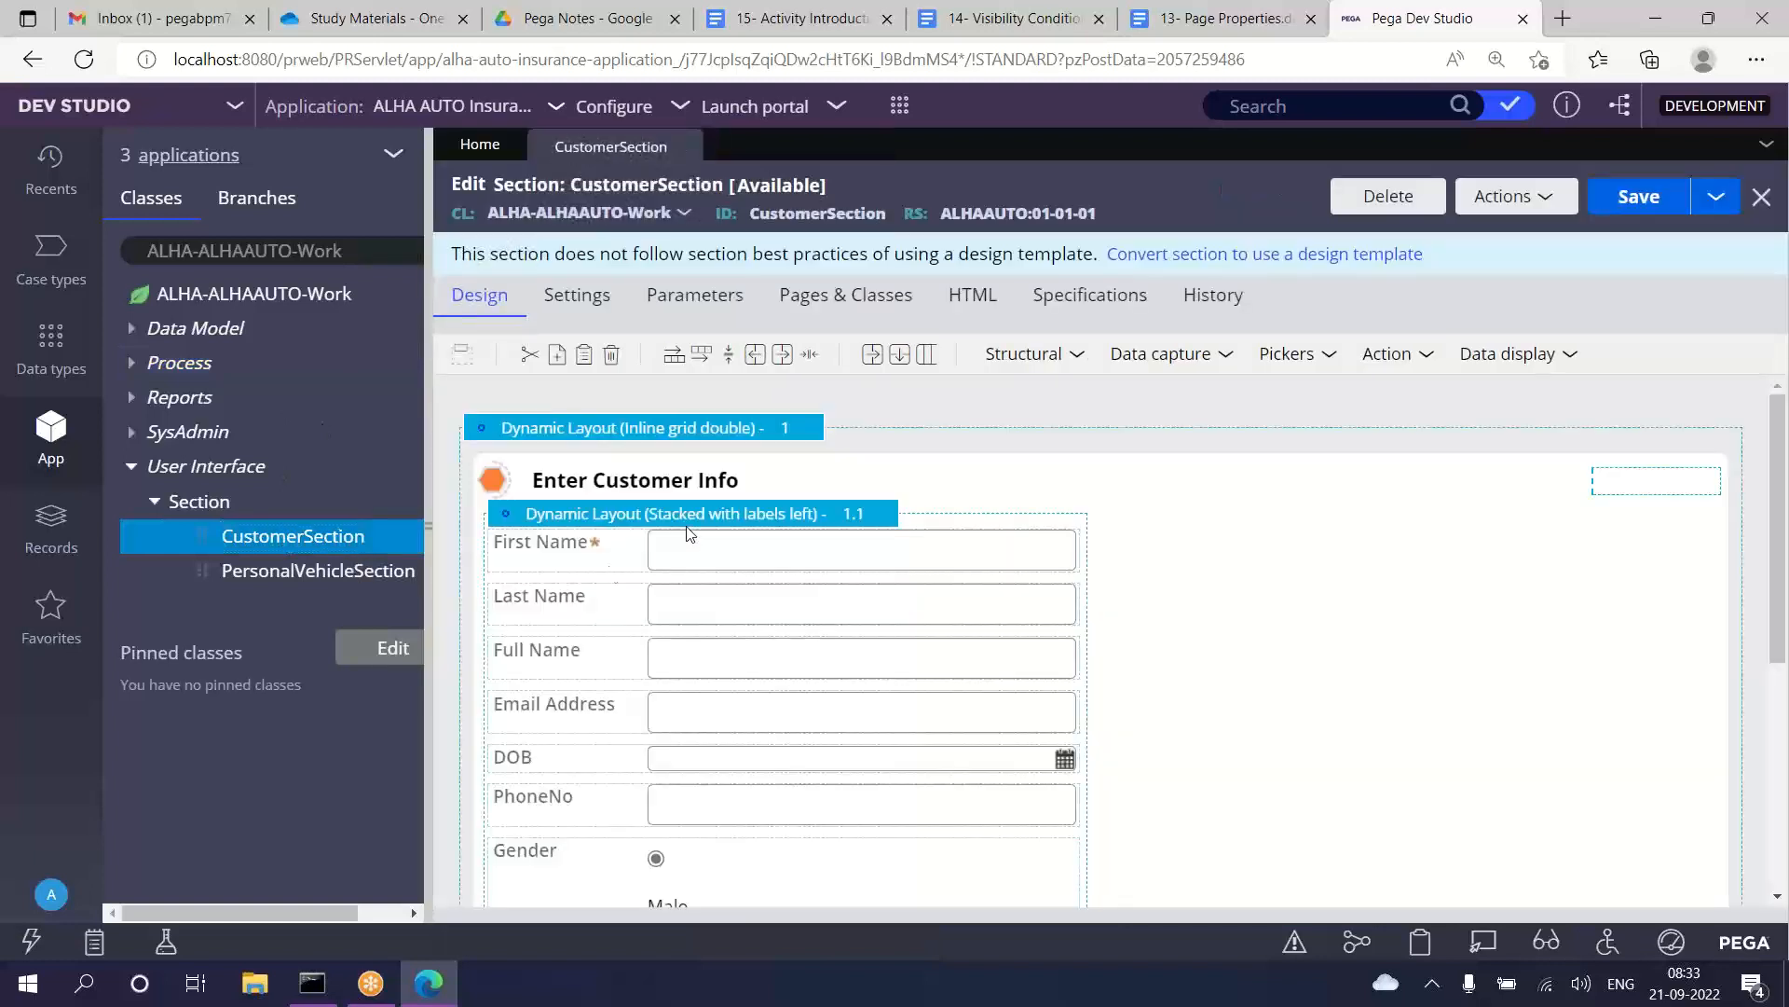
scroll(746, 567, "down", 2)
scroll(728, 539, "up", 1)
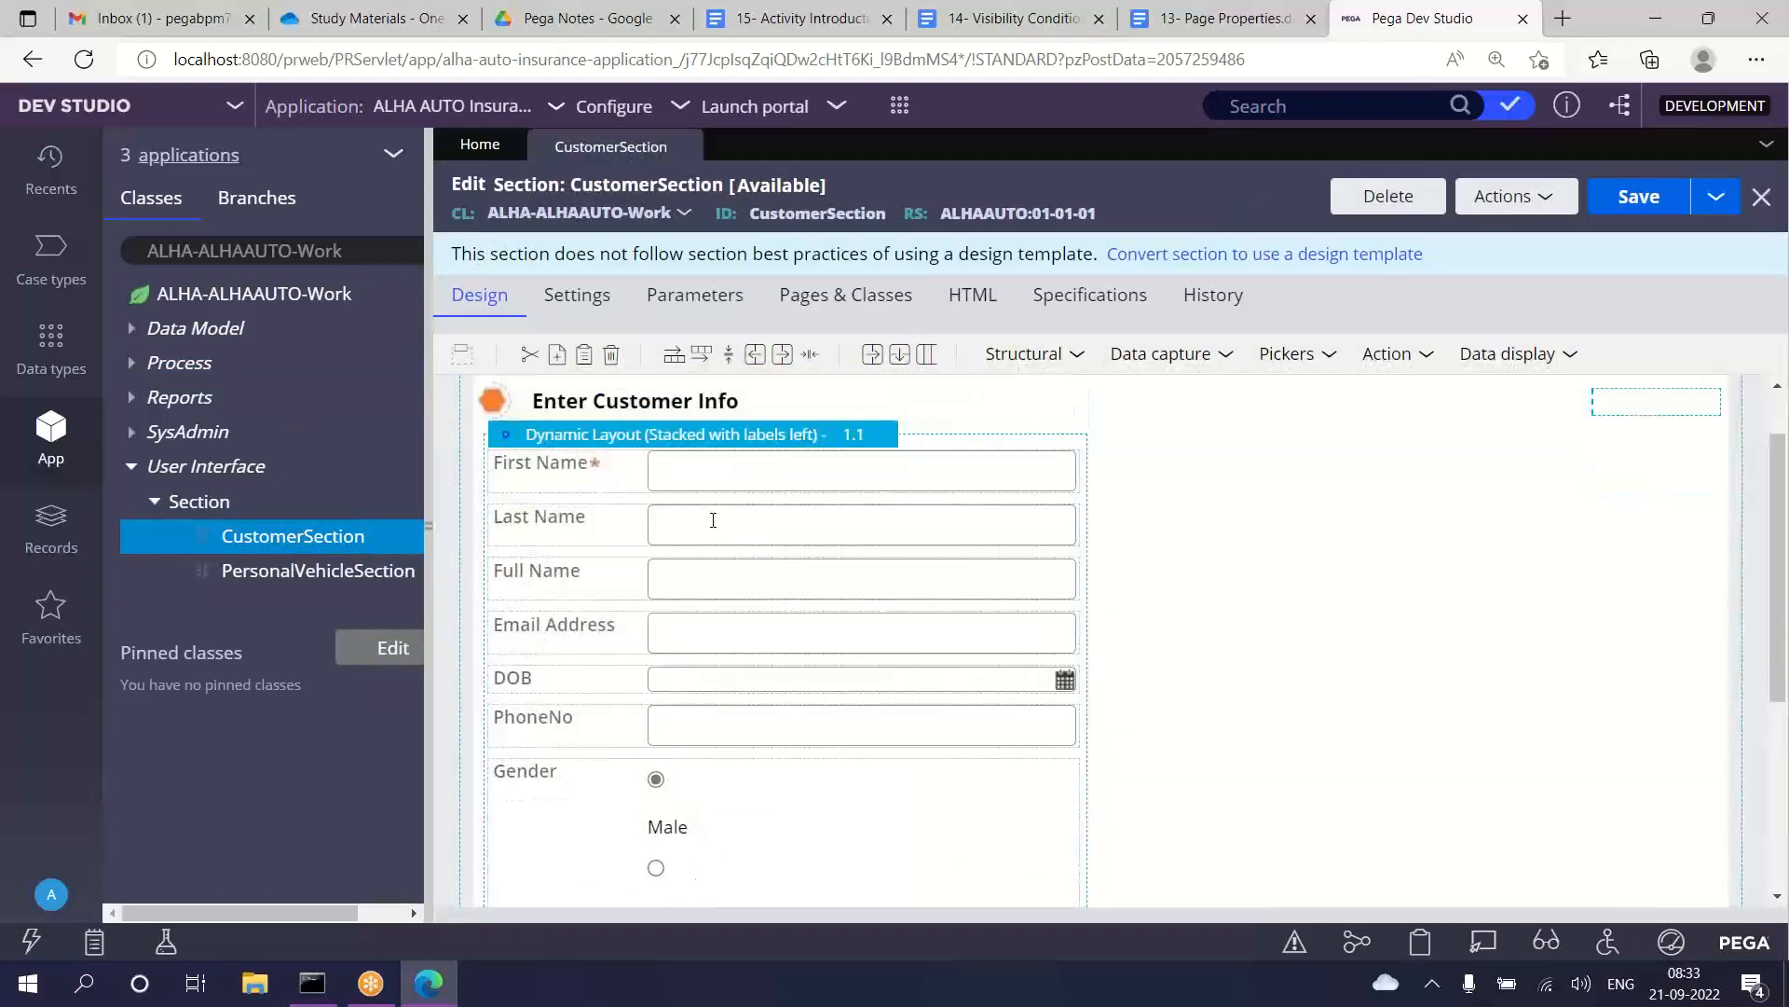
left_click(716, 478)
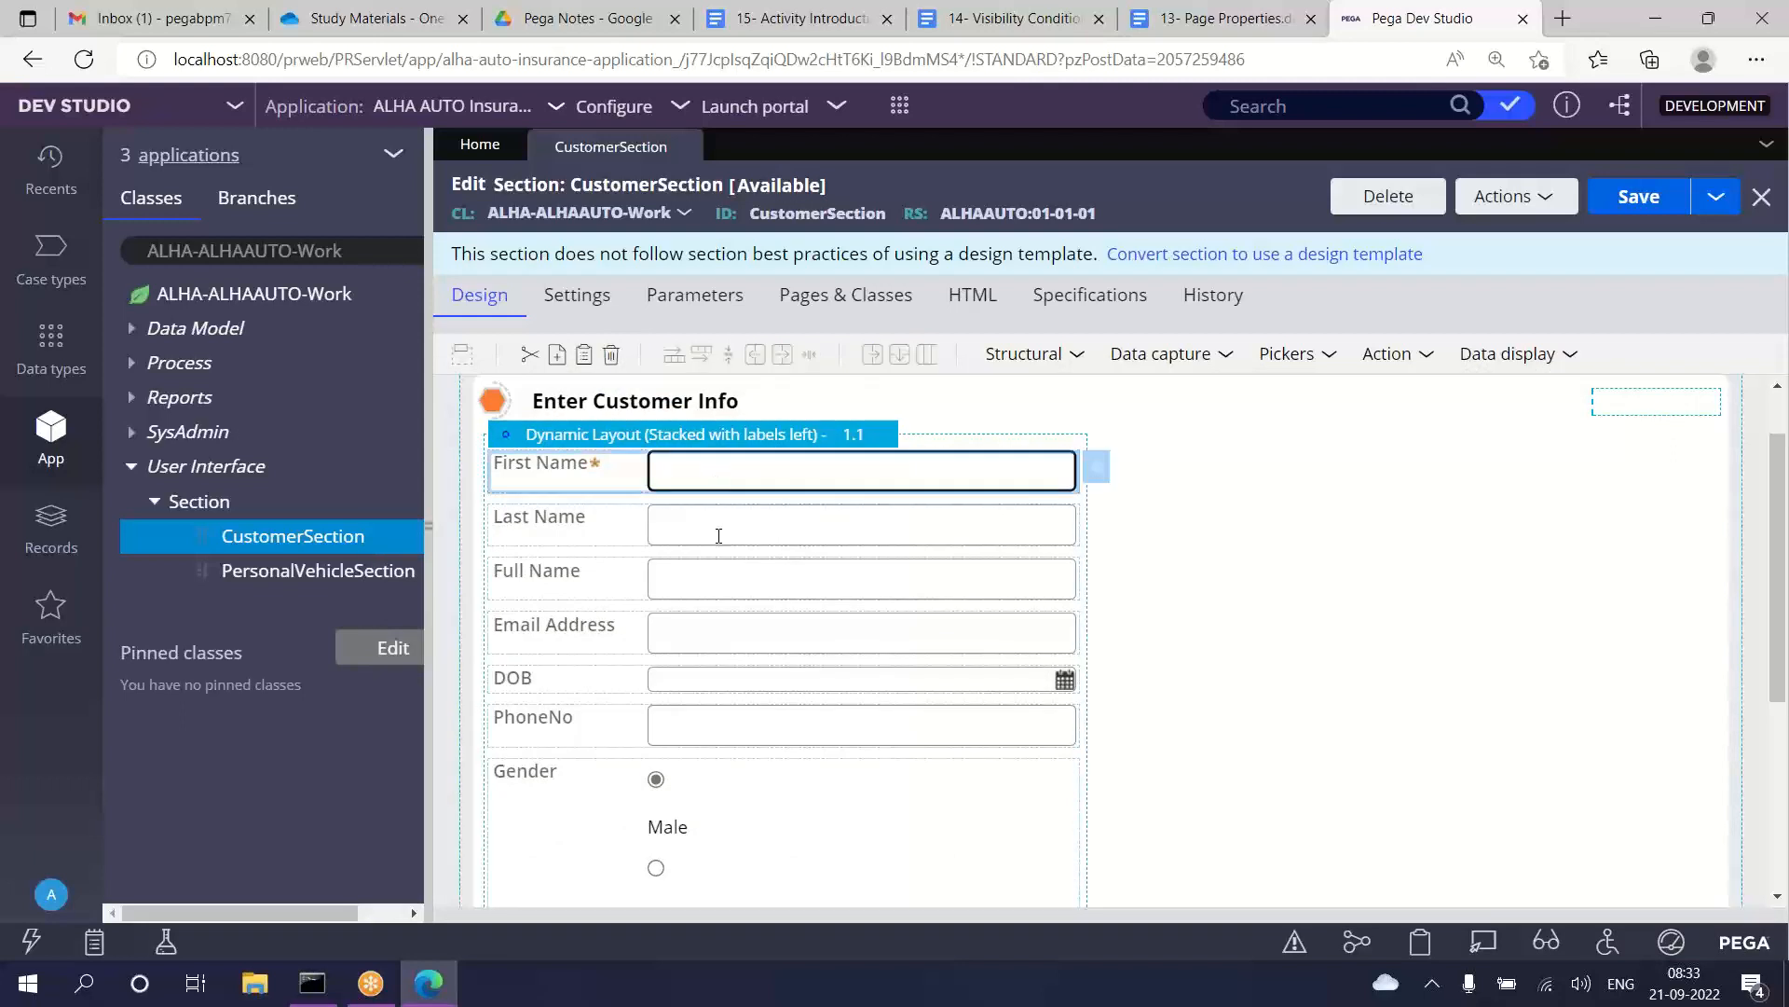
left_click(719, 529)
left_click(693, 587)
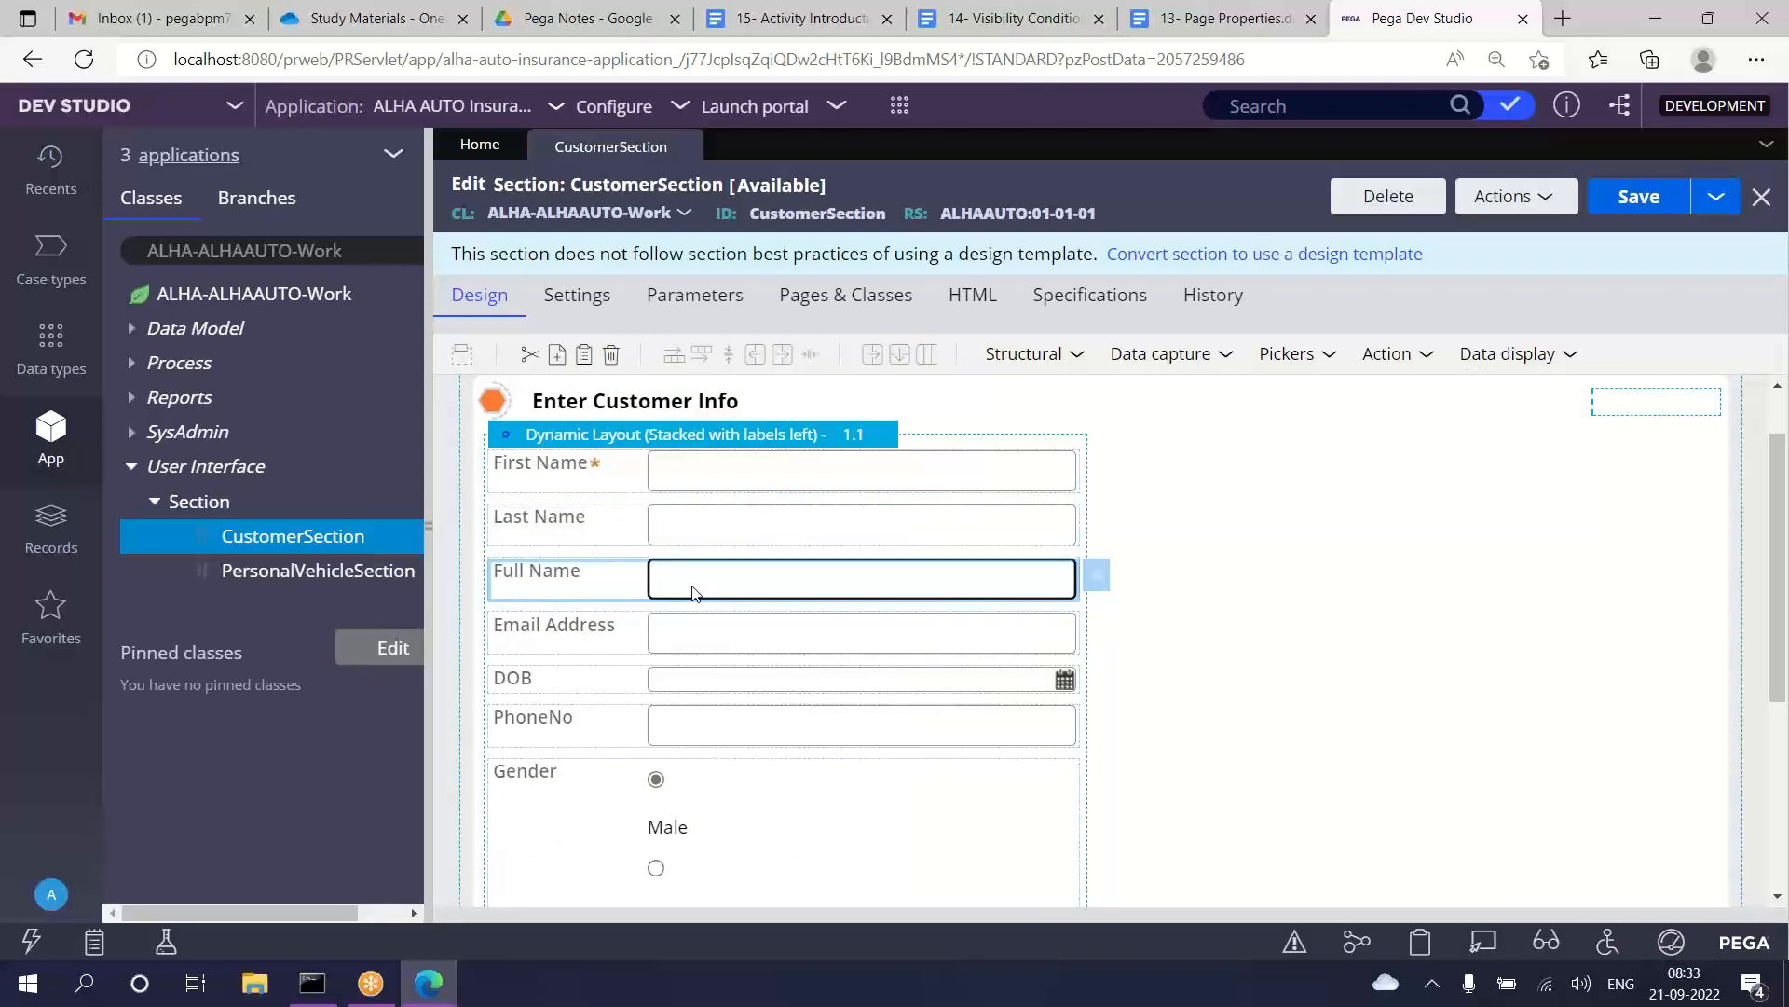
Step: Set the First Name field's Required option to Never and save the section
left_click(712, 483)
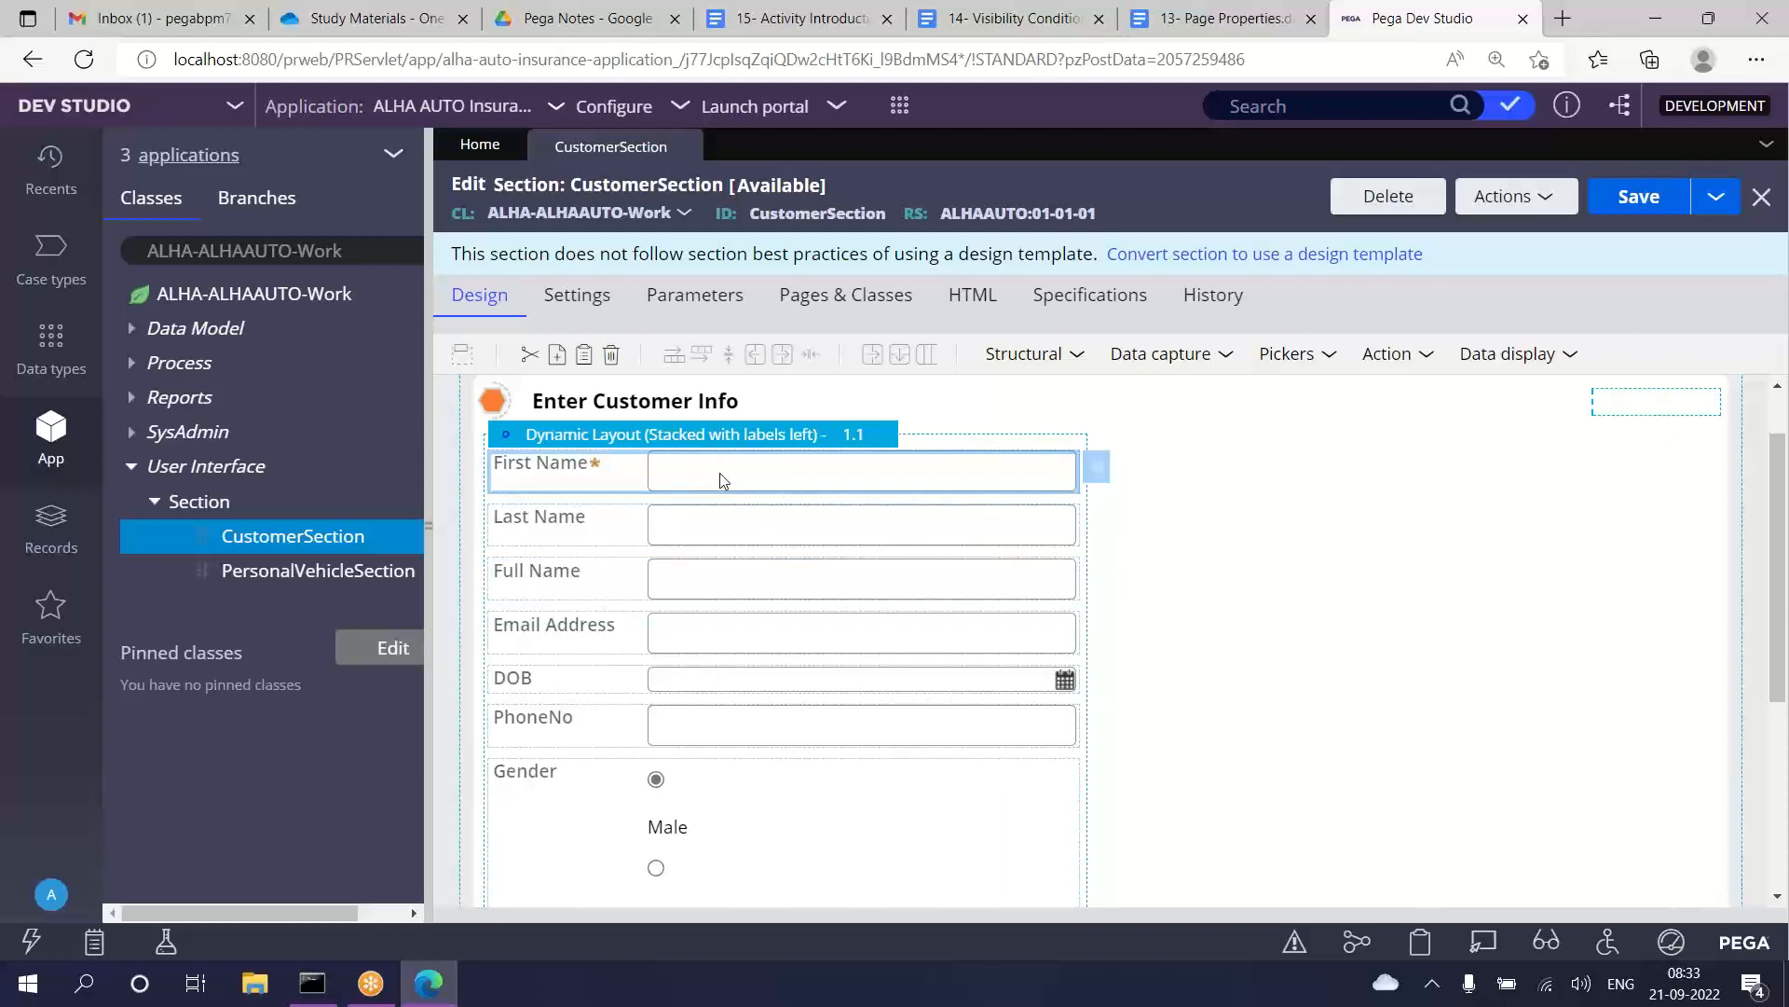
left_click(1102, 475)
scroll(942, 691, "down", 1)
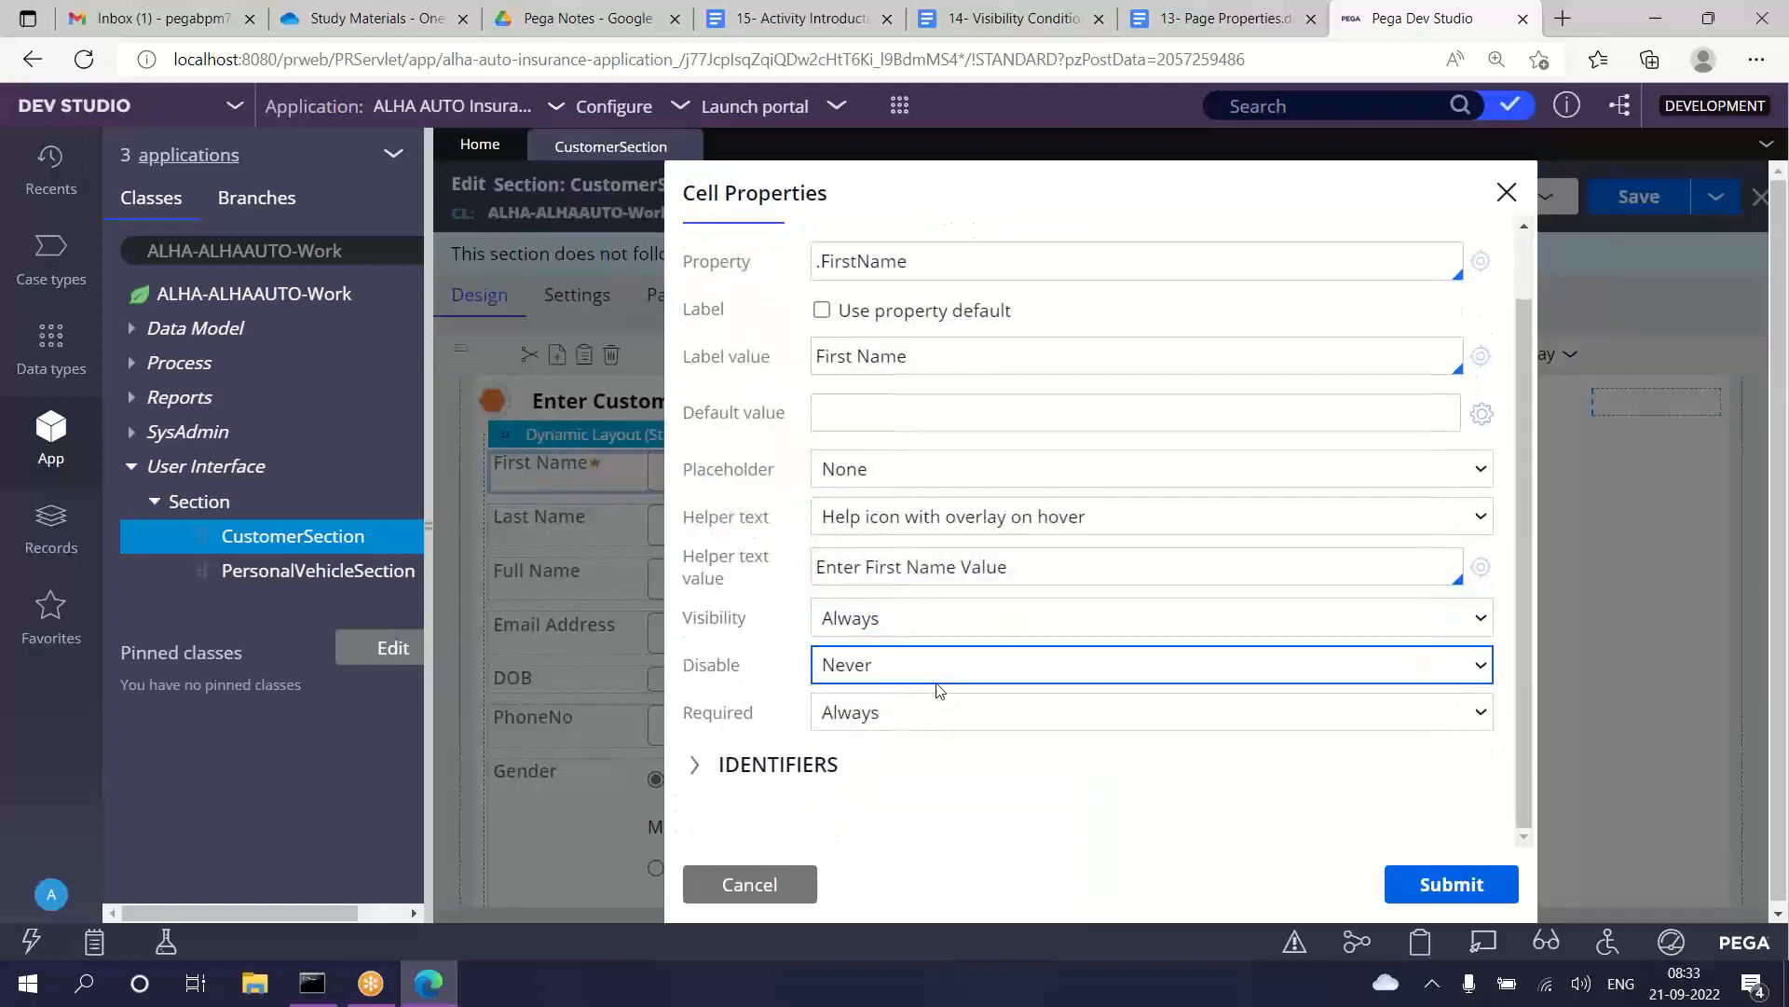
left_click(898, 718)
left_click(863, 748)
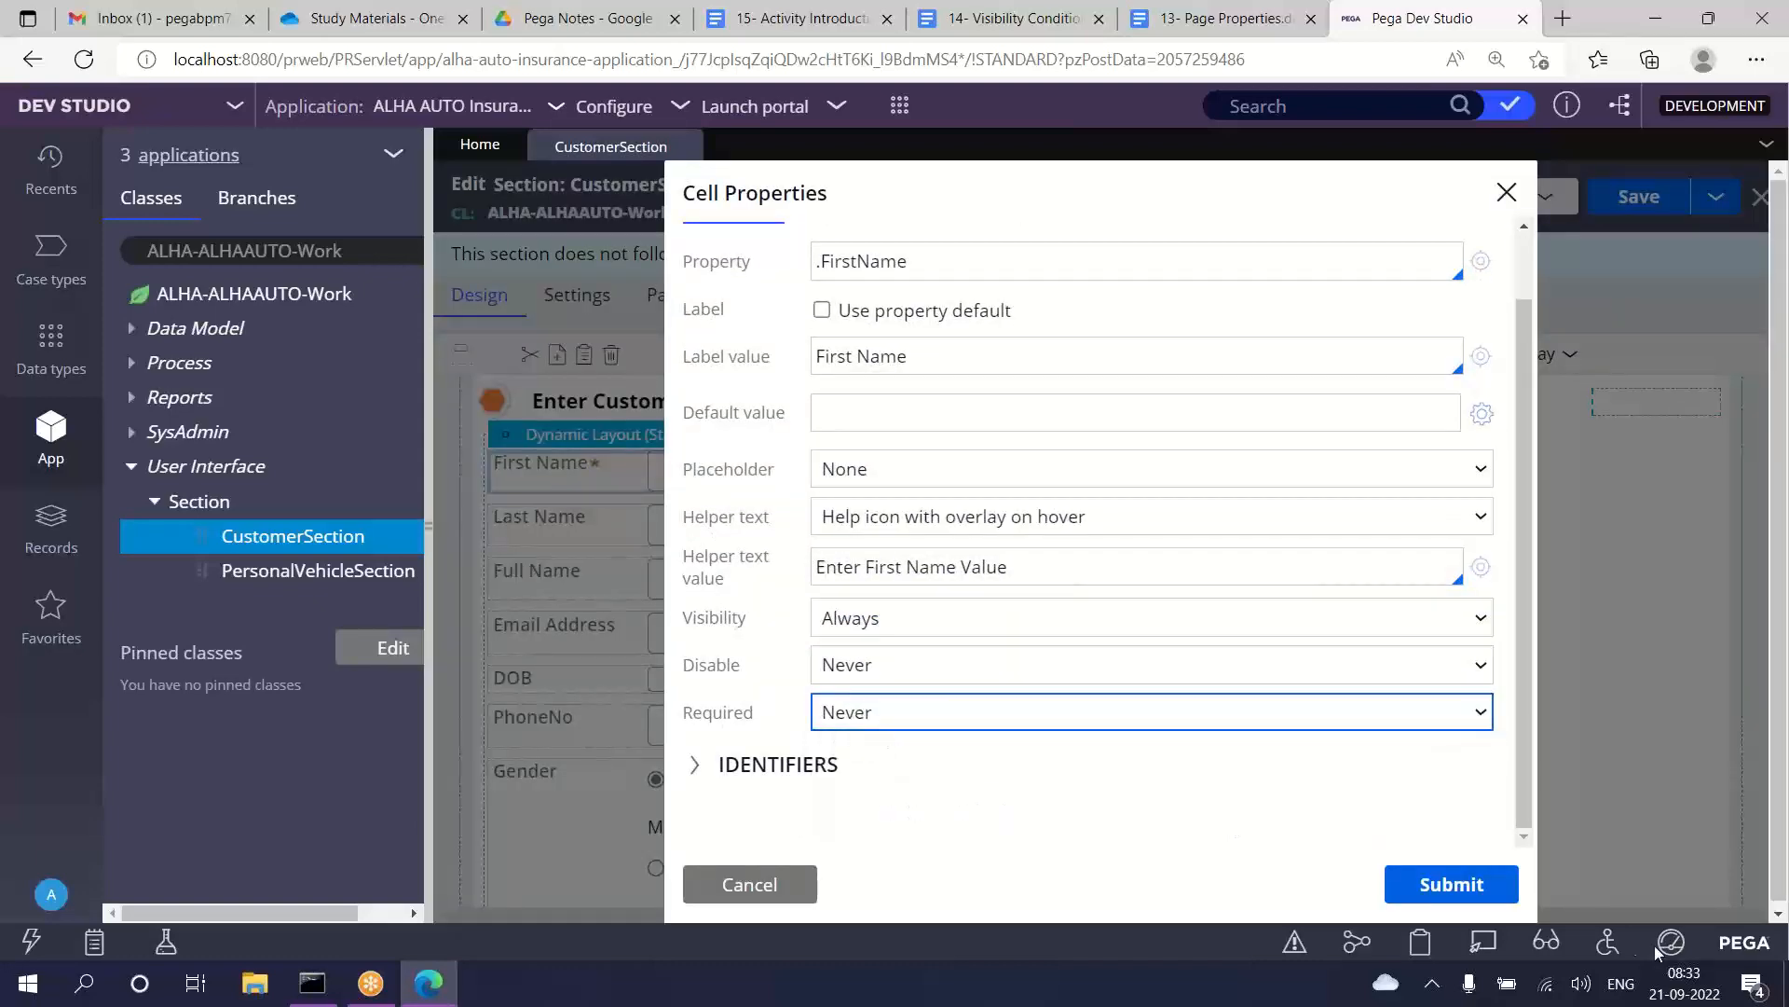
left_click(1452, 885)
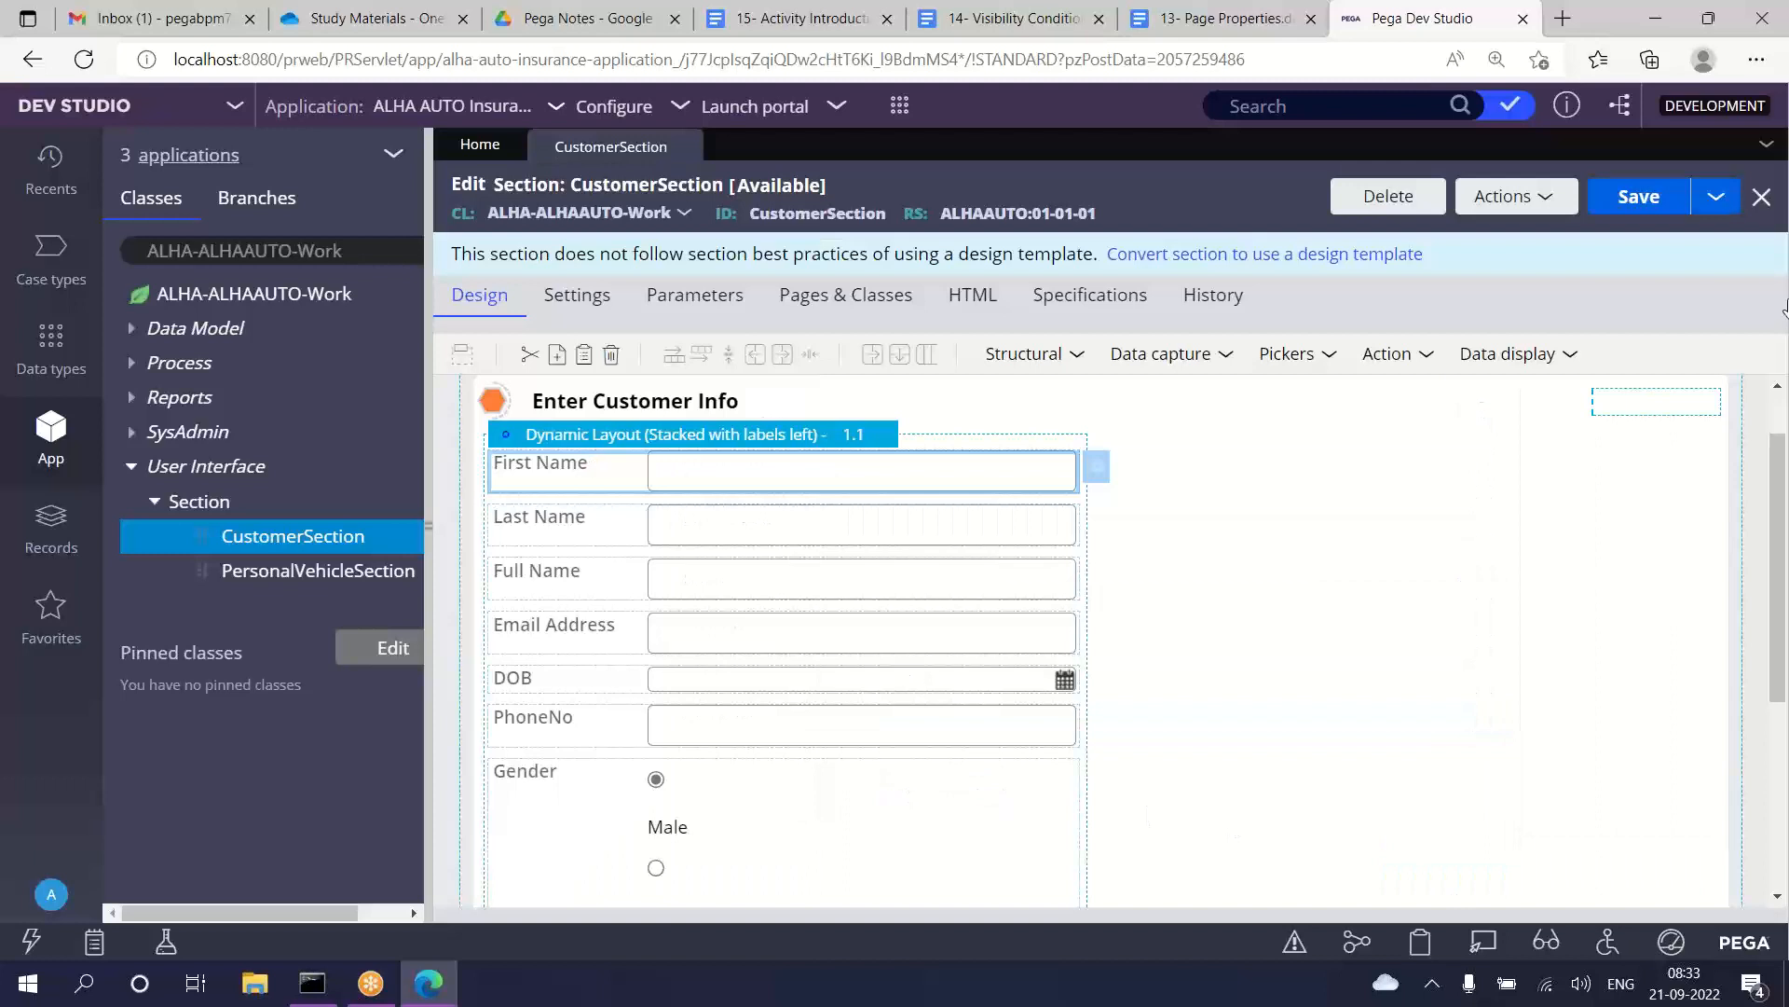
left_click(1638, 196)
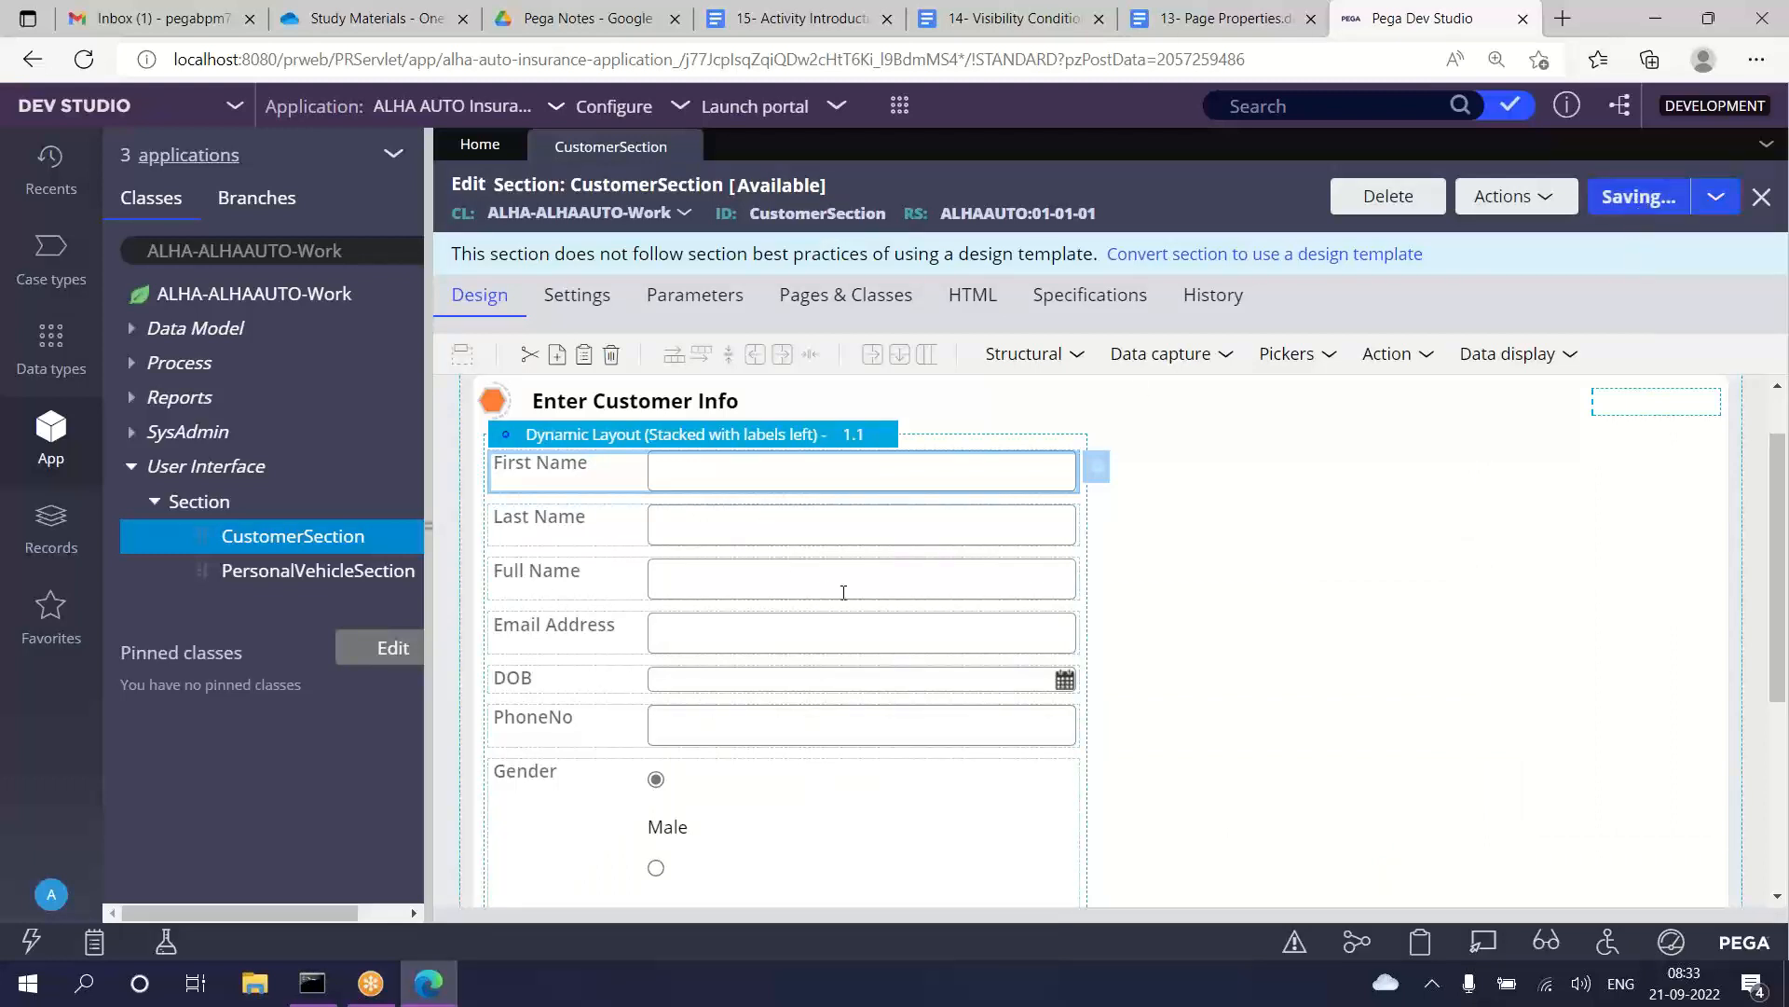
Step: Review the cell properties of the Full Name field without changing them
left_click(716, 575)
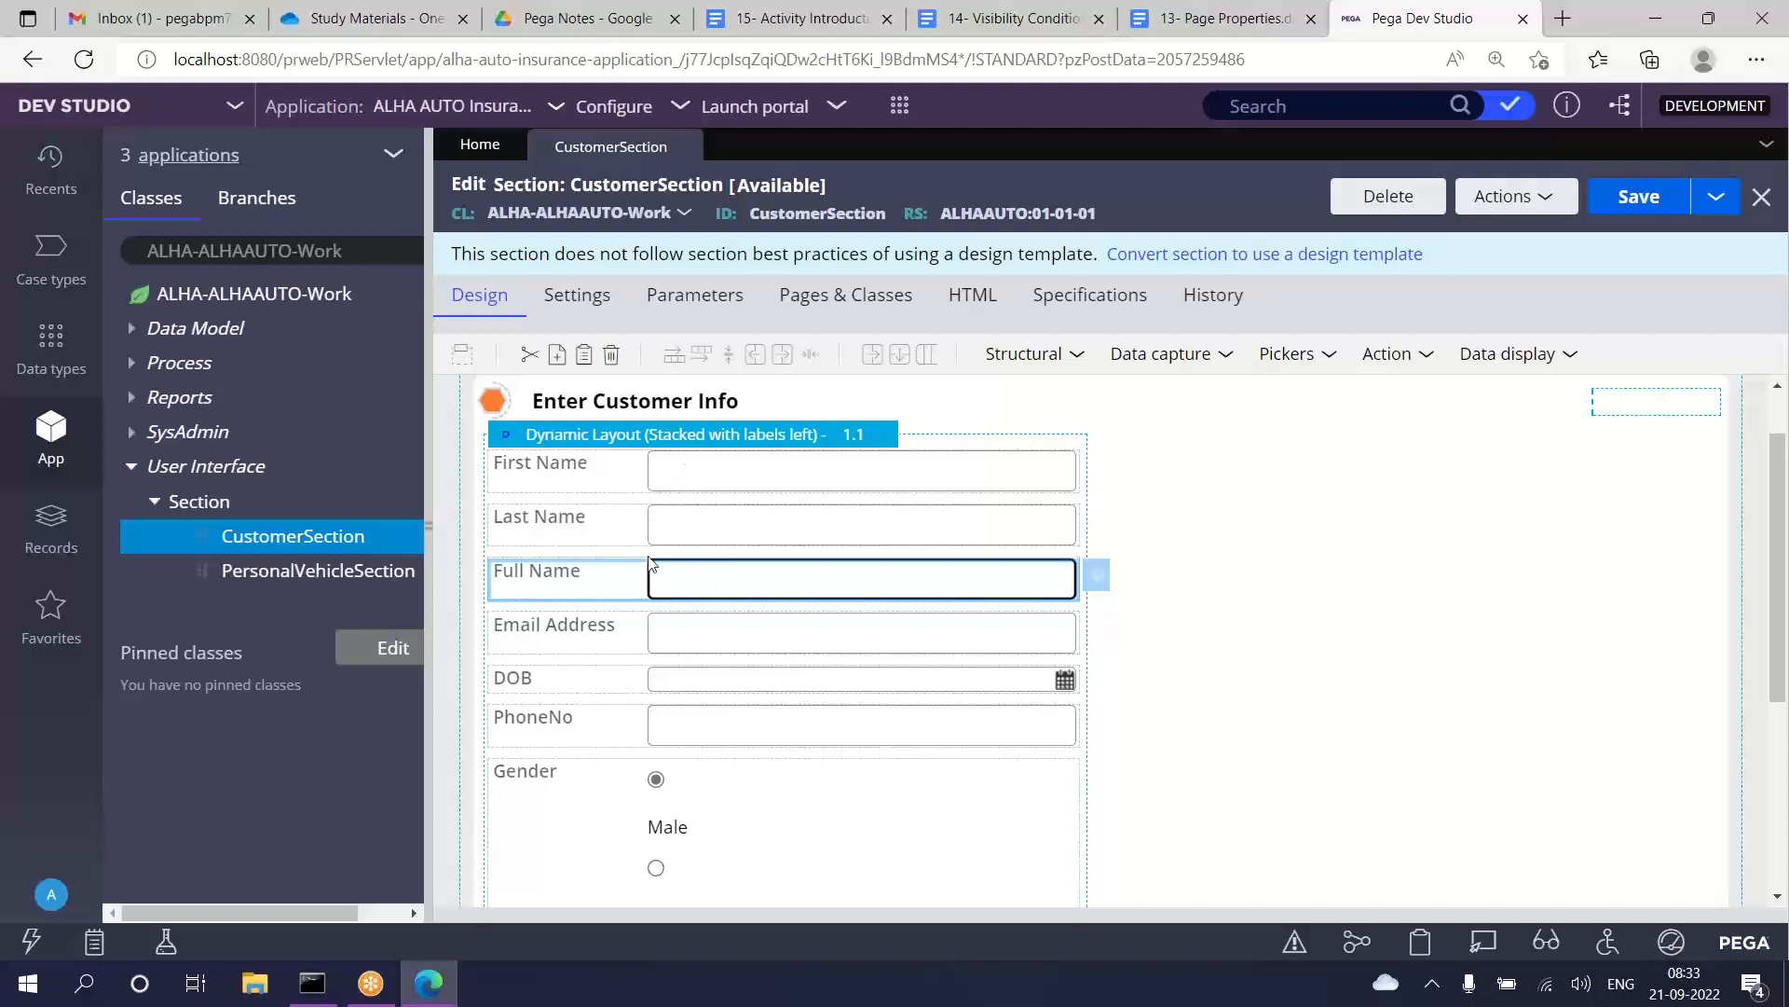
double_click(727, 585)
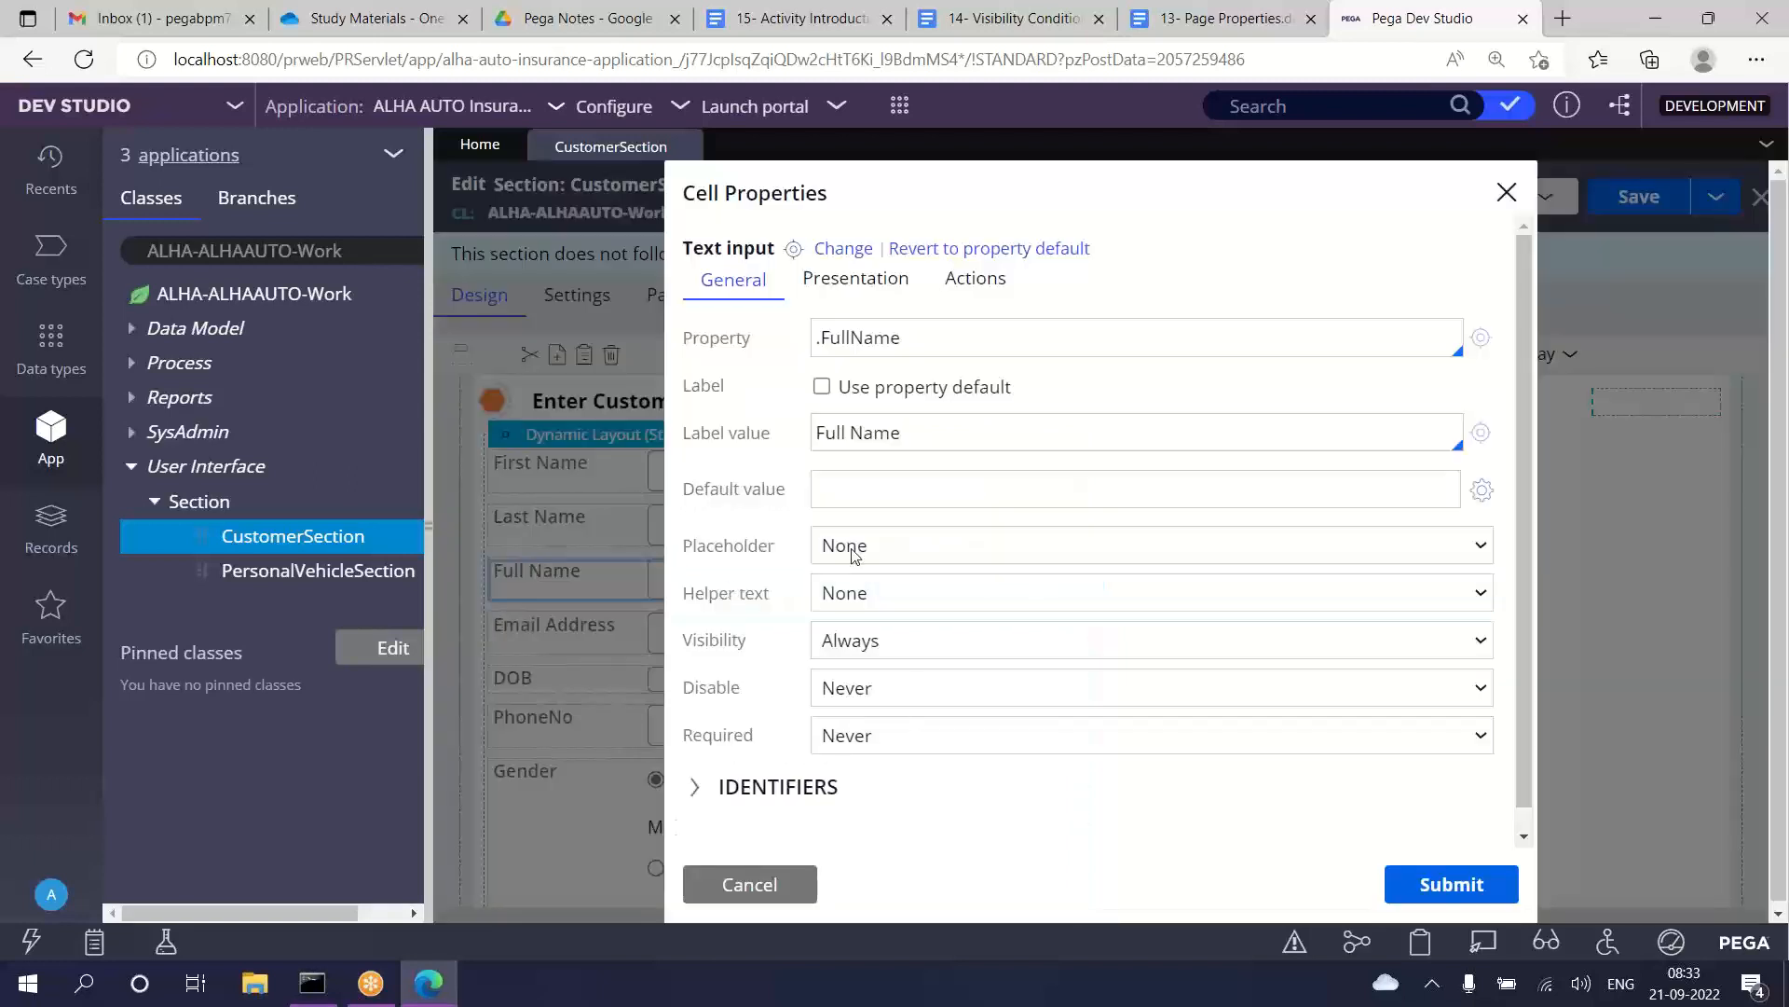
left_click(746, 883)
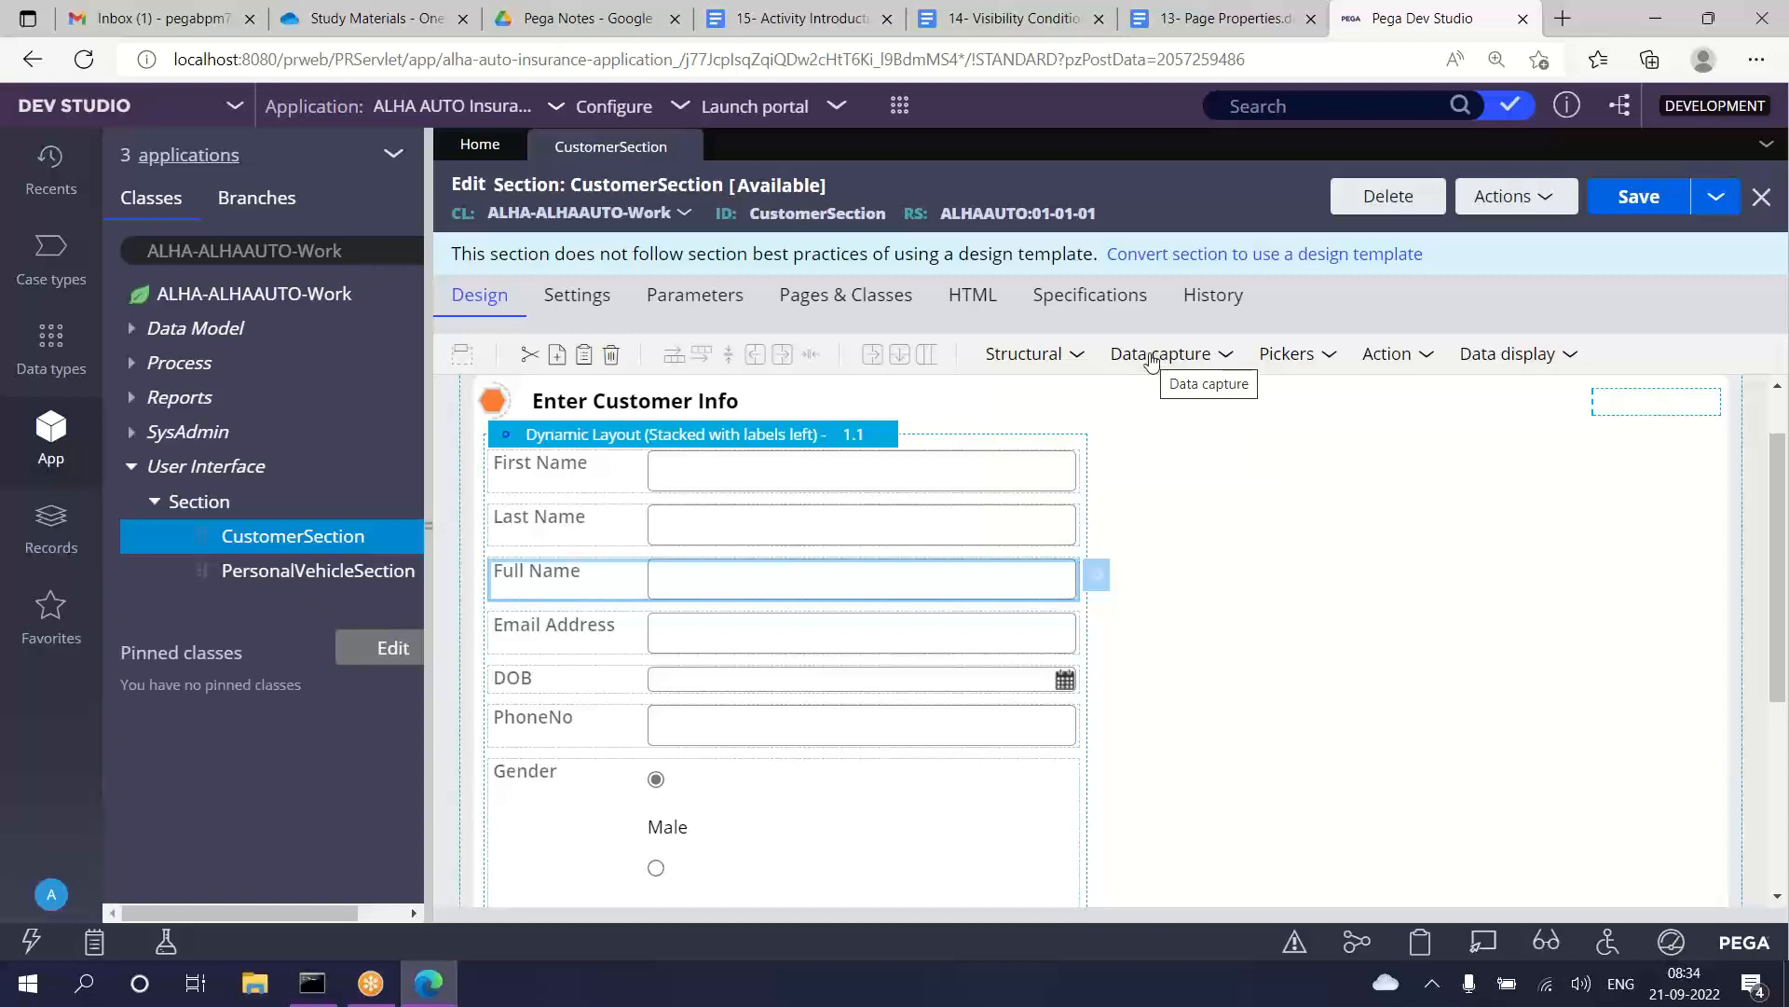
Step: Add a new dynamic layout beside the customer fields layout and move the Full Name field into it
left_click(1033, 358)
left_click_drag(1069, 396, 1082, 569)
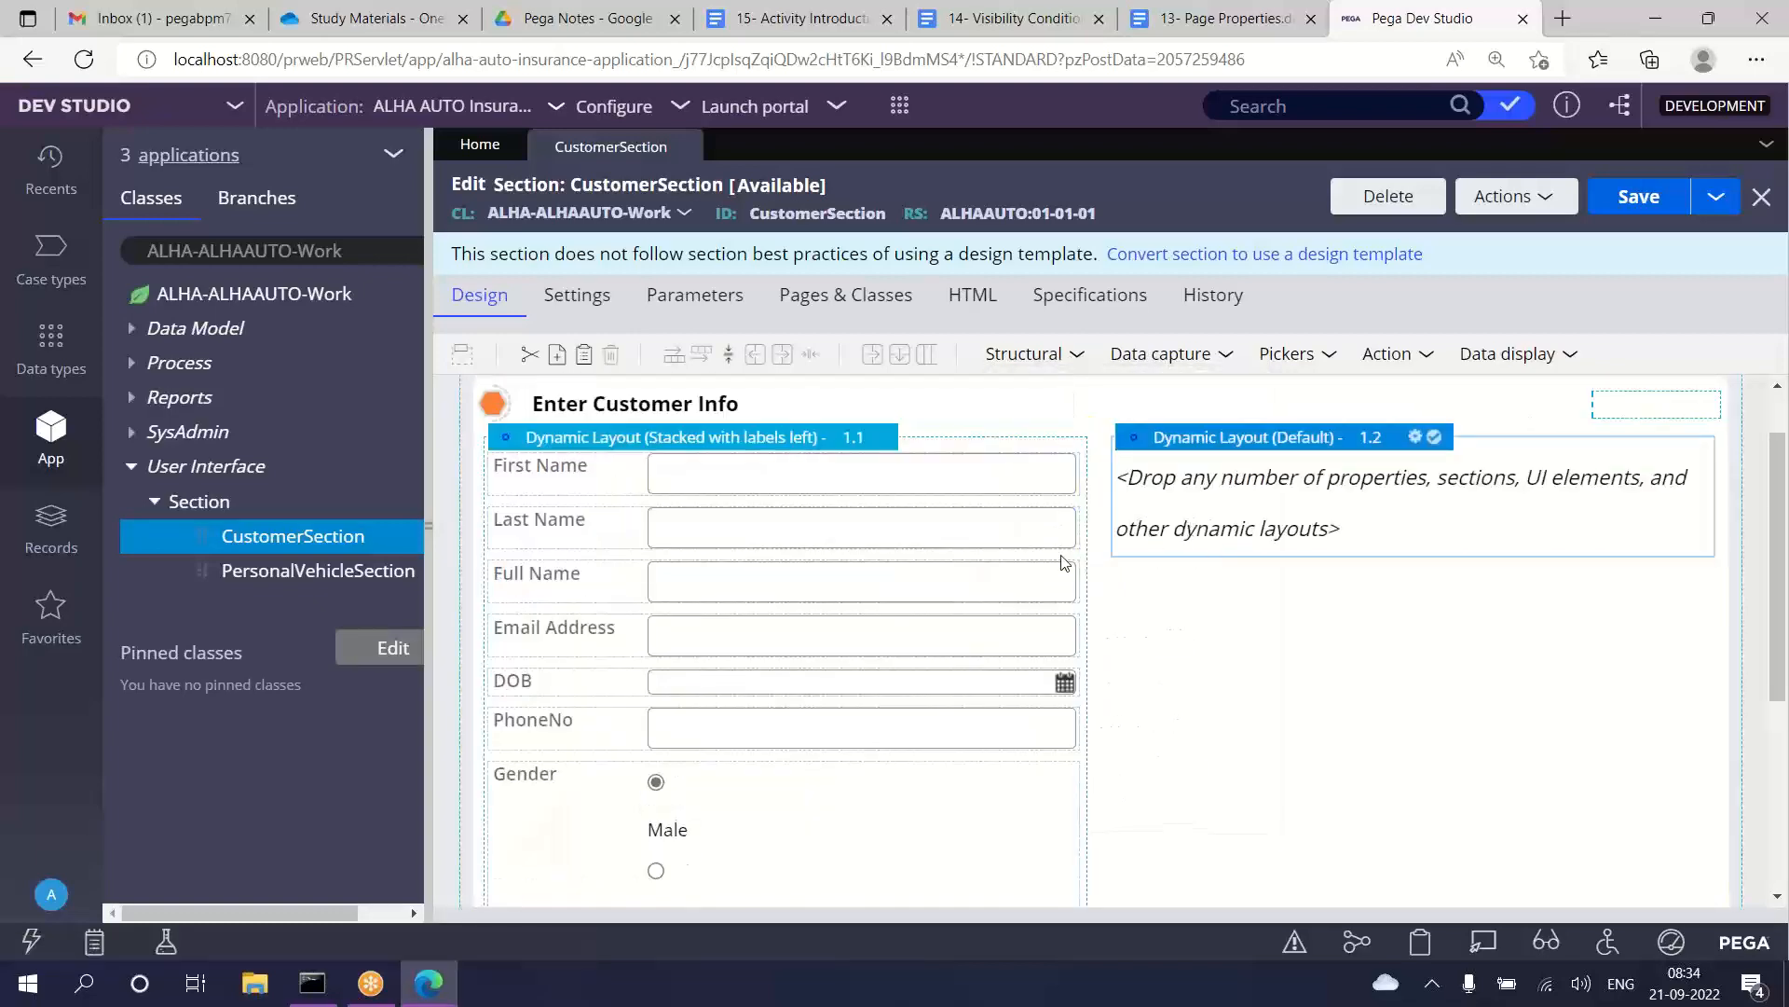
left_click_drag(757, 589, 1208, 506)
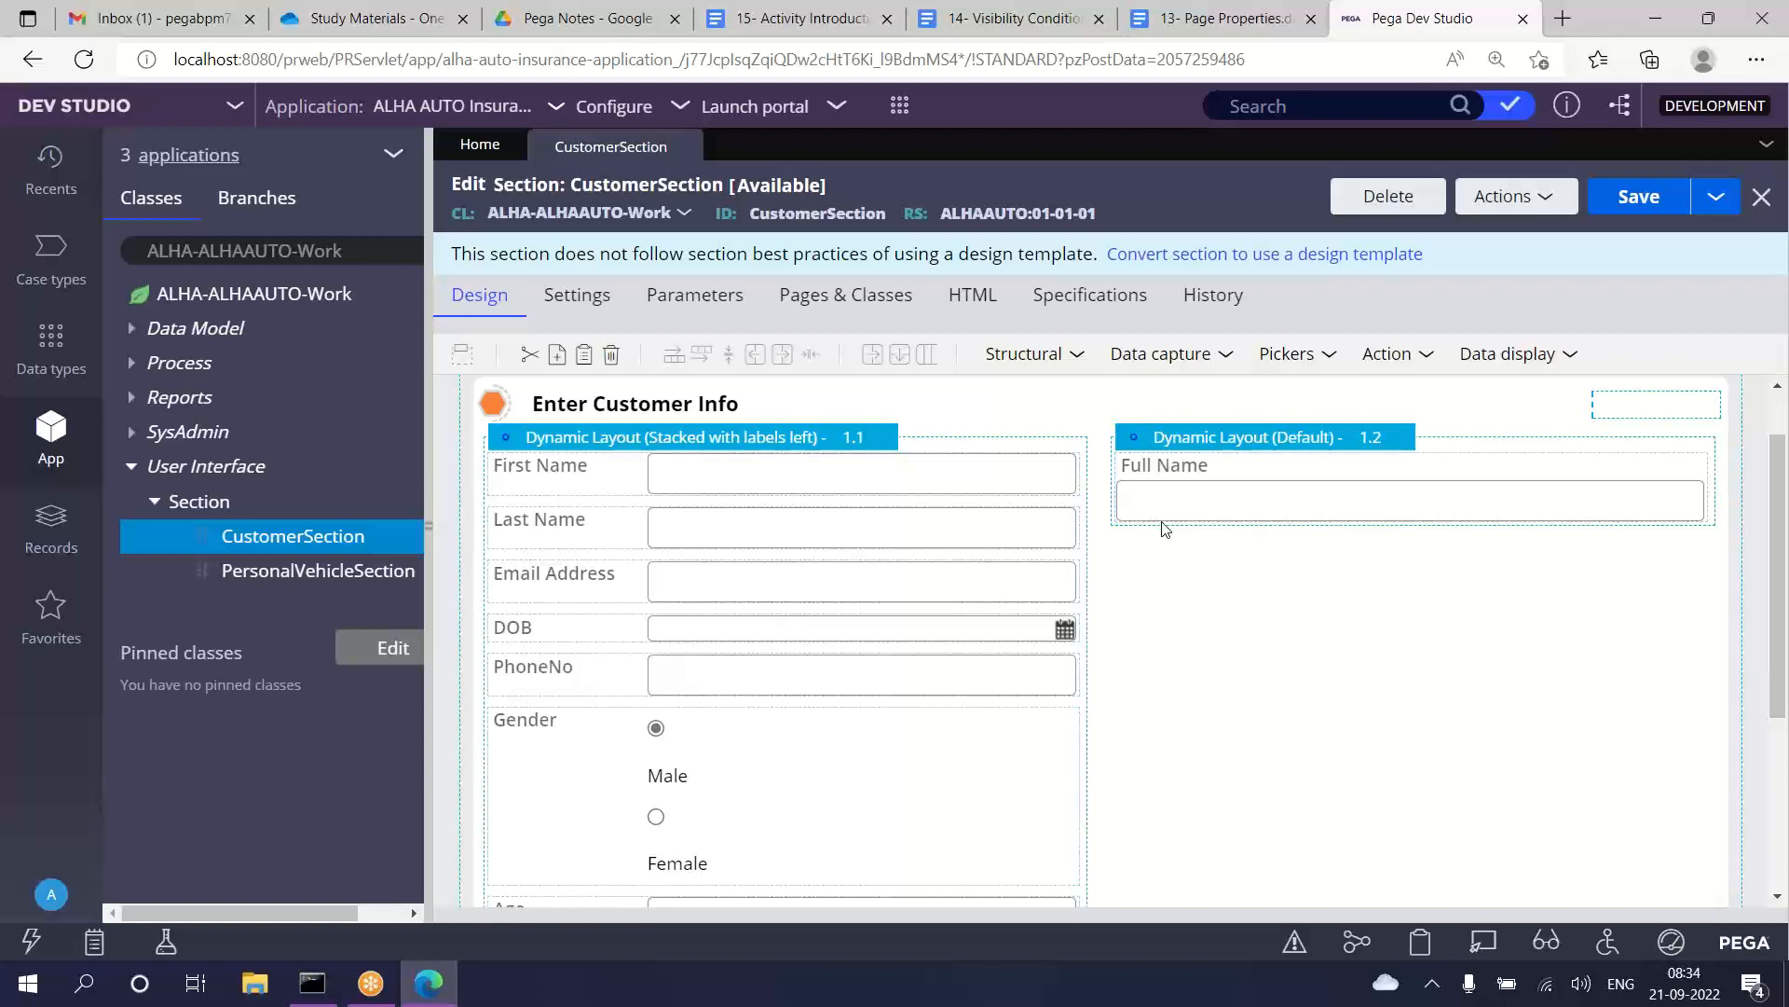
Step: Set the layout format of the dynamic layout holding Full Name to Other, Stacked with labels left
left_click(1256, 447)
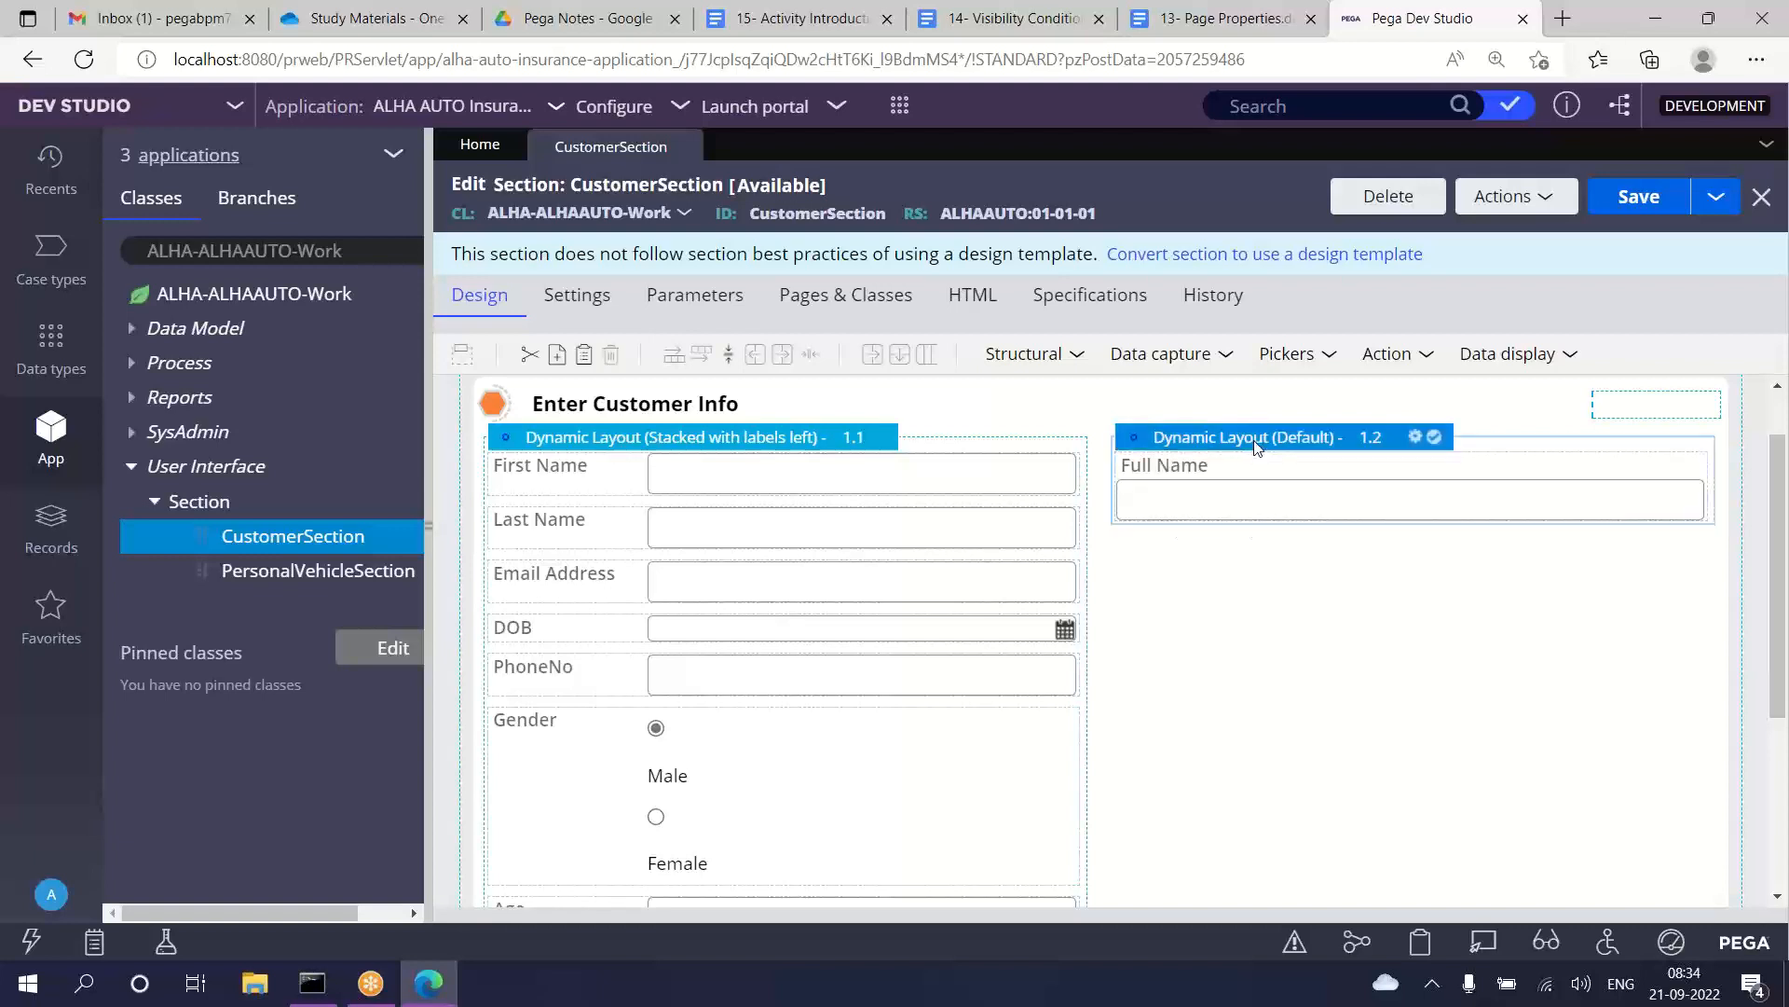
double_click(1256, 448)
left_click(898, 304)
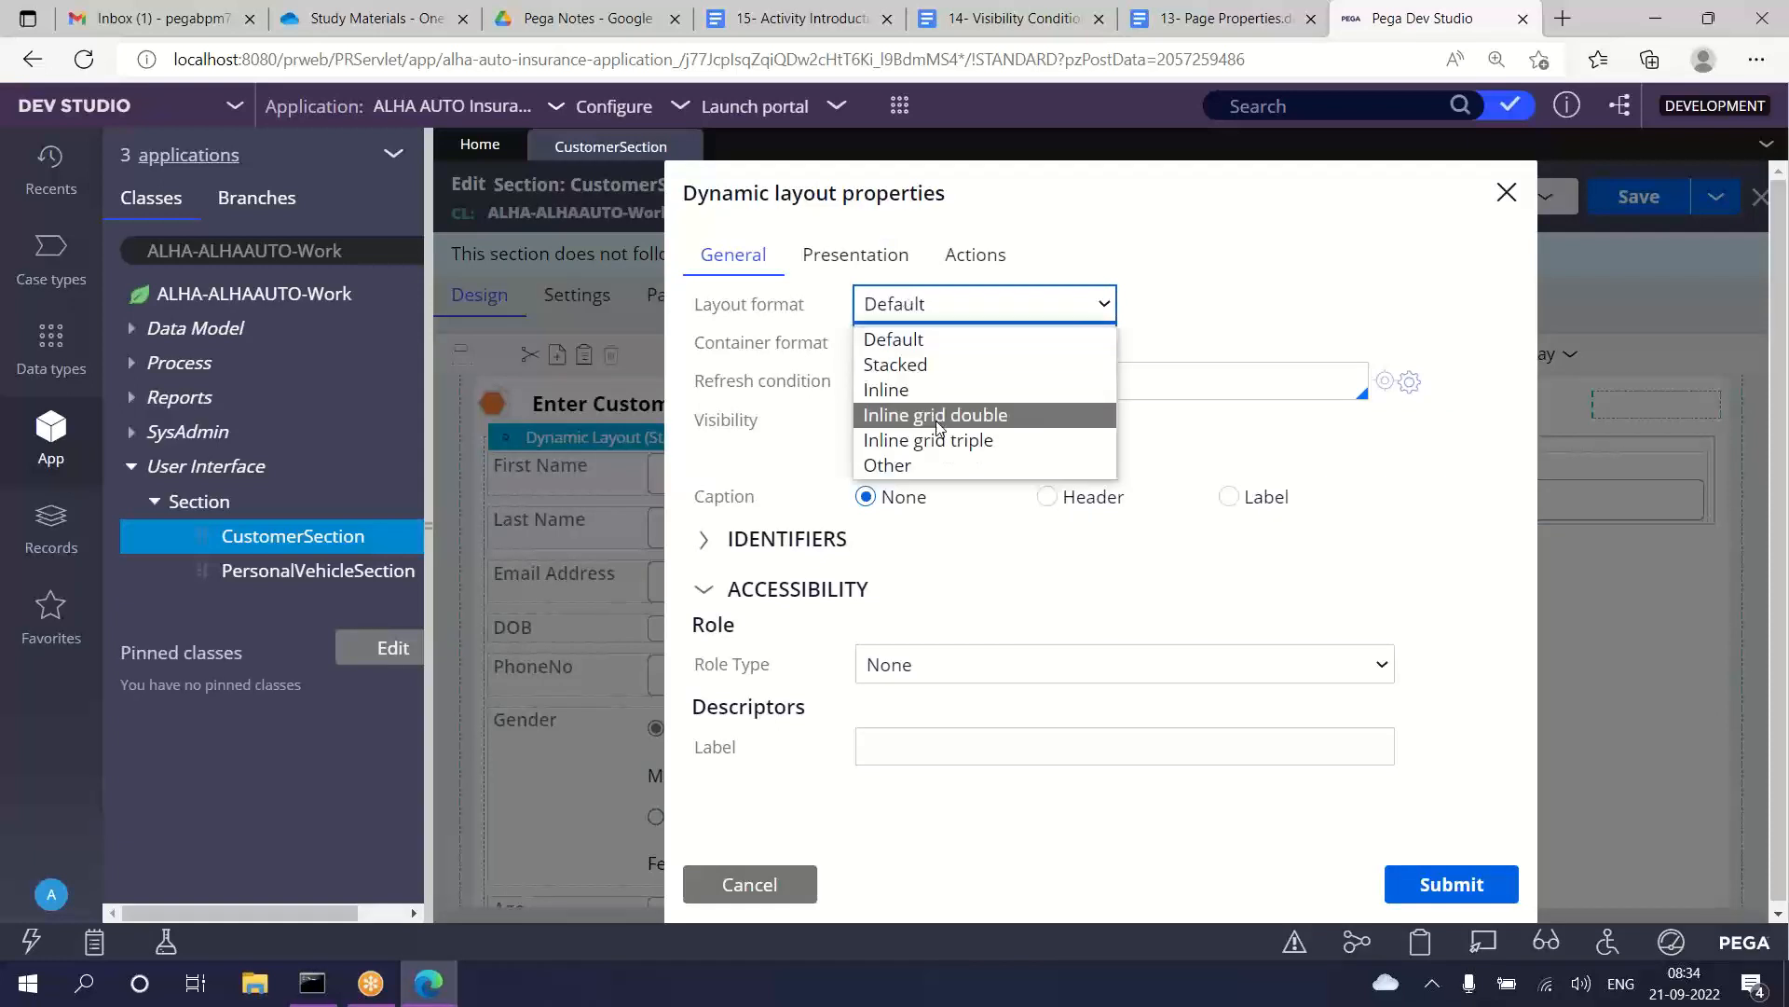
left_click(908, 465)
left_click(1163, 300)
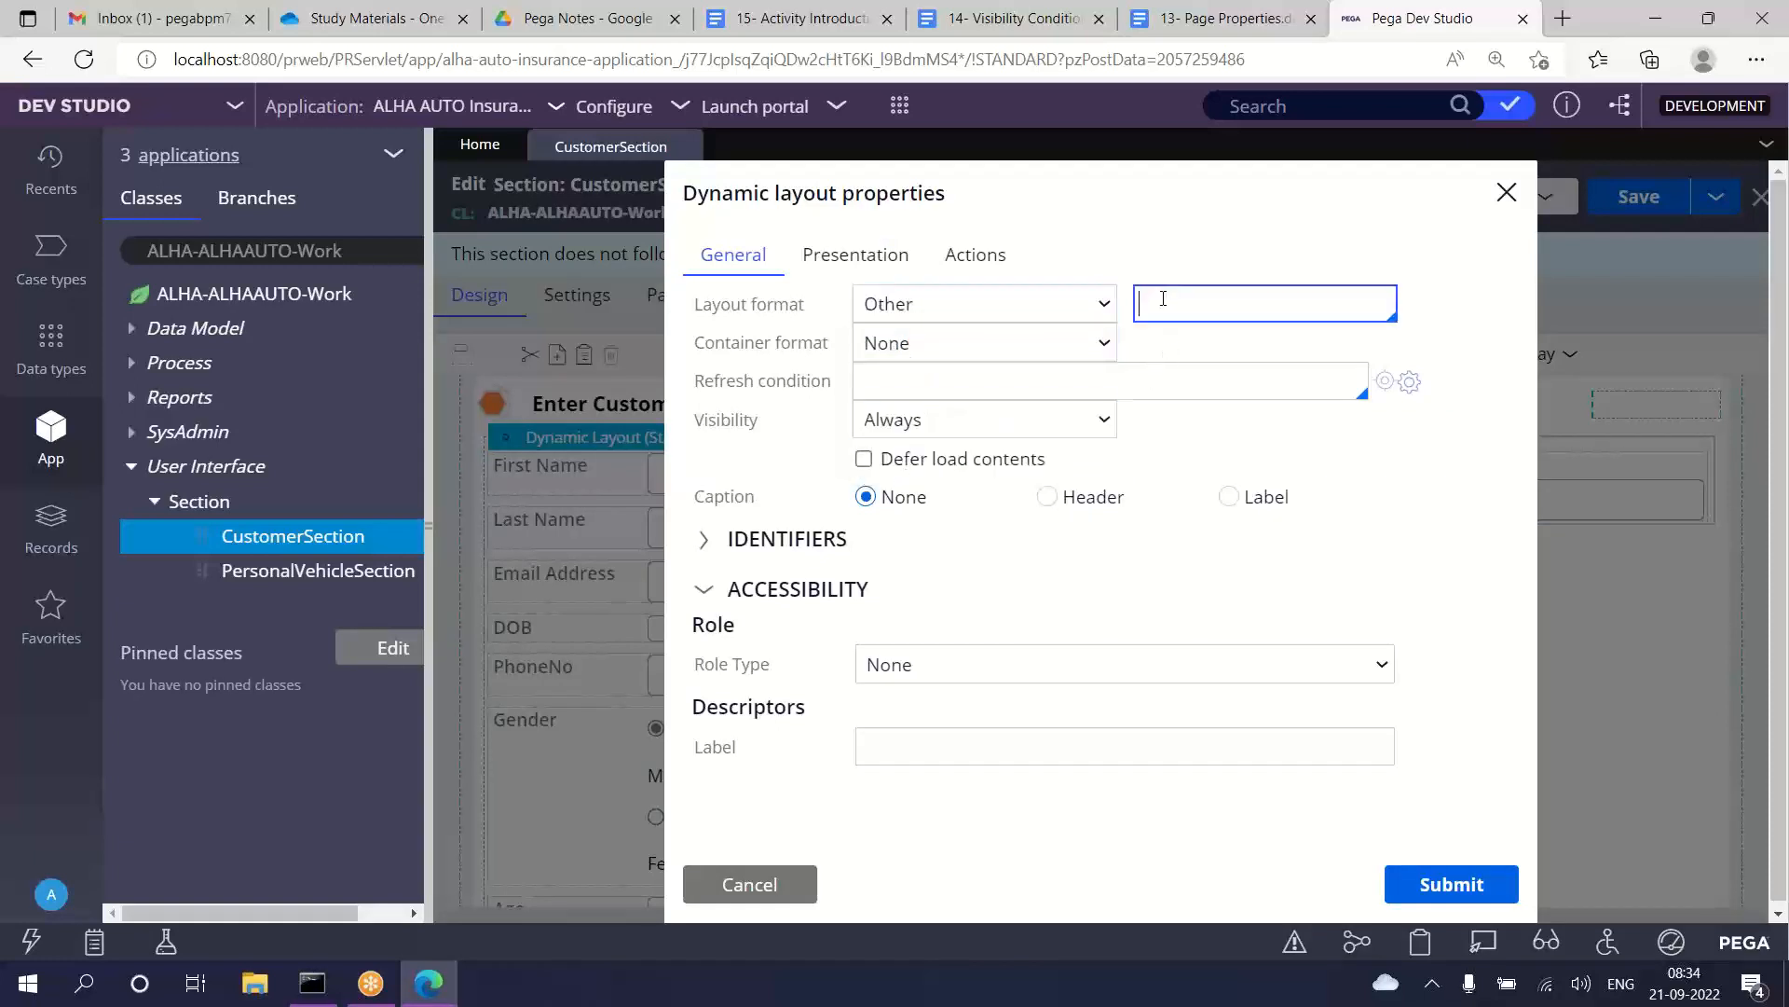
type("st")
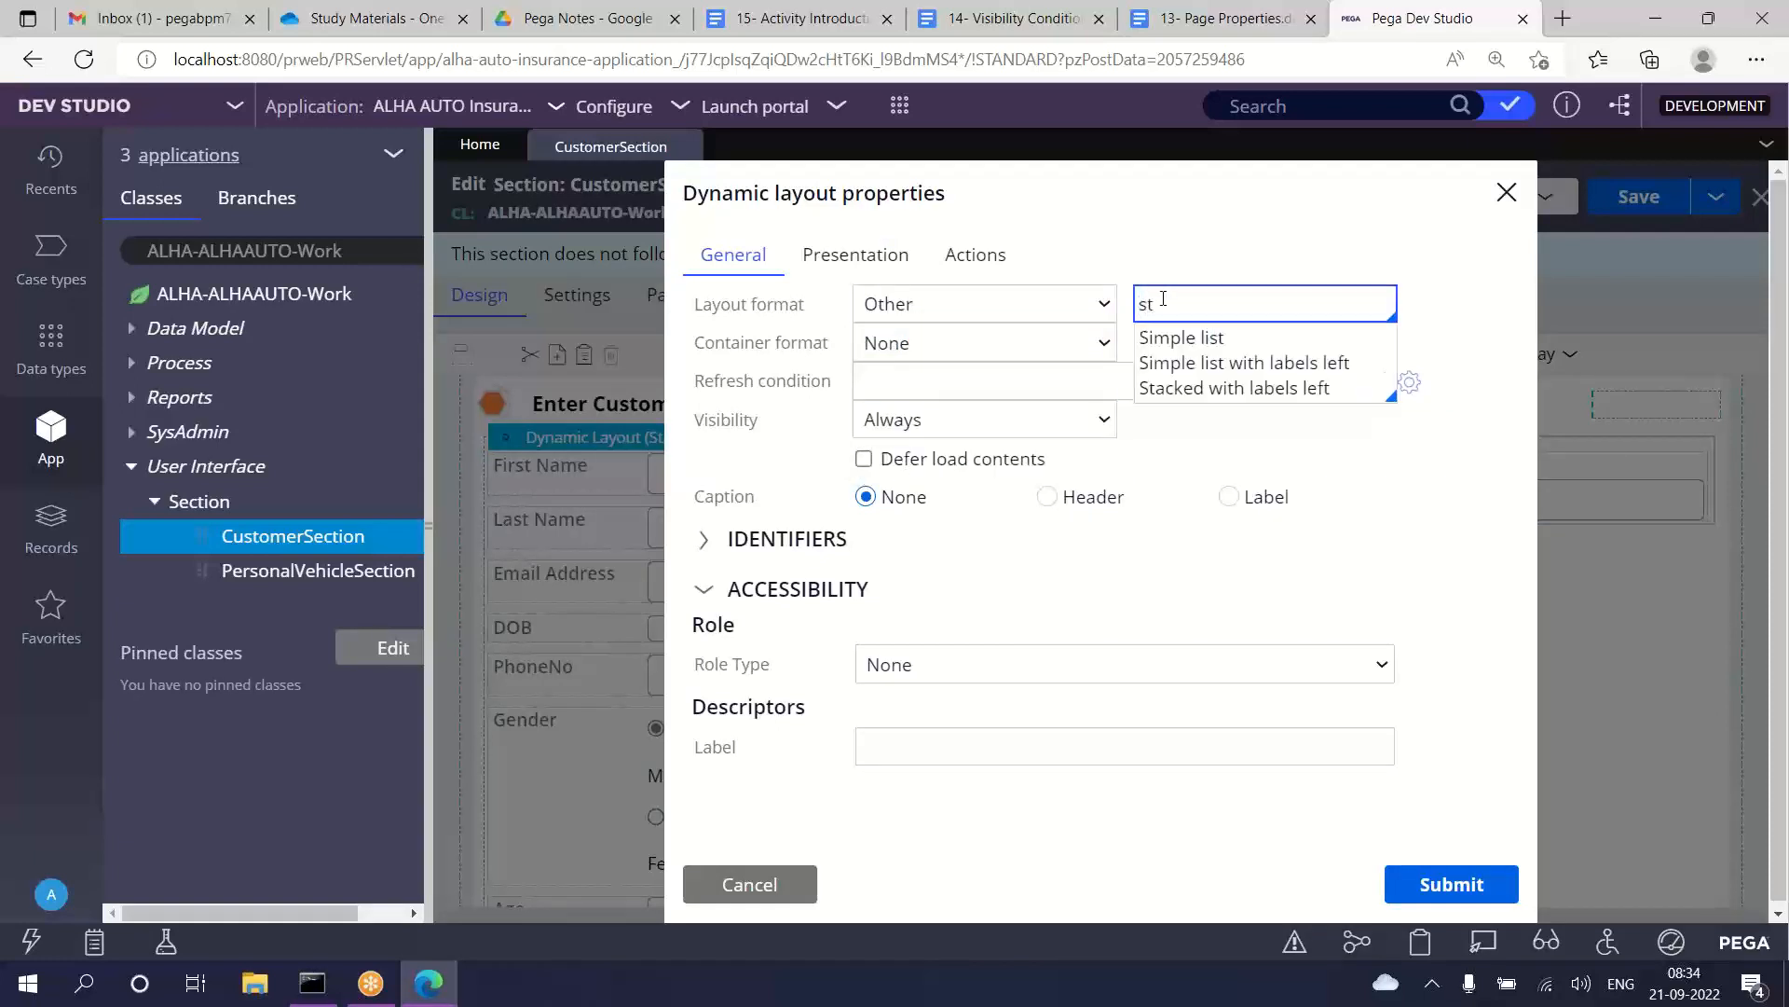
left_click(1212, 389)
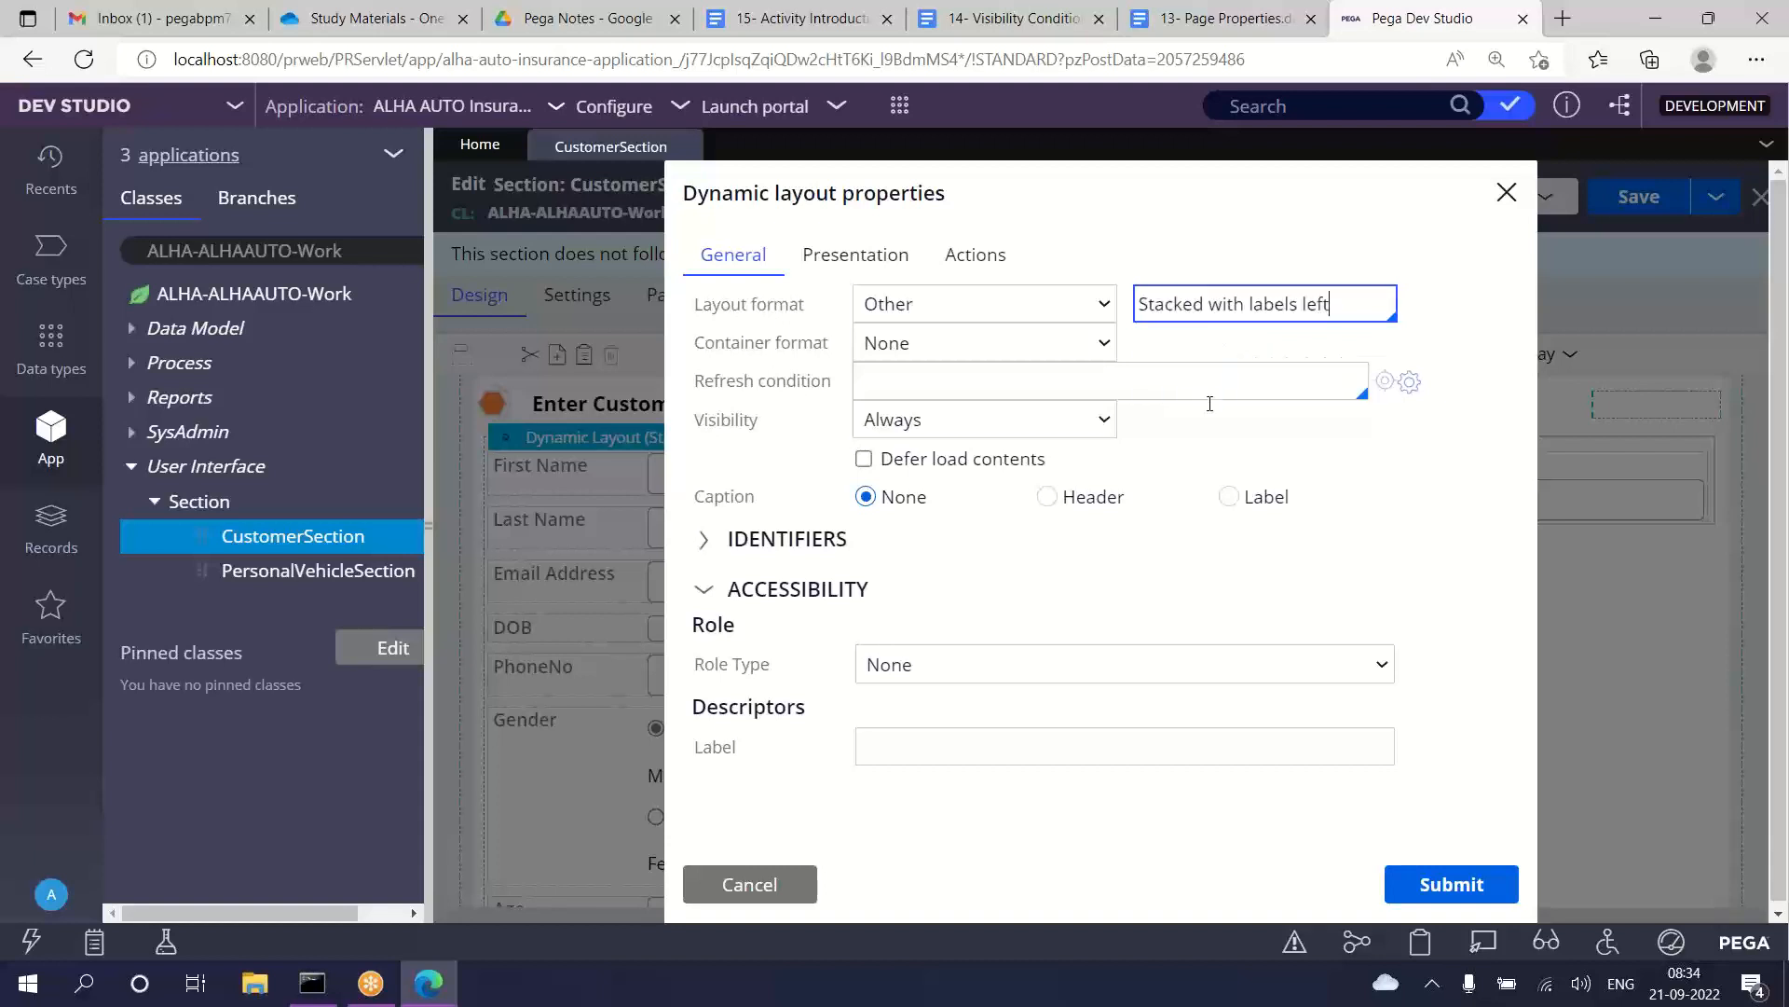
left_click(1451, 883)
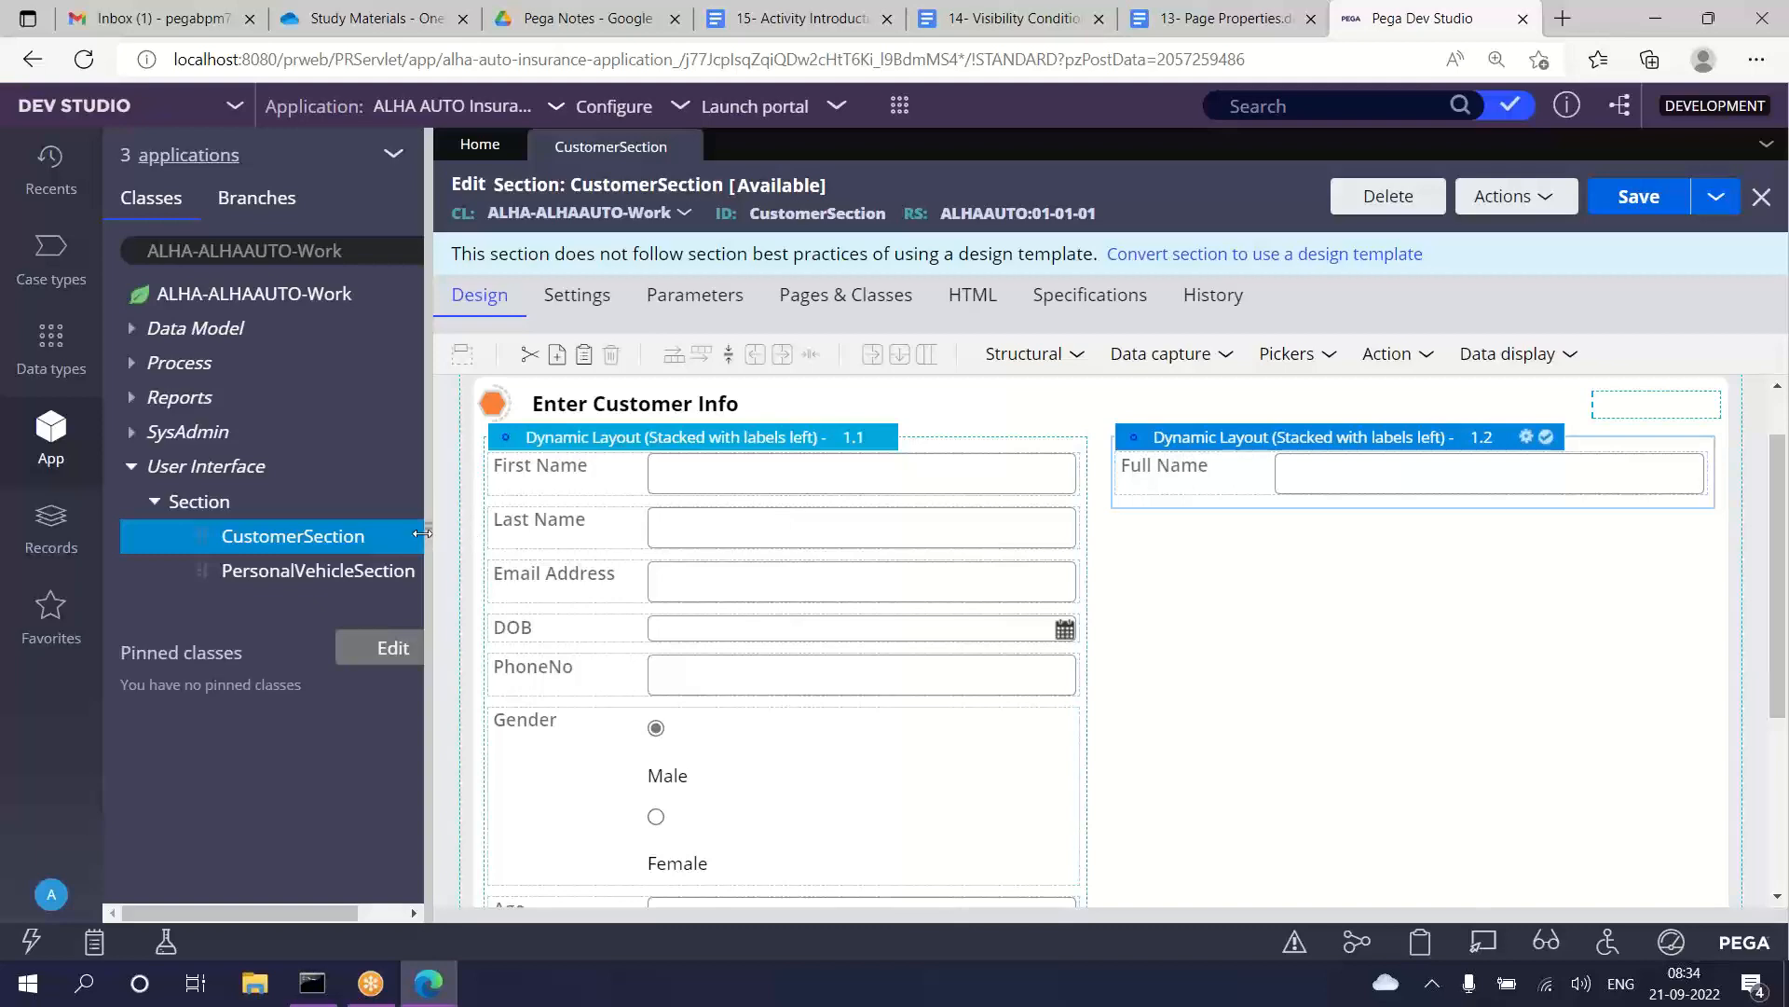
Step: Shrink the App explorer to widen the section design area and look over the First Name, Last Name and Full Name fields
left_click_drag(422, 533, 43, 601)
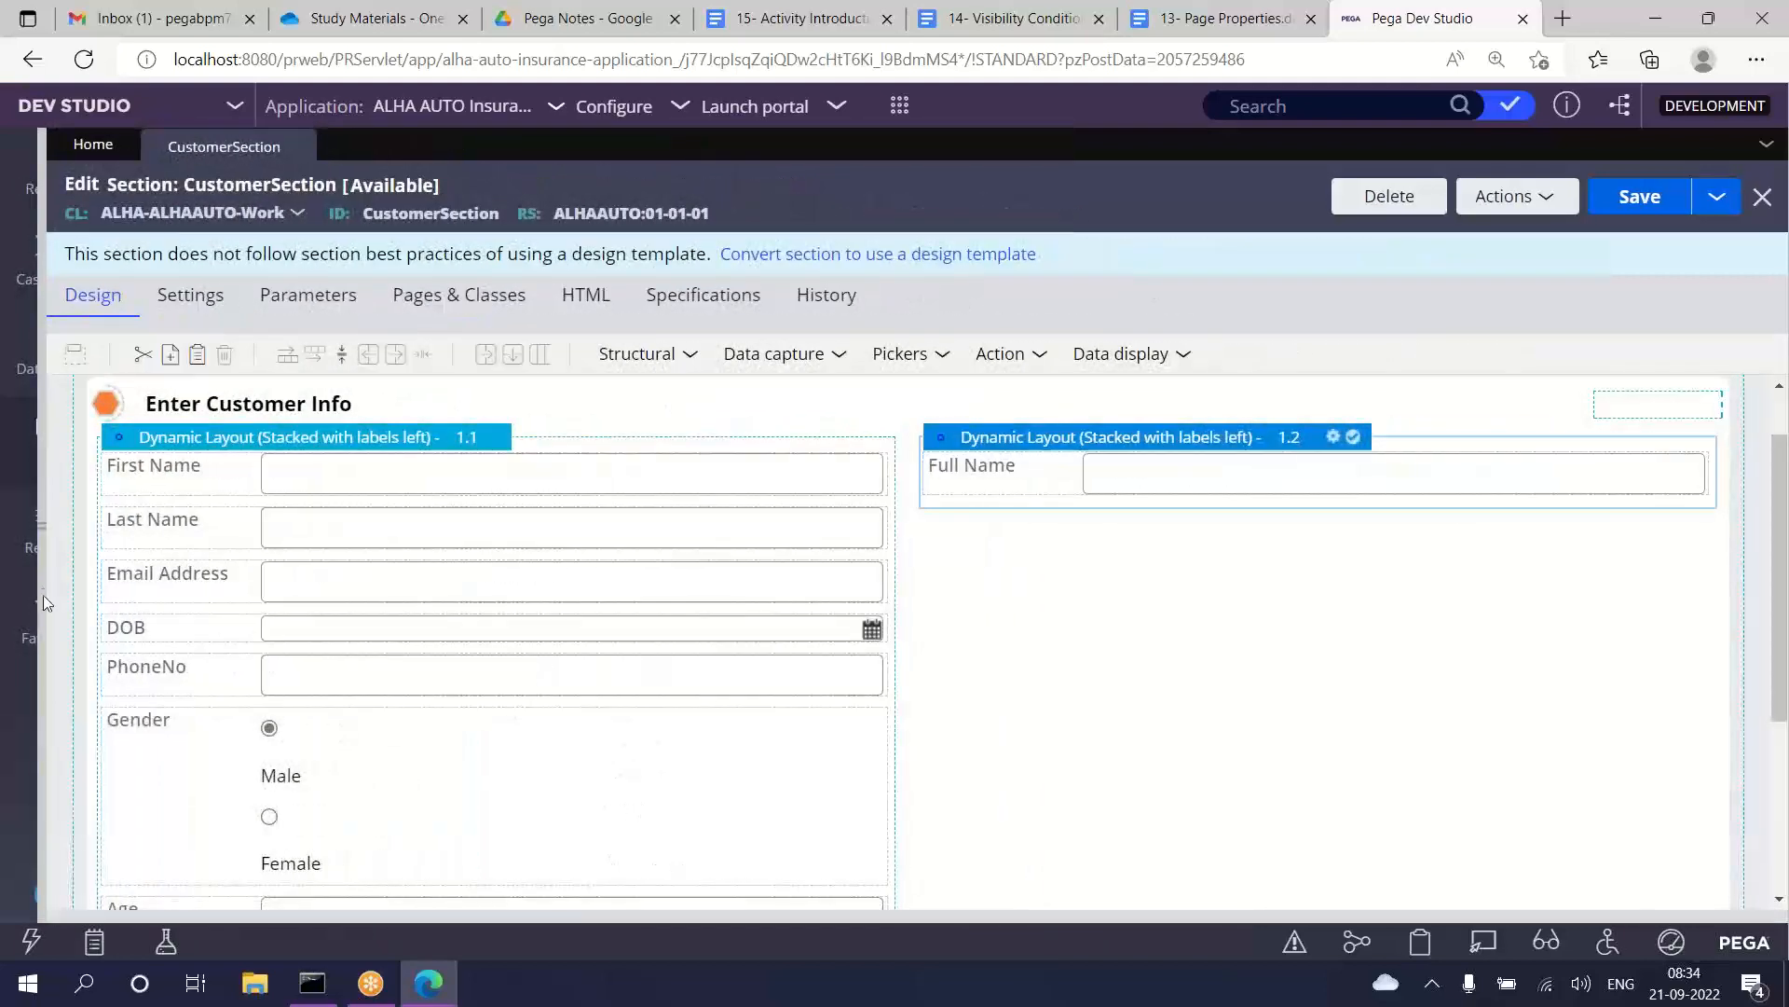
left_click(379, 476)
left_click(349, 527)
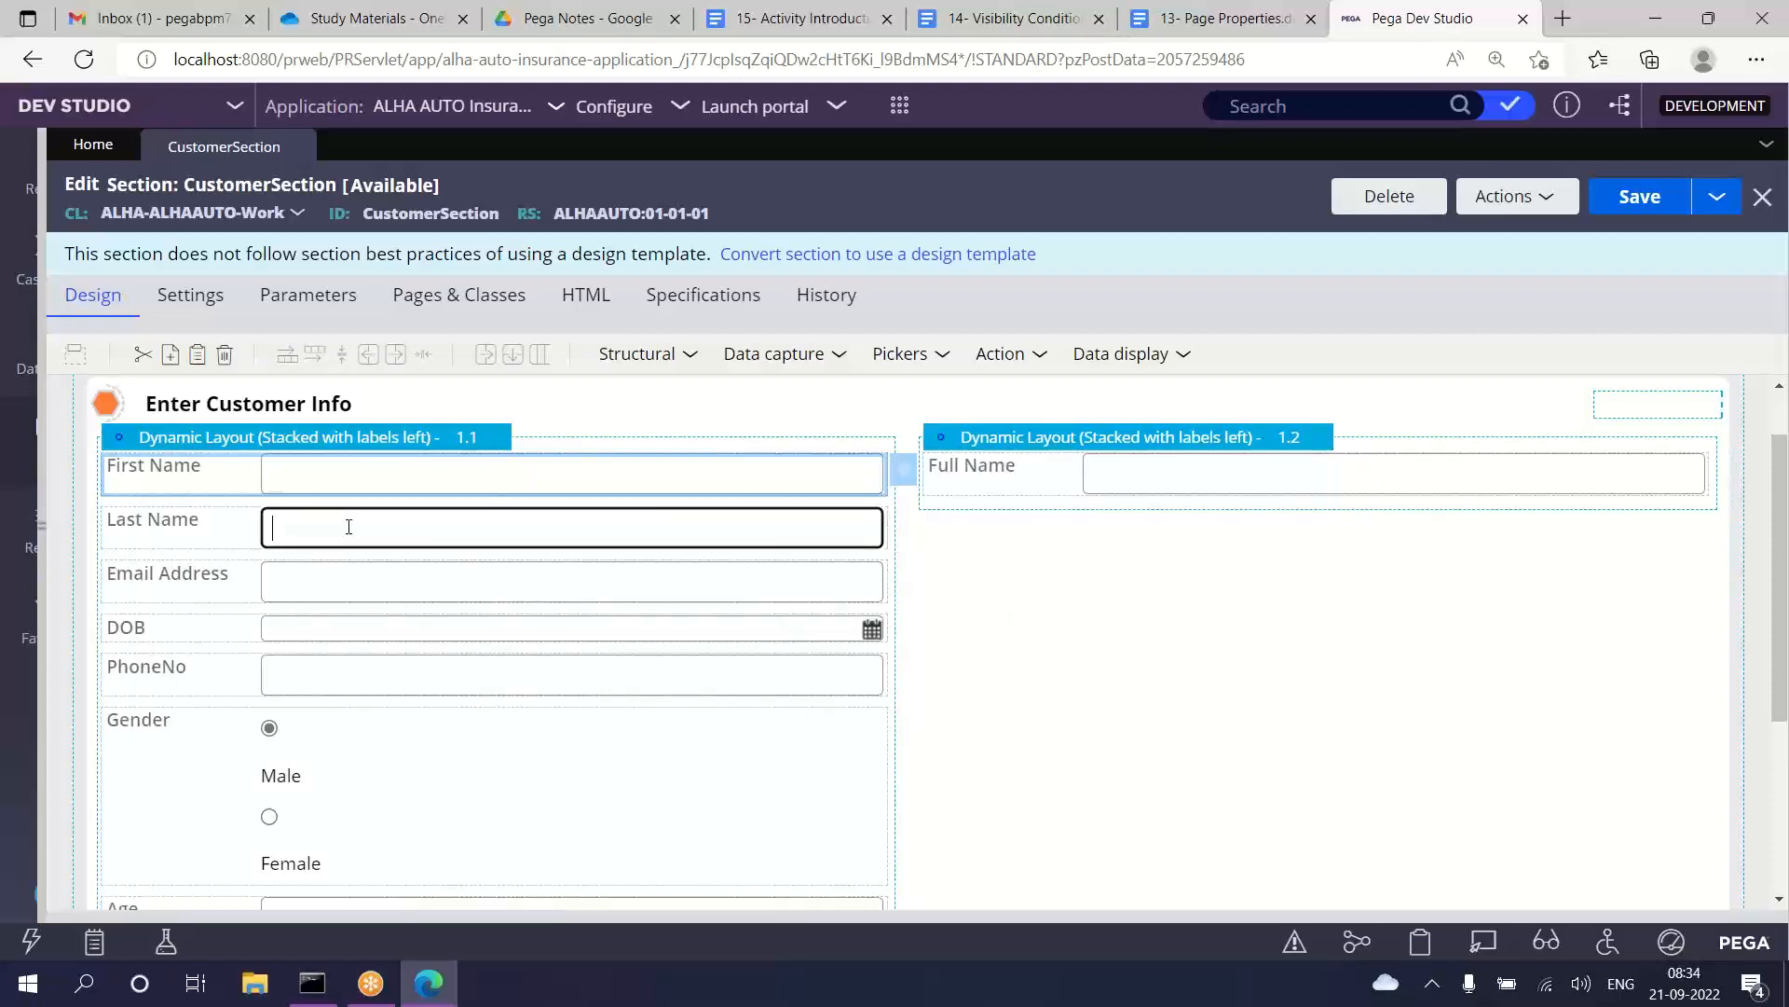
left_click(1048, 482)
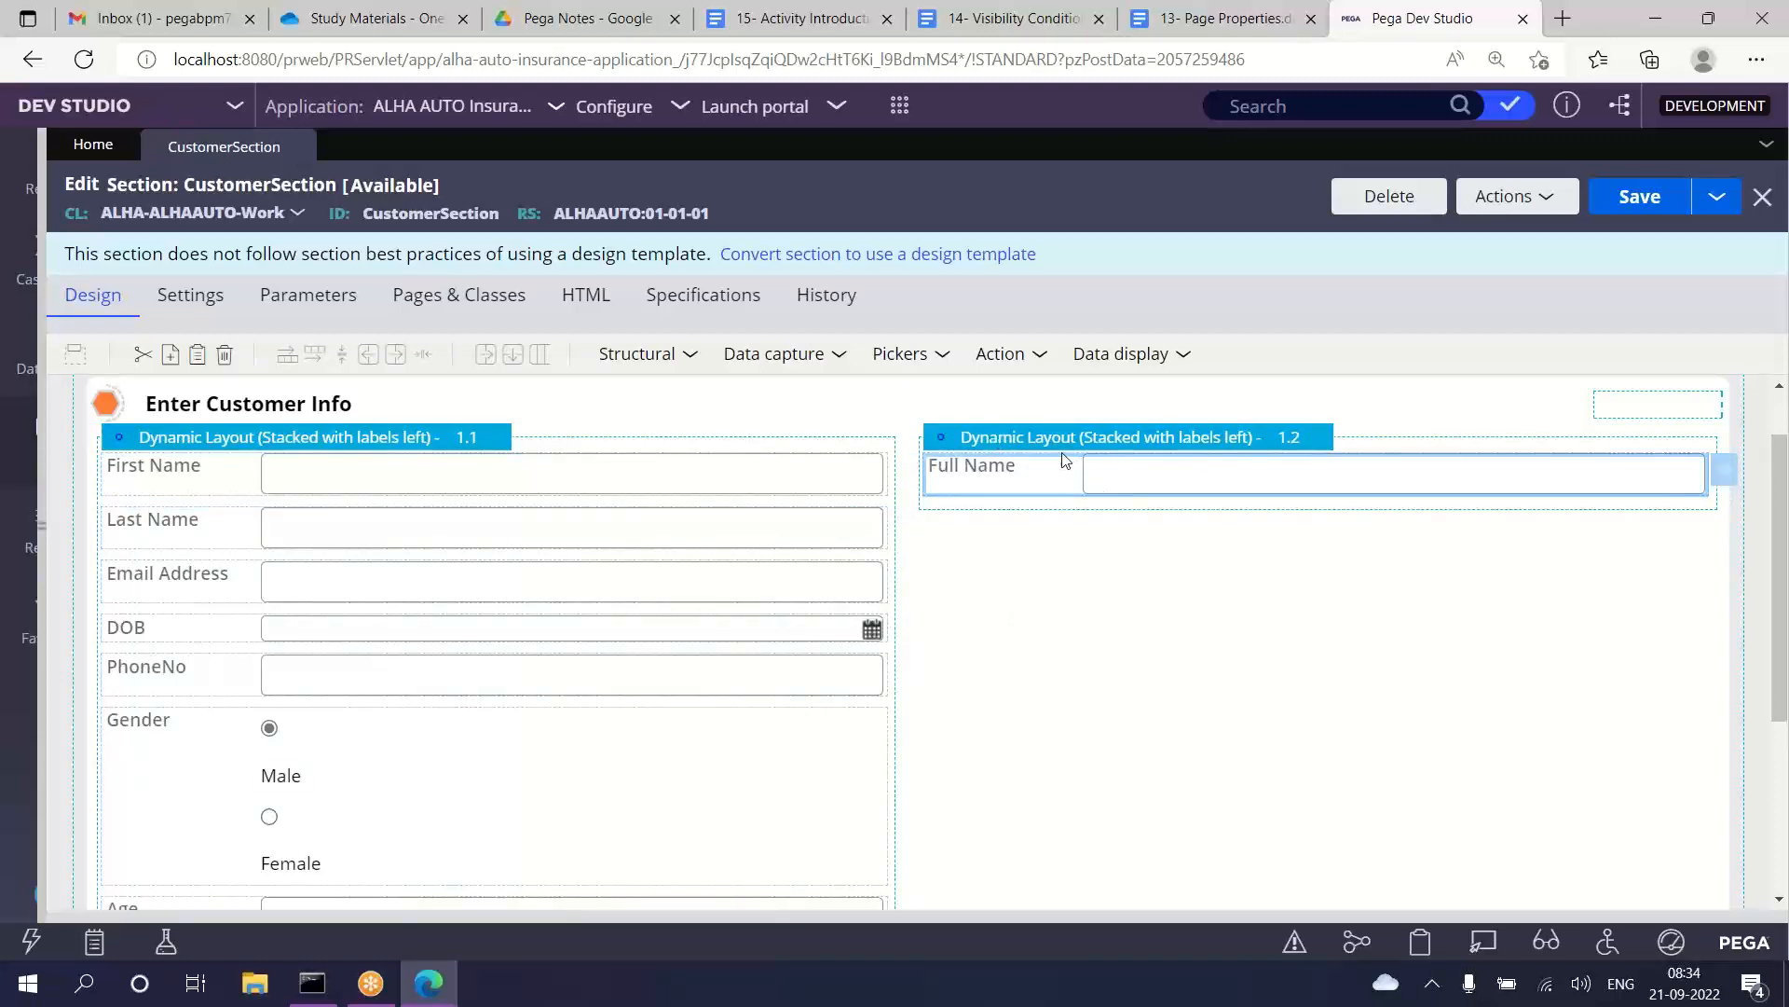
Step: Open the refresh condition builder in the properties of the dynamic layout containing Full Name
double_click(1065, 438)
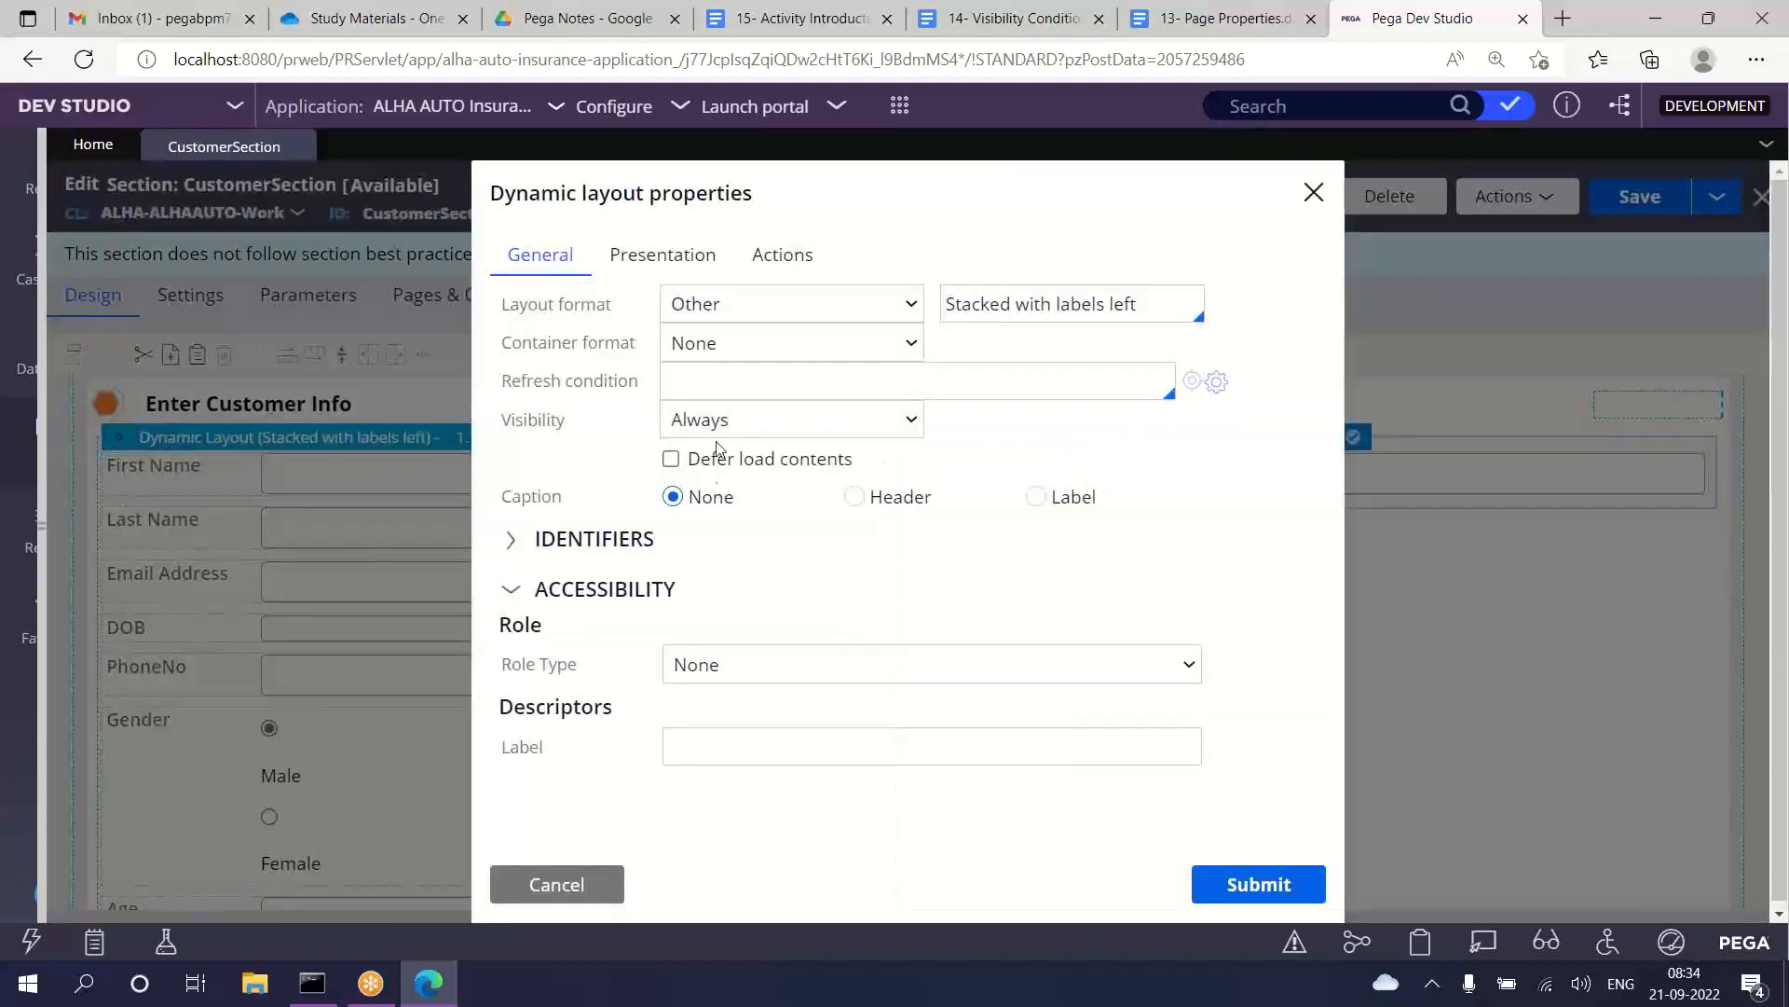
left_click_drag(489, 380, 613, 385)
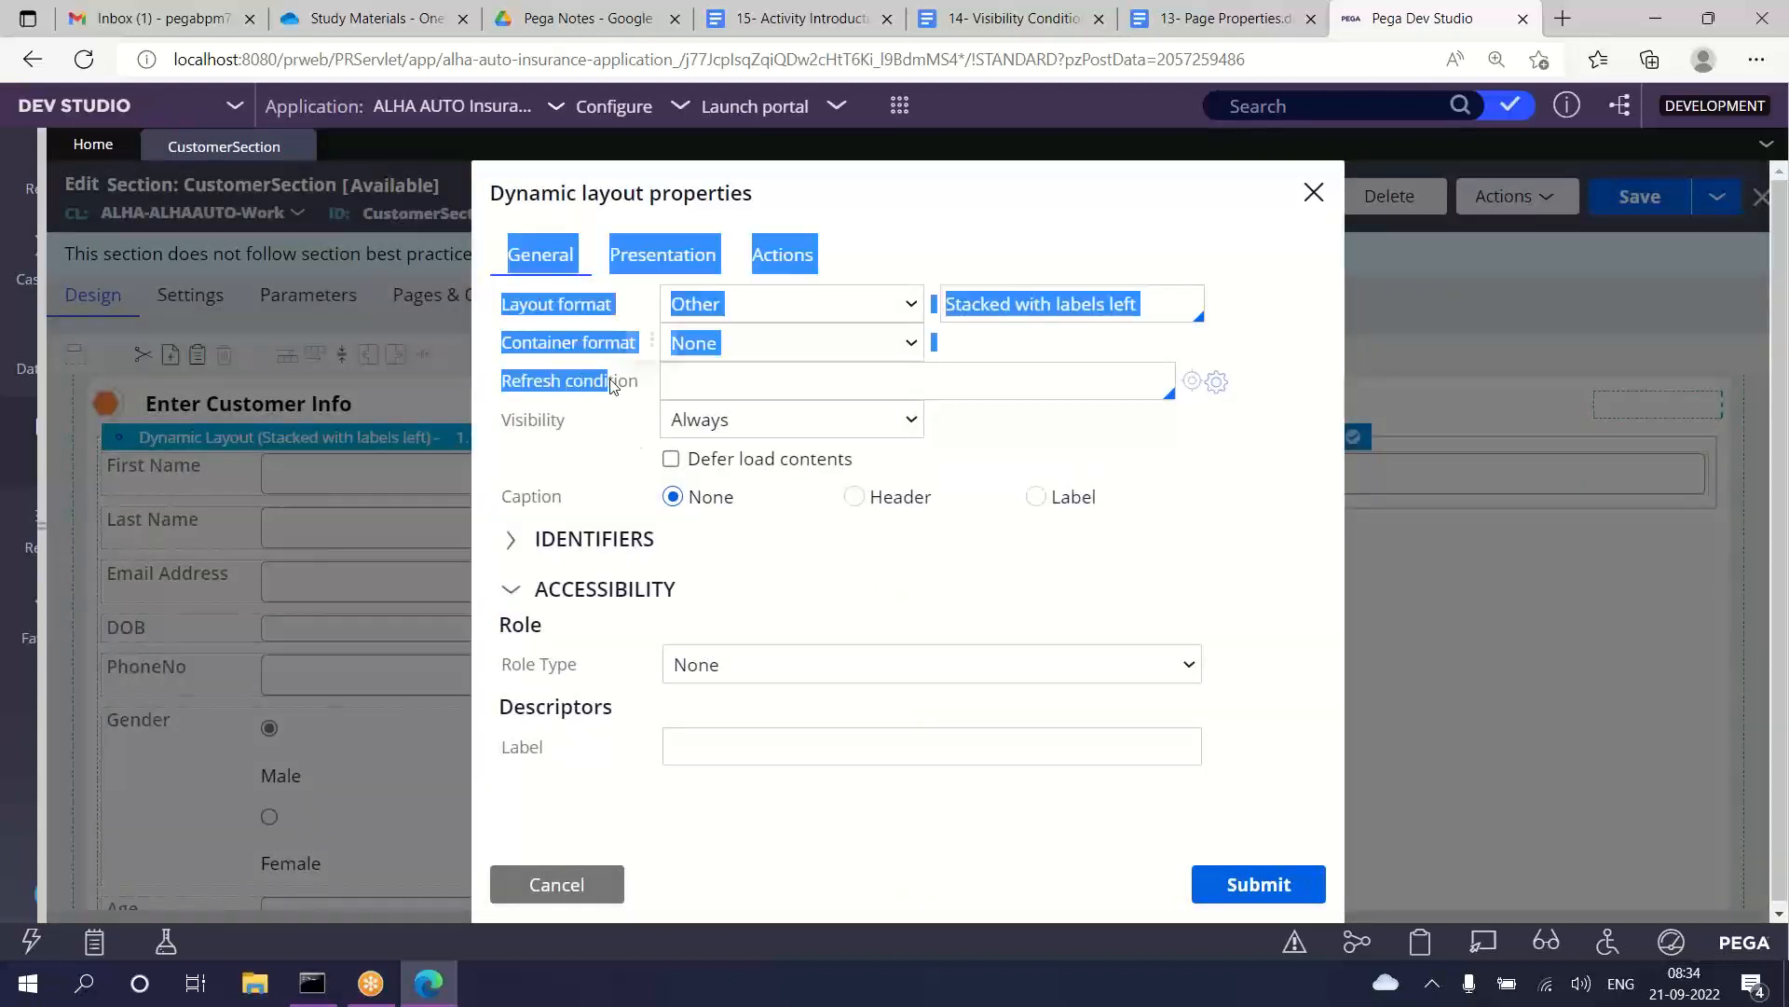
left_click(591, 408)
left_click_drag(491, 387, 641, 386)
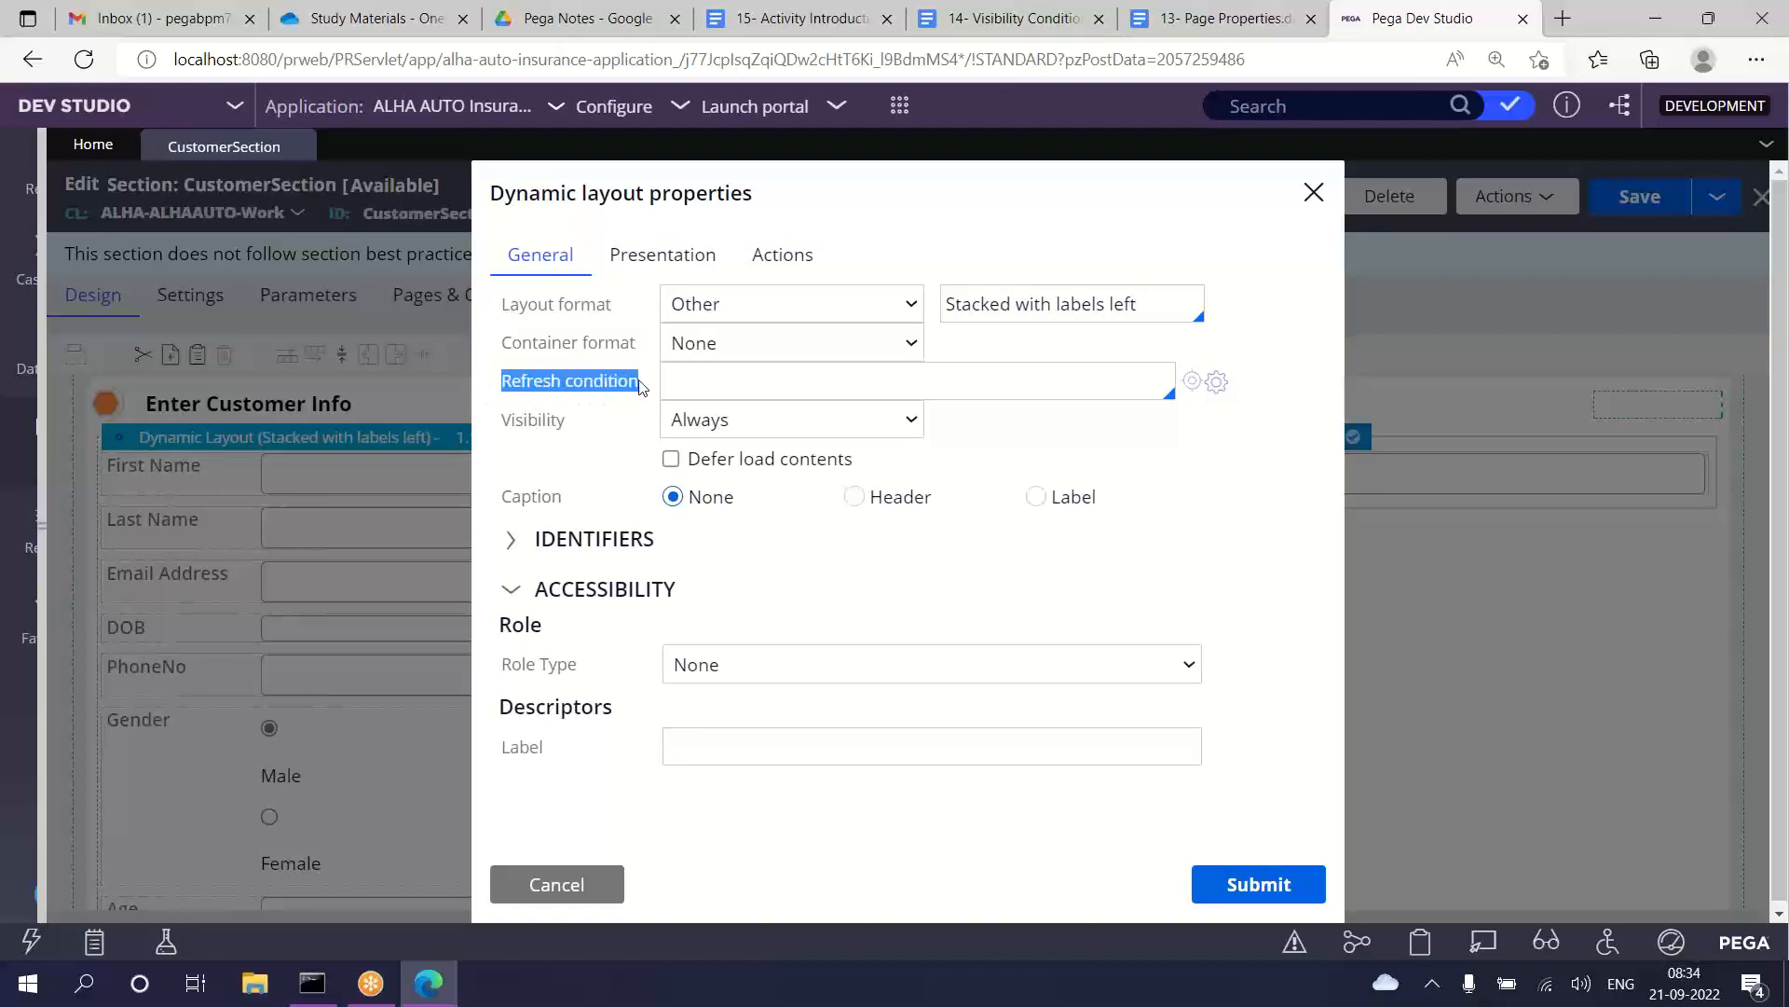
left_click(726, 383)
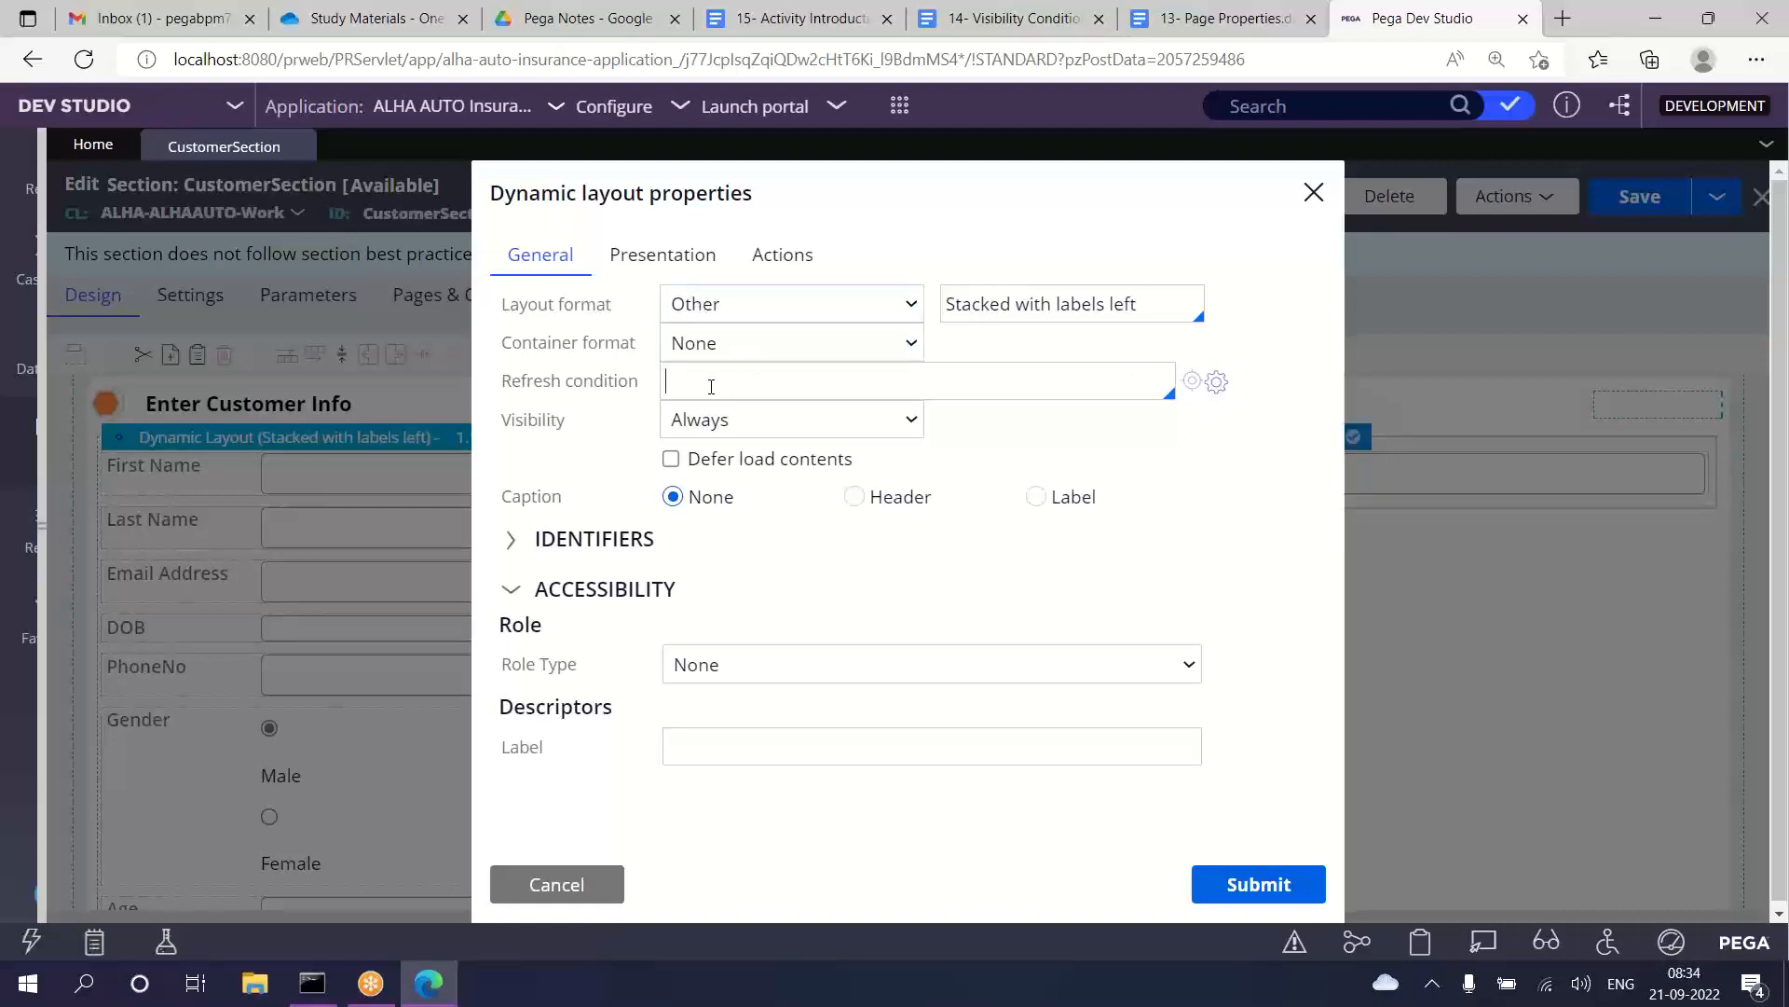
left_click(1217, 383)
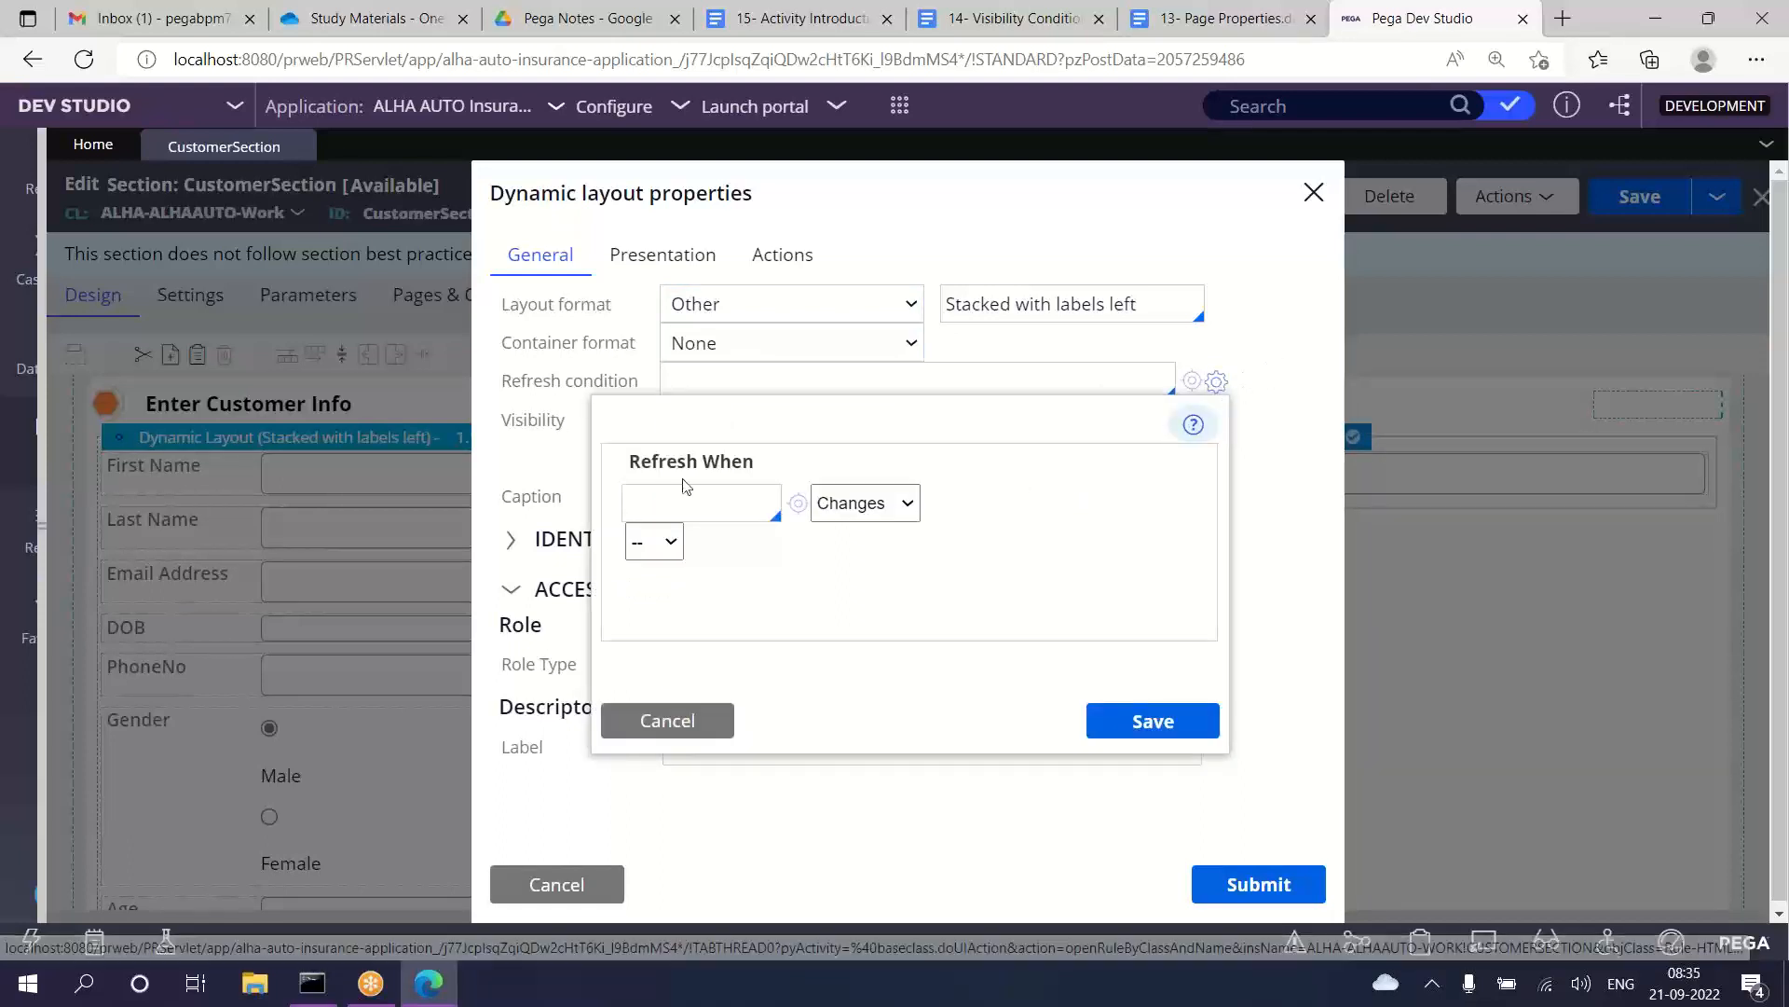
Step: Choose .FirstName as the property for the first Refresh When condition
left_click(706, 502)
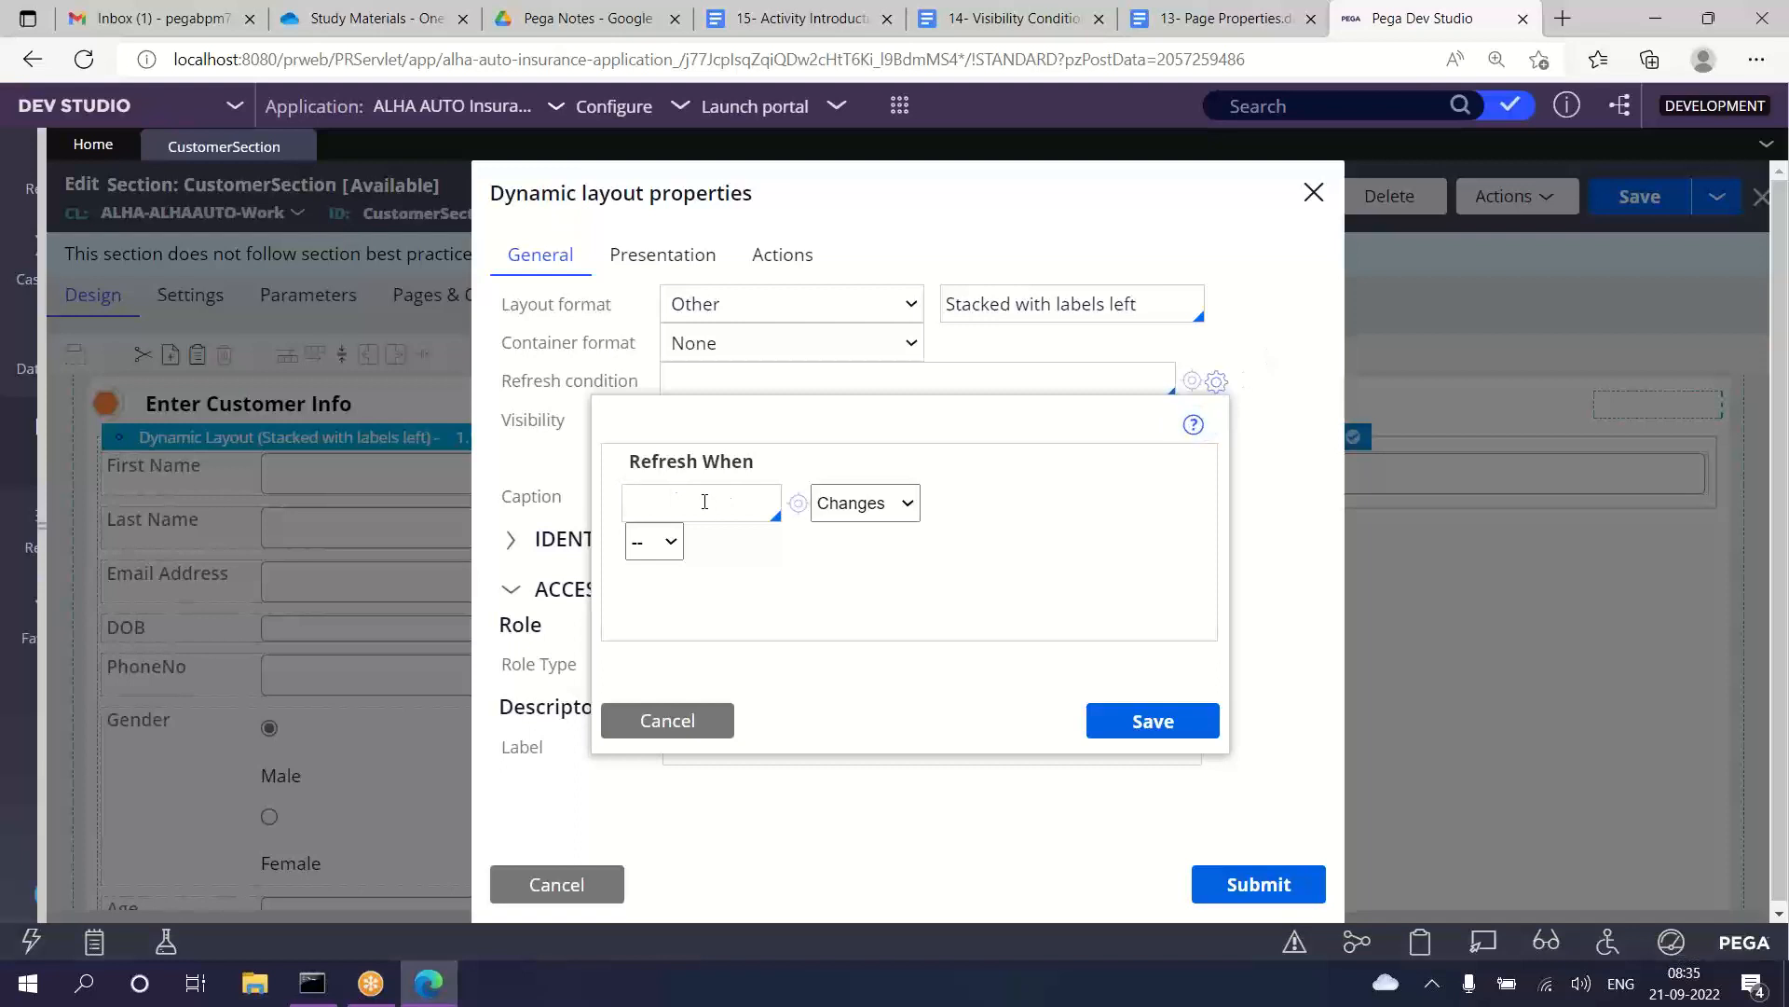
type(".")
key("Down")
key("Down")
key("Down")
key("Down")
key("Down")
key("Down")
key("Down")
key("Down")
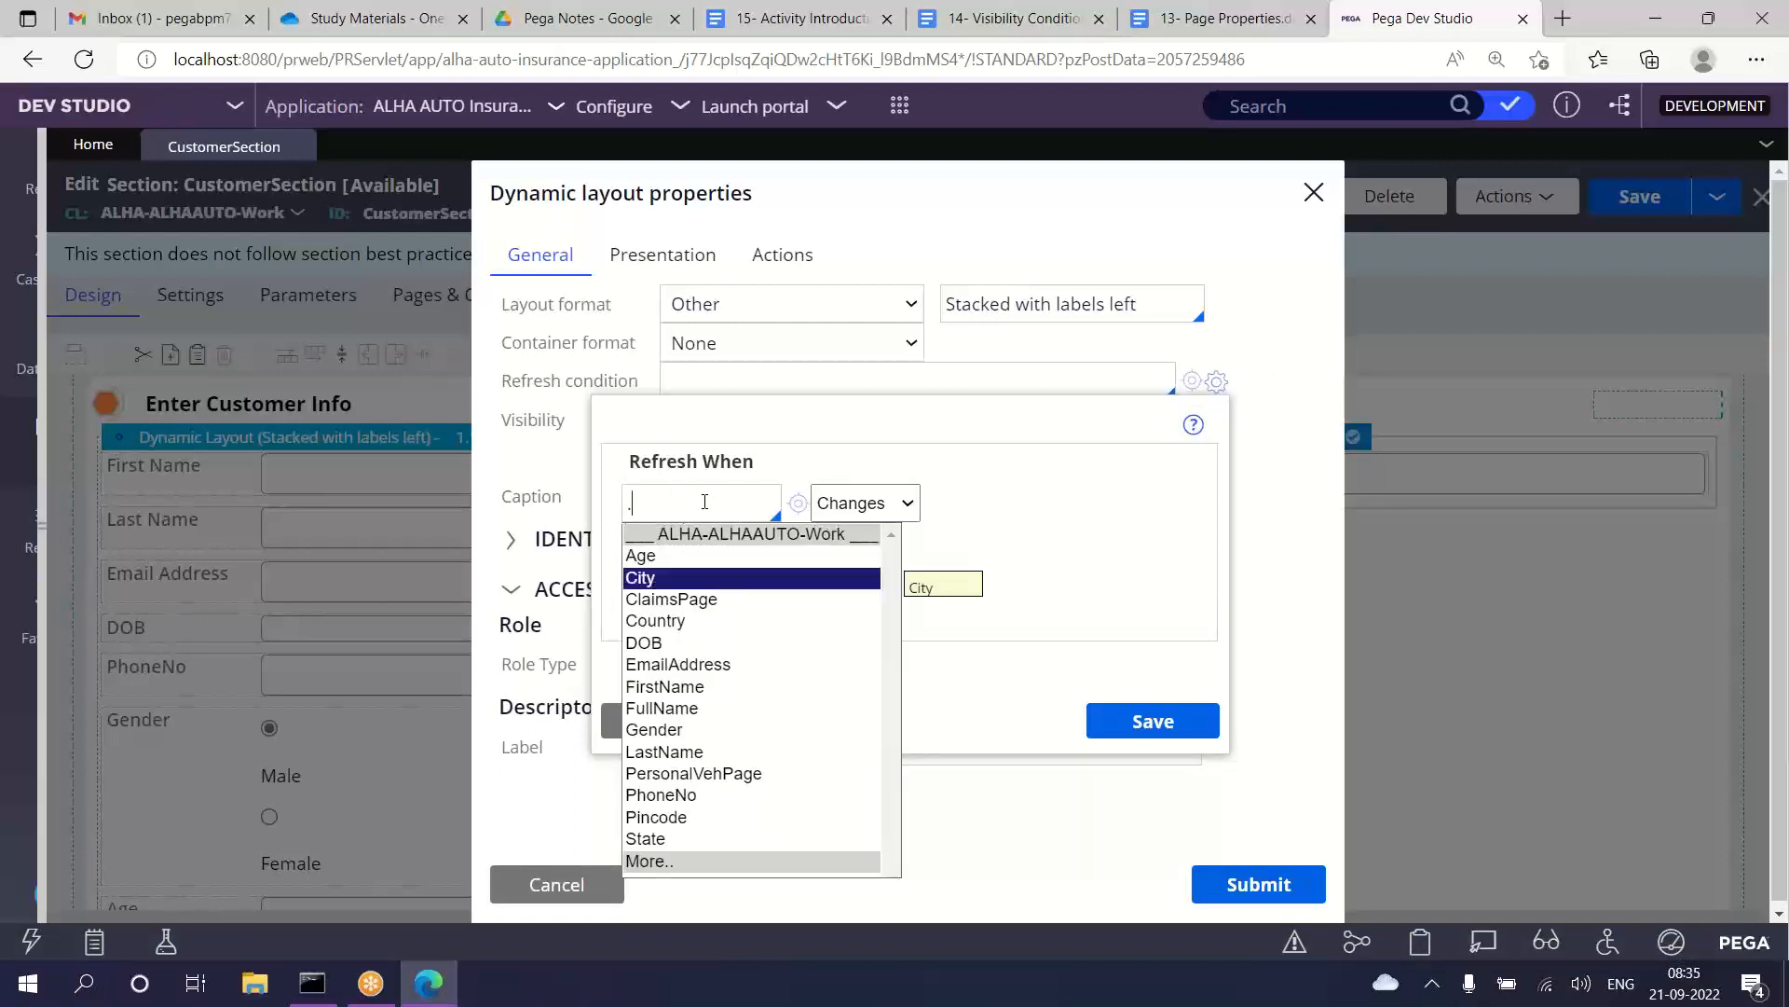
key("Down")
key("Up")
key("Up")
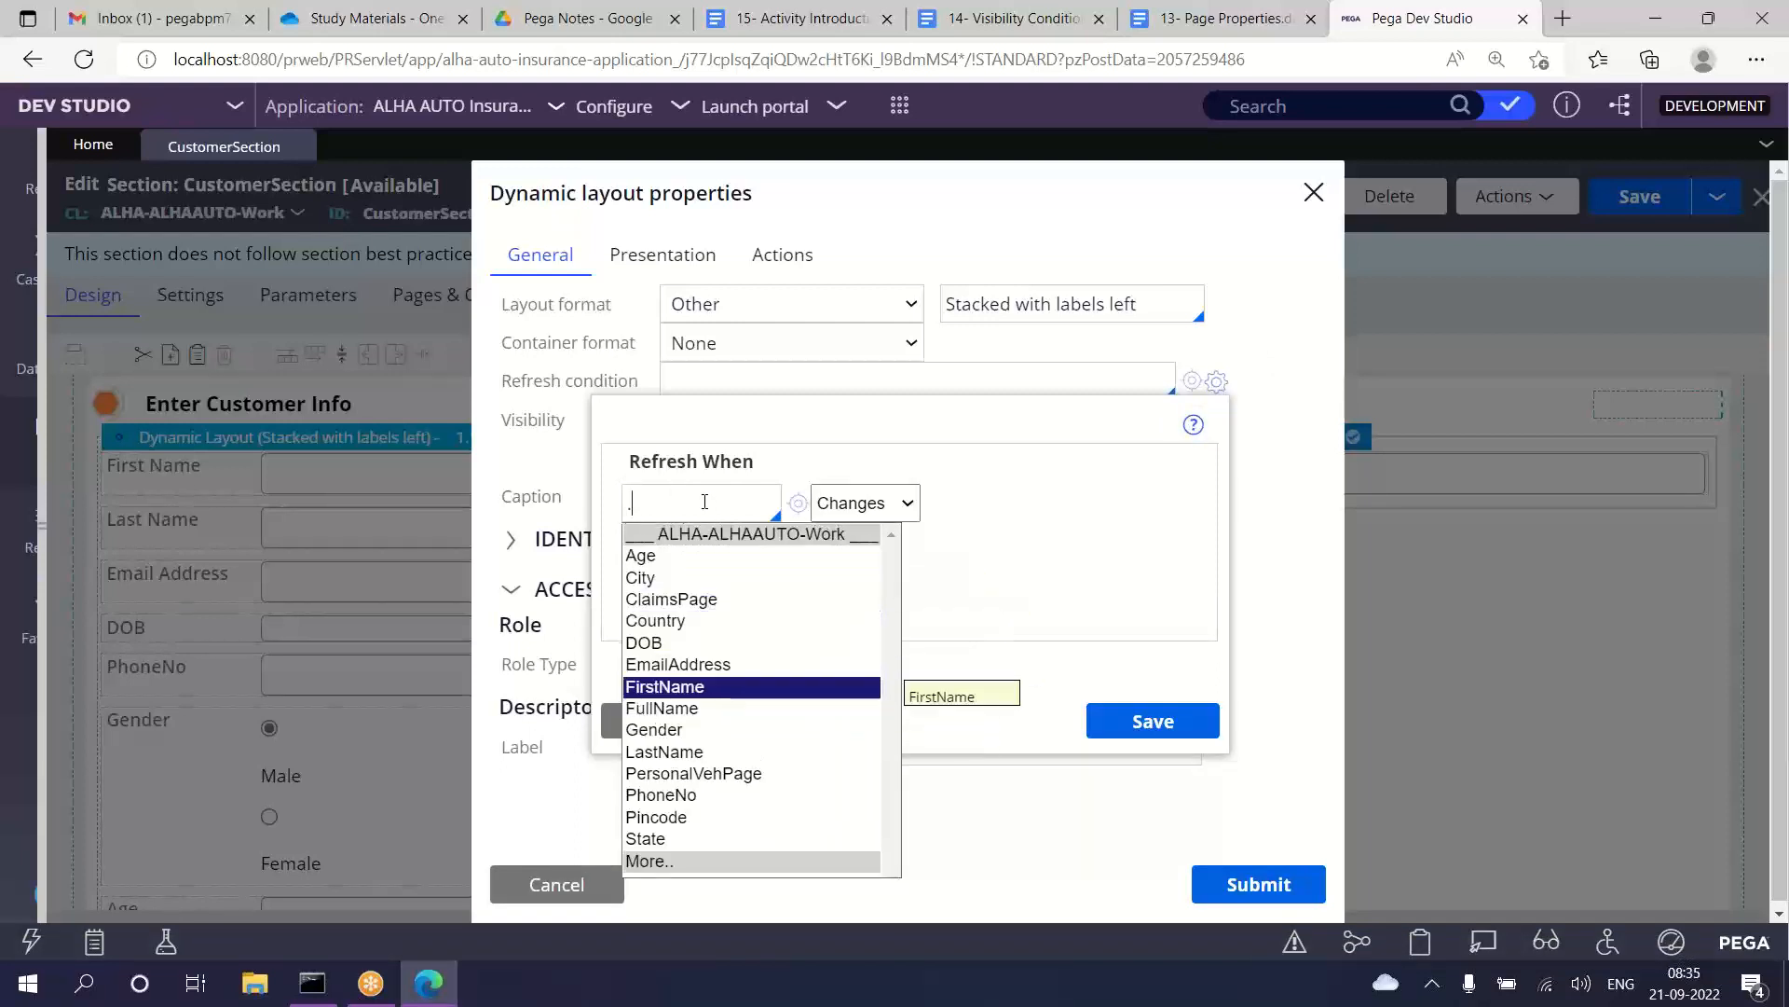
key("Return")
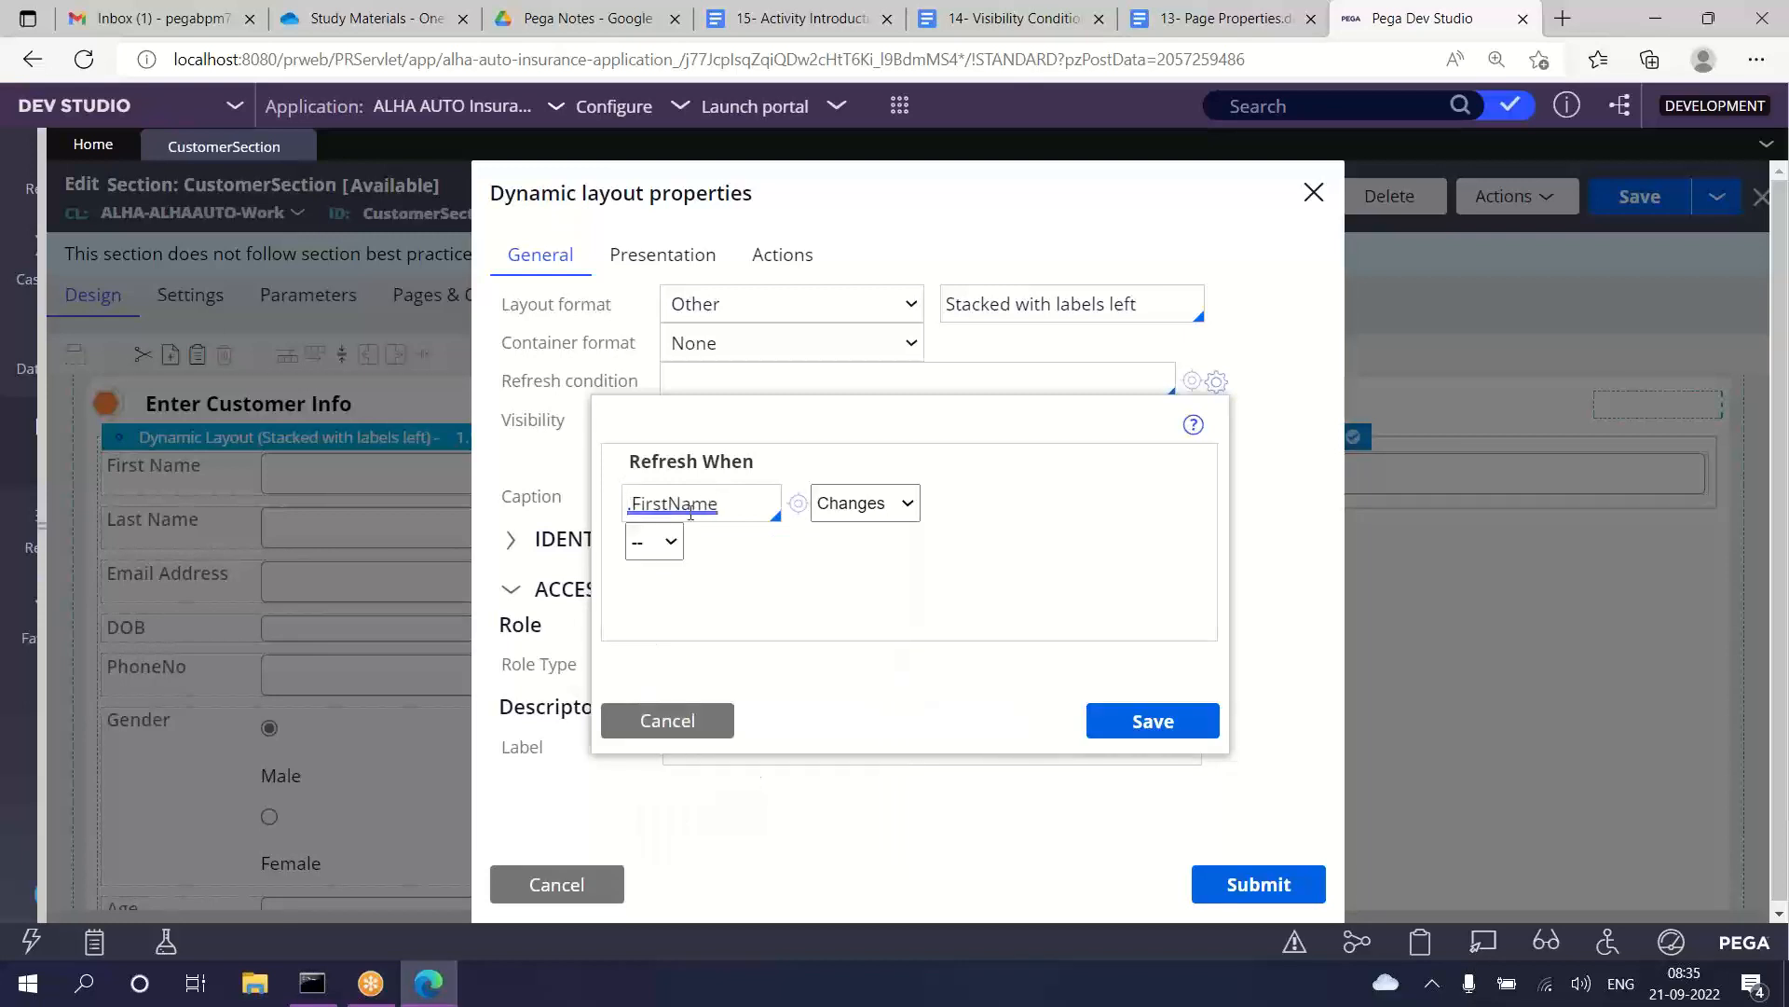
Step: Complete the .FirstName condition as != "" and append another condition row joined with "and"
left_click(861, 504)
left_click(849, 690)
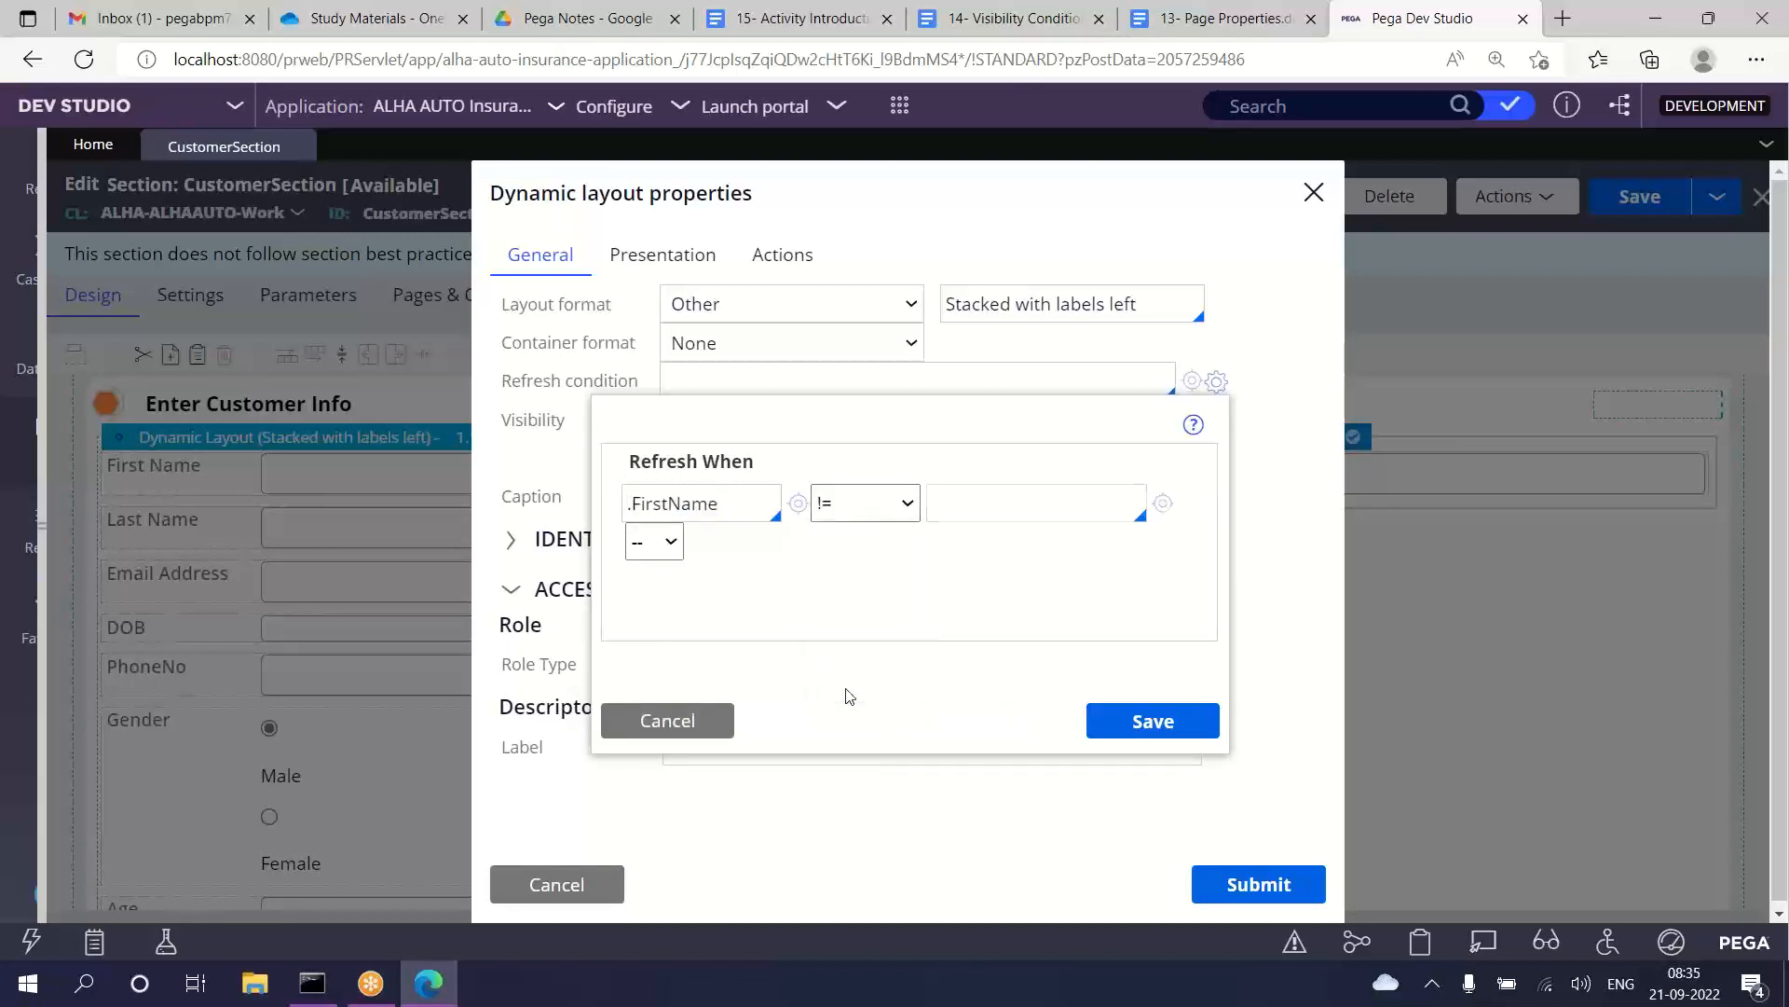
left_click(965, 491)
type("\"\"")
left_click(671, 543)
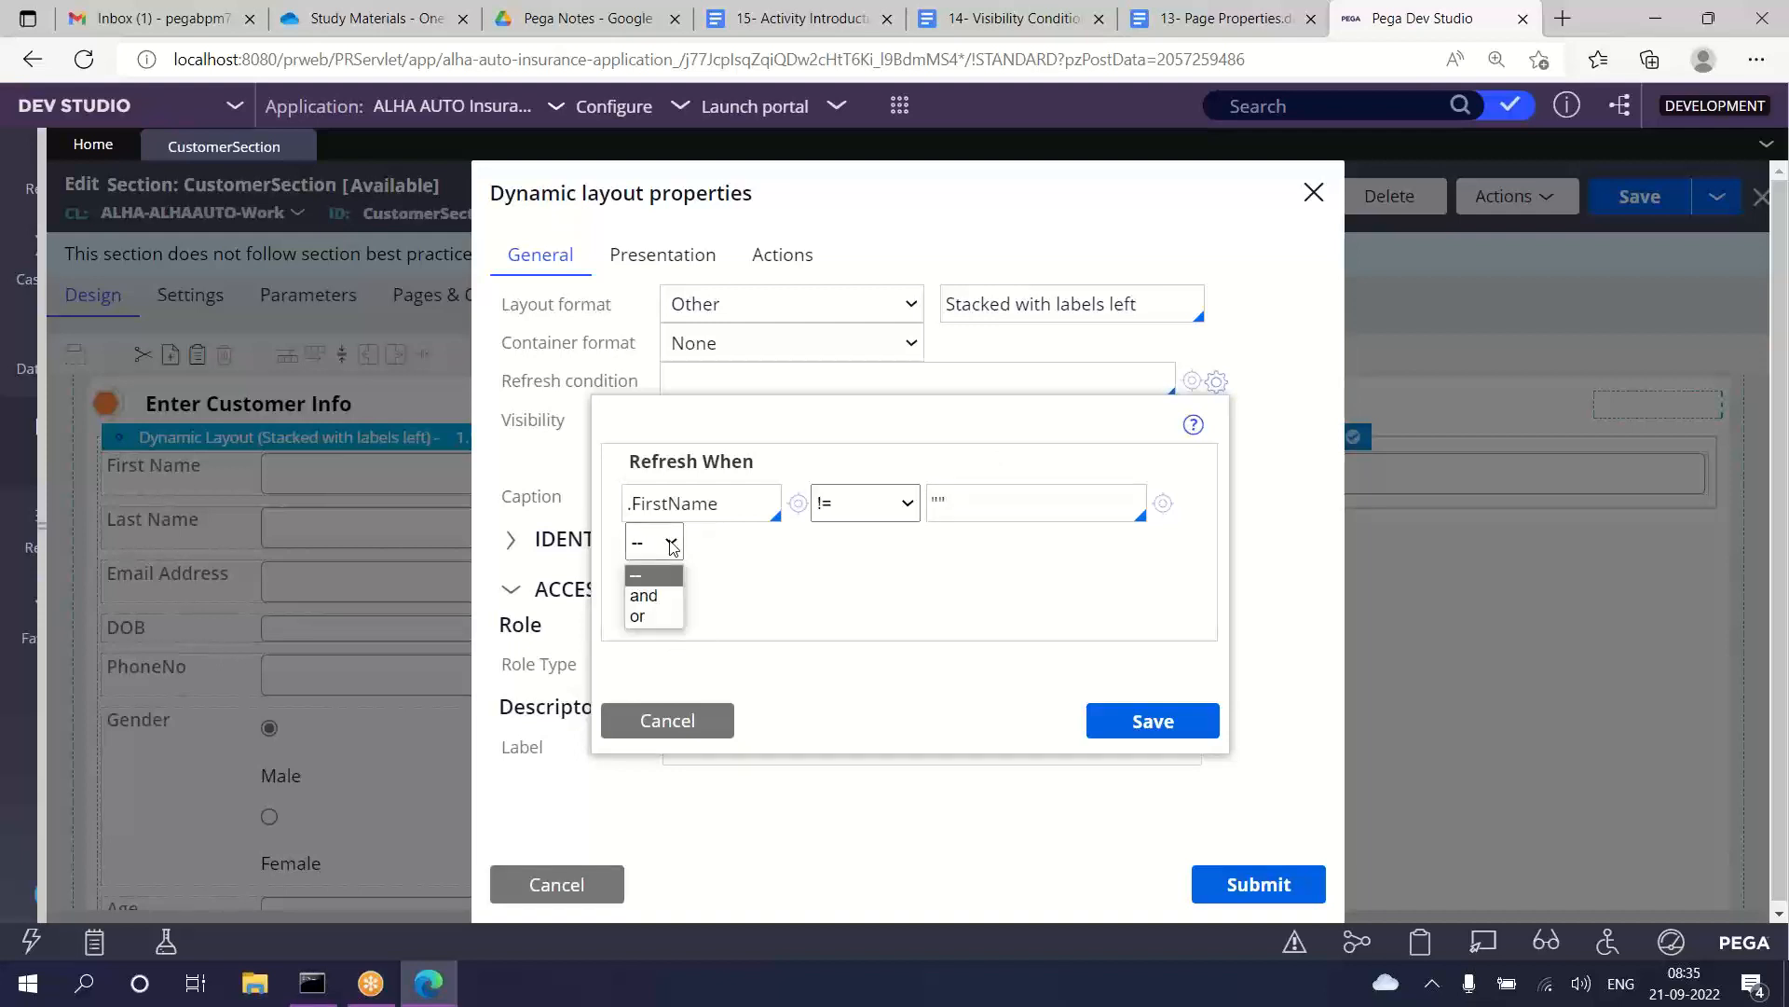
left_click(653, 597)
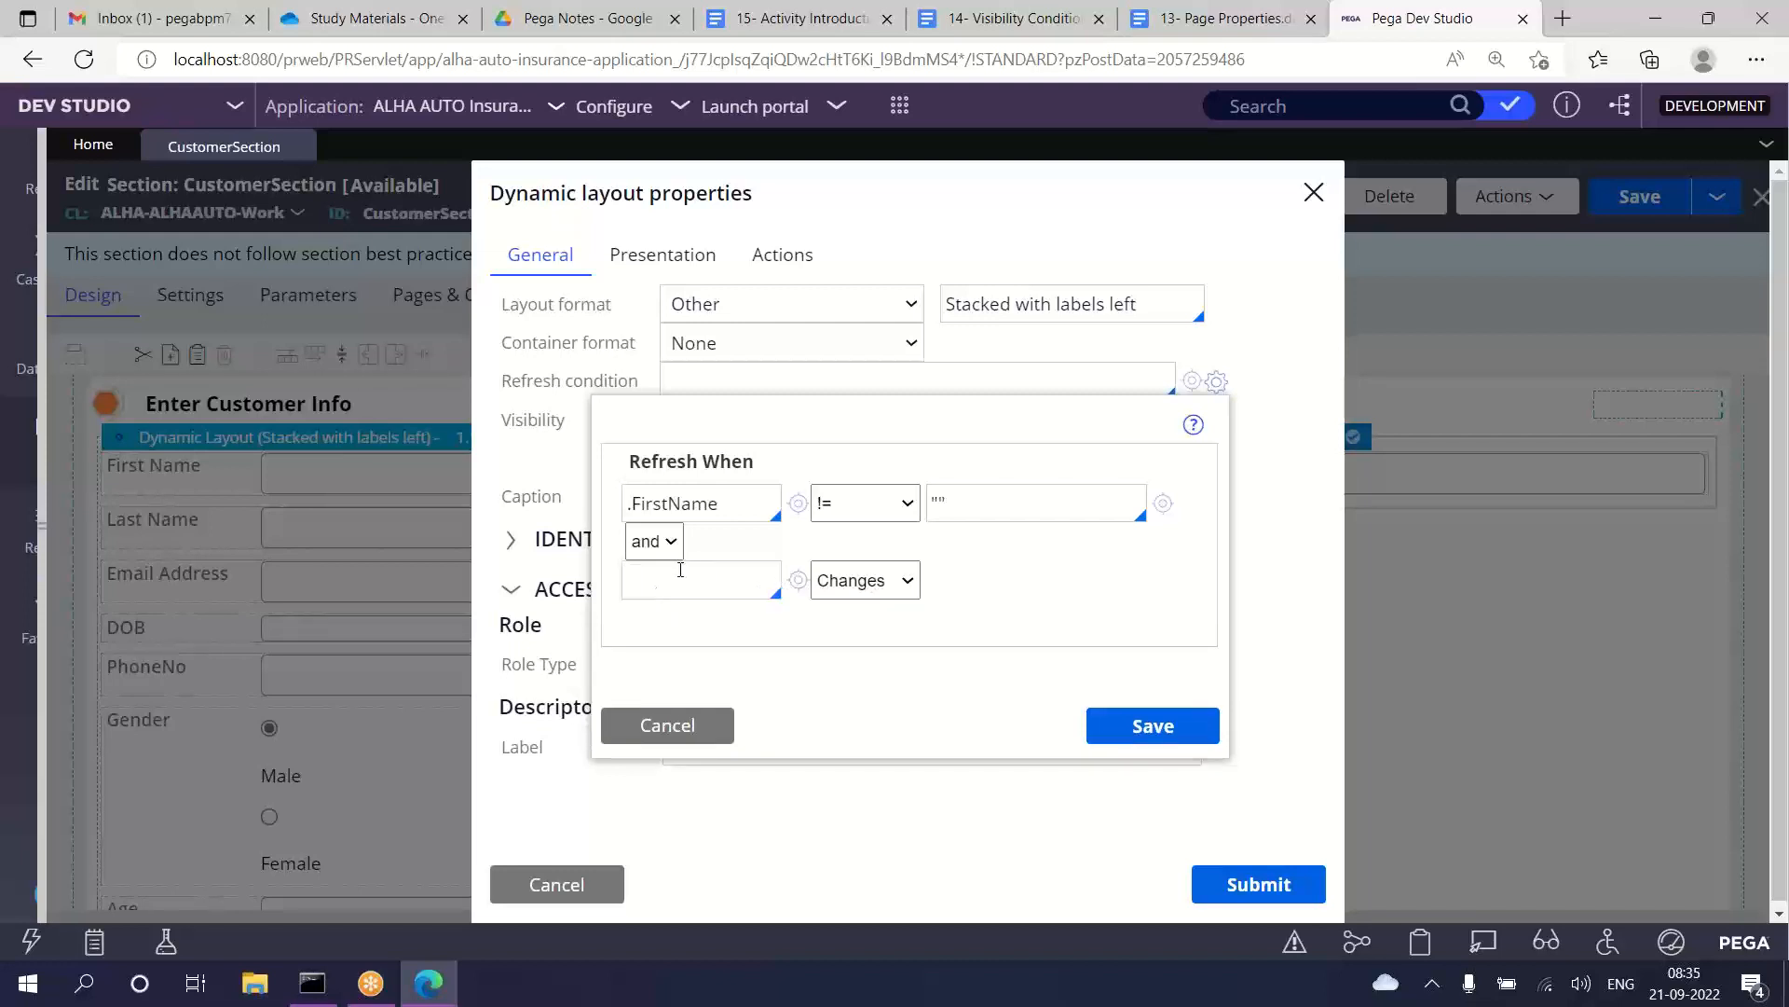
Step: Fill in the second Refresh When condition as .LastName != ""
type(".")
key("Down")
key("Down")
key("Down")
key("Down")
key("Down")
key("Down")
key("Down")
key("Down")
key("Down")
key("Down")
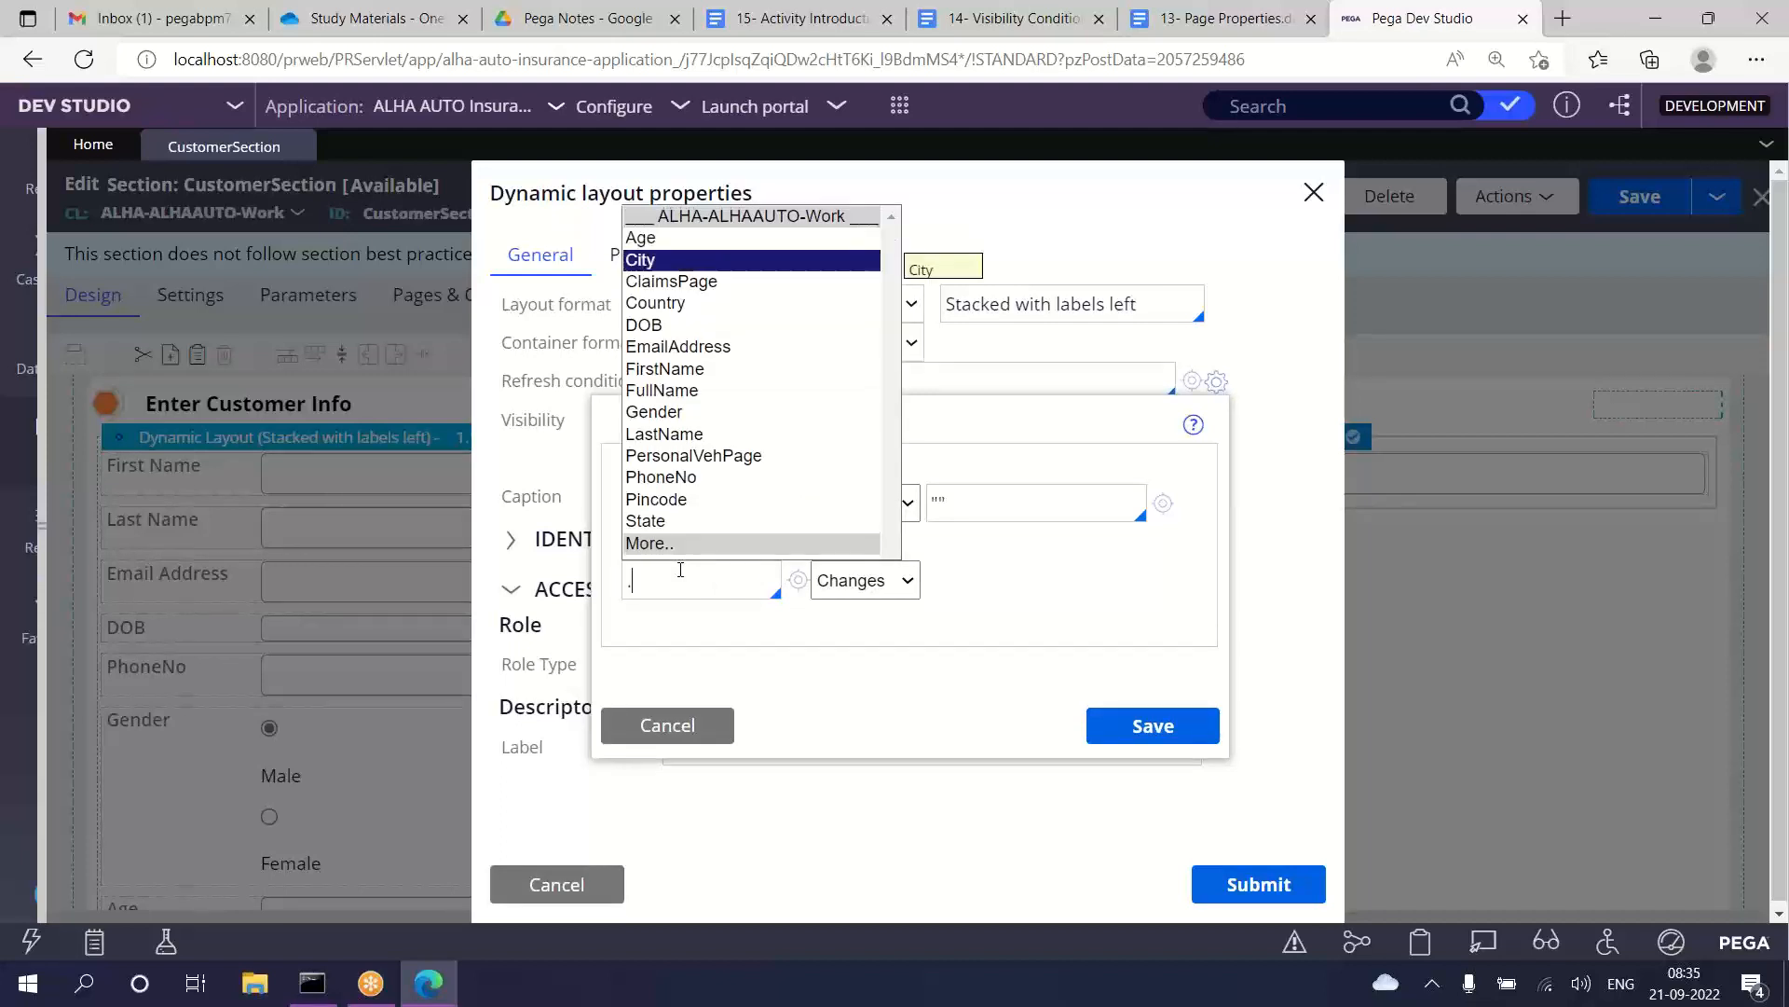
key("Return")
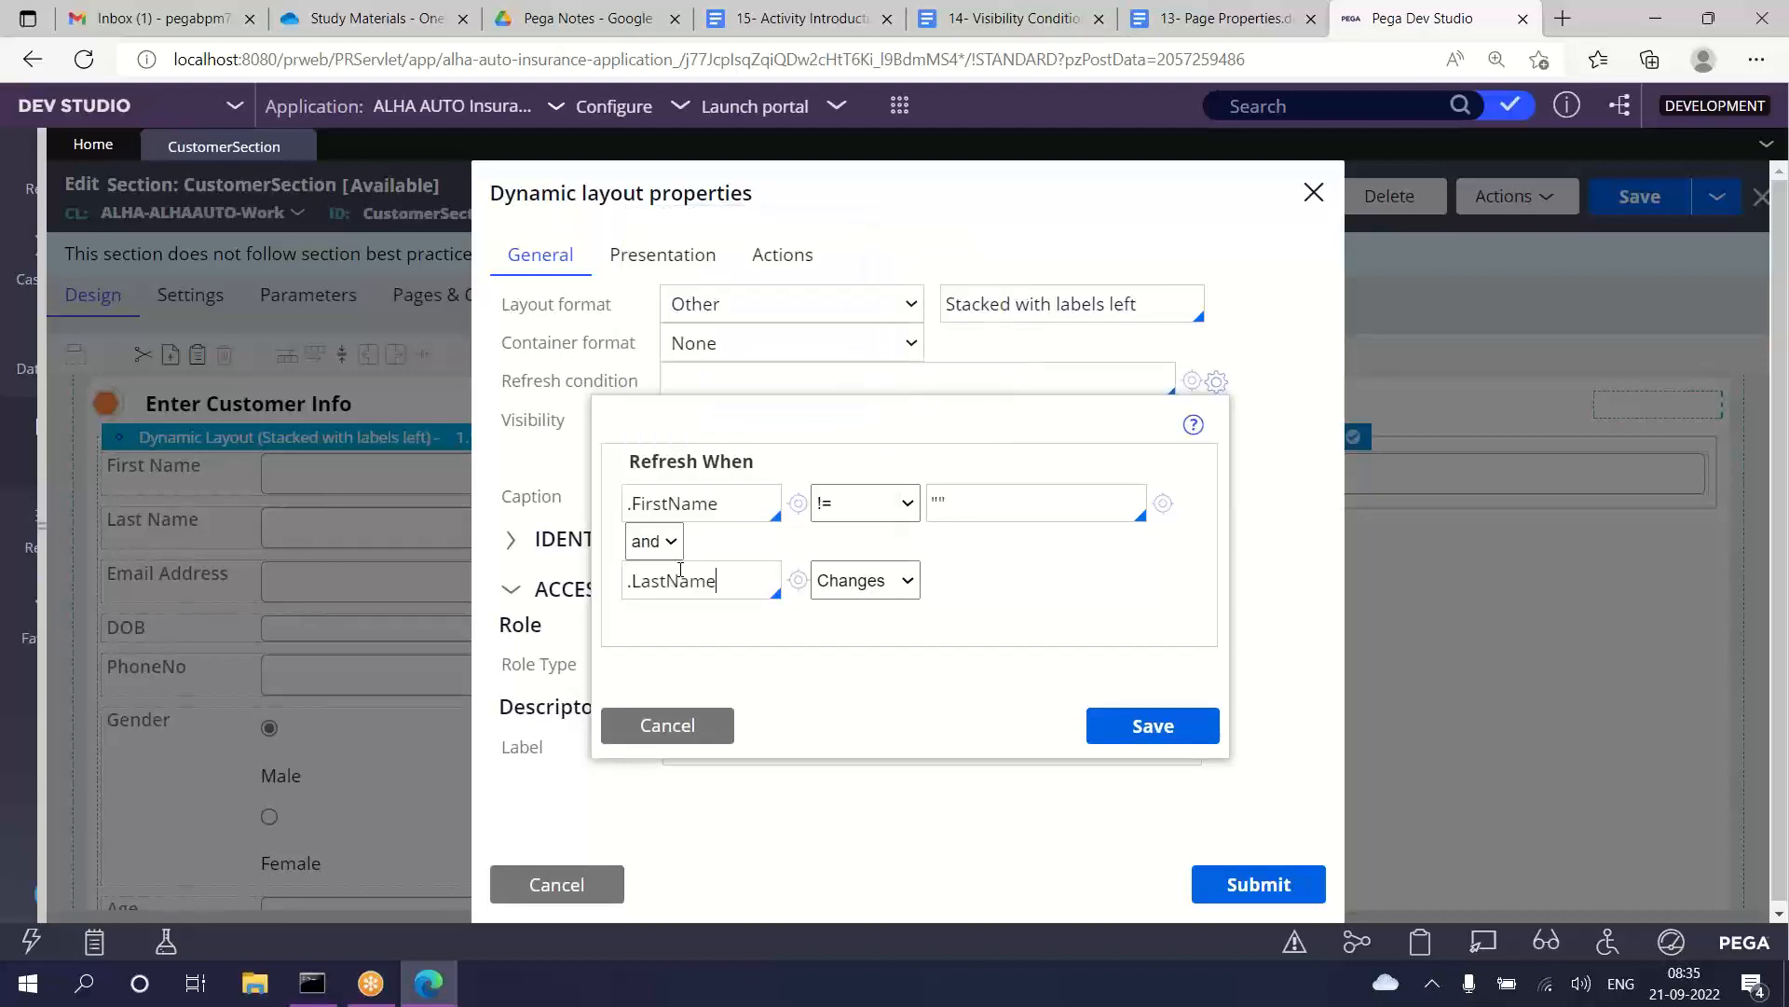
left_click(880, 586)
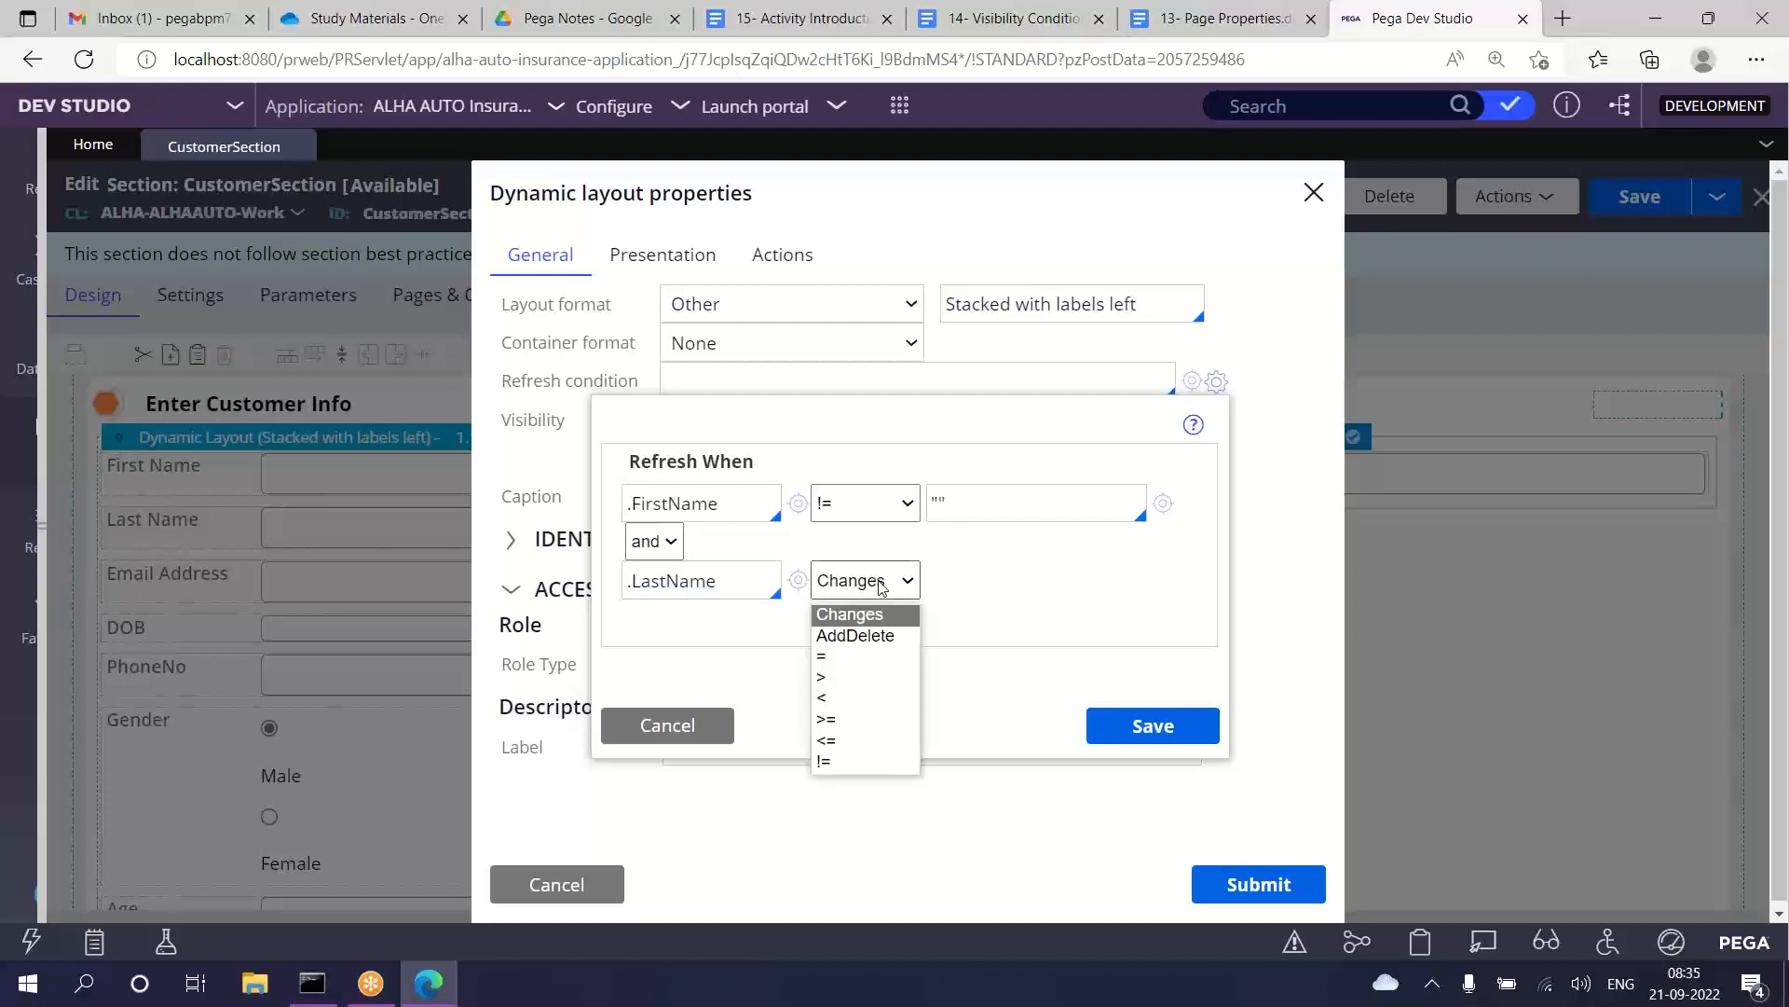
left_click(850, 764)
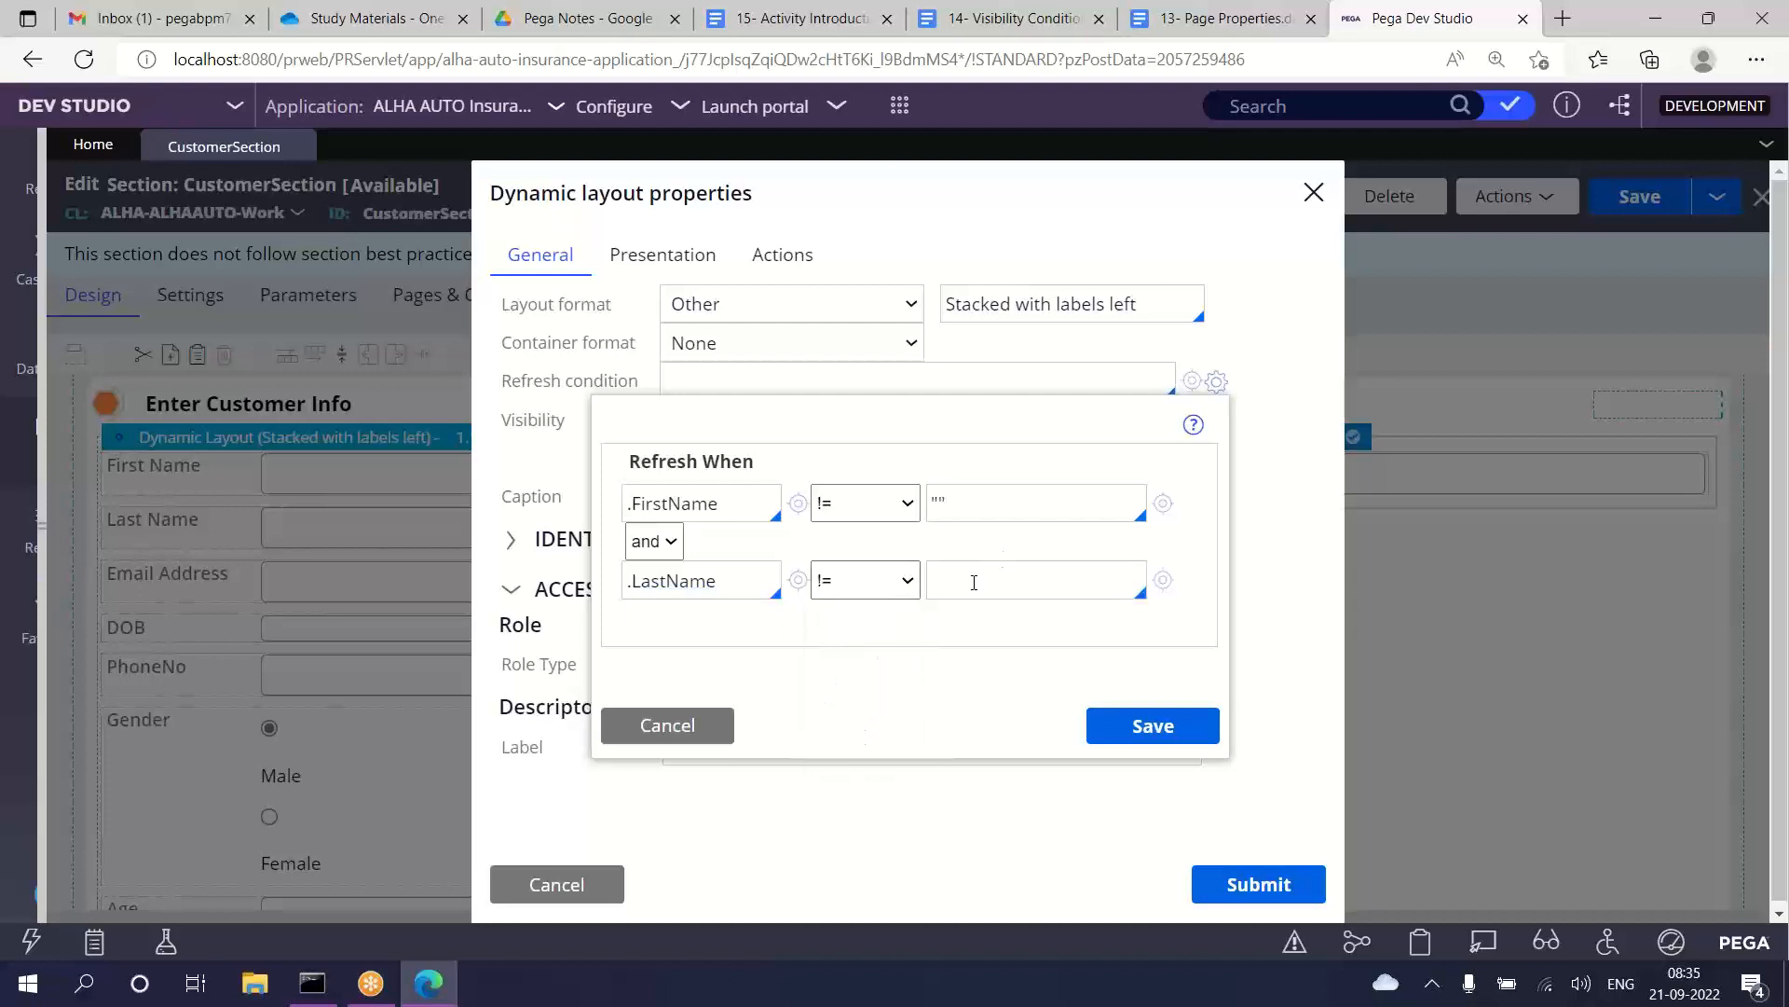
type("\"")
Step: Join the .FirstName and .LastName conditions with "or" and save the refresh condition to the dynamic layout
left_click(658, 550)
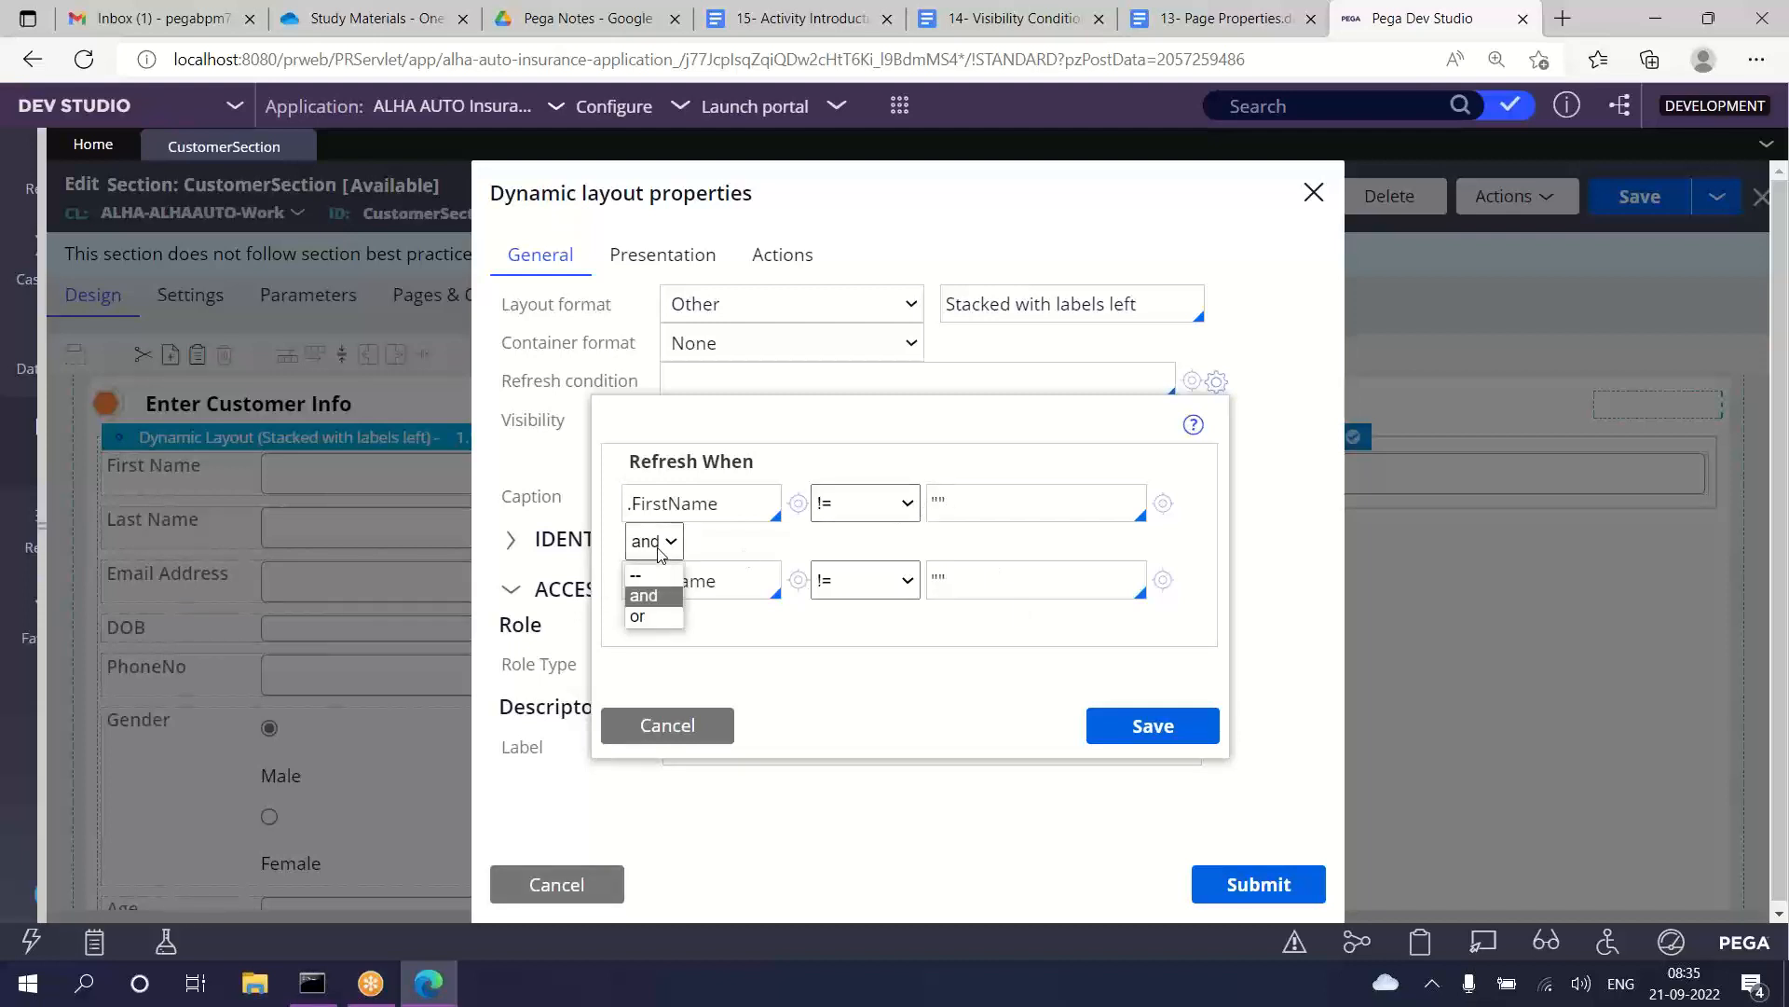
left_click(650, 618)
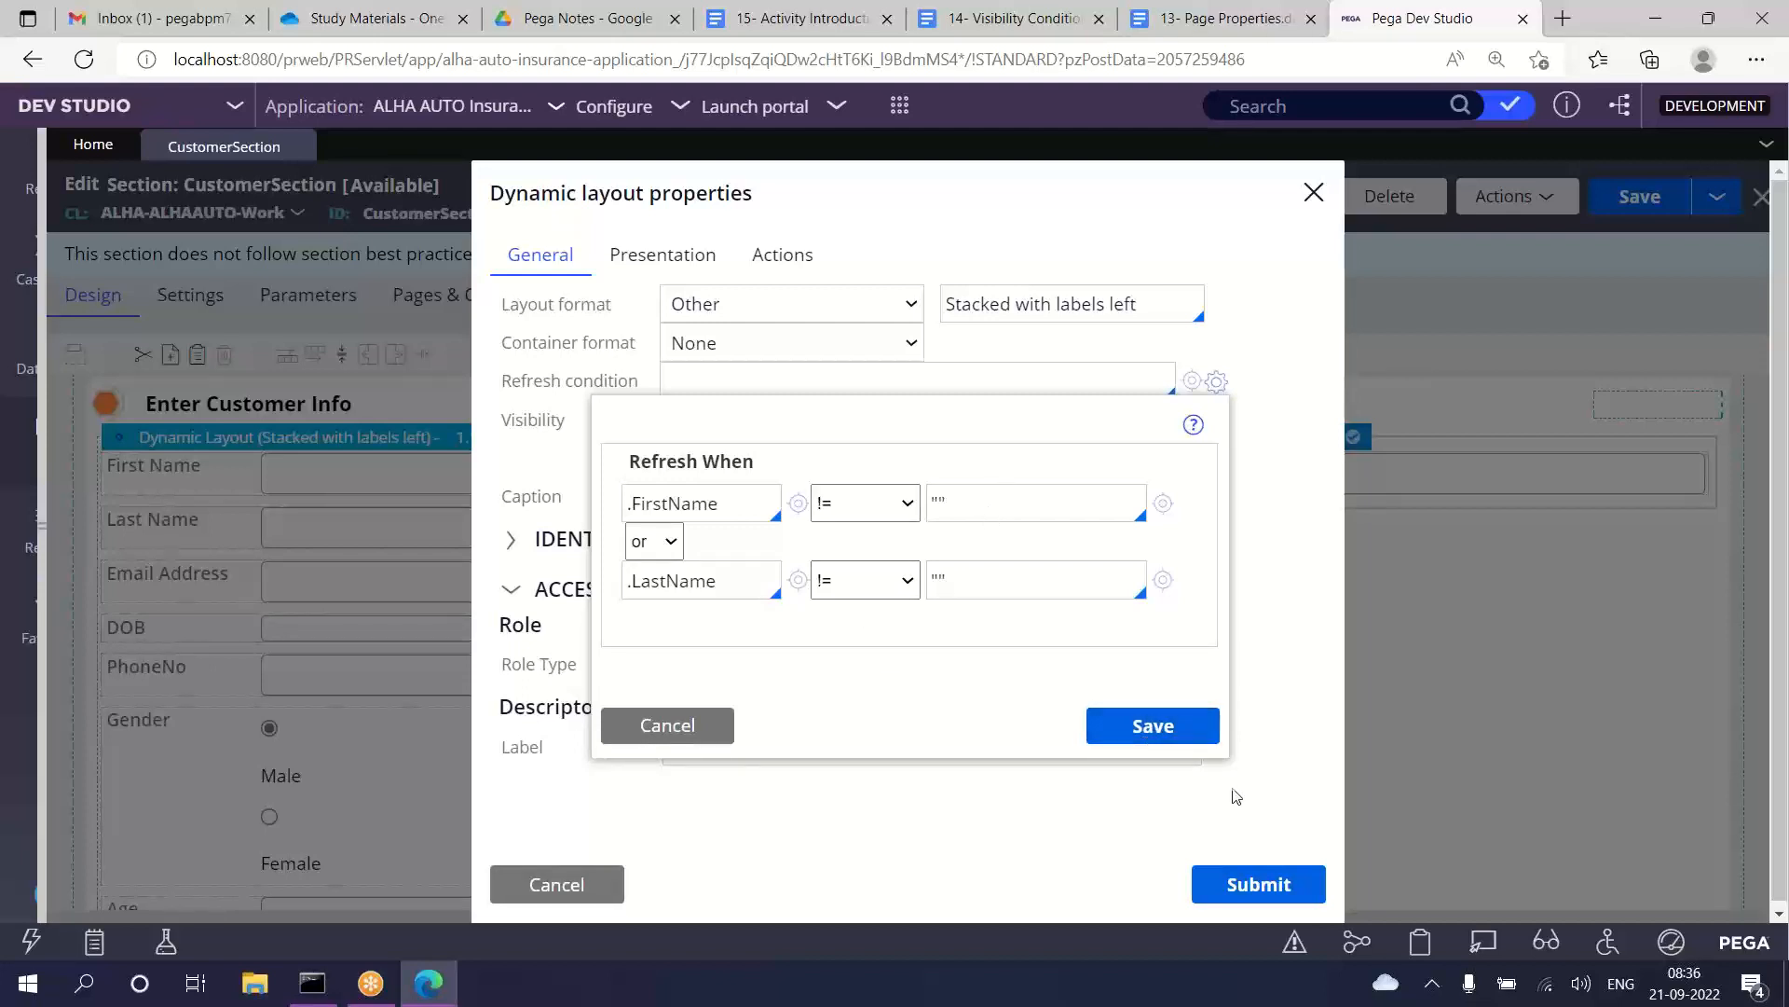
left_click(1158, 730)
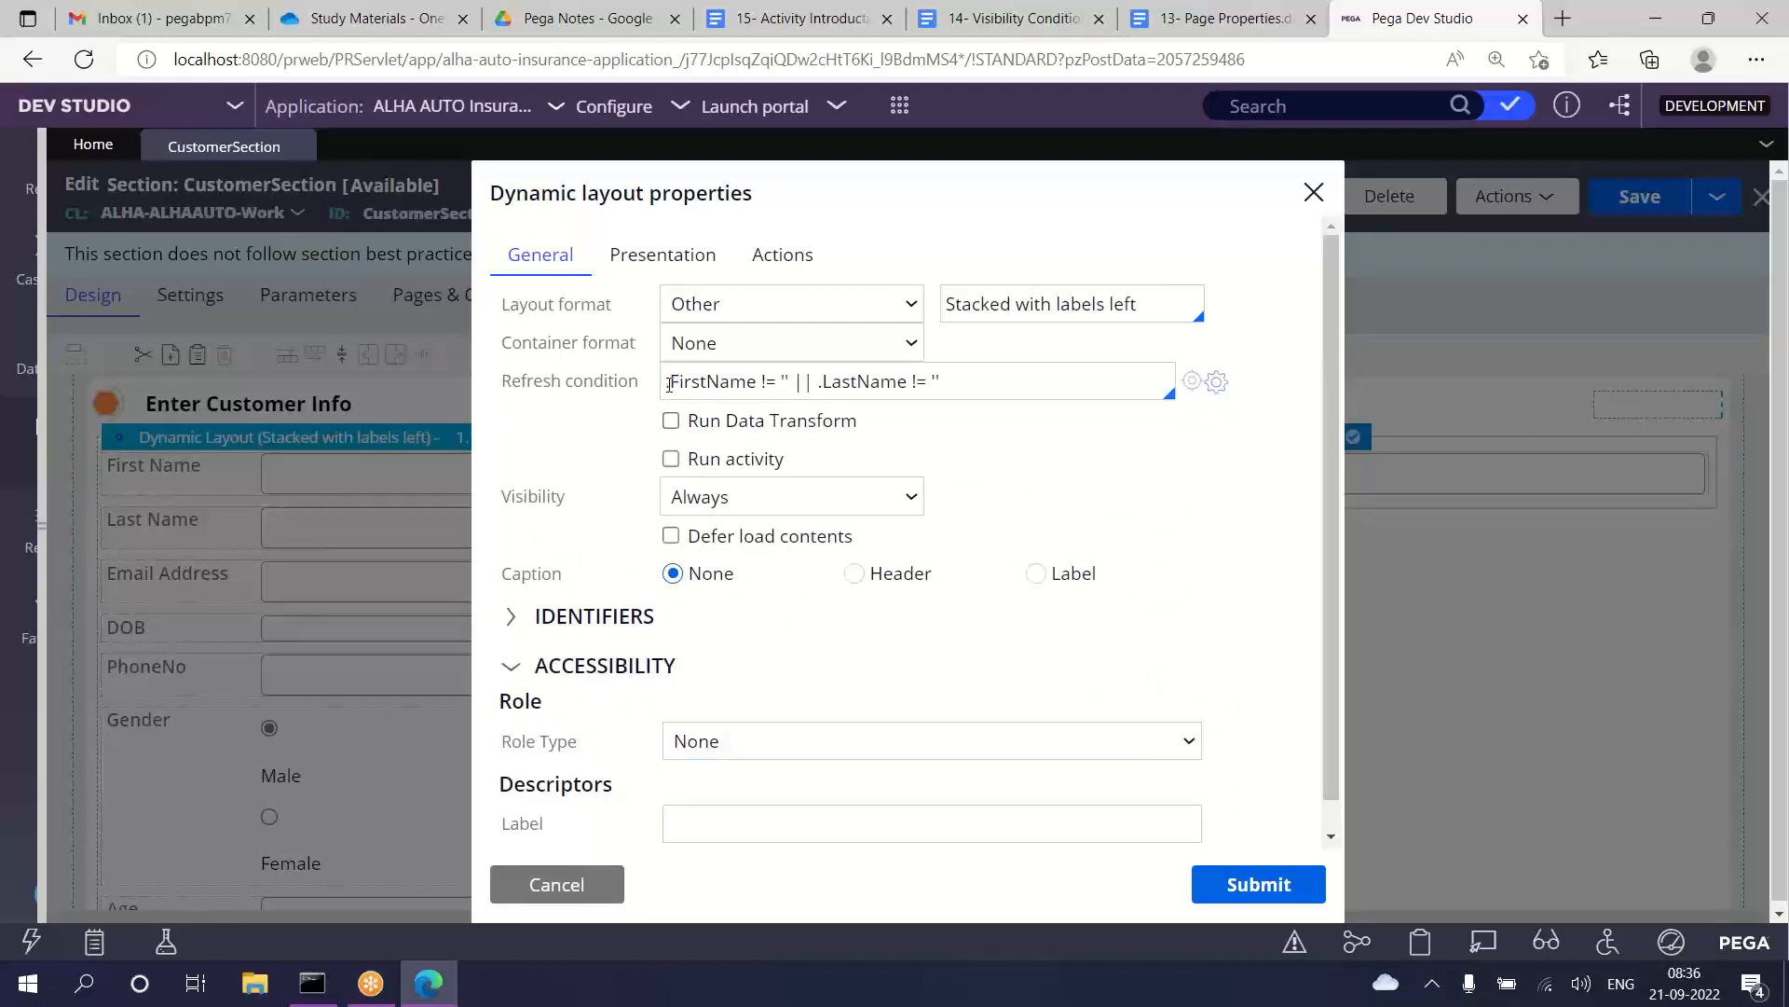
left_click_drag(669, 384, 965, 390)
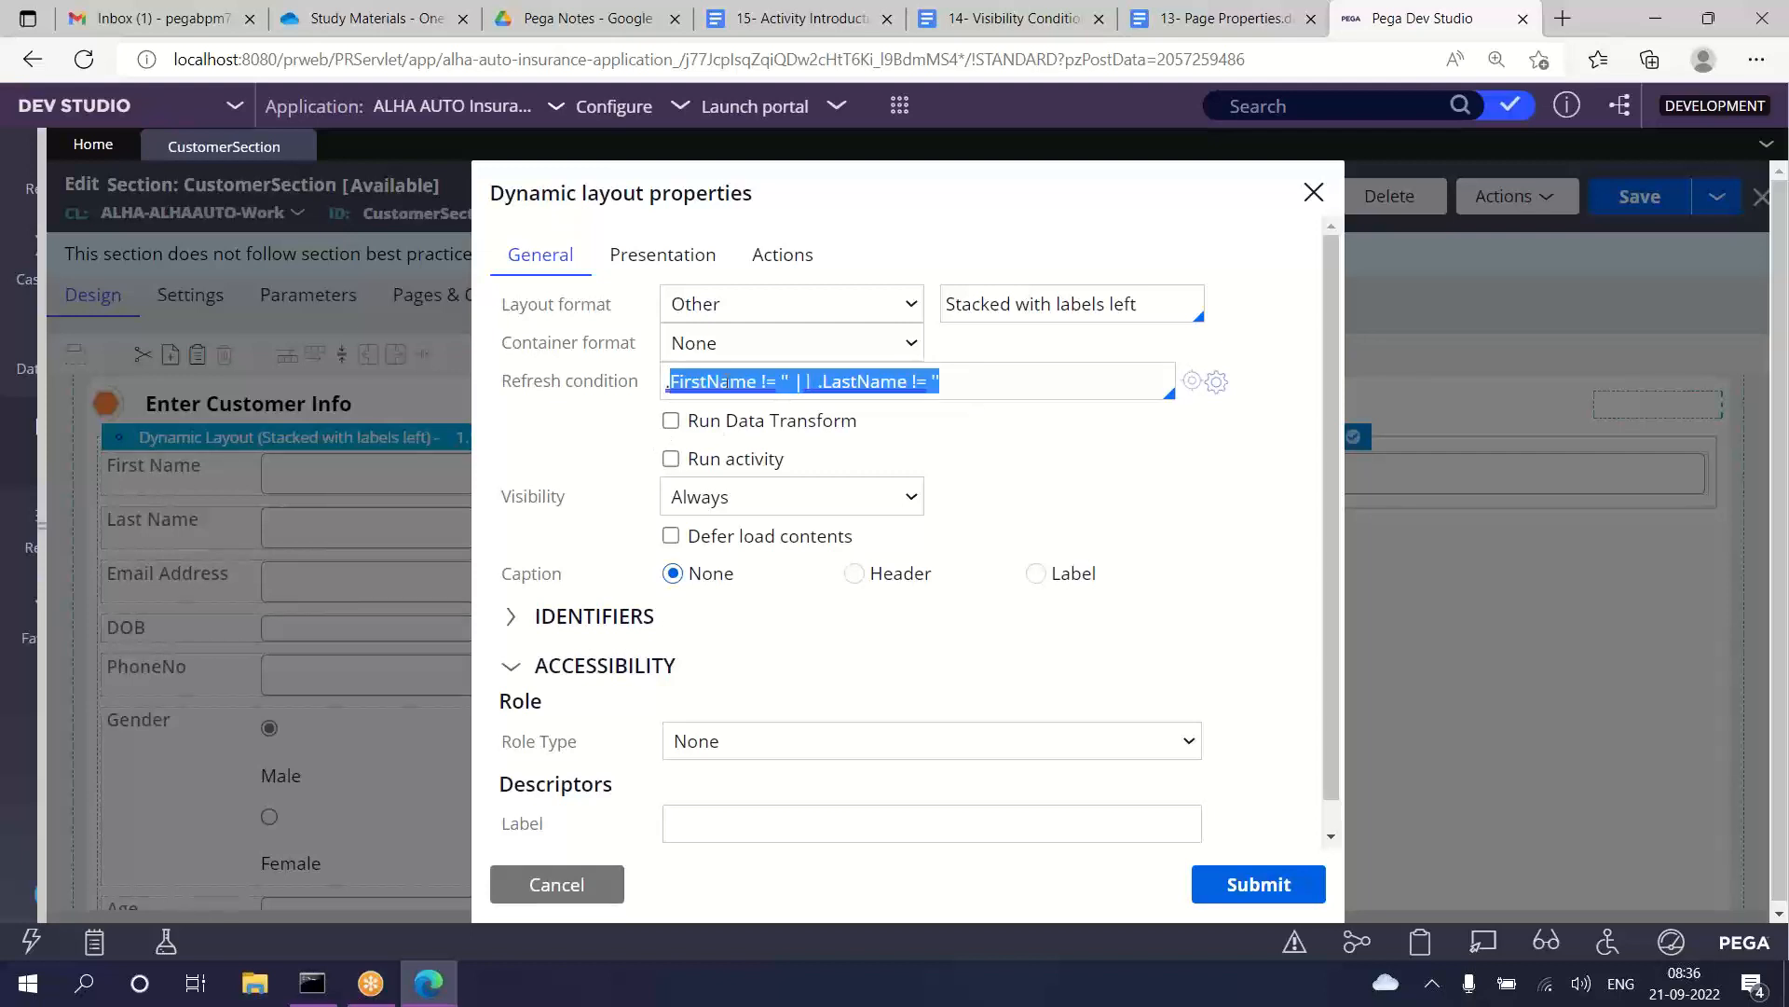
left_click(1018, 381)
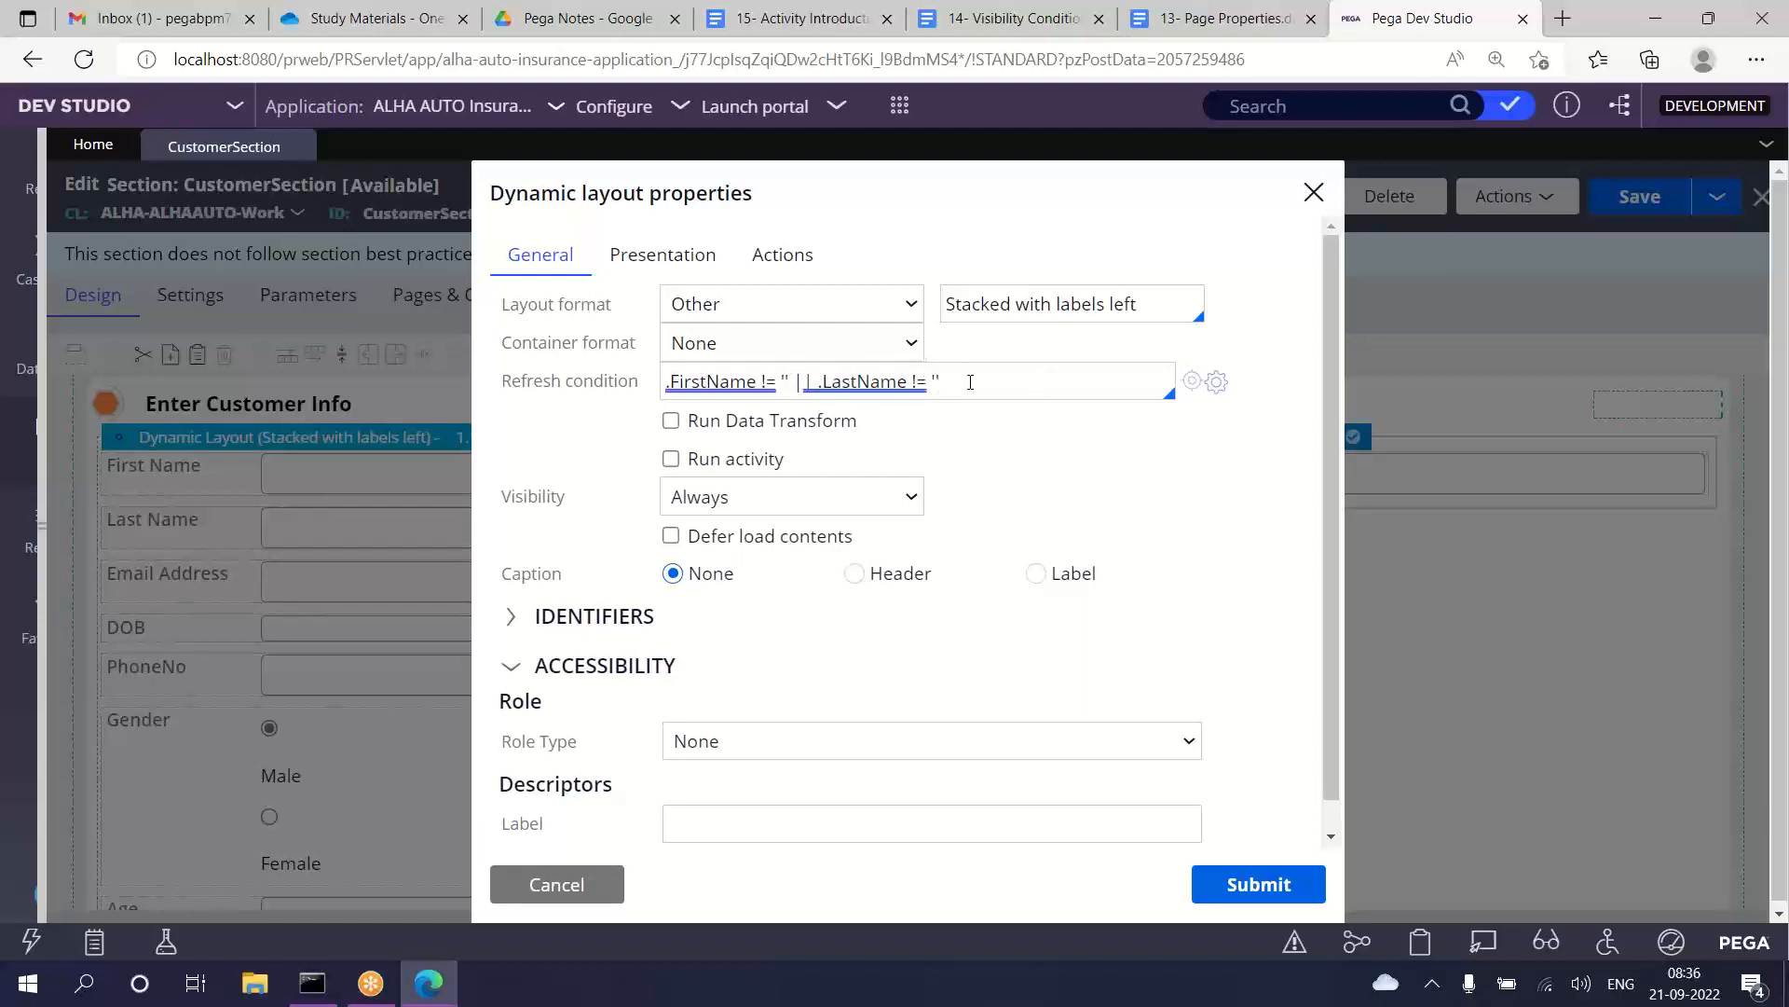
Step: Enable Run Data Transform for the layout refresh and enter DisplayName as the data transform
left_click(878, 430)
left_click_drag(876, 429, 692, 430)
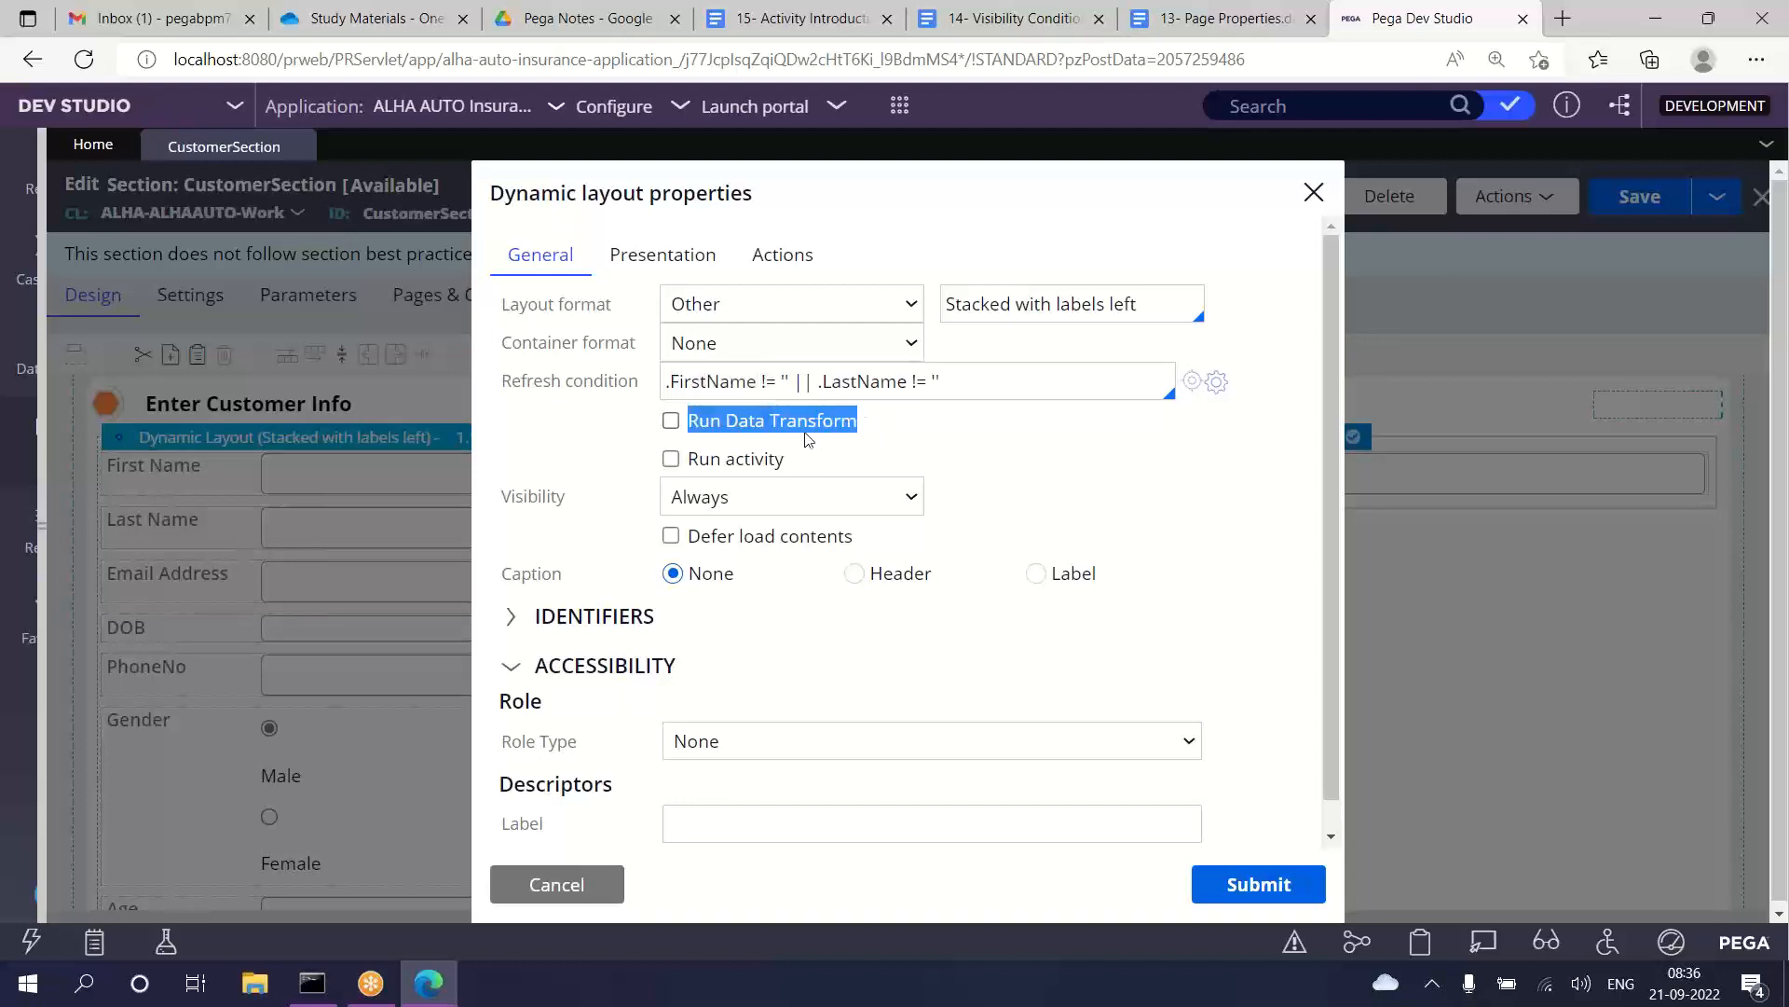
left_click(671, 421)
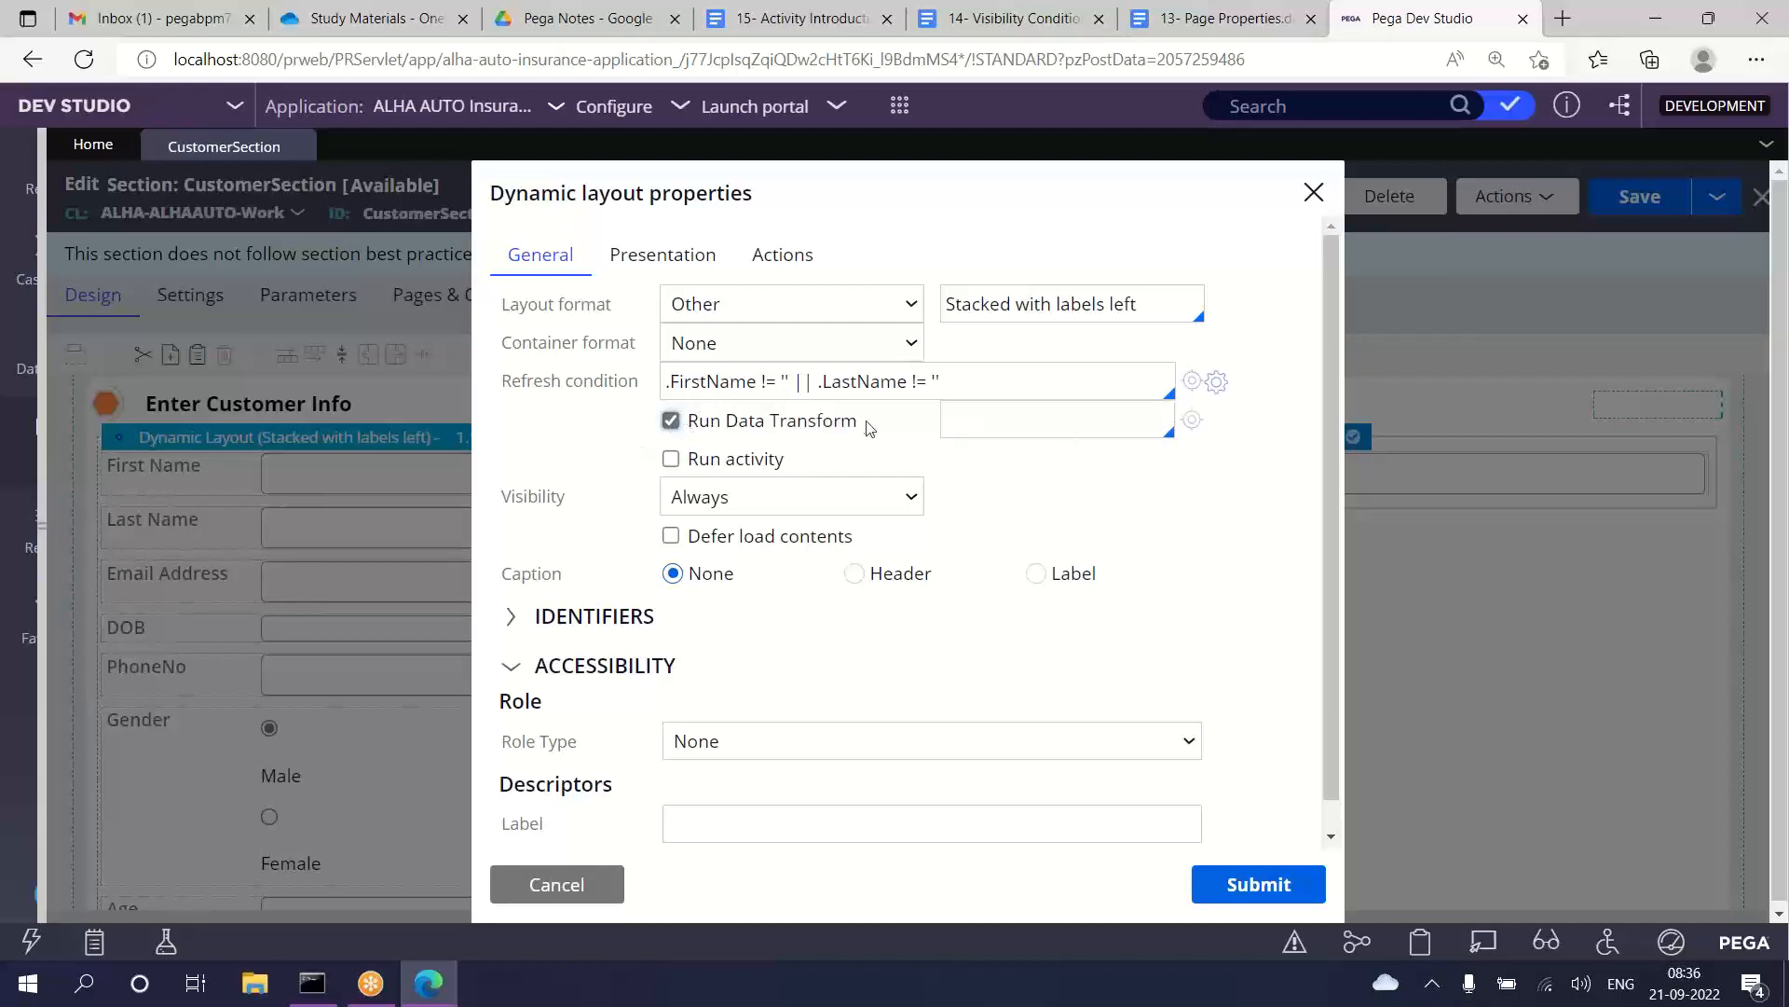
left_click_drag(869, 428, 697, 463)
left_click(796, 466)
left_click_drag(876, 425, 689, 426)
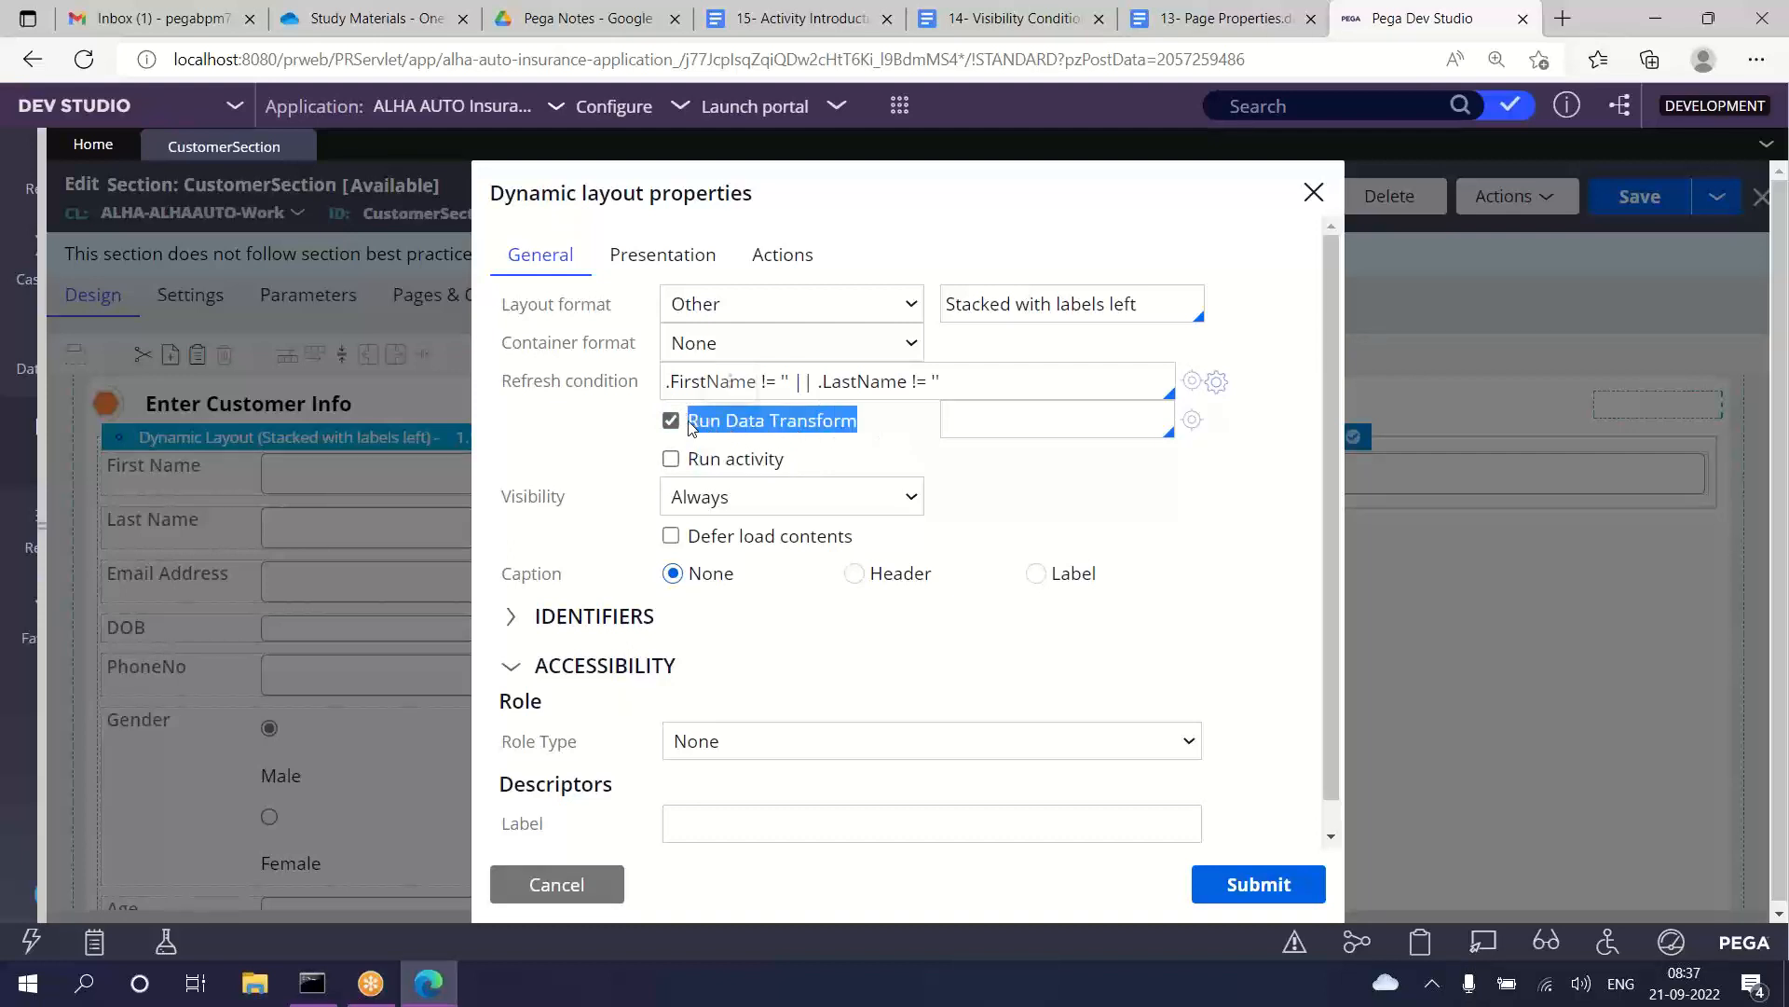
left_click(990, 427)
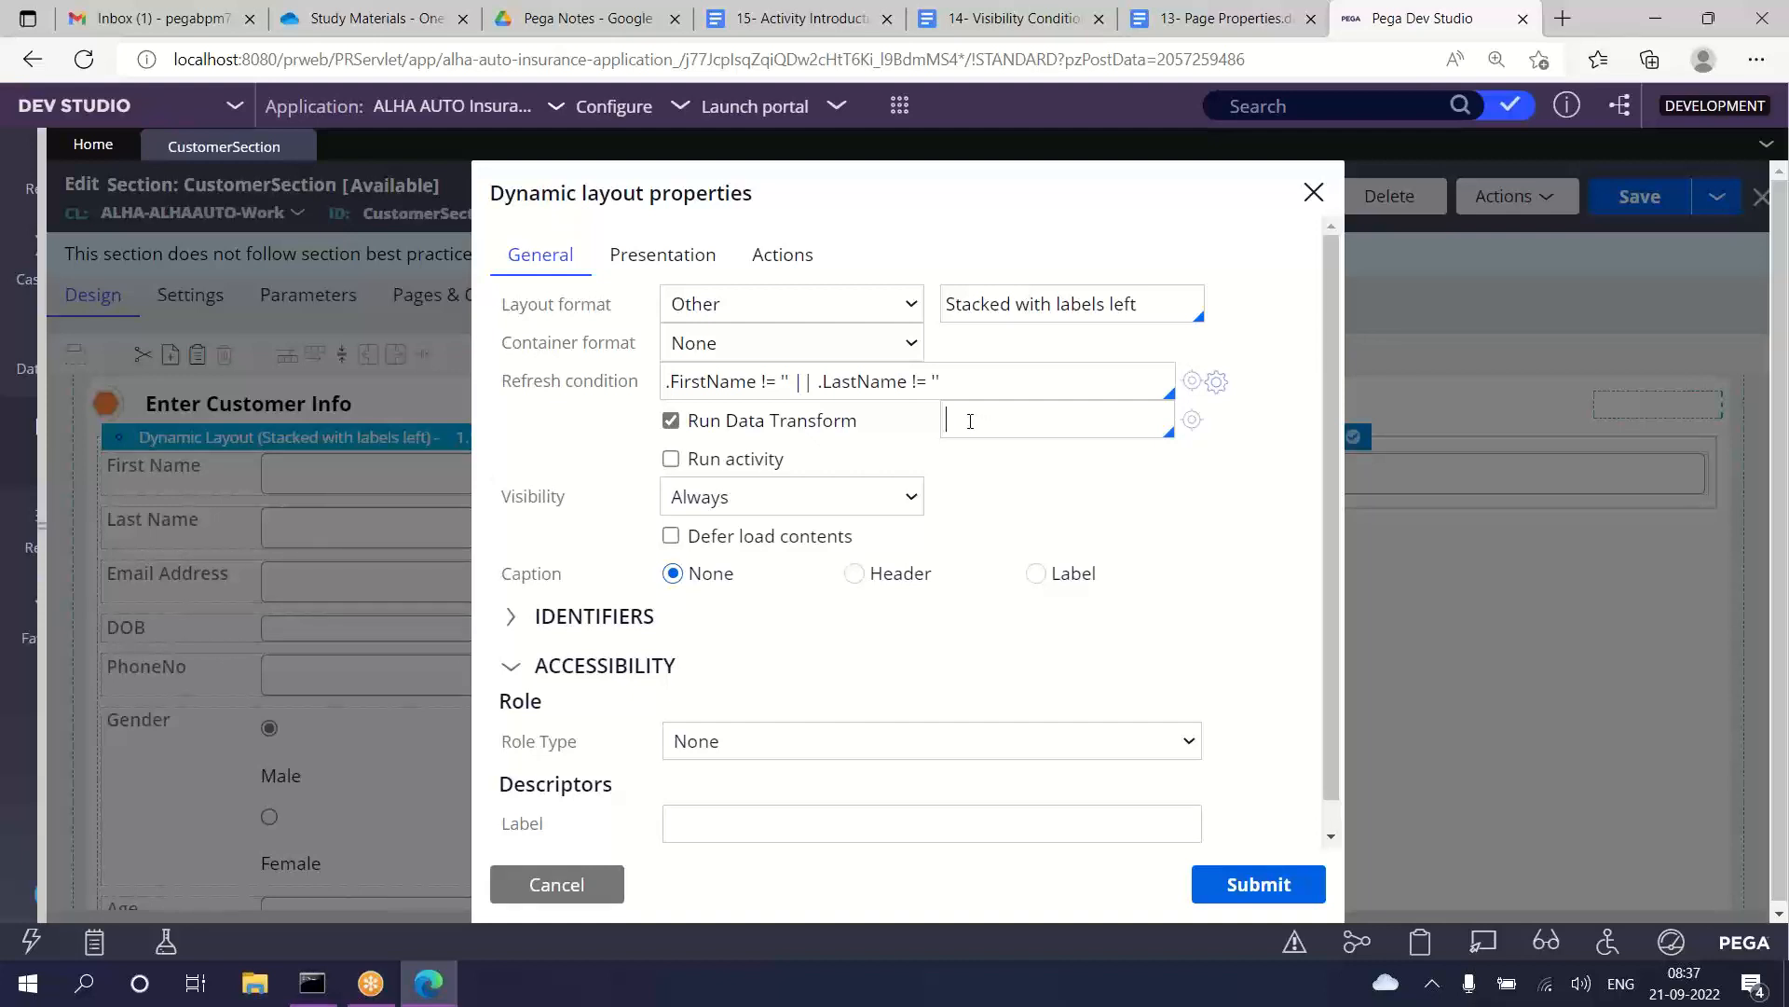
type("DisplayName")
Step: Create and open the new DisplayName data transform from its reference in the layout properties, keeping the proposed class and ruleset
double_click(1017, 422)
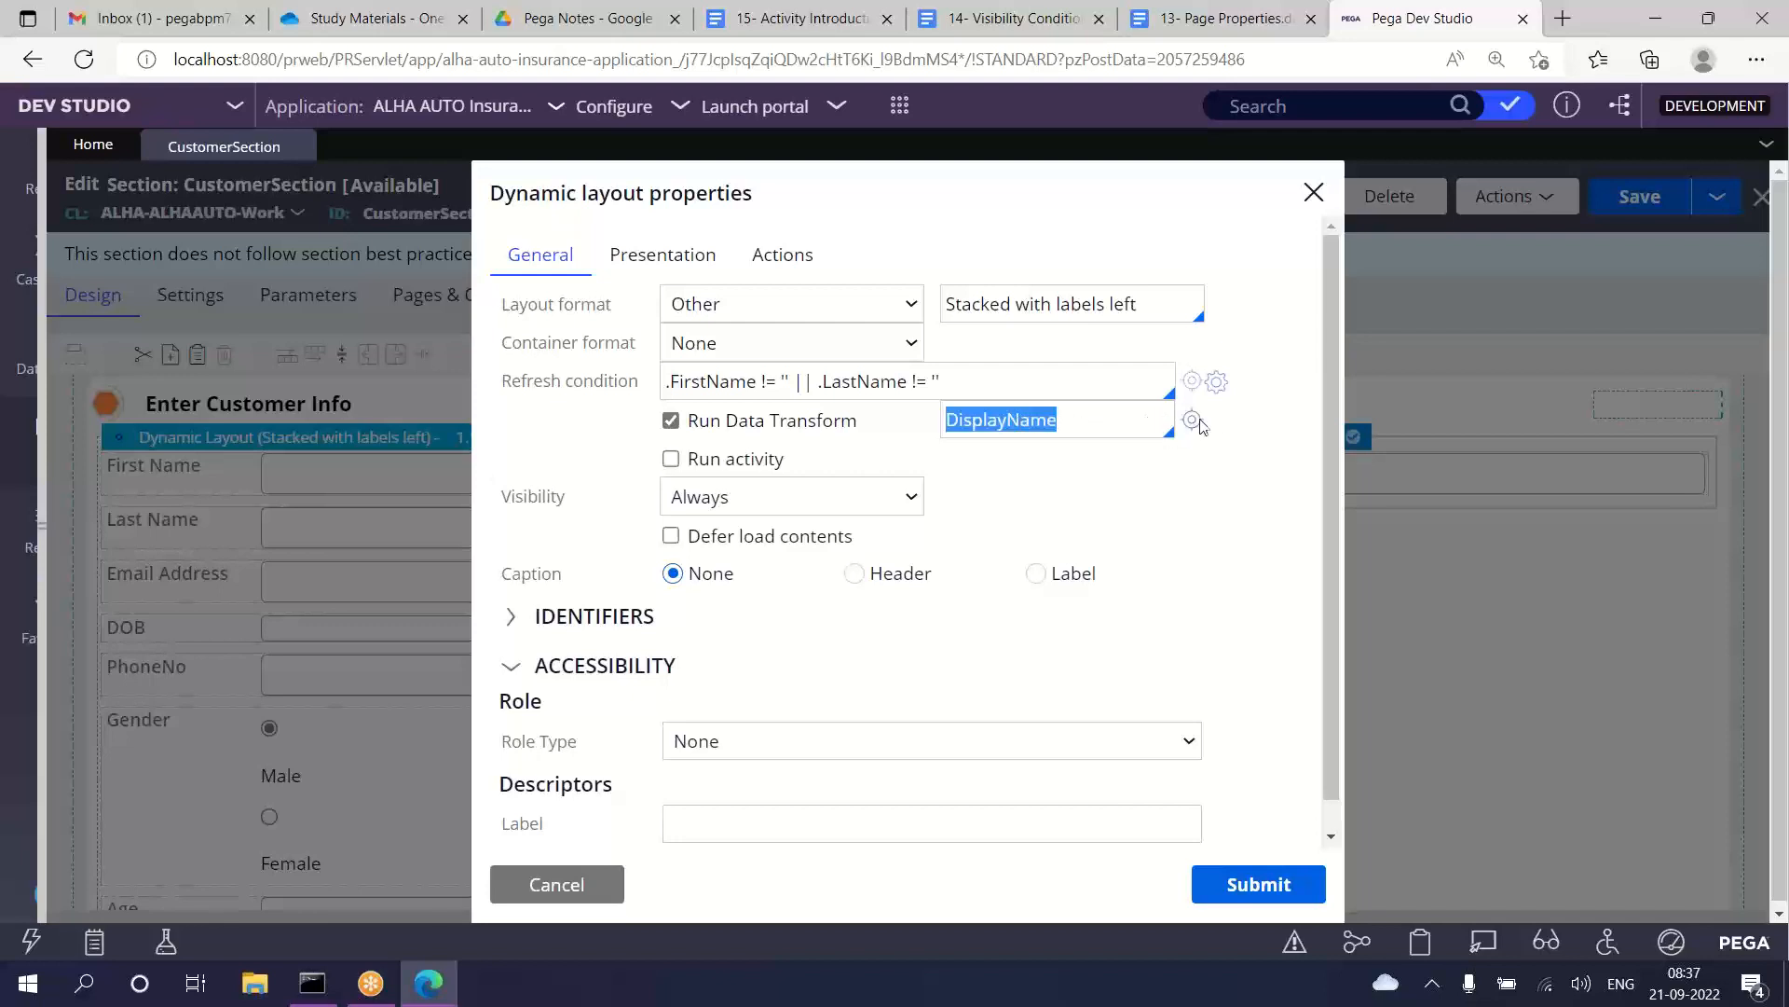
left_click(1192, 421)
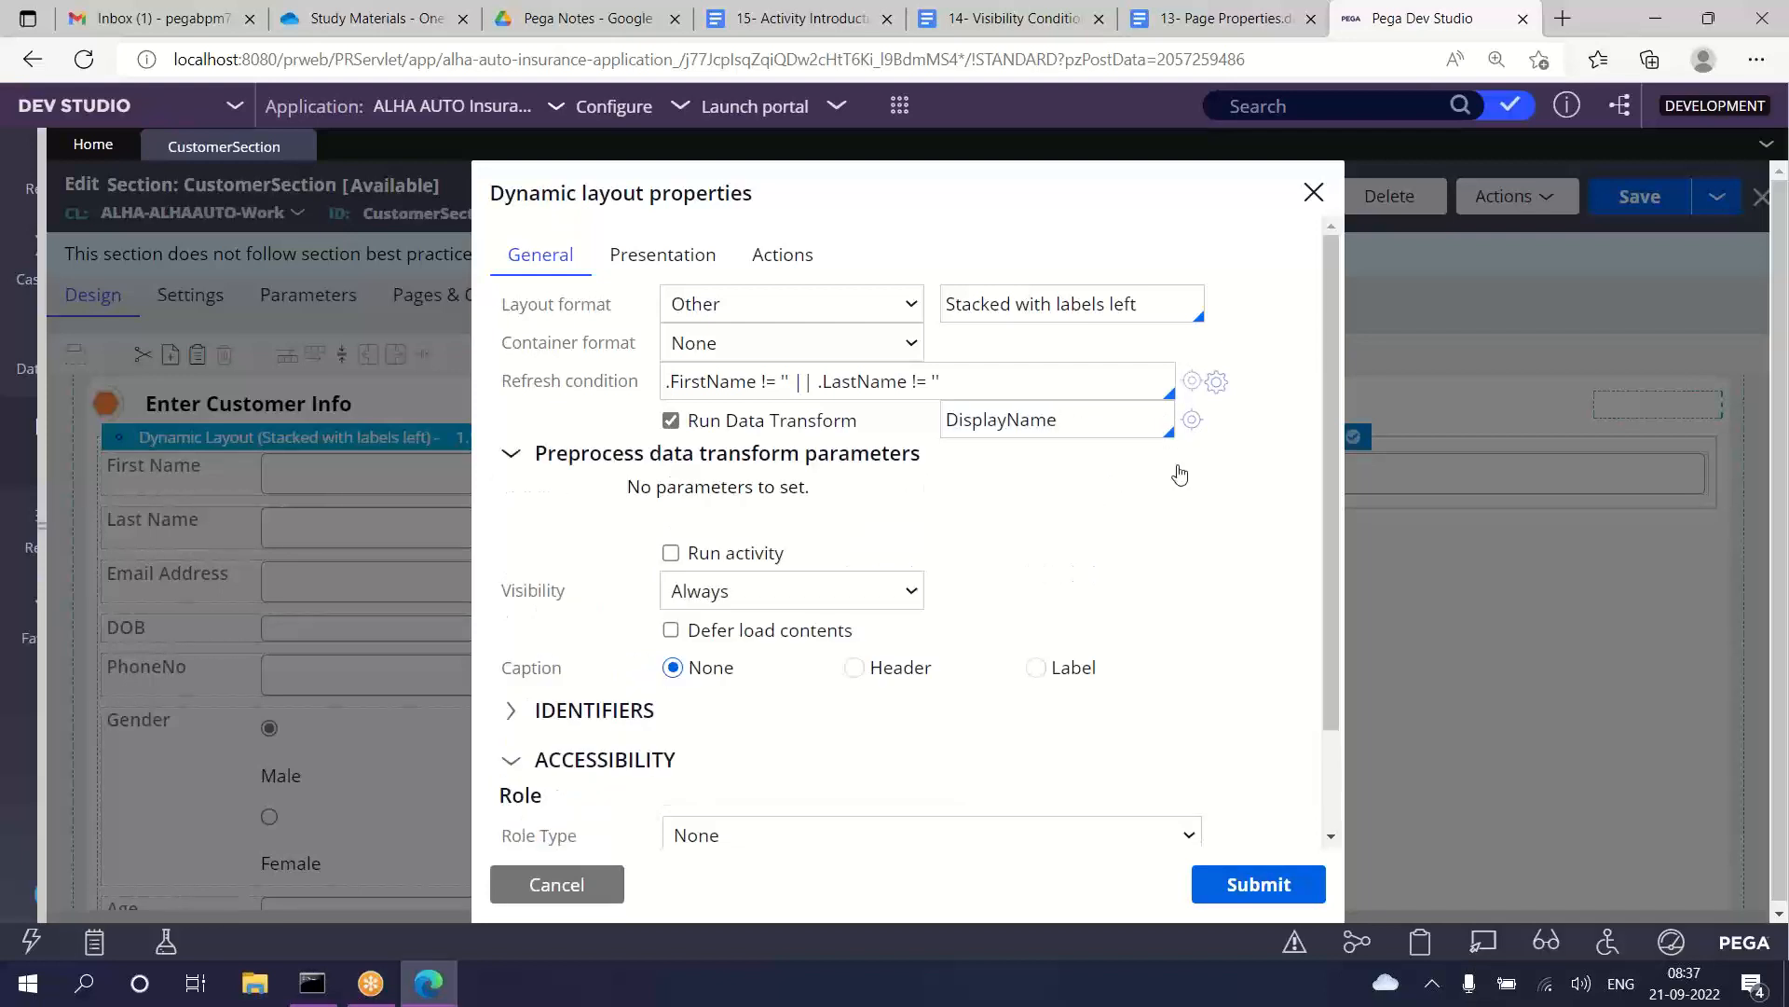
left_click(1192, 419)
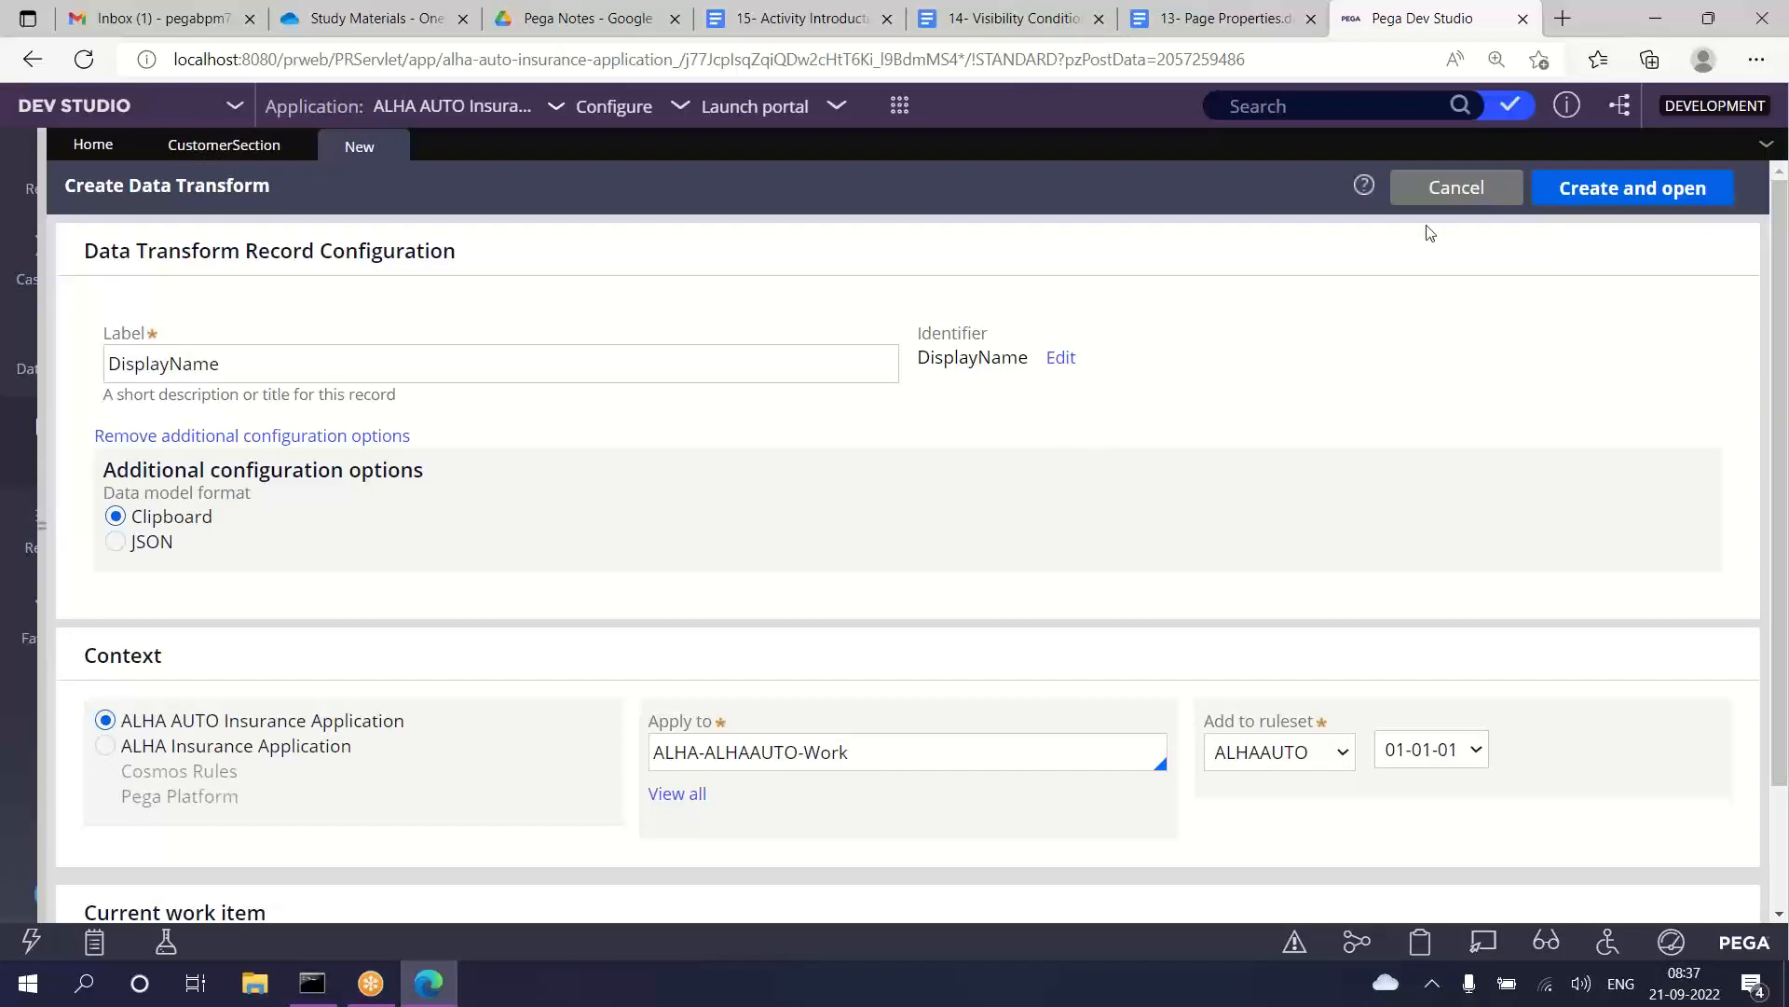
left_click(1642, 191)
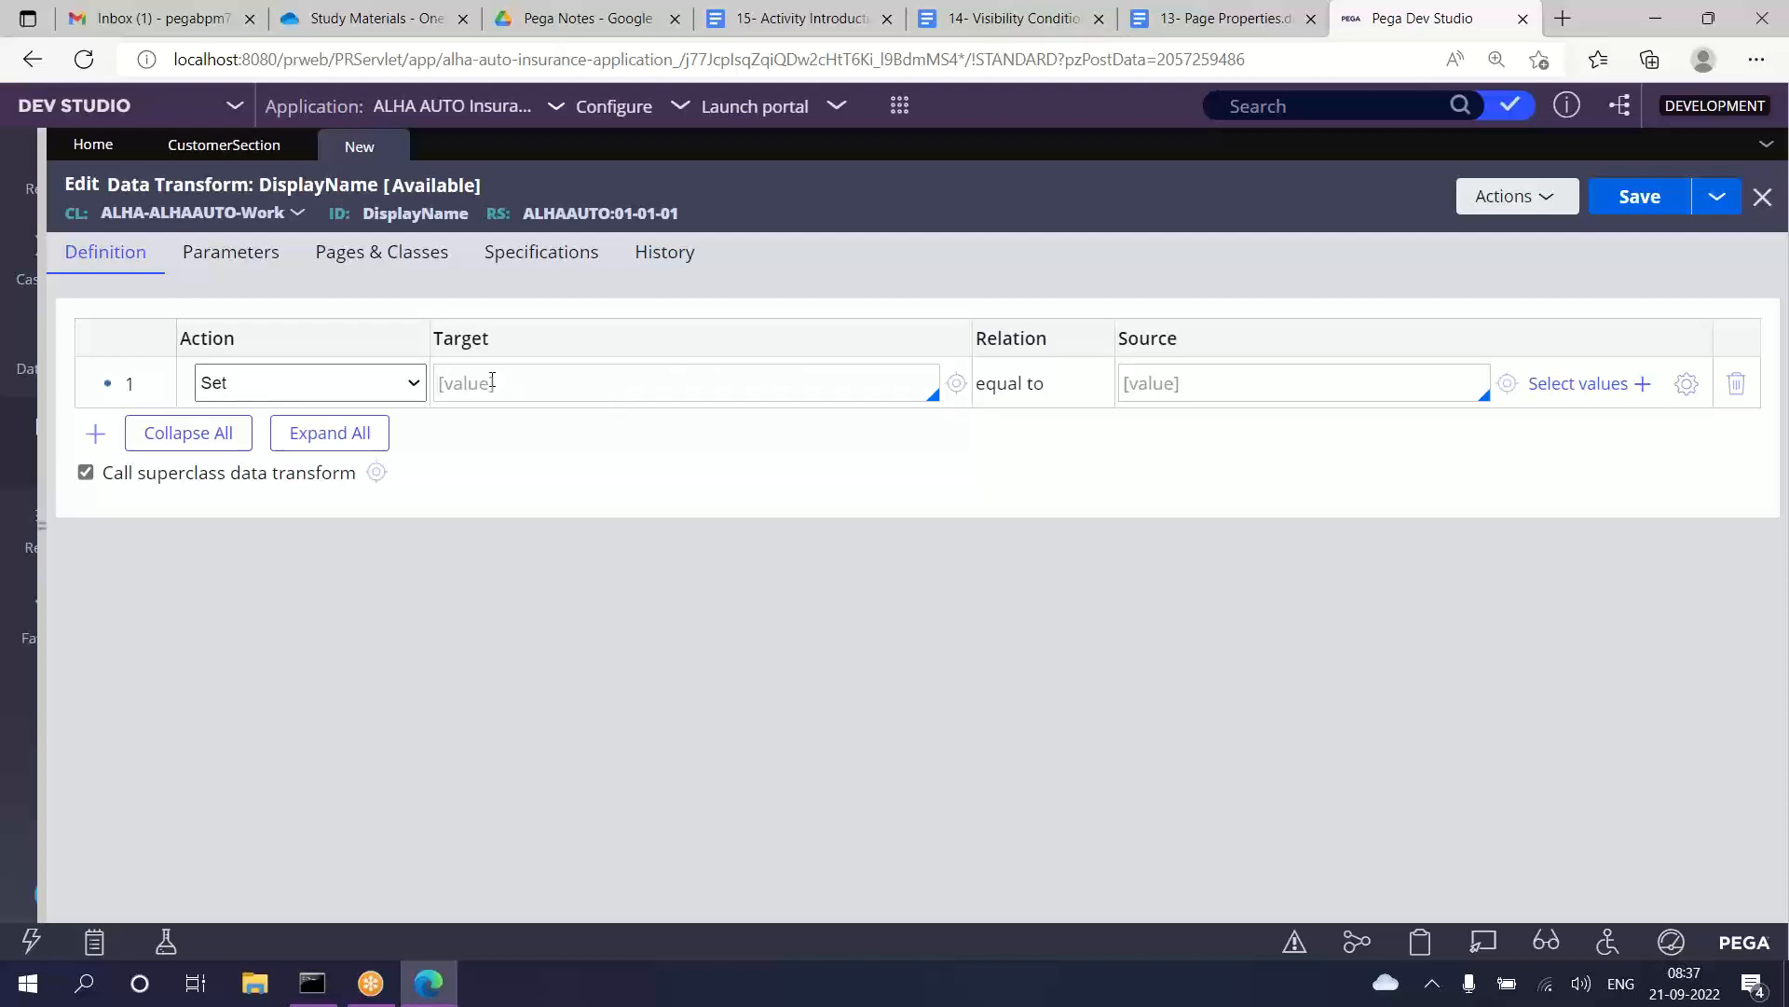
Step: Choose .FullName as the target of the first Set row in the DisplayName data transform
left_click(493, 380)
type(".")
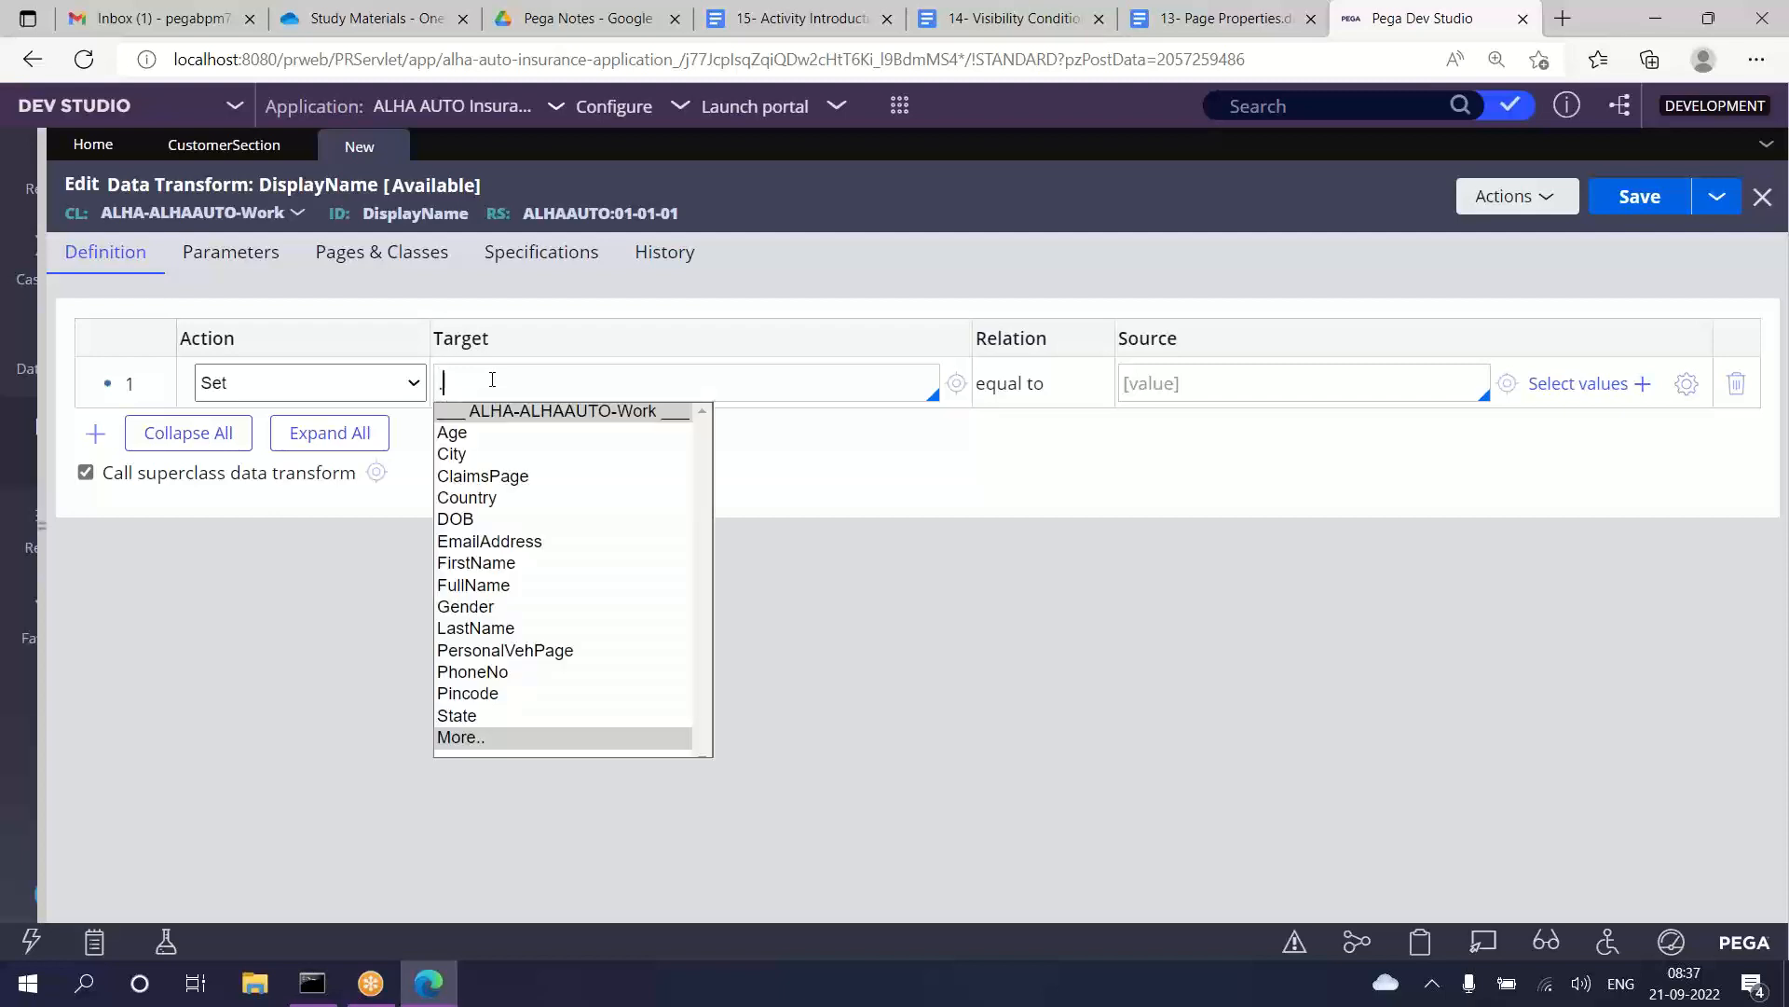
key("Down")
key("Down")
key("Down")
key("Down")
key("Down")
key("Down")
key("Down")
key("Down")
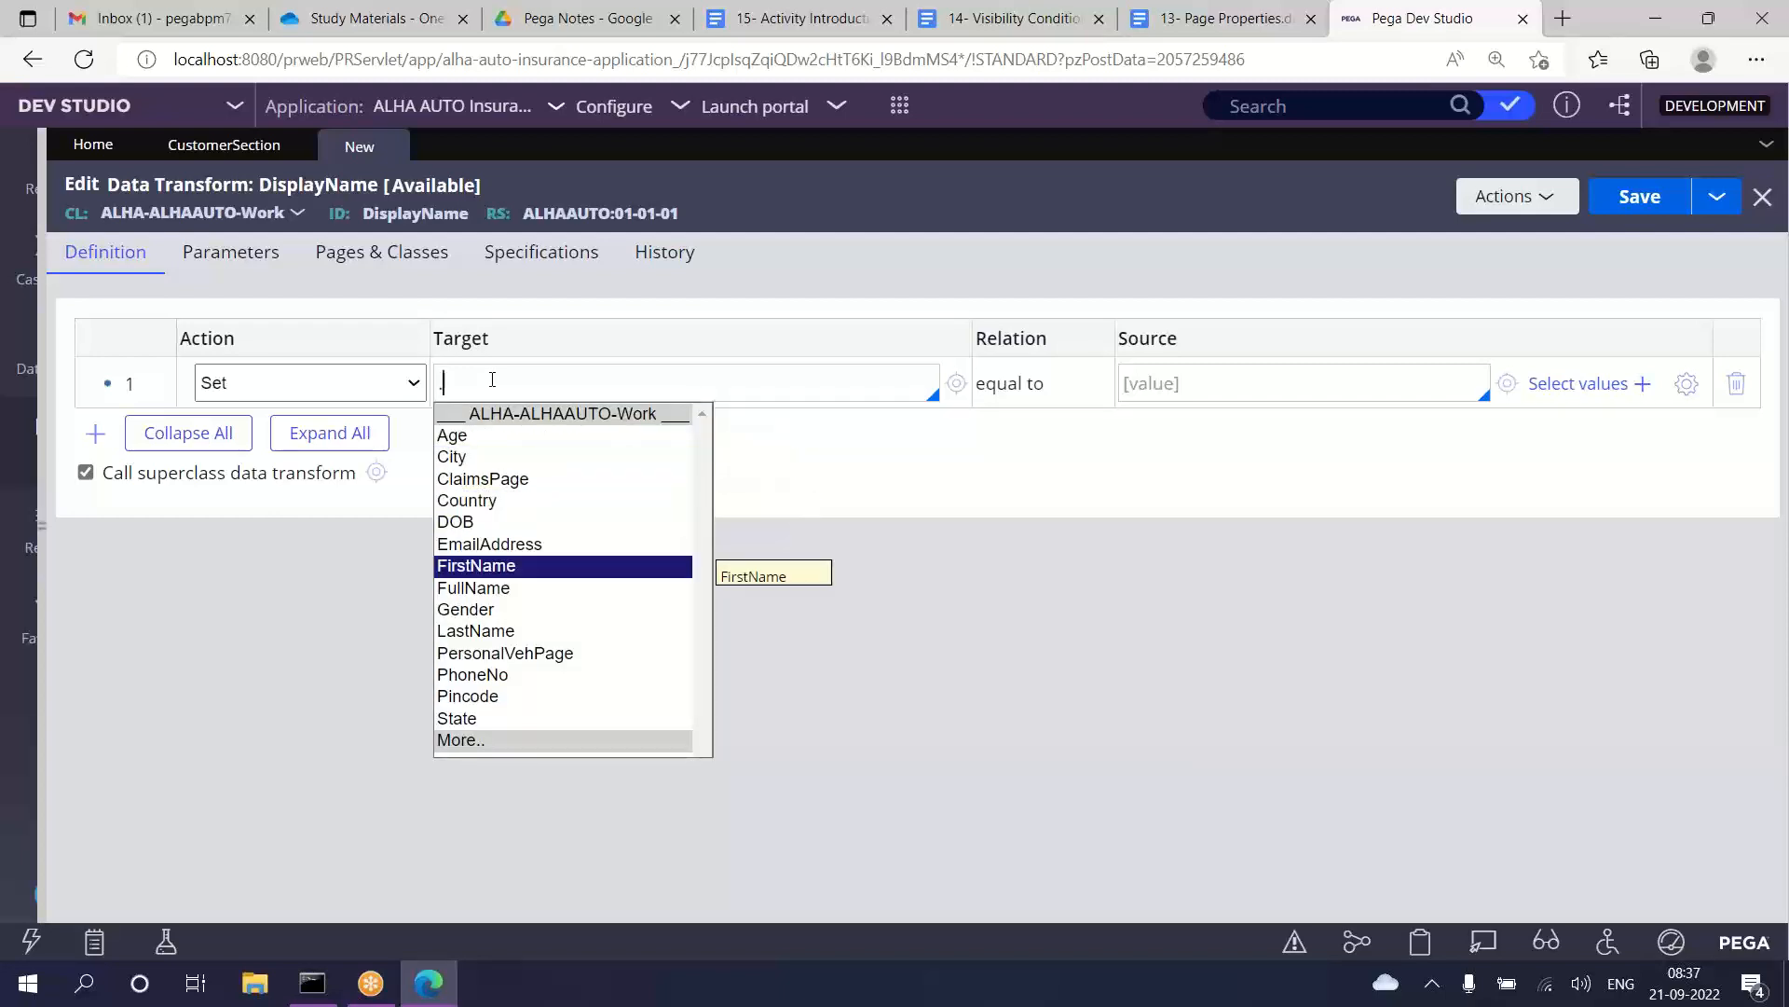
key("Return")
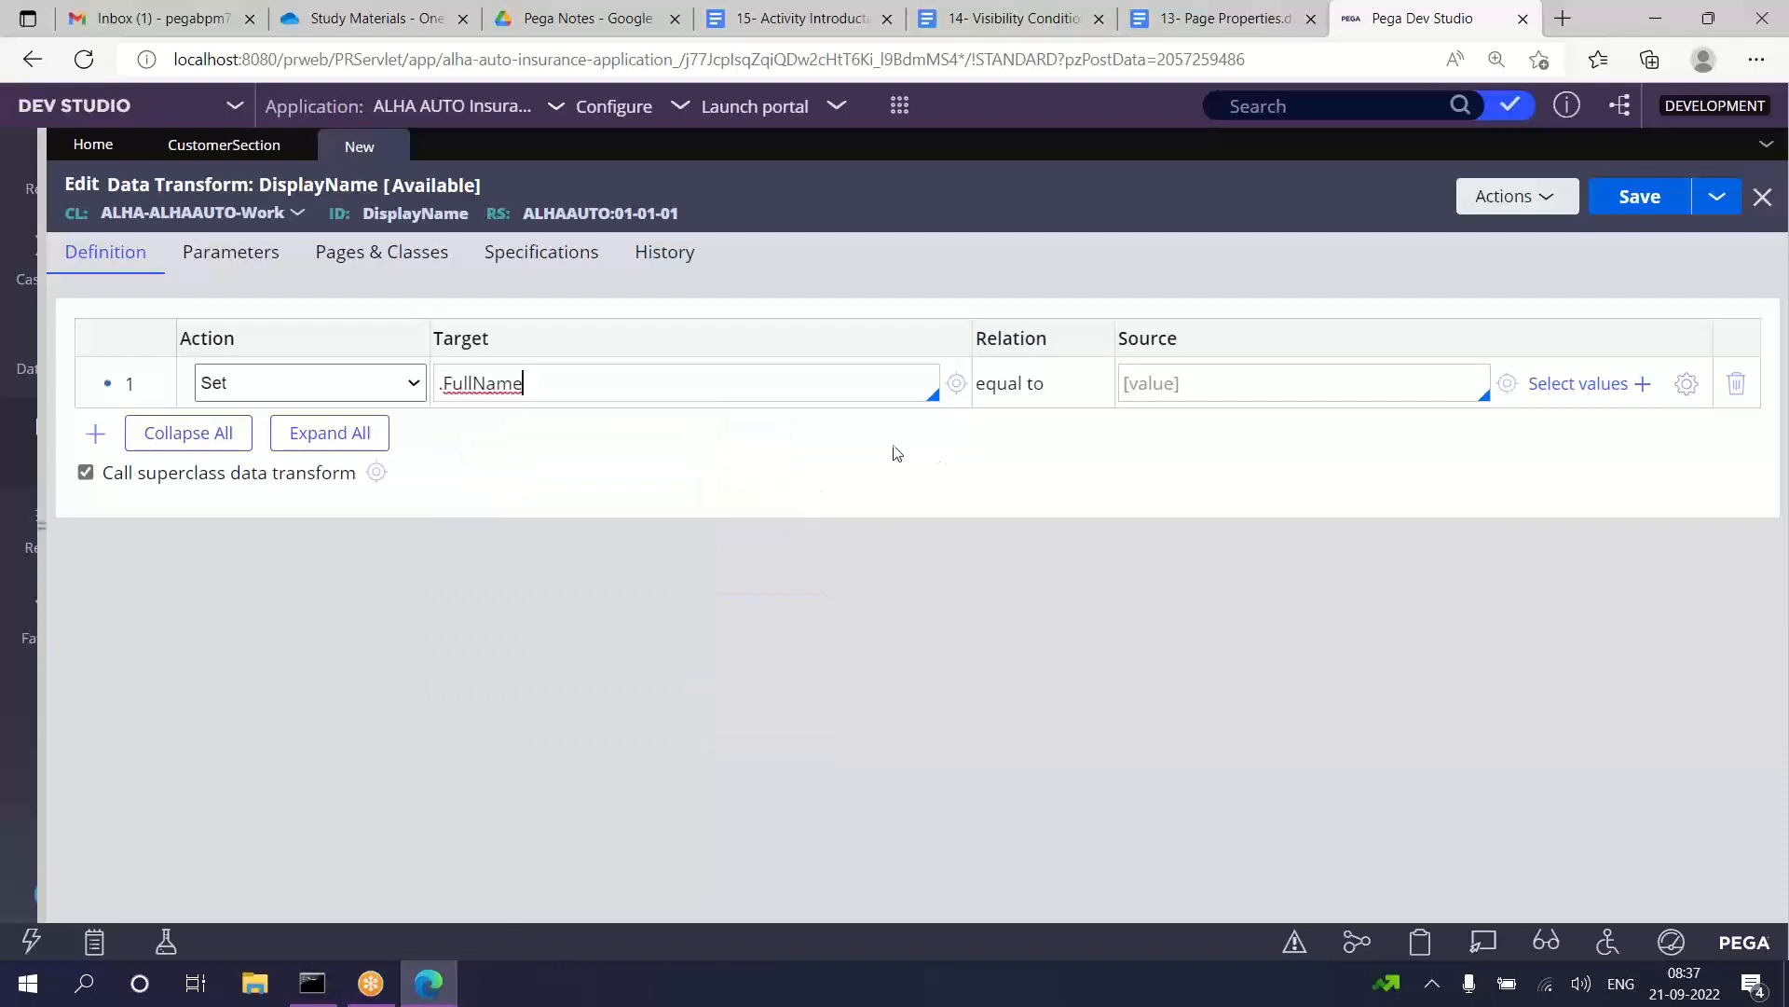
left_click_drag(1078, 387, 994, 401)
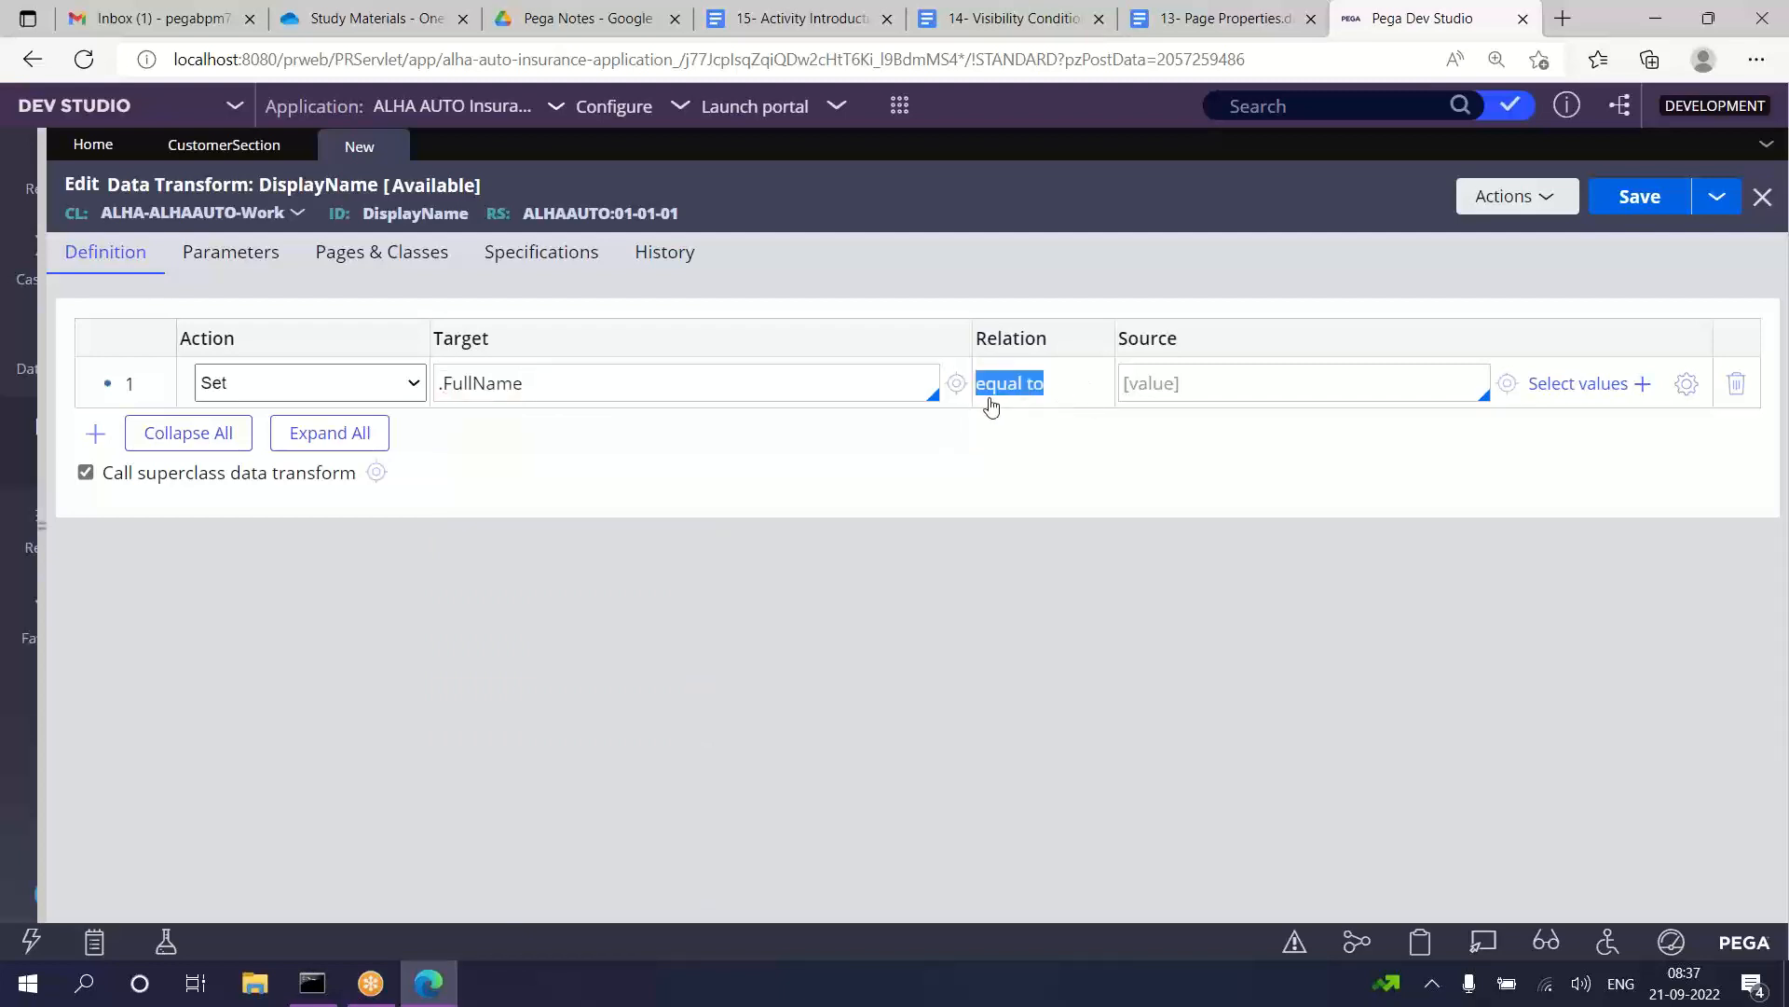
left_click(1077, 476)
left_click(1159, 384)
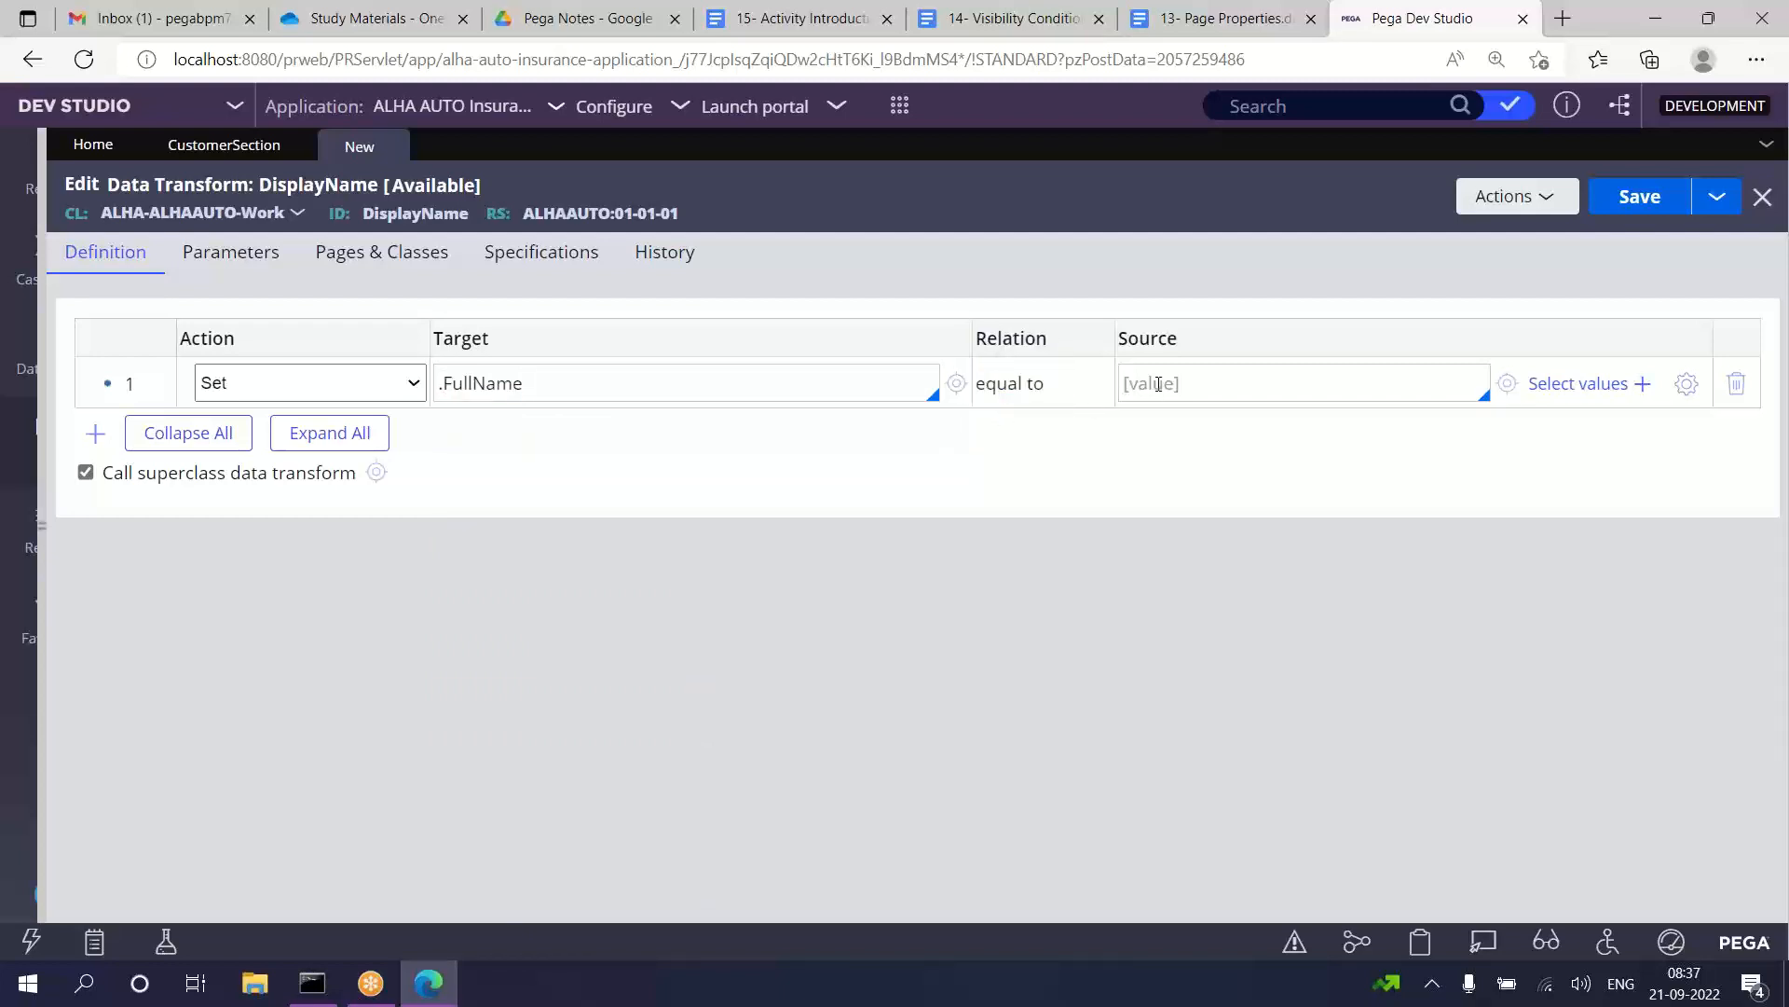
type(".")
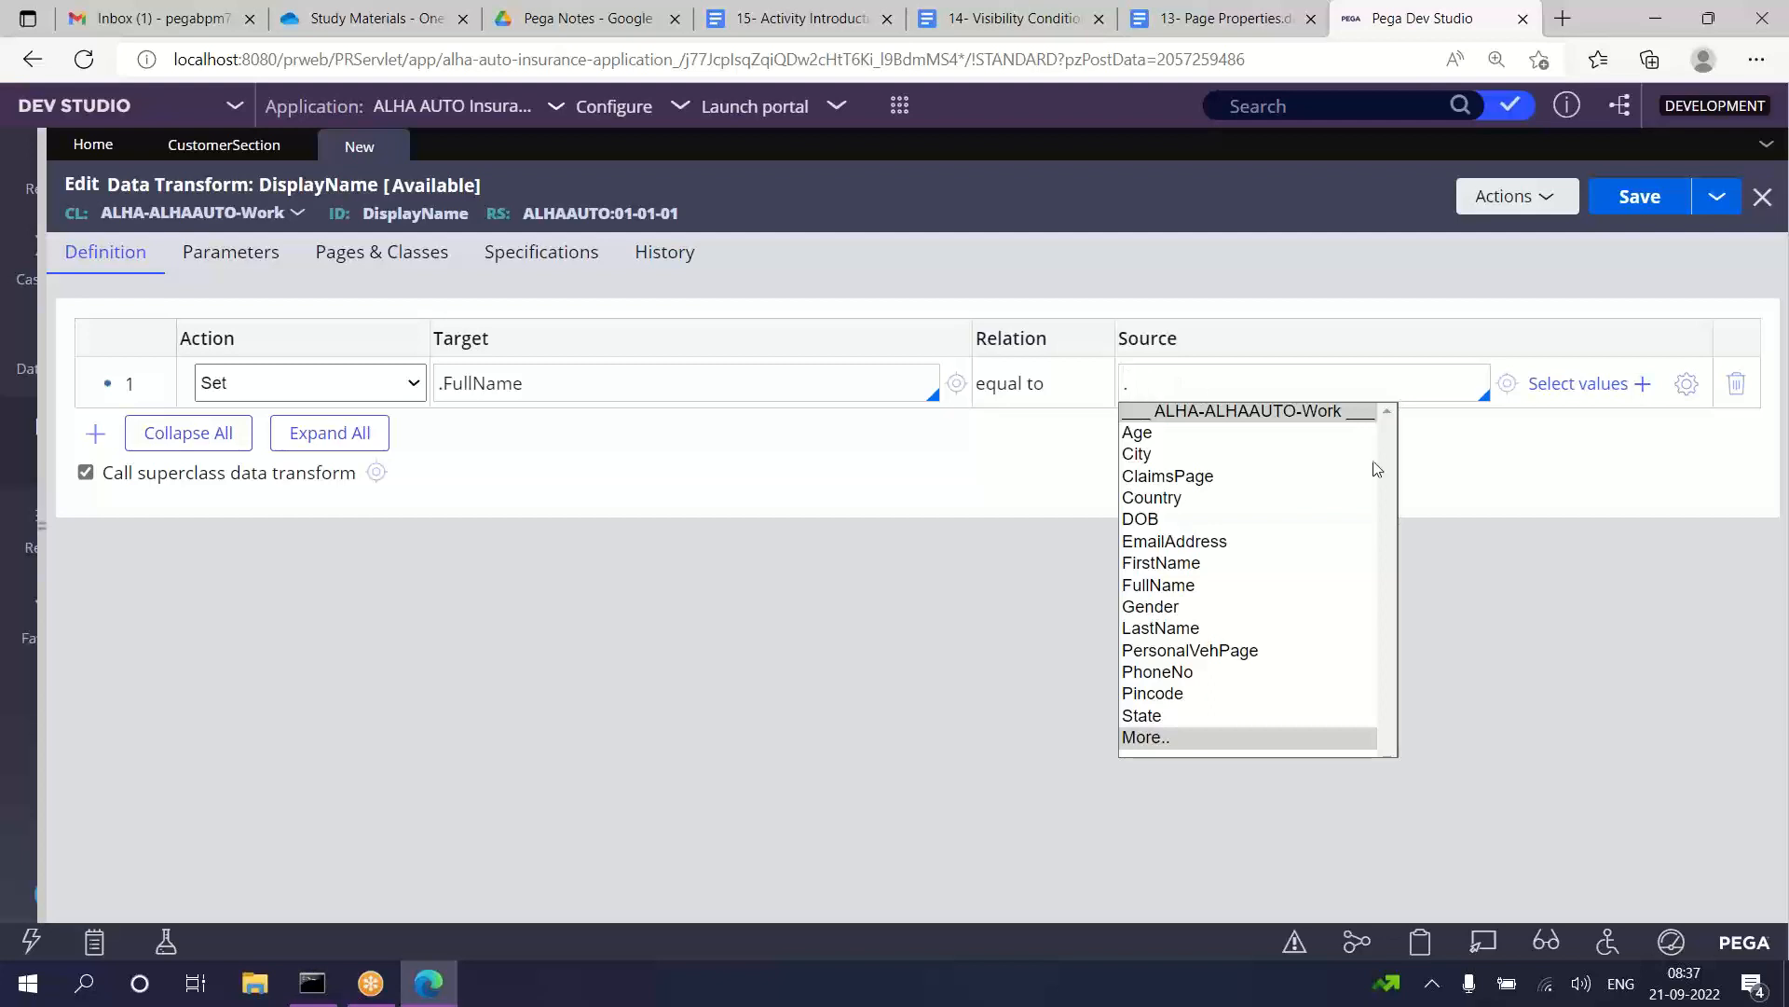
left_click(1529, 518)
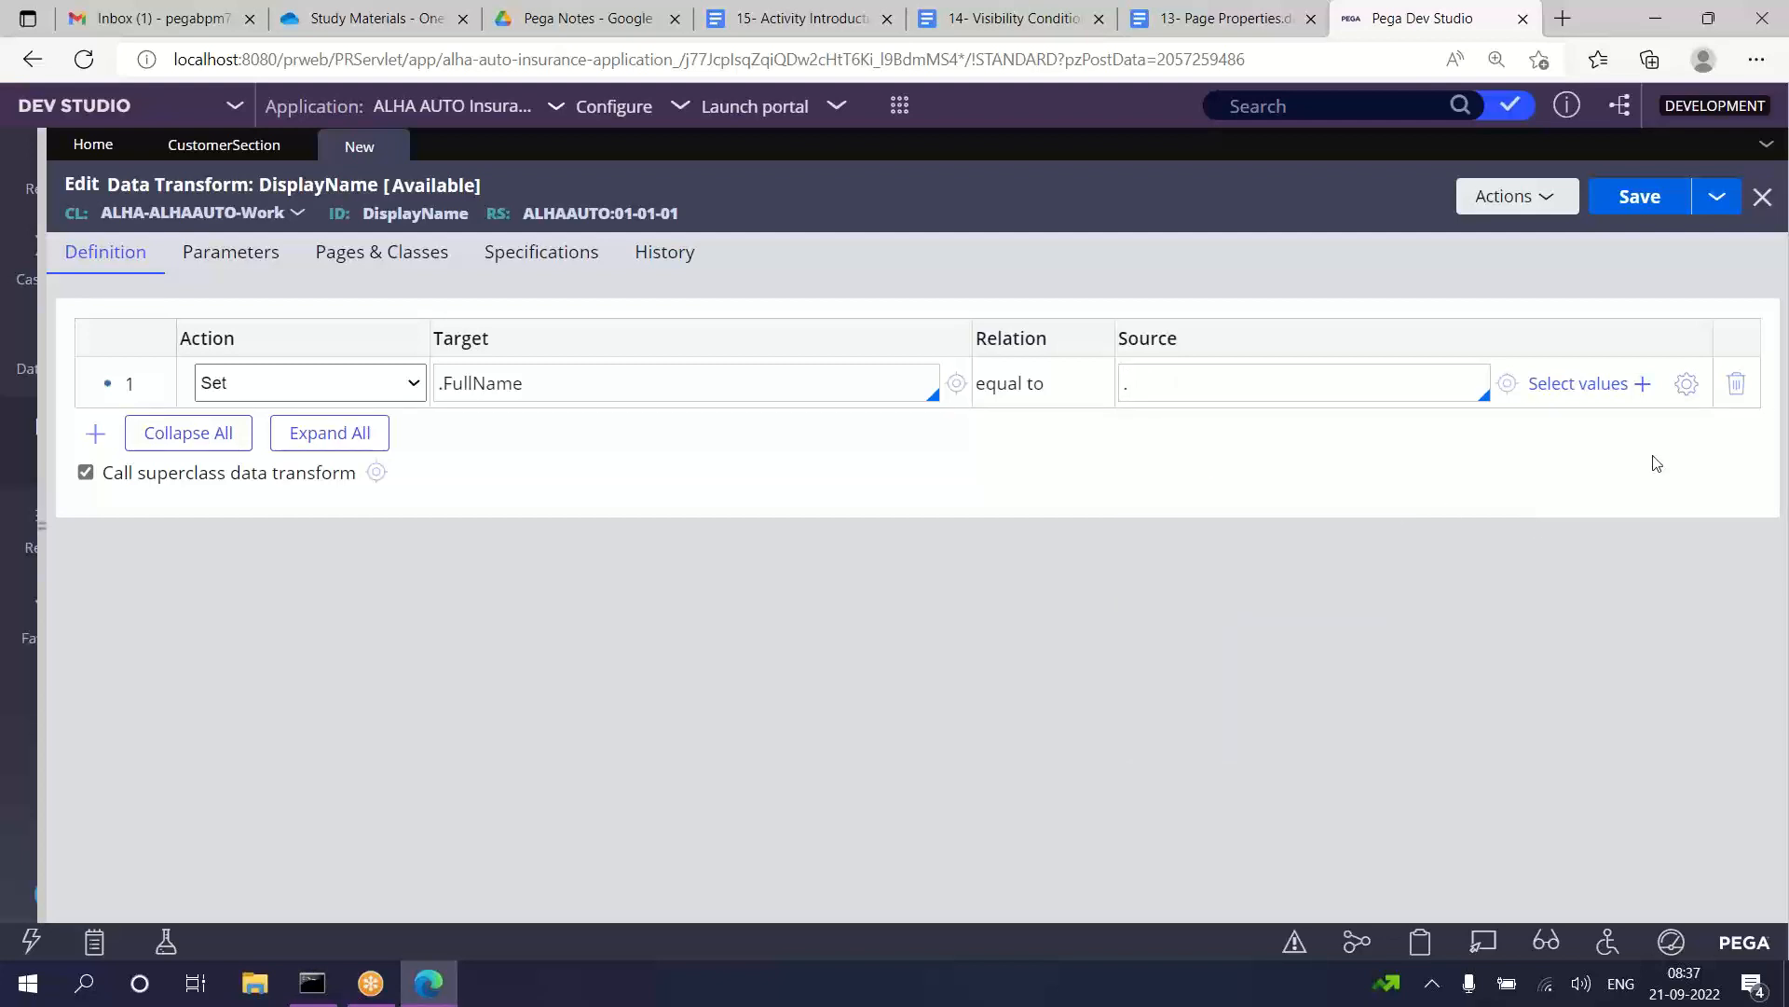
left_click(1686, 384)
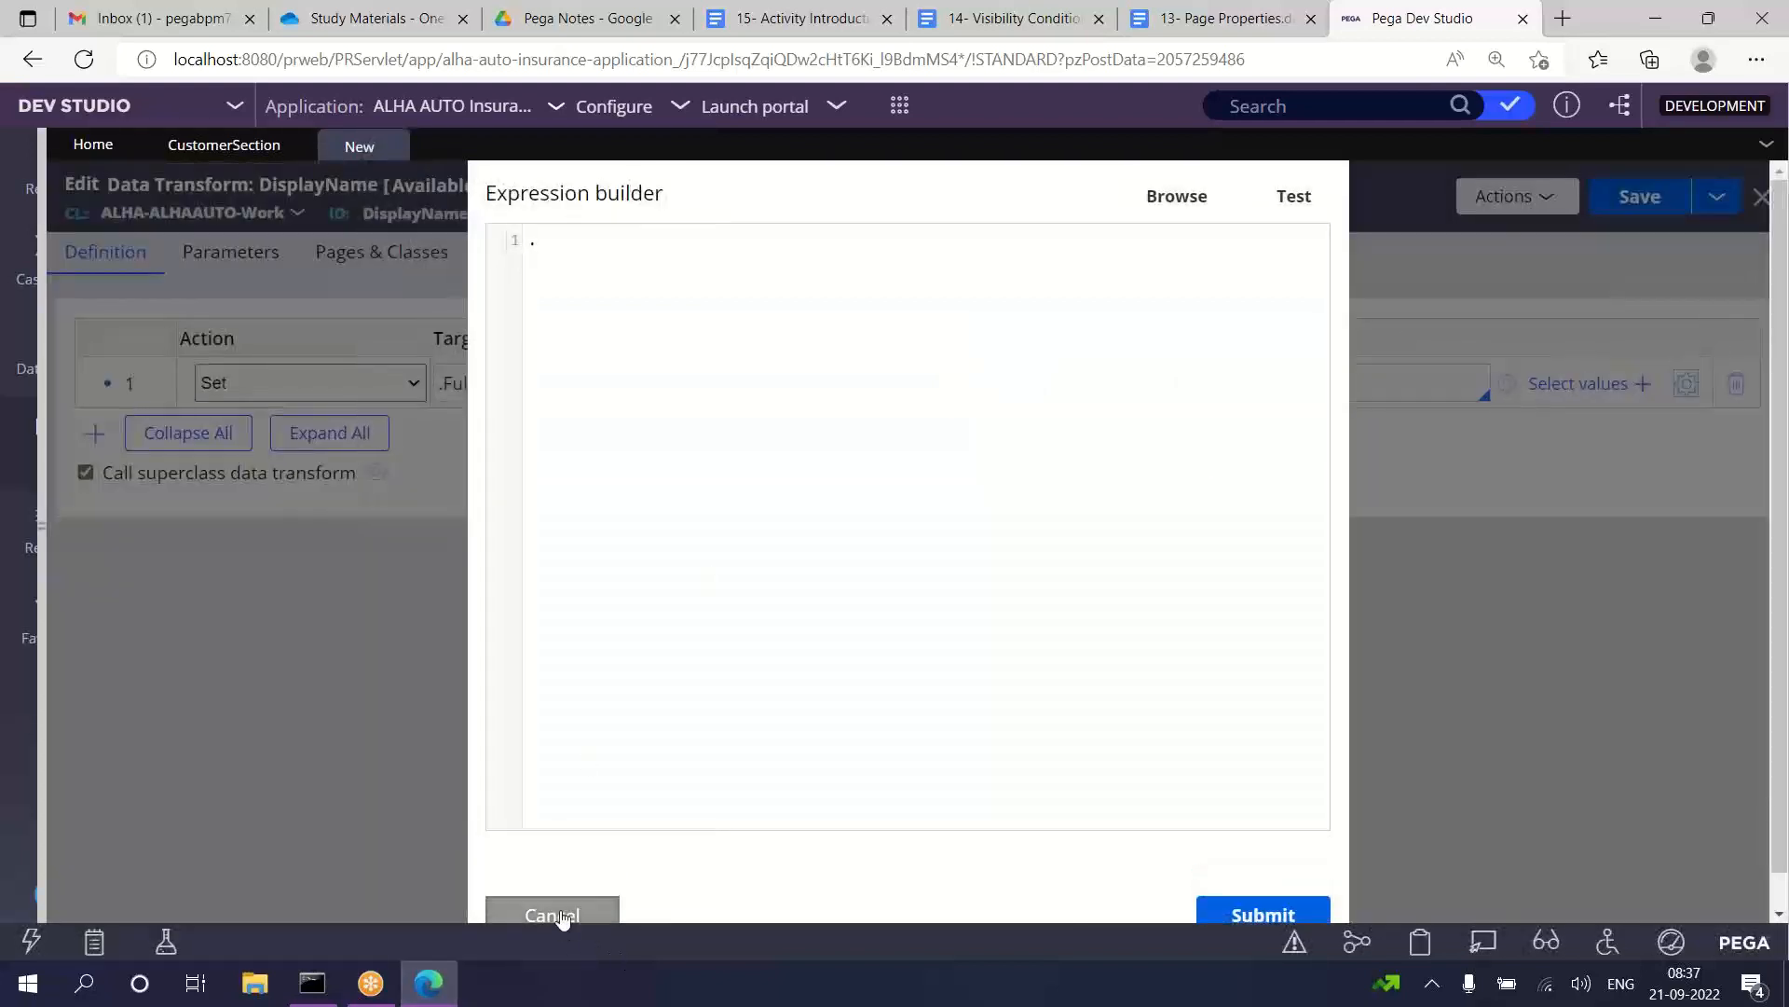
left_click(563, 915)
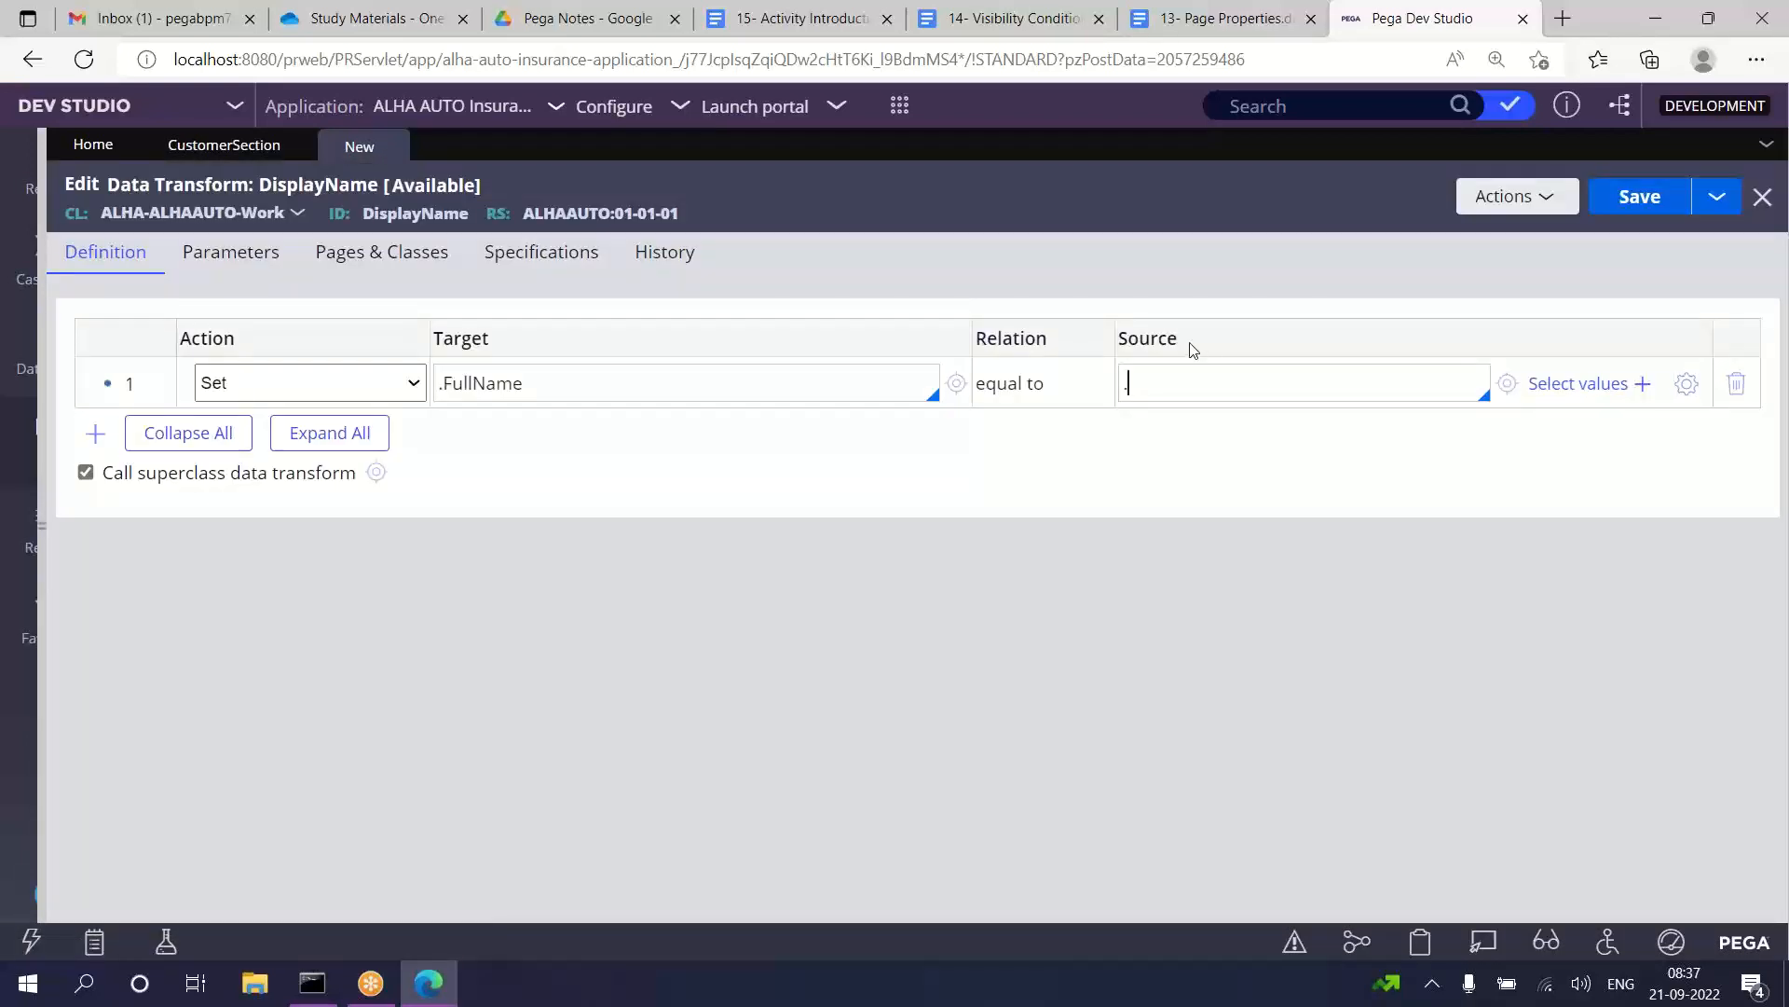
left_click(1508, 385)
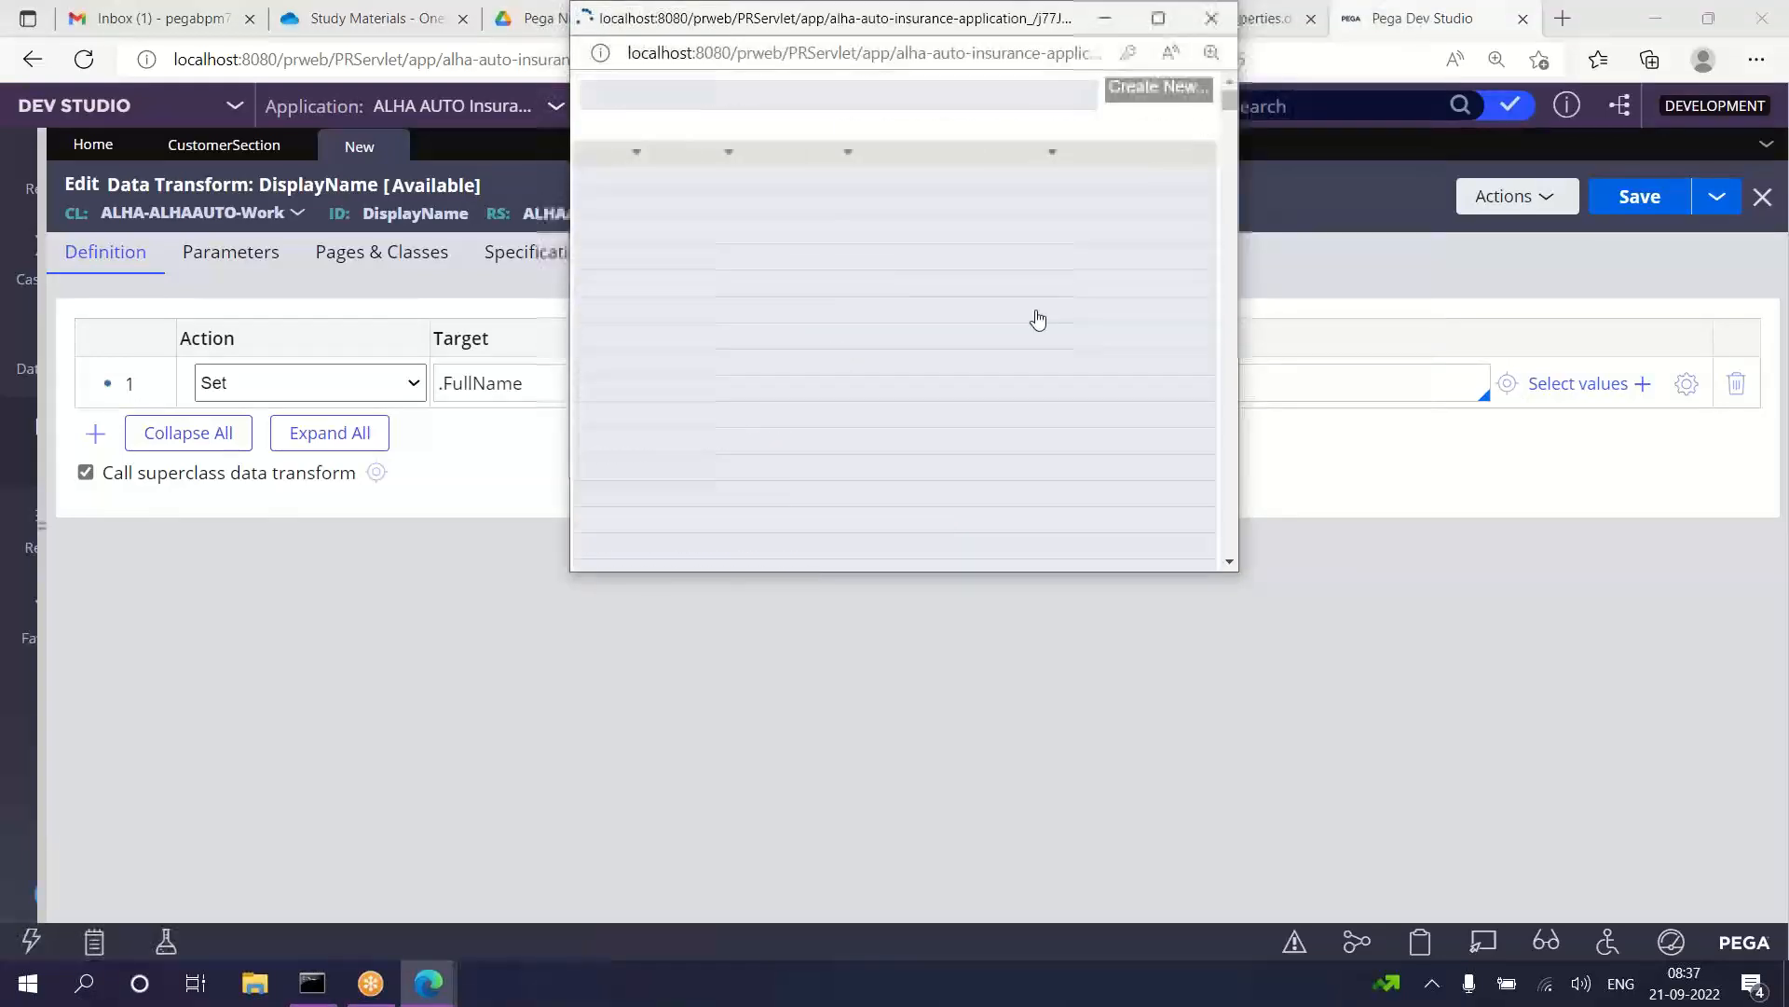
left_click(1210, 20)
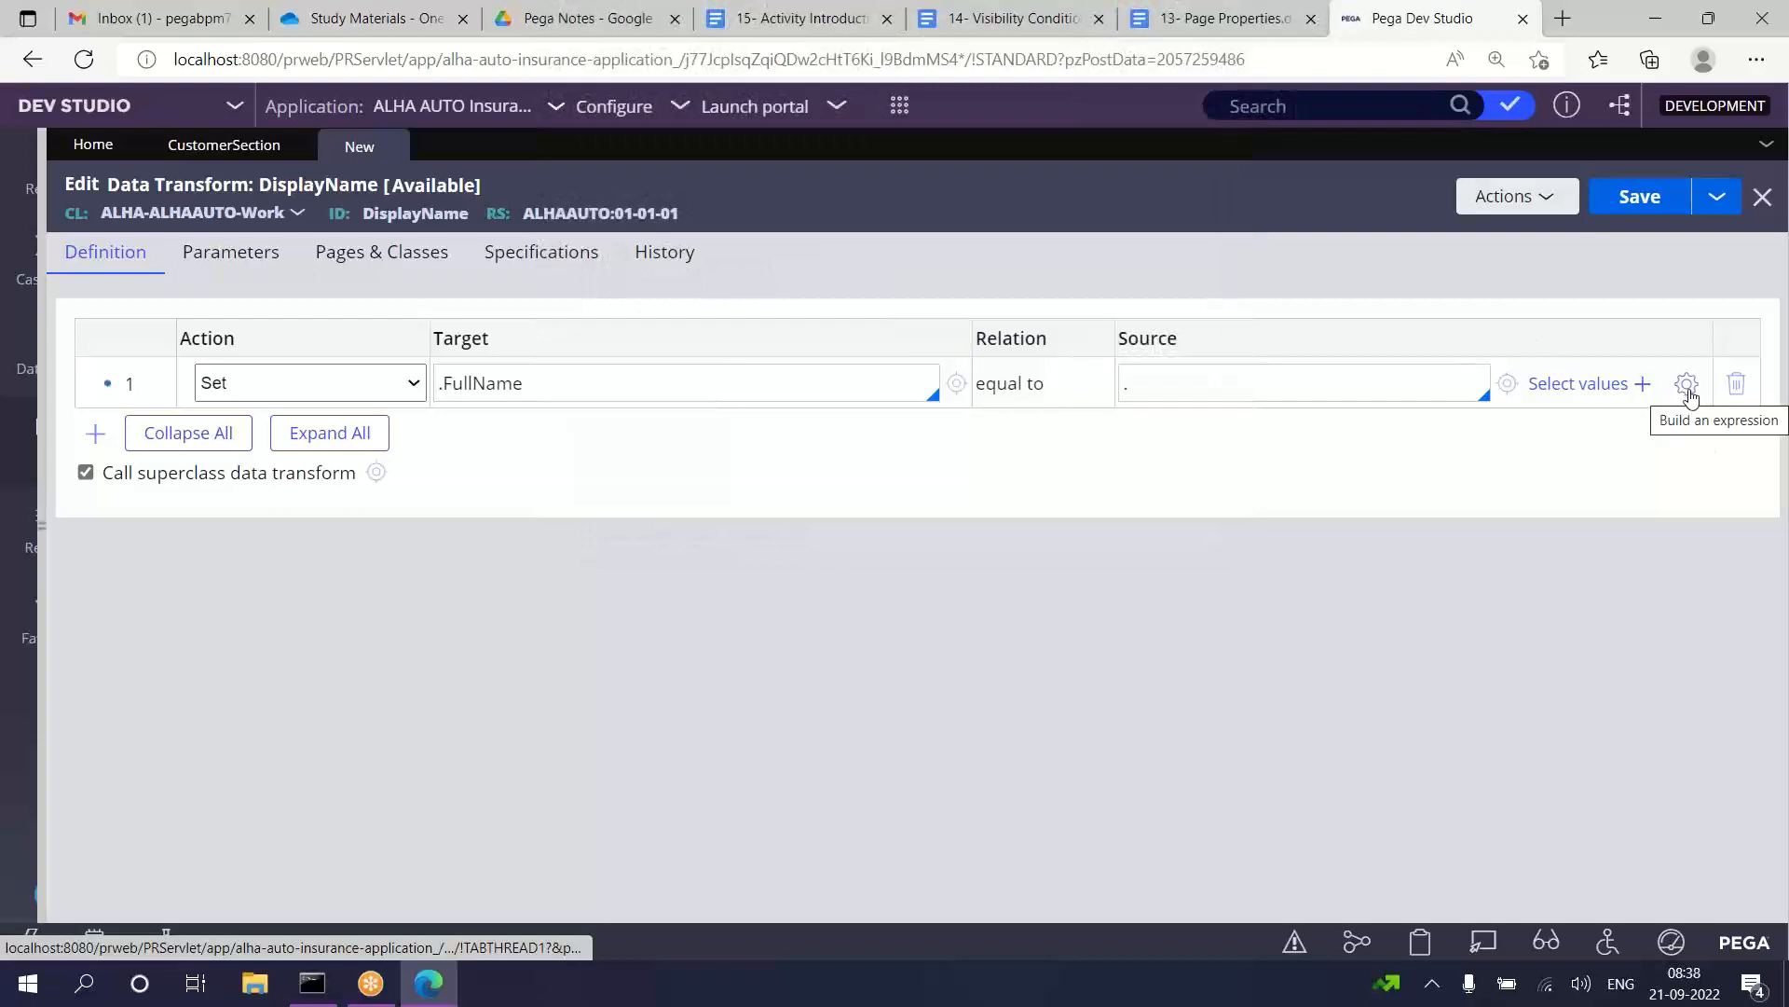
Step: Choose .FirstName as the source of the .FullName row
left_click(1155, 378)
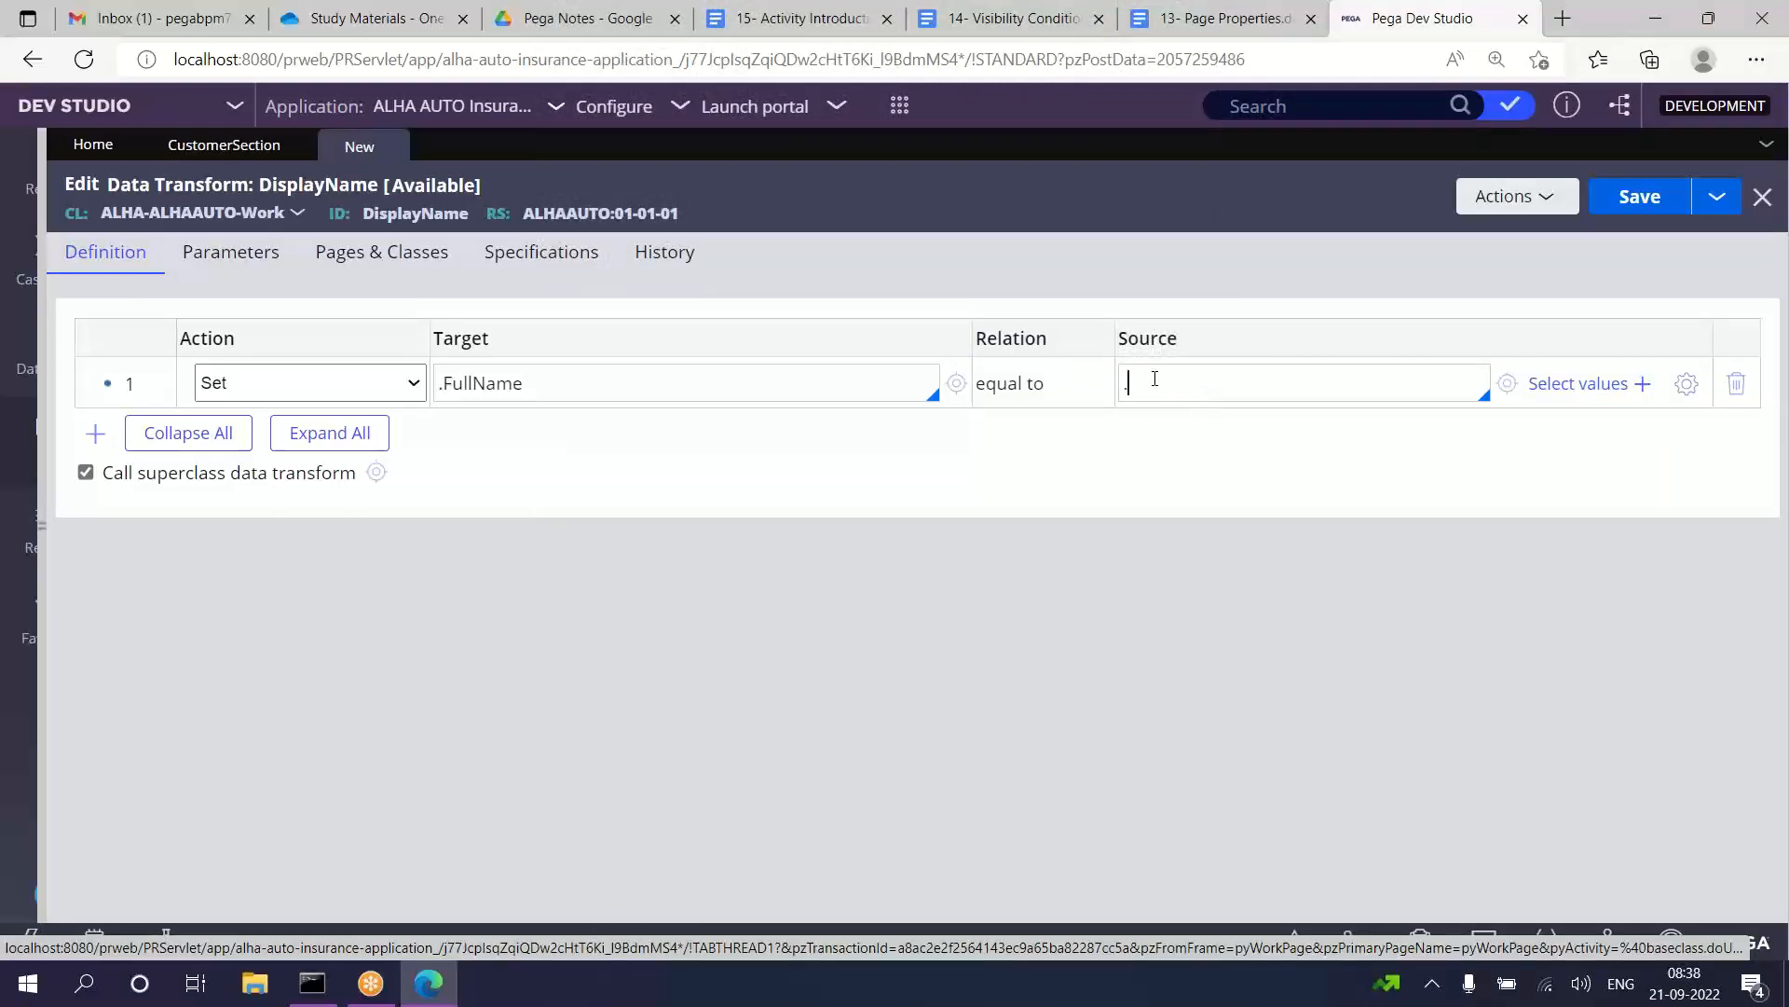
key("BackSpace")
type(".")
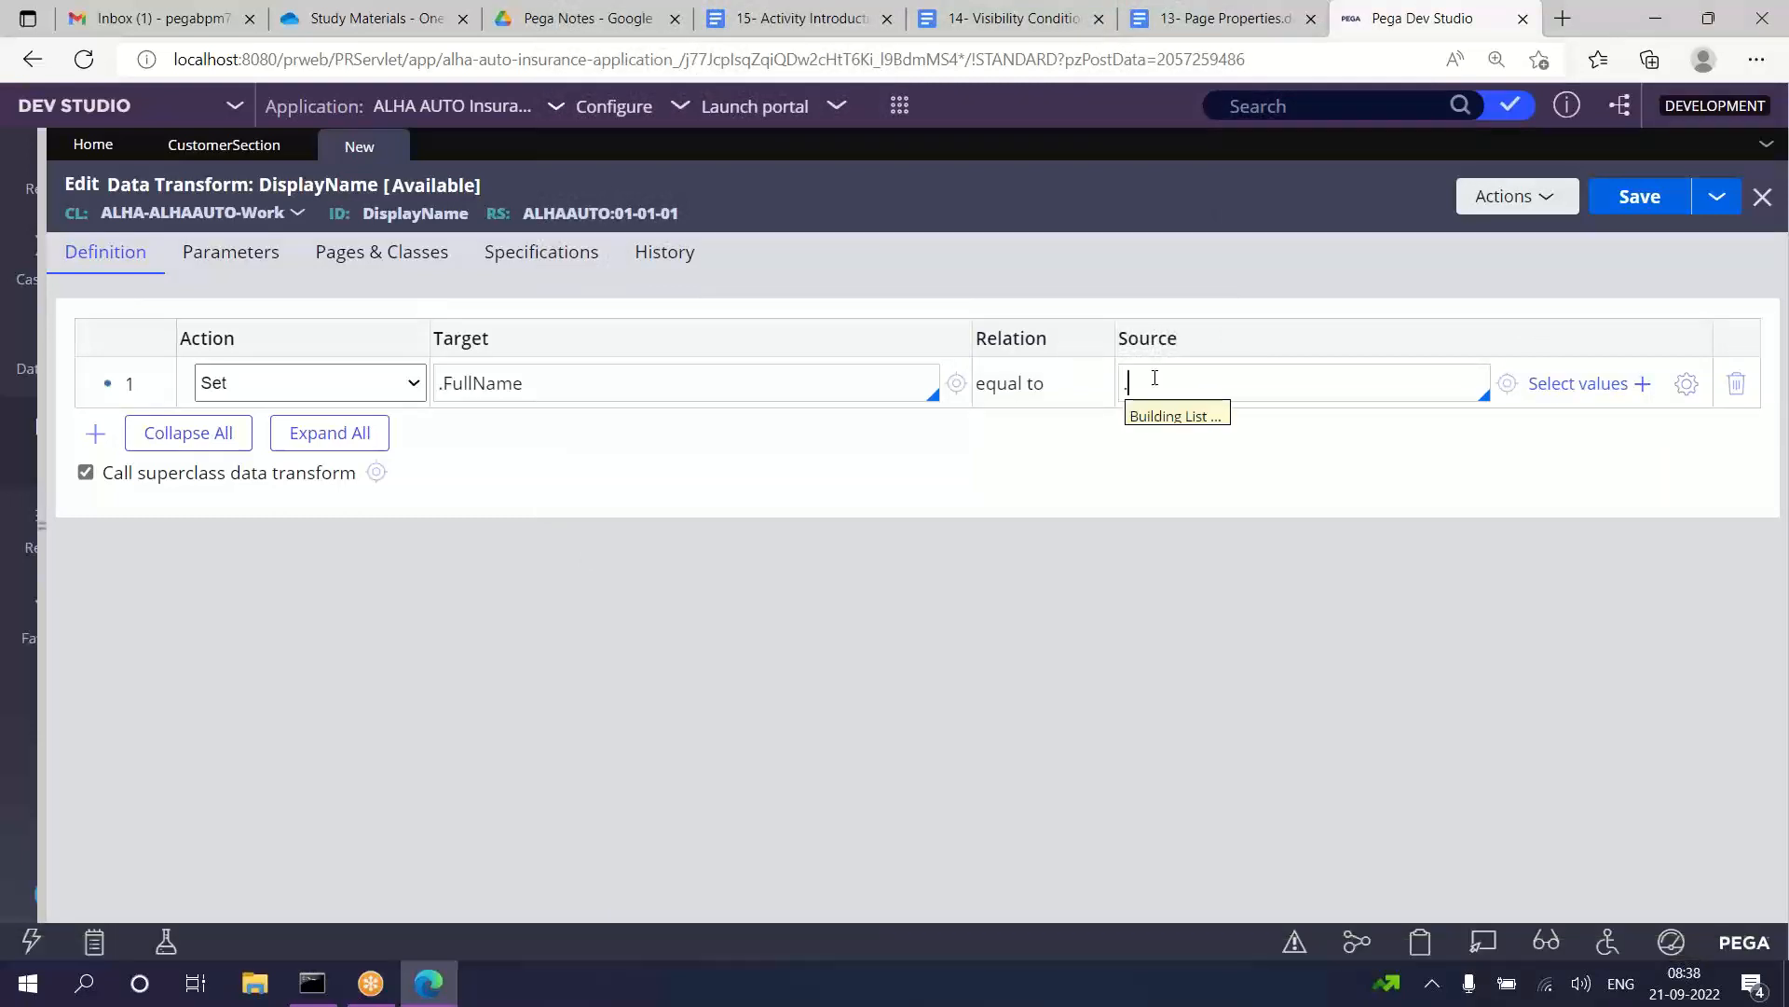
key("Down")
key("Down")
key("Down")
key("Down")
key("Down")
key("Down")
key("Down")
key("Down")
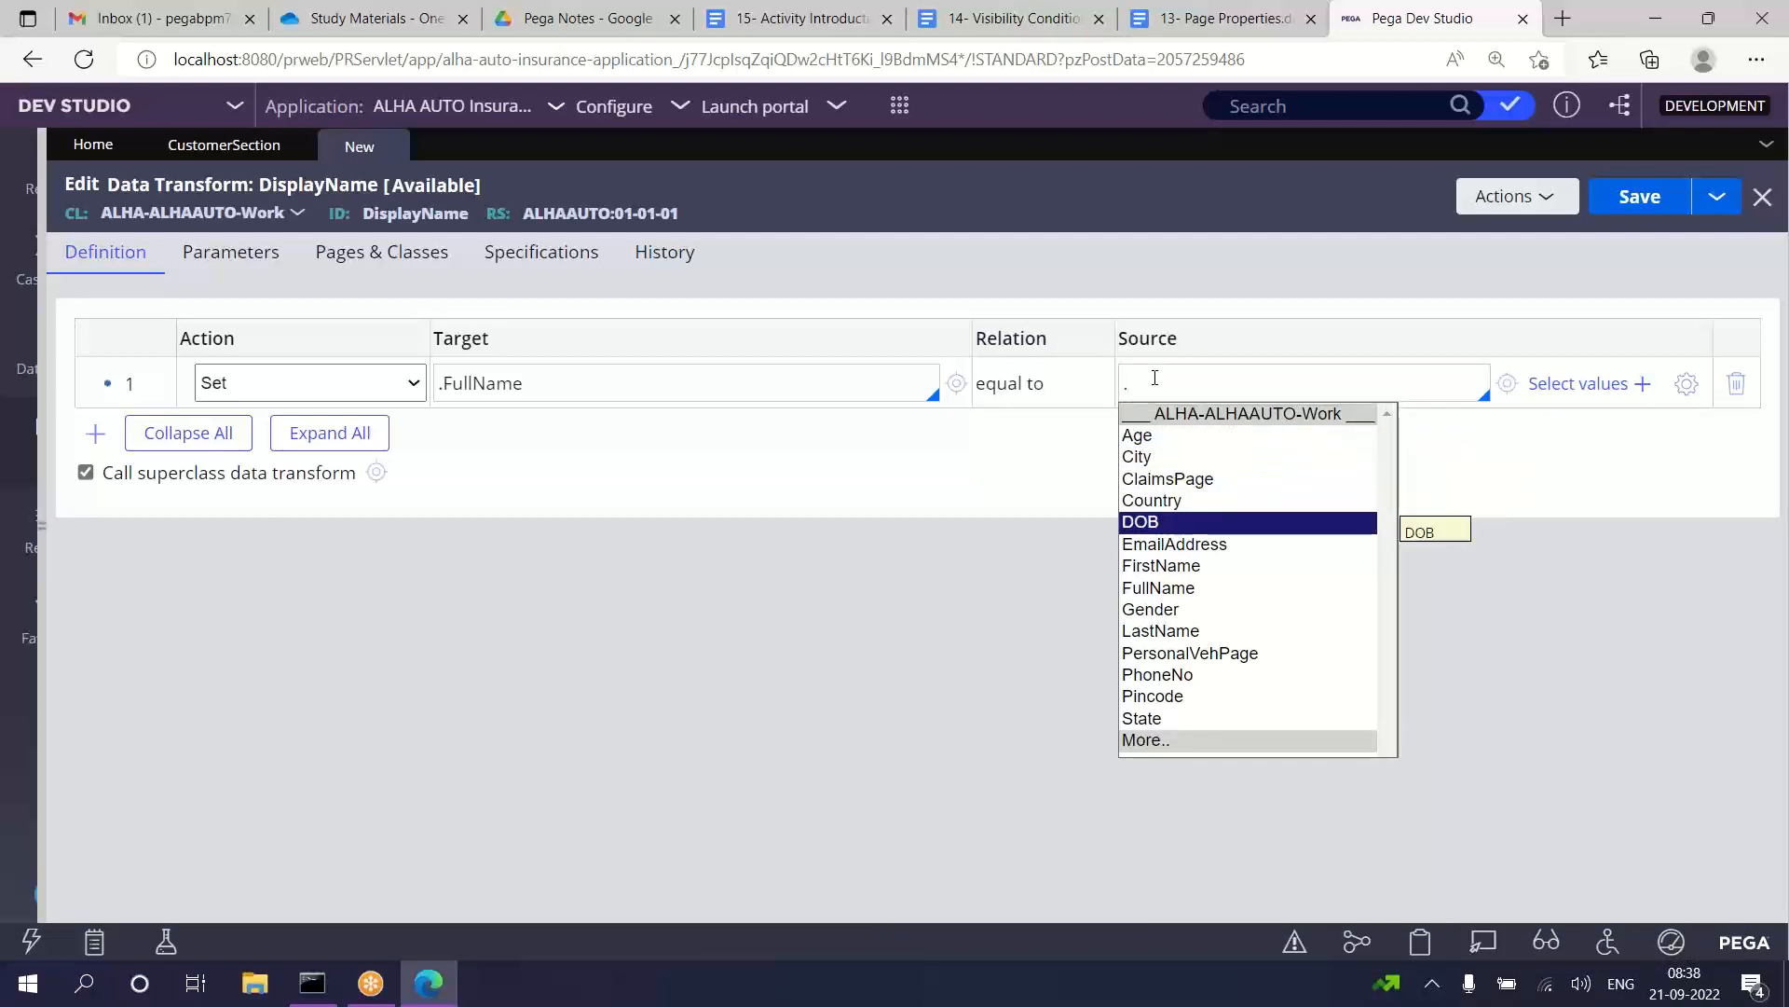
key("Up")
key("Return")
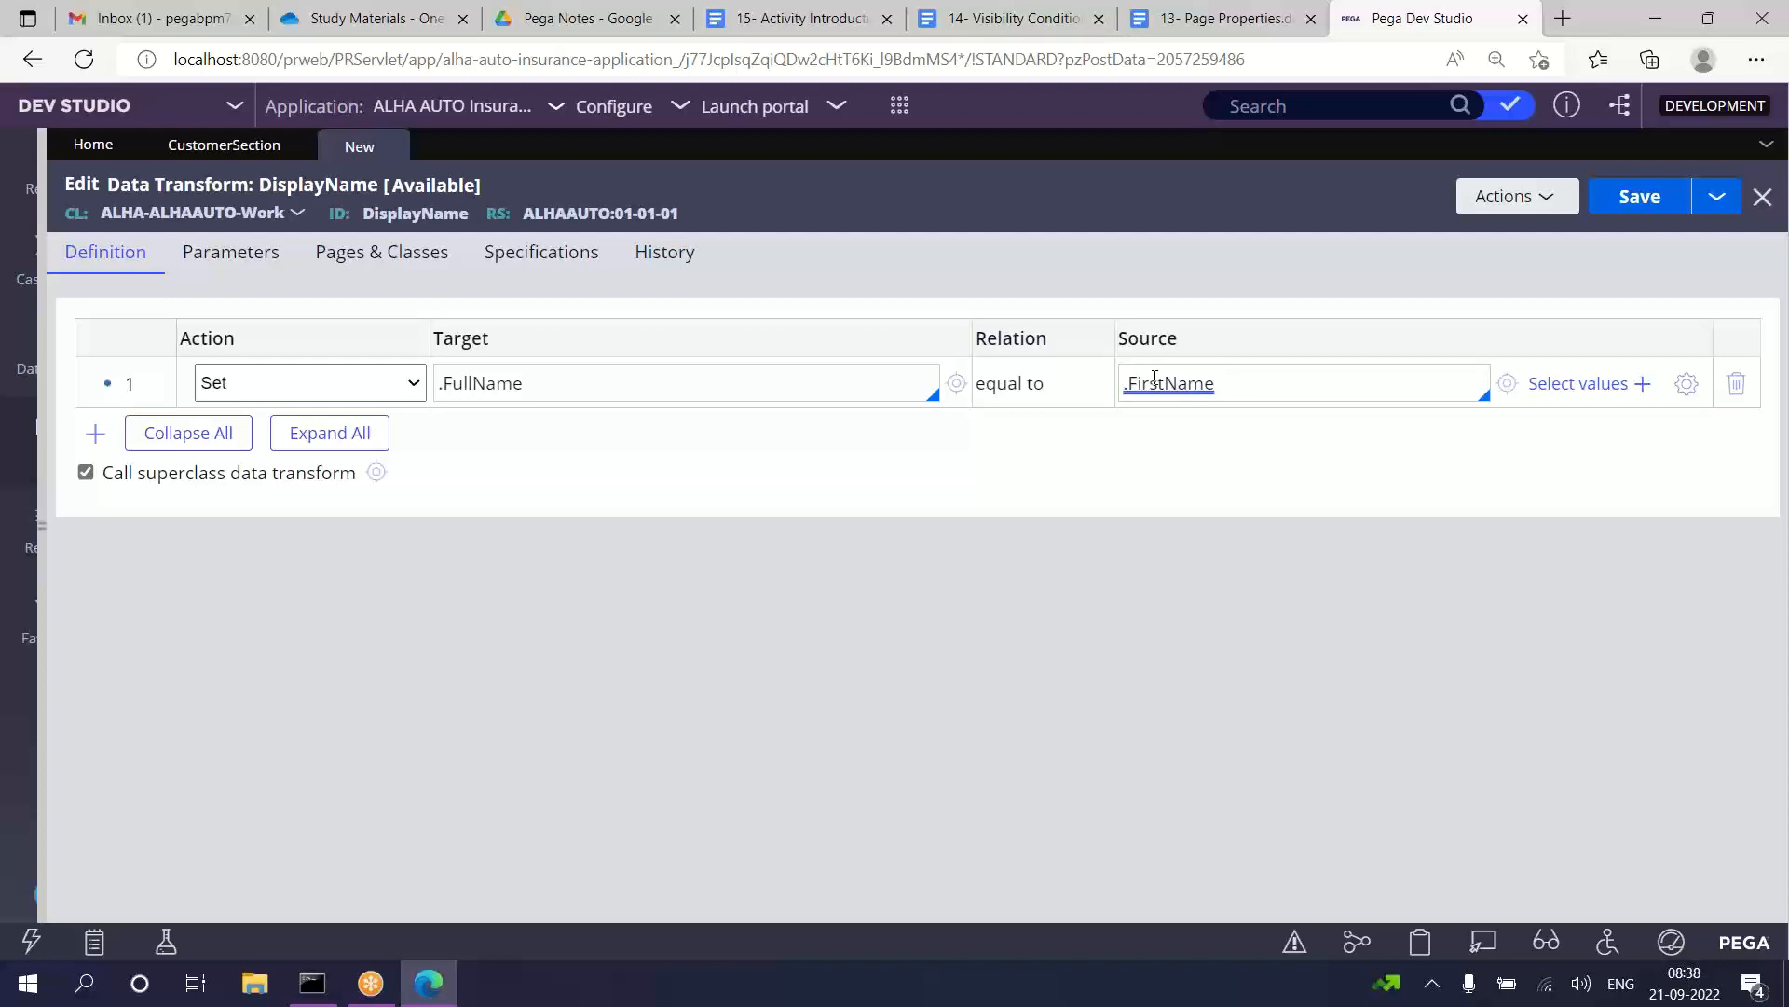
Step: Extend the source expression of the .FullName row to .FirstName + " " + .LastName
type("++ .")
key("Down")
key("Down")
key("Down")
key("Down")
key("Down")
key("Down")
key("Down")
key("Down")
key("Down")
key("Down")
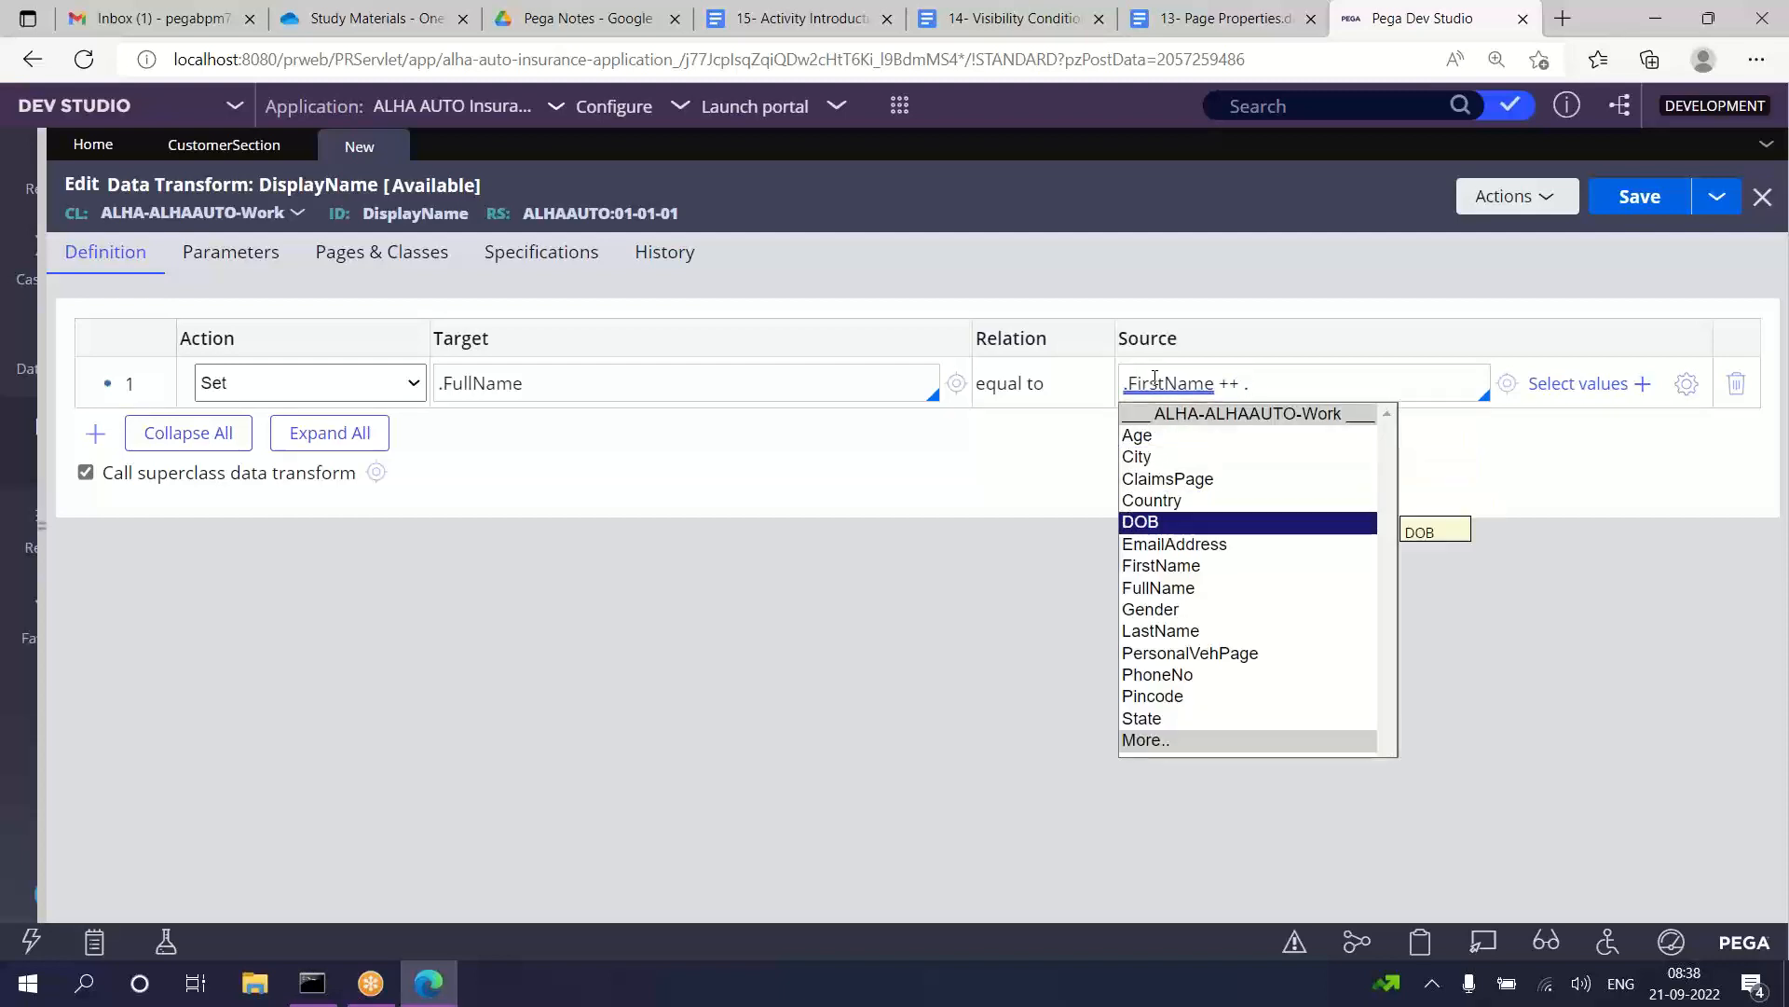
key("Return")
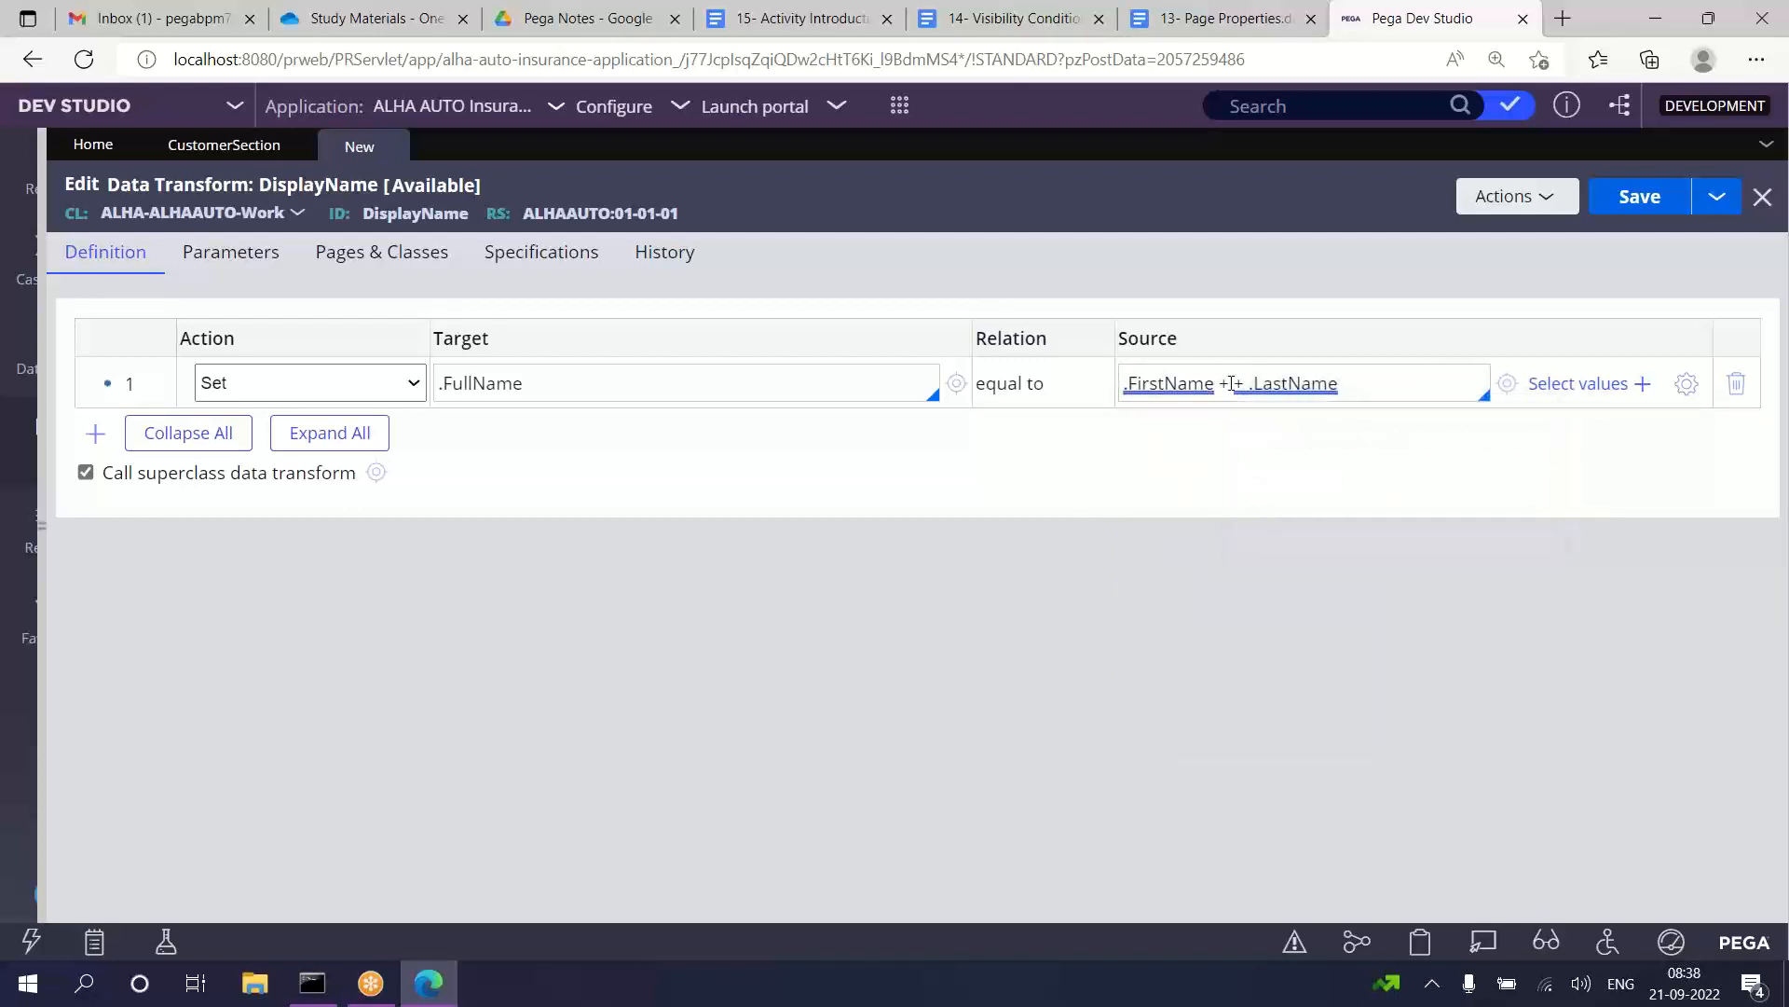
type("\"\"")
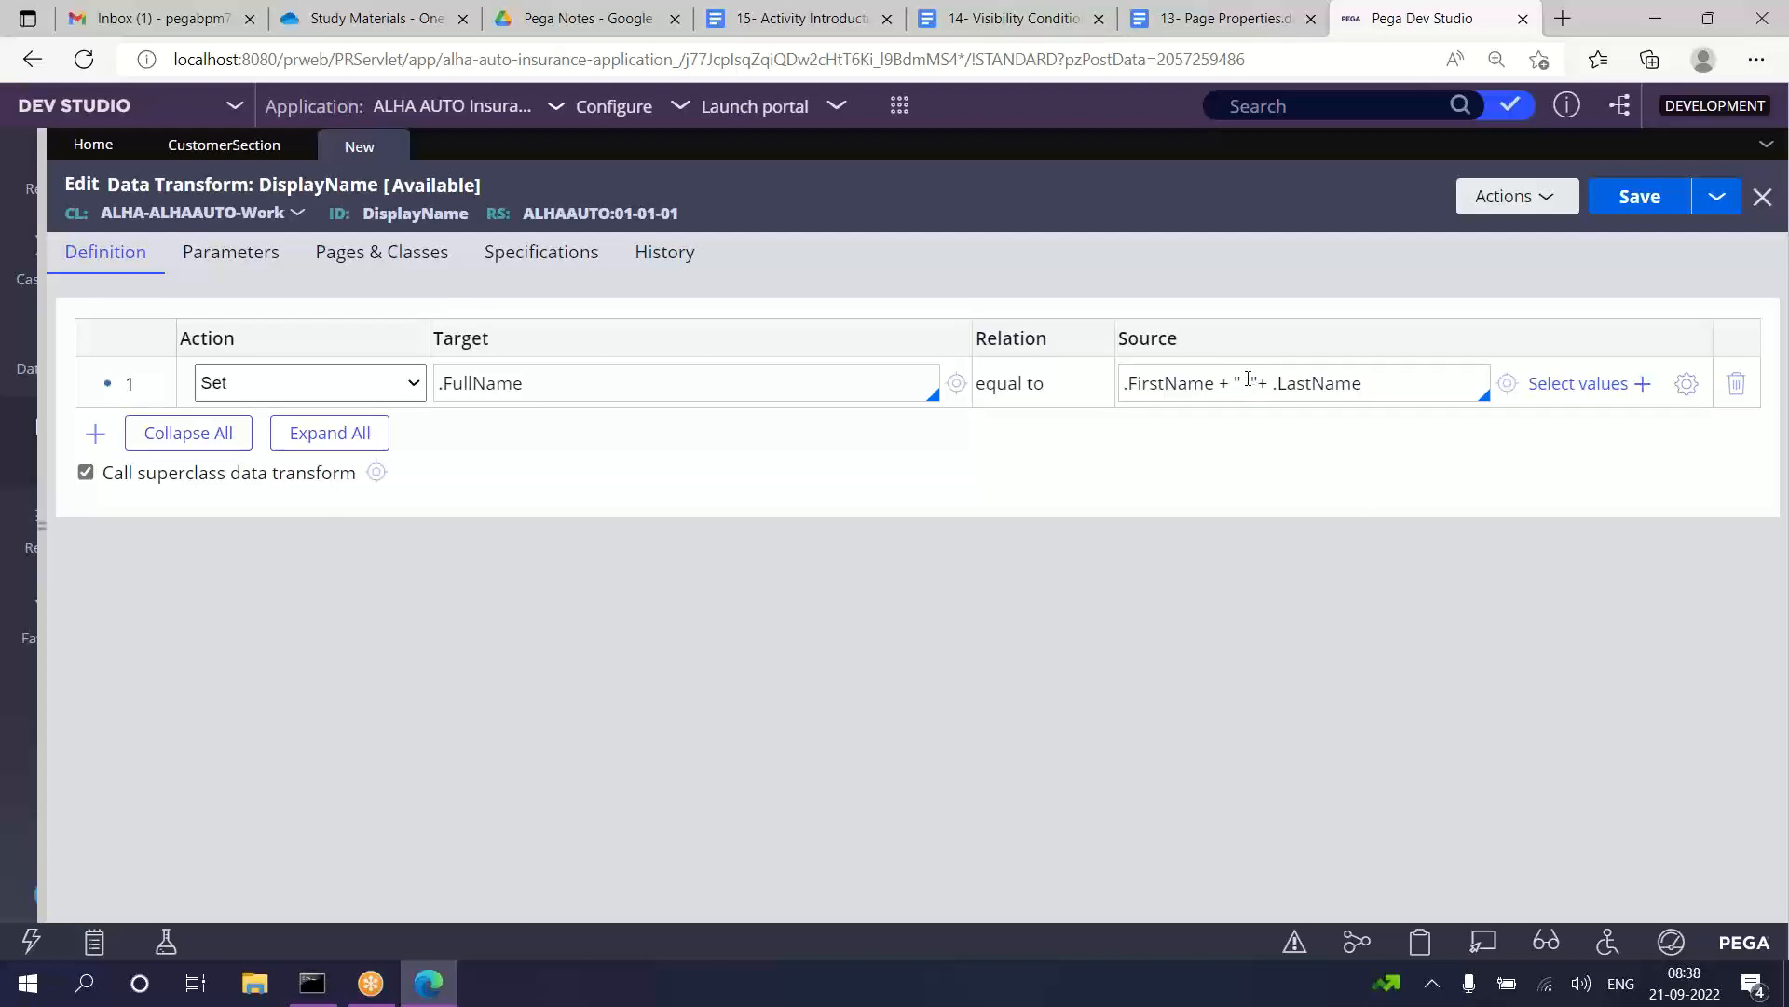
Step: Check the space literal in the .FullName source expression and save the DisplayName data transform
left_click(1245, 380)
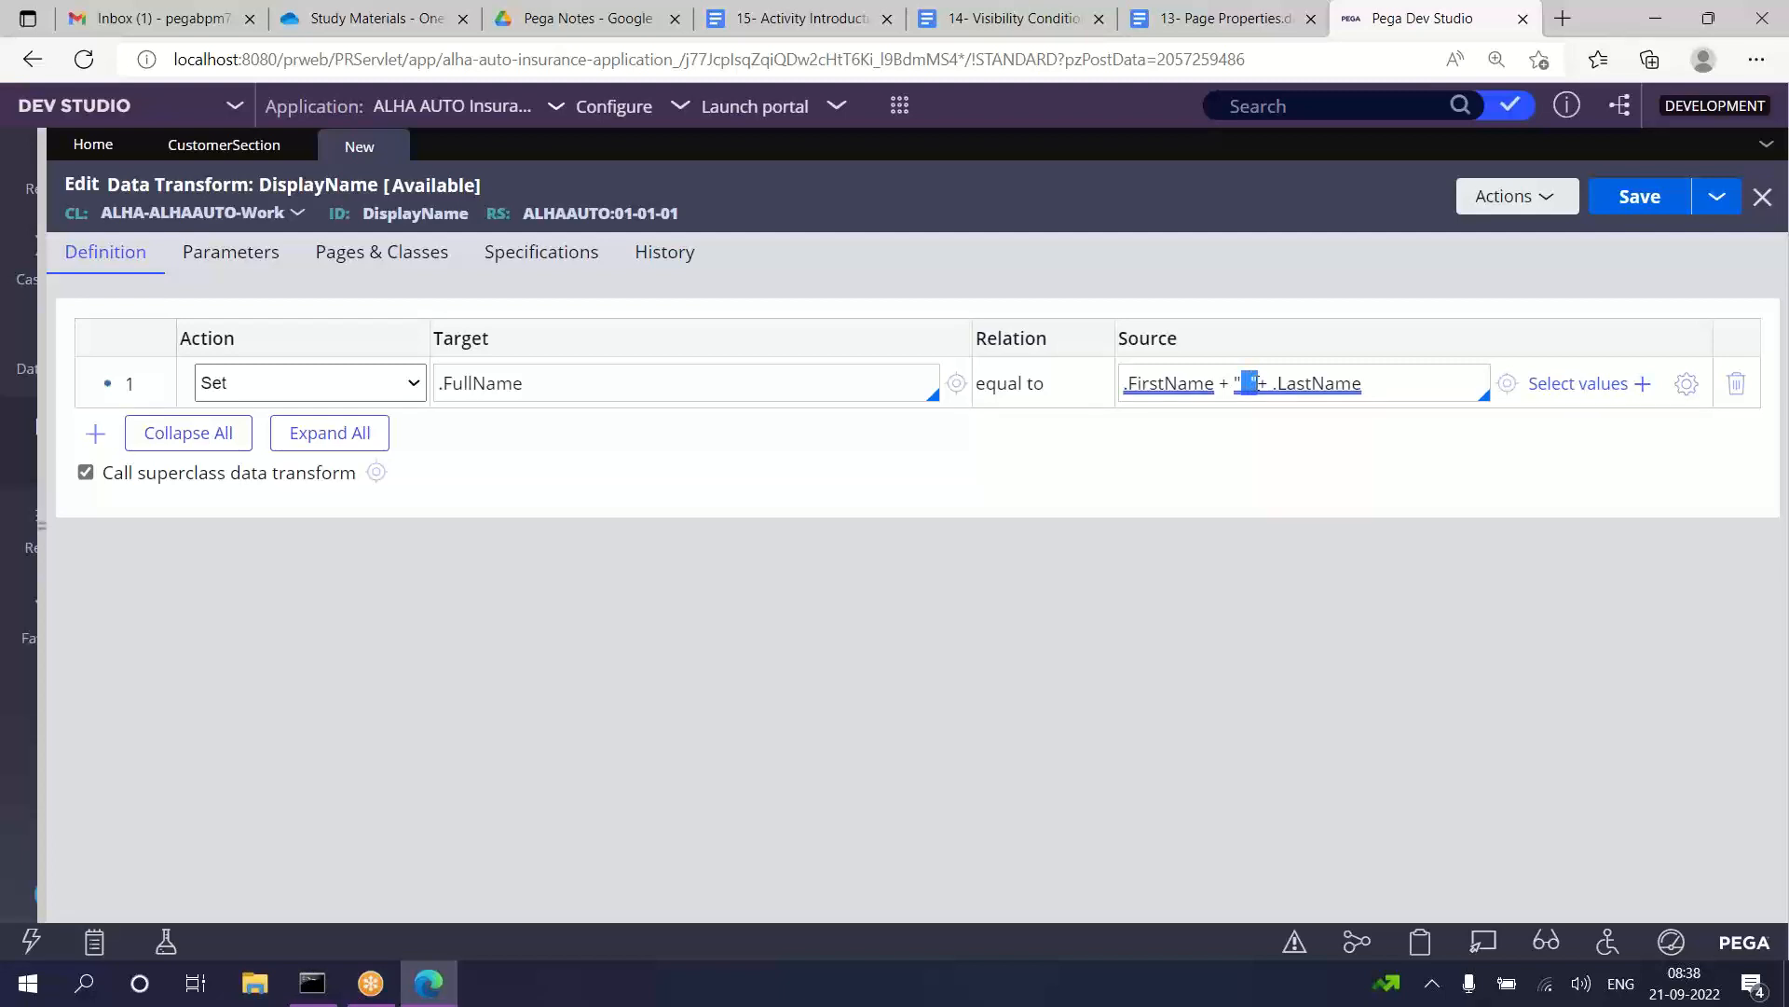
left_click_drag(1248, 383, 1255, 383)
left_click(1644, 197)
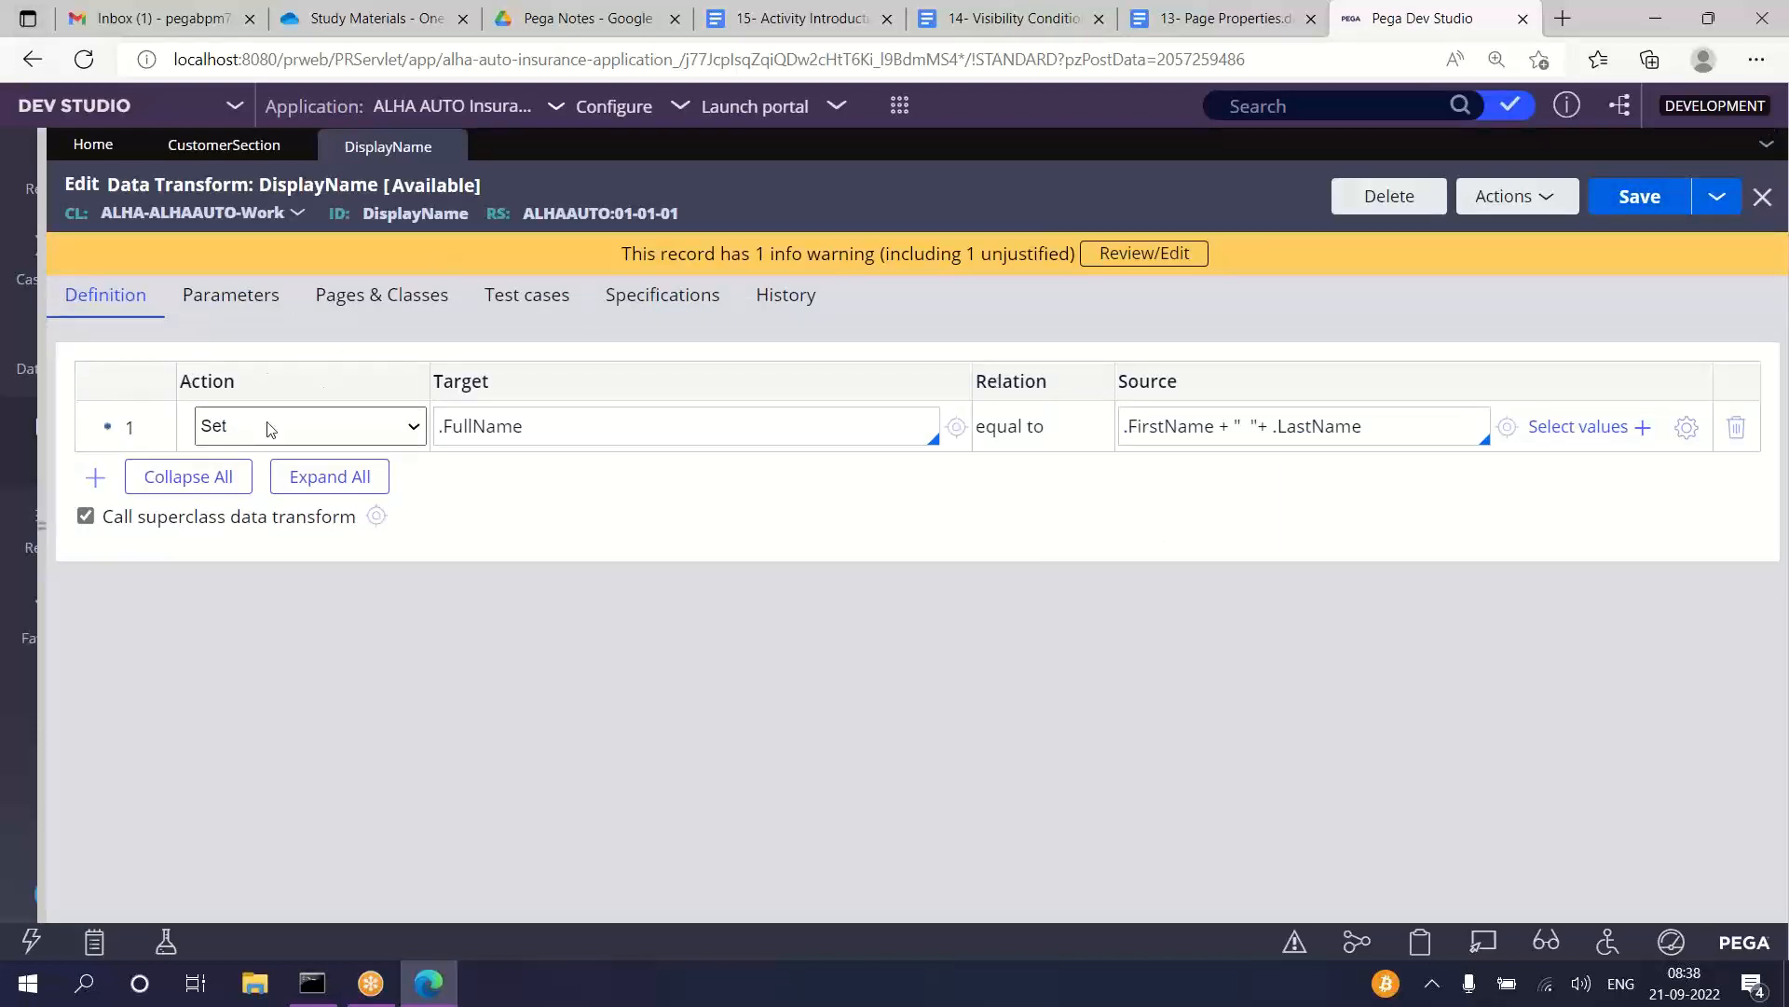
Step: Return to CustomerSection, apply the Full Name layout's refresh properties and save the section
left_click(222, 146)
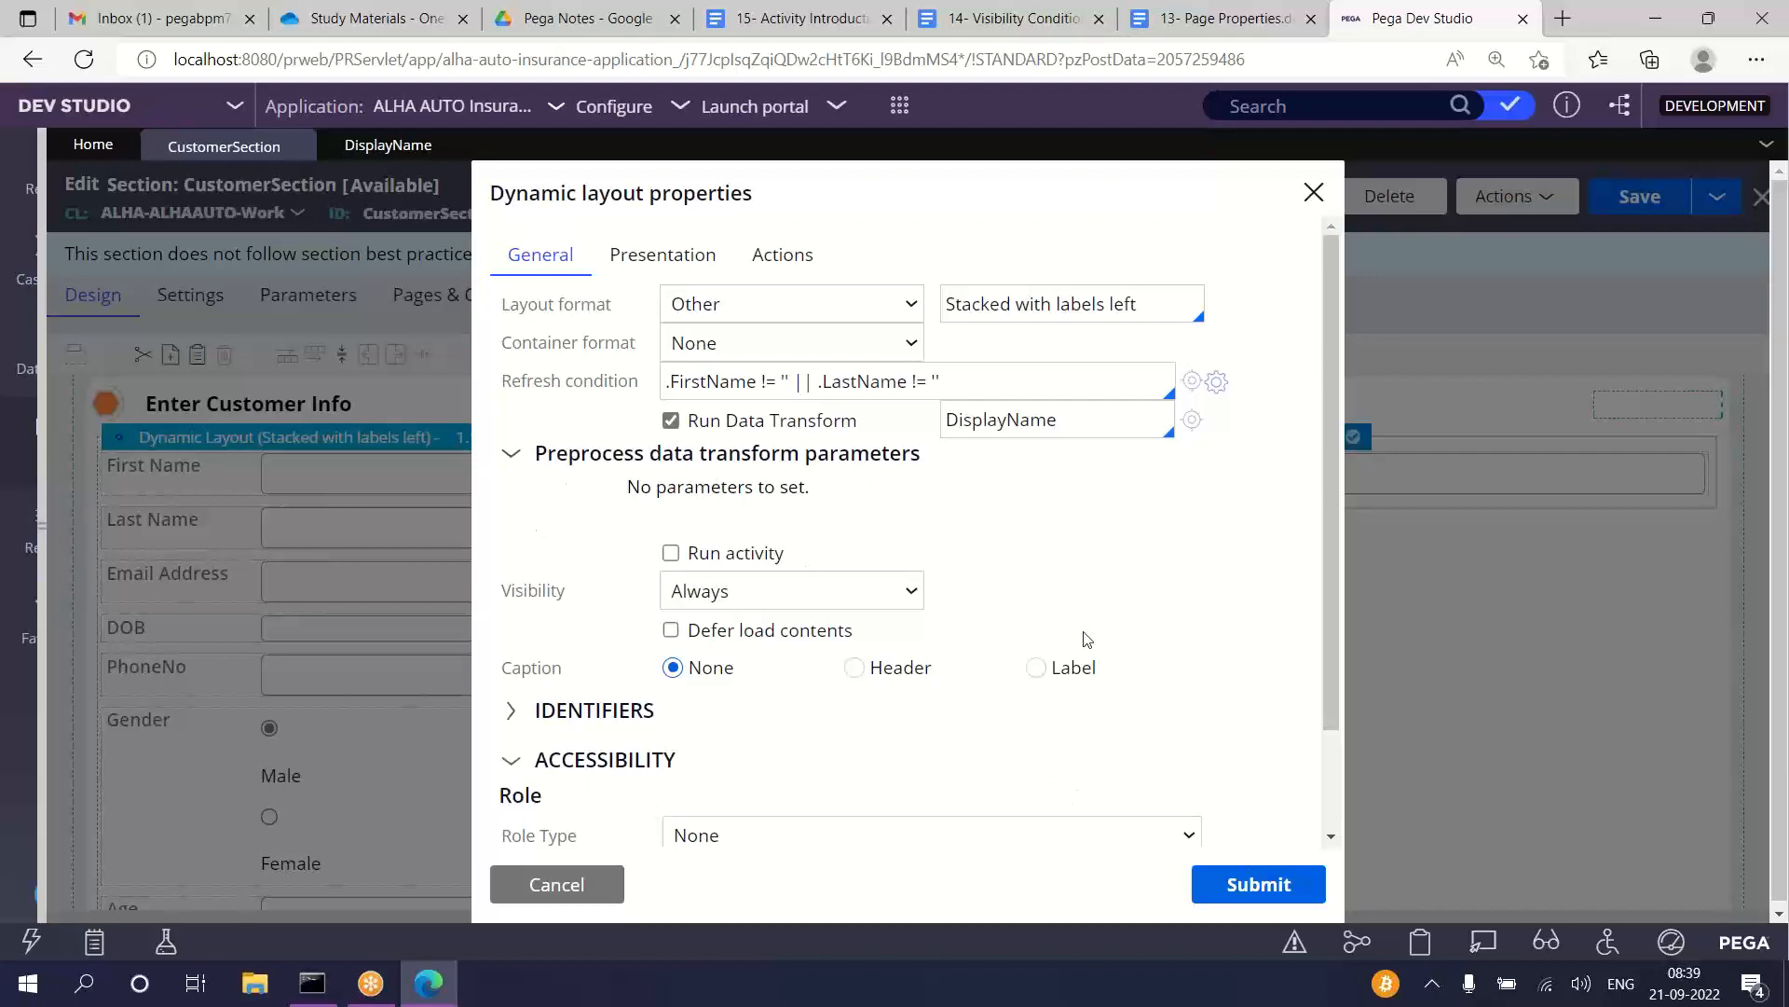
left_click(1260, 888)
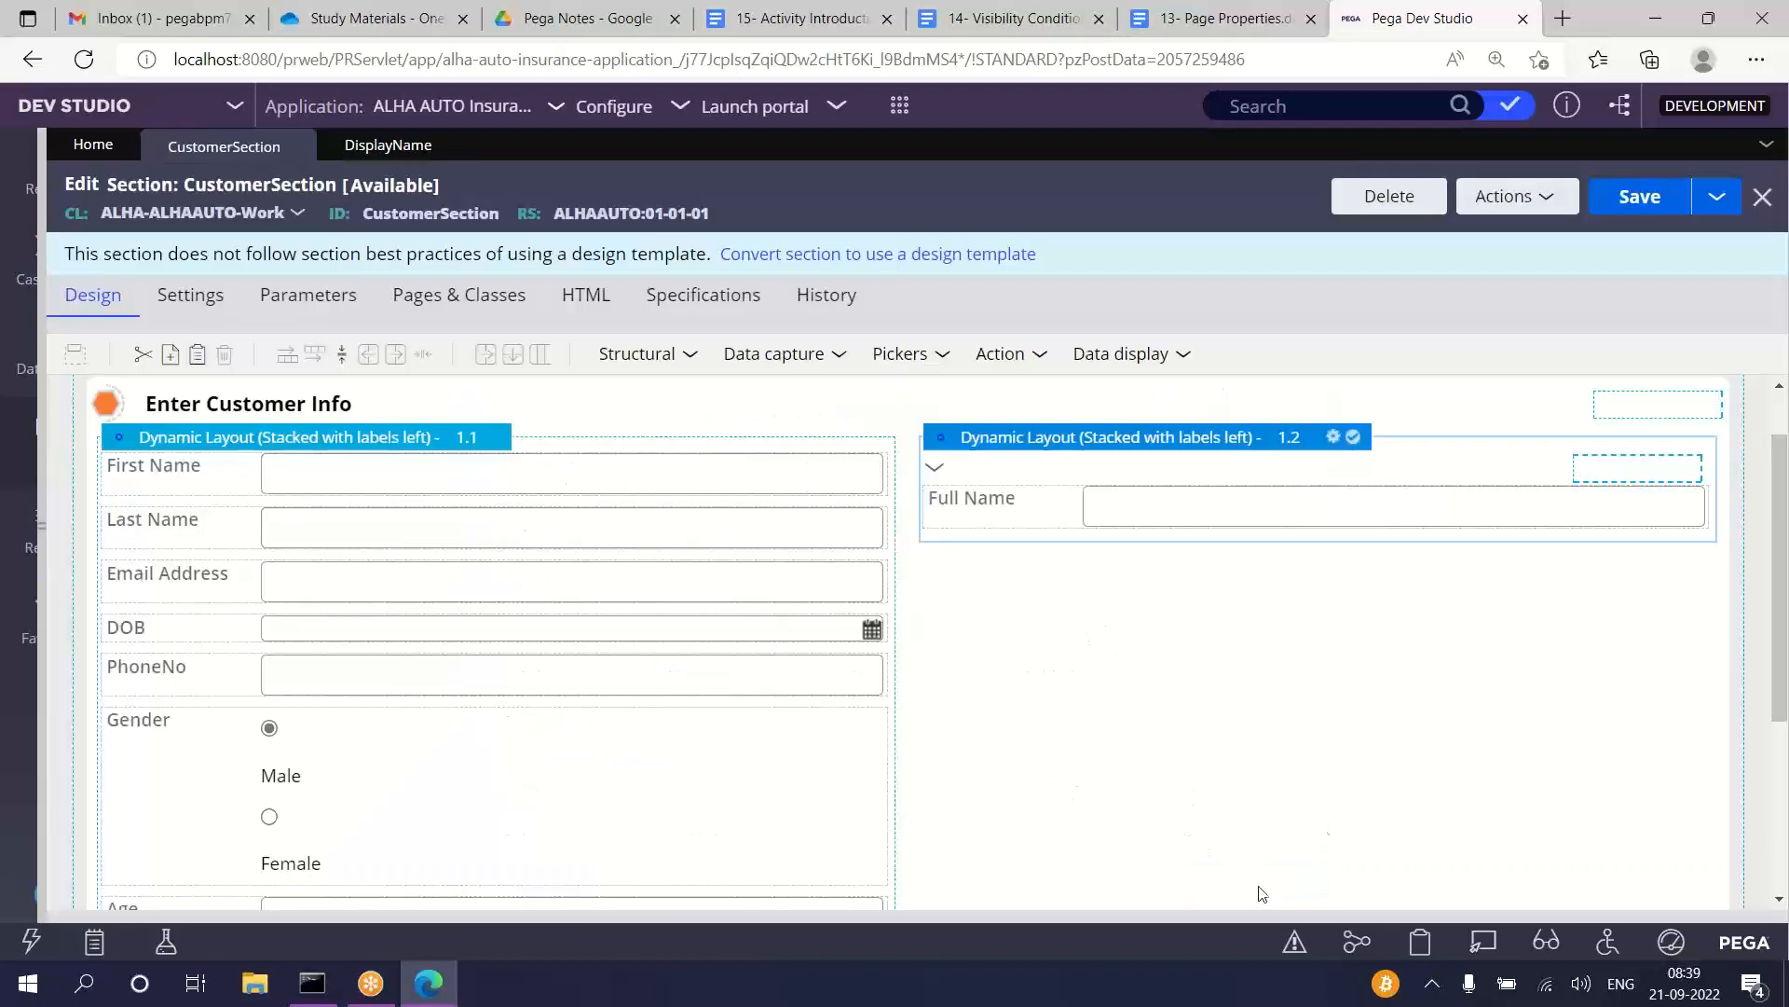
left_click(1668, 197)
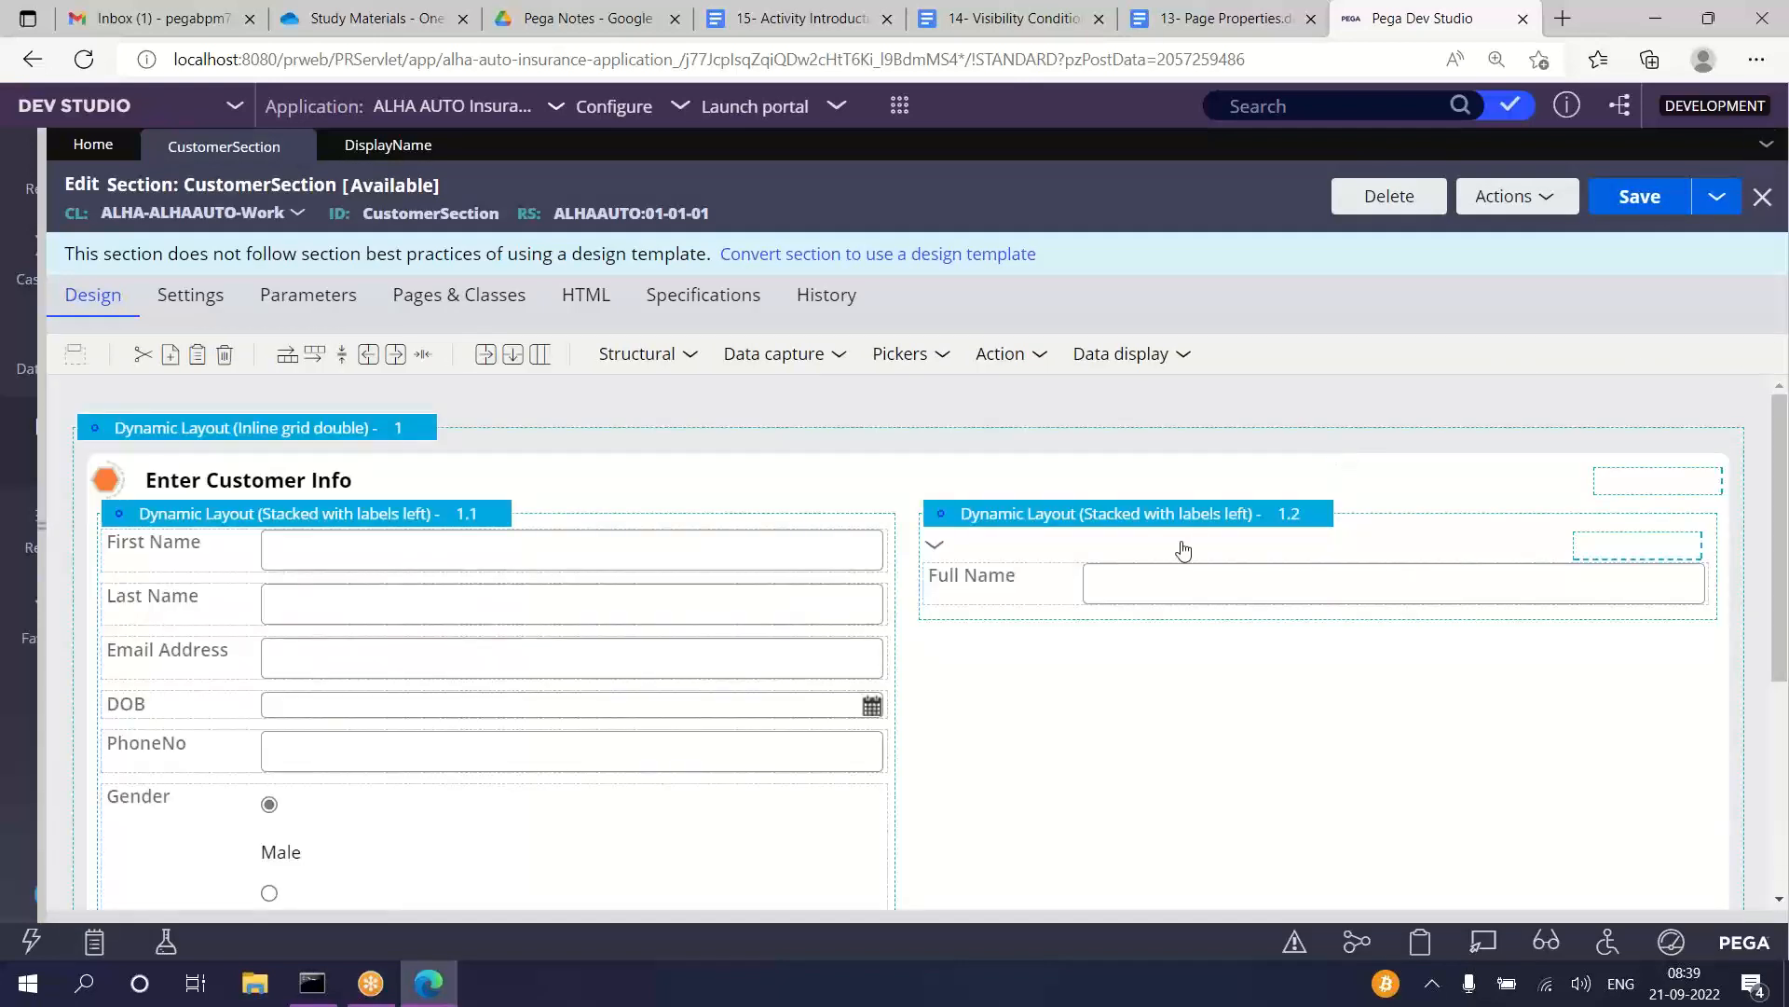
Step: Set the Full Name field's edit options to Read-only (always) and save CustomerSection
double_click(1145, 584)
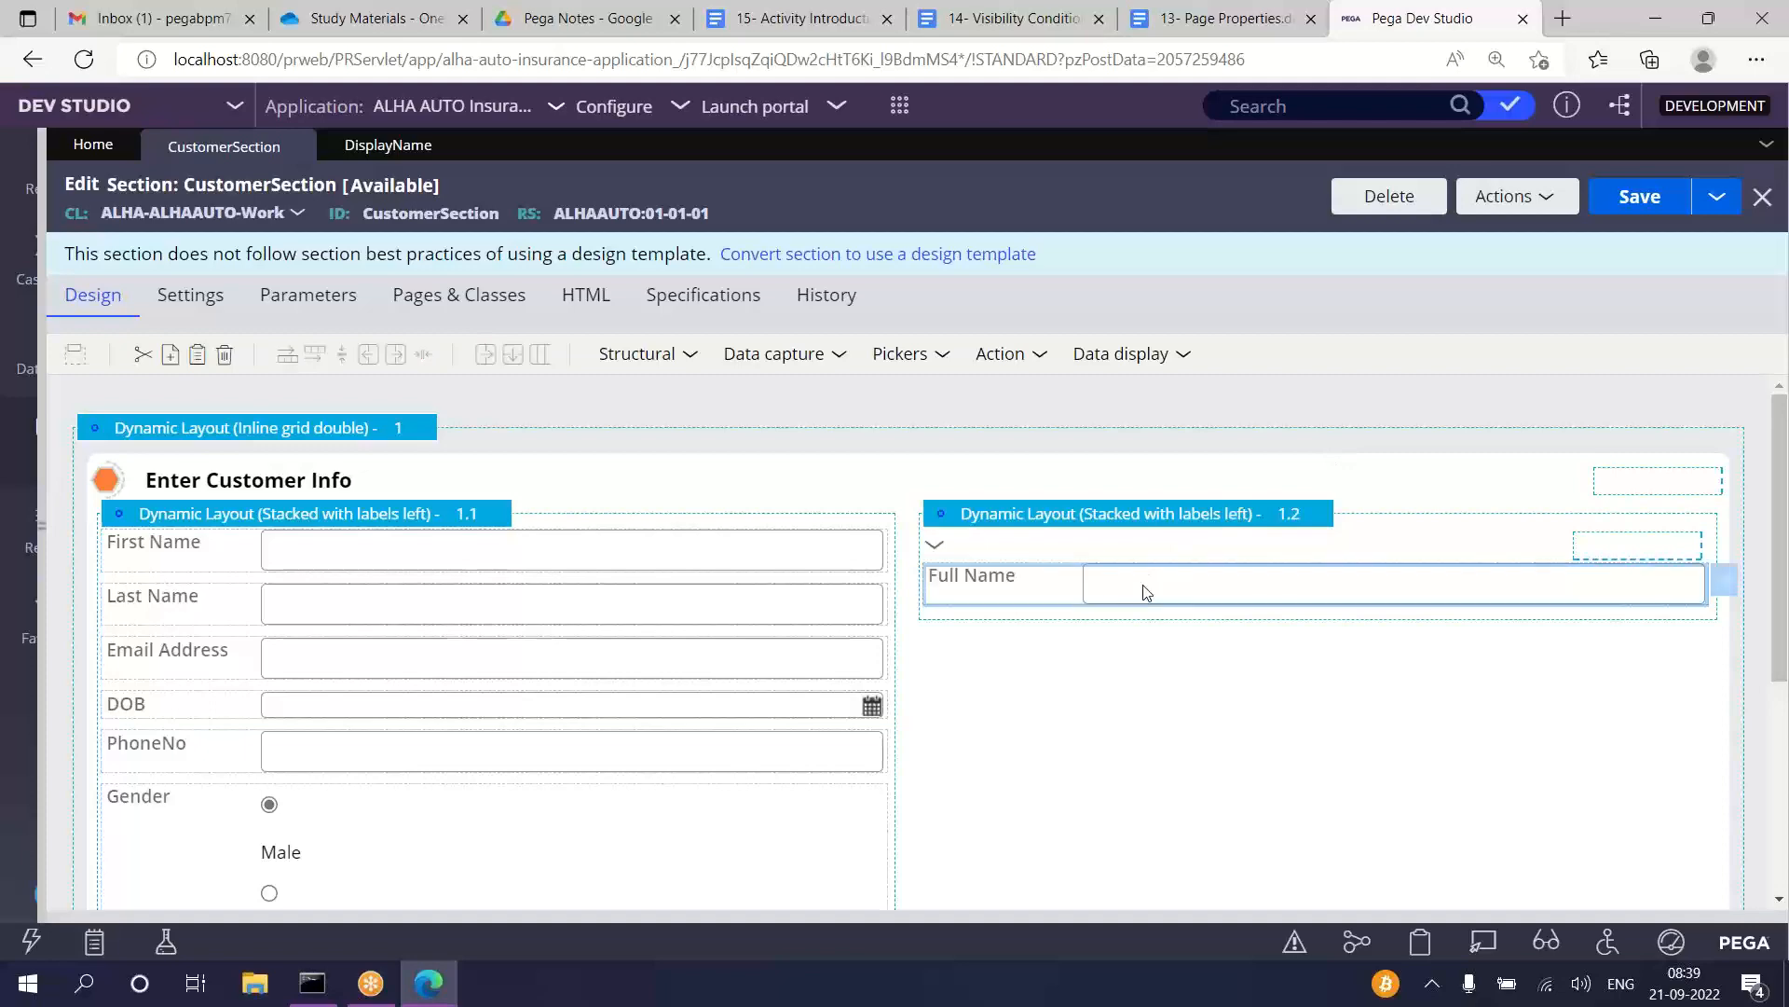
left_click(677, 279)
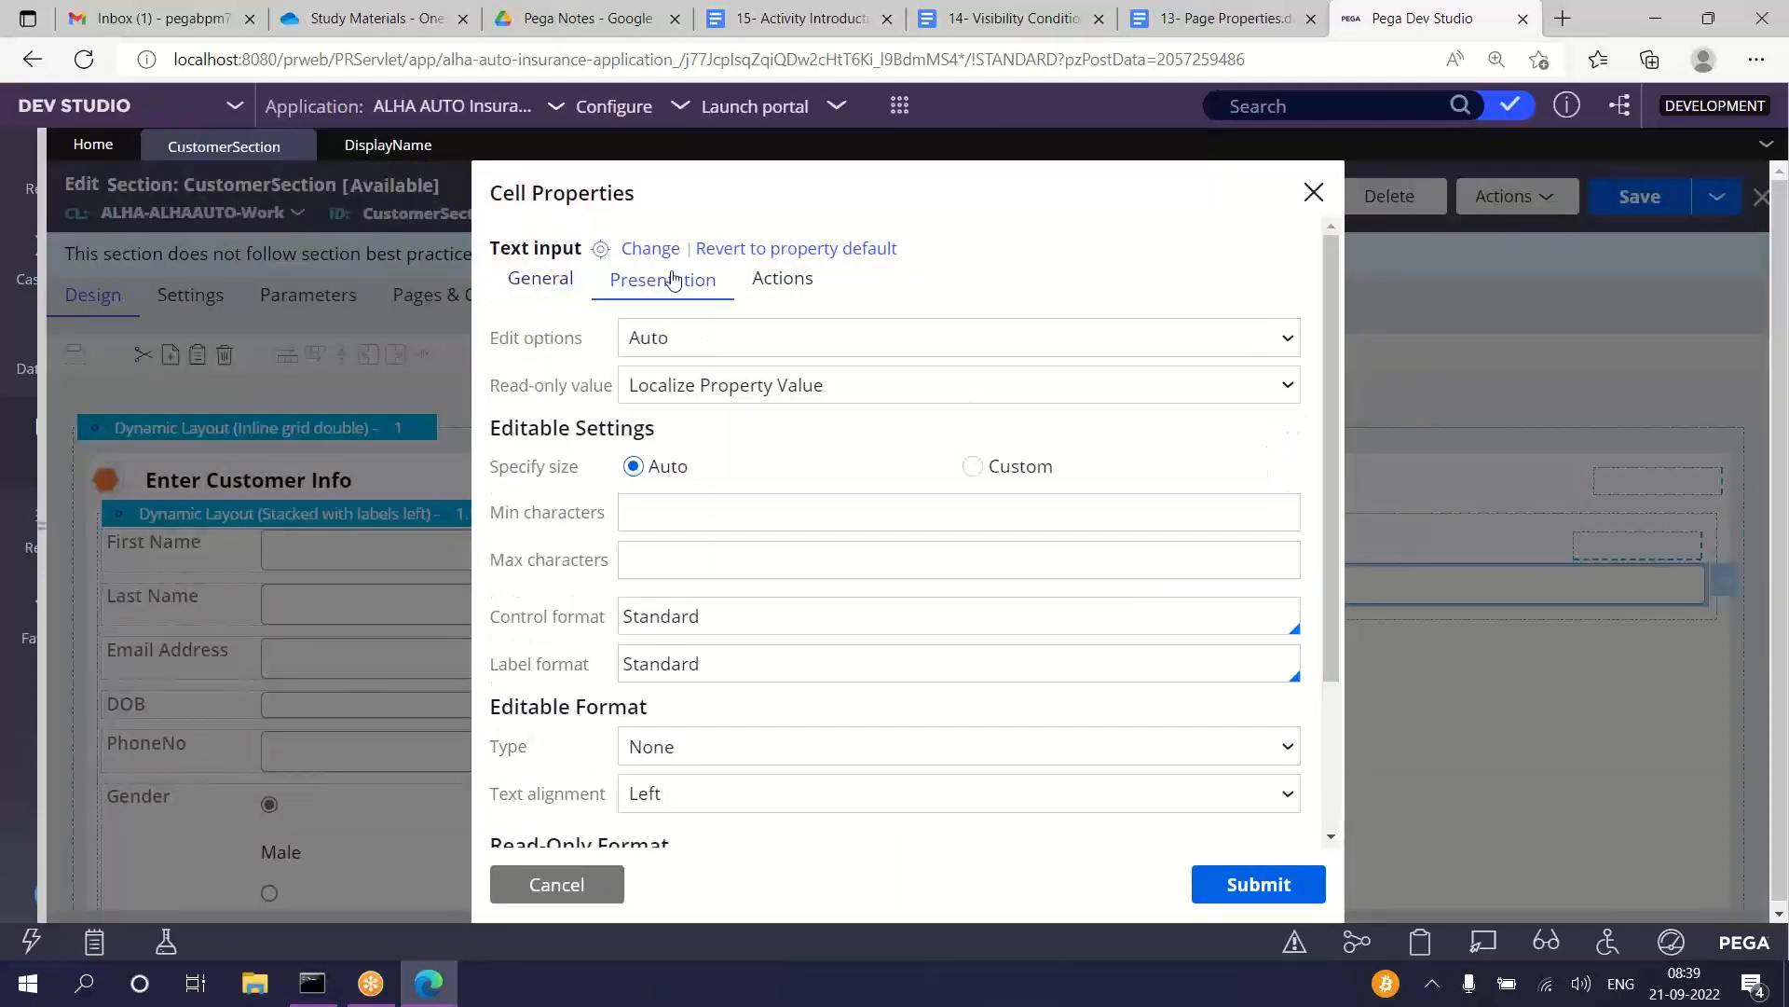
left_click(676, 339)
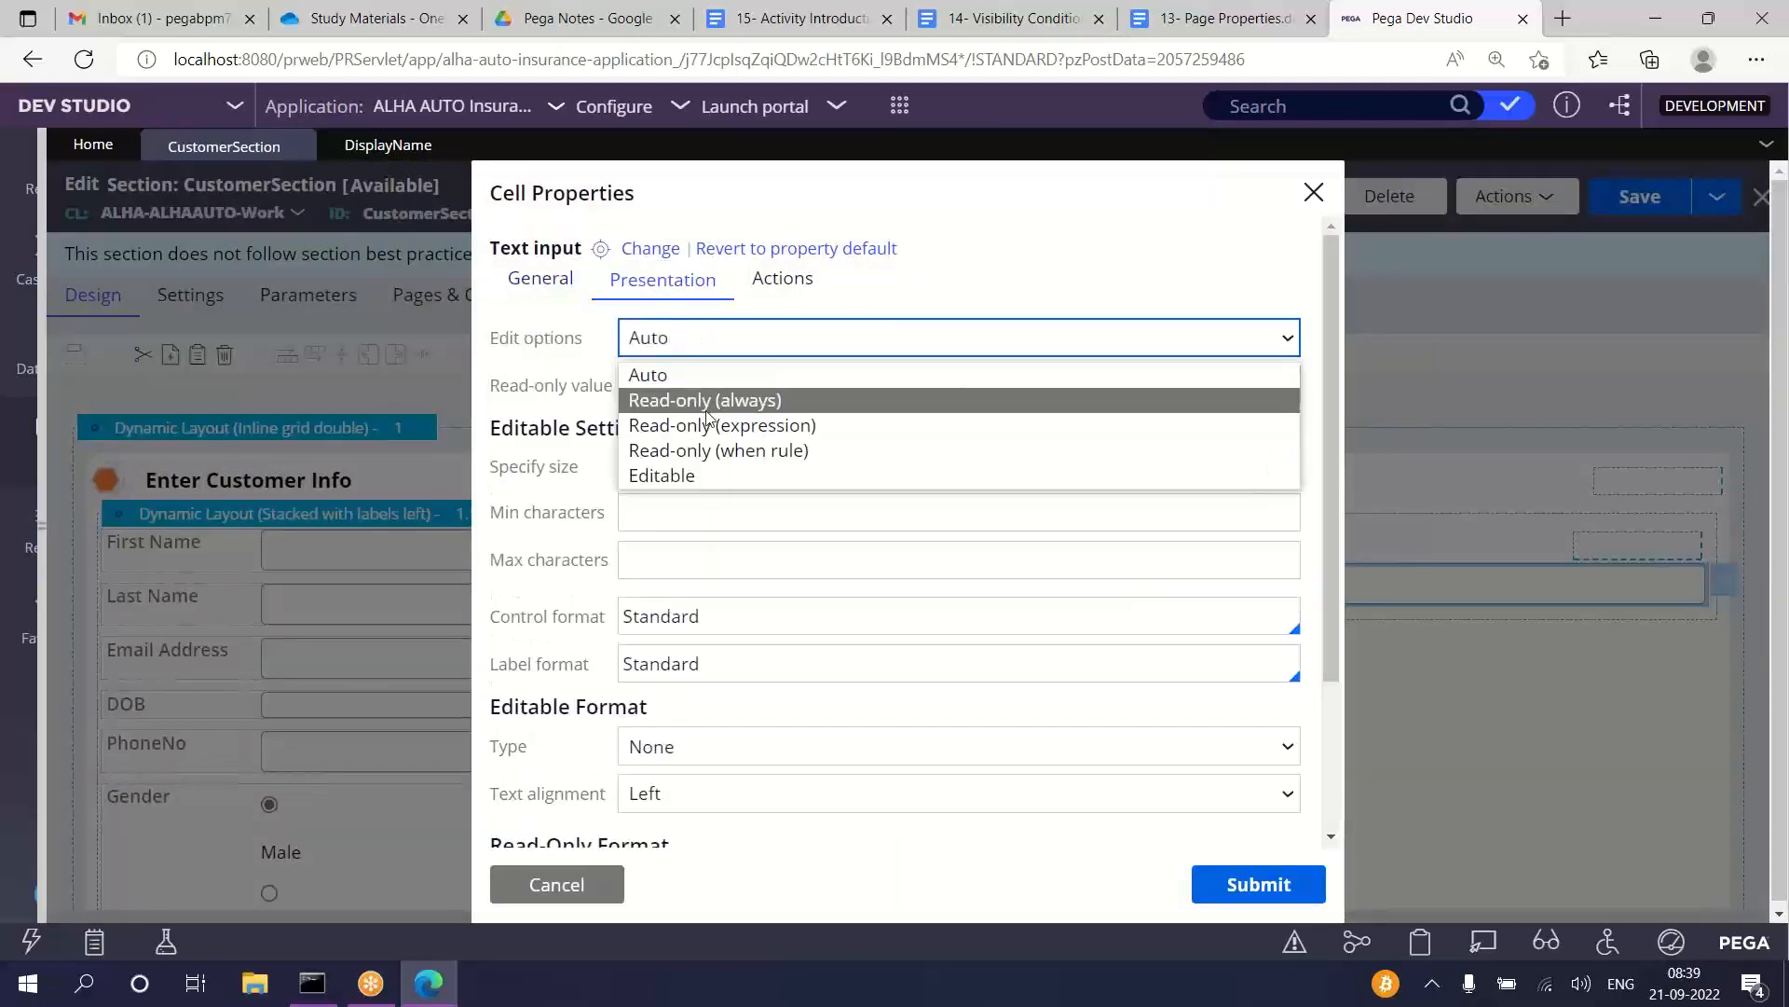
left_click(686, 401)
left_click(1252, 897)
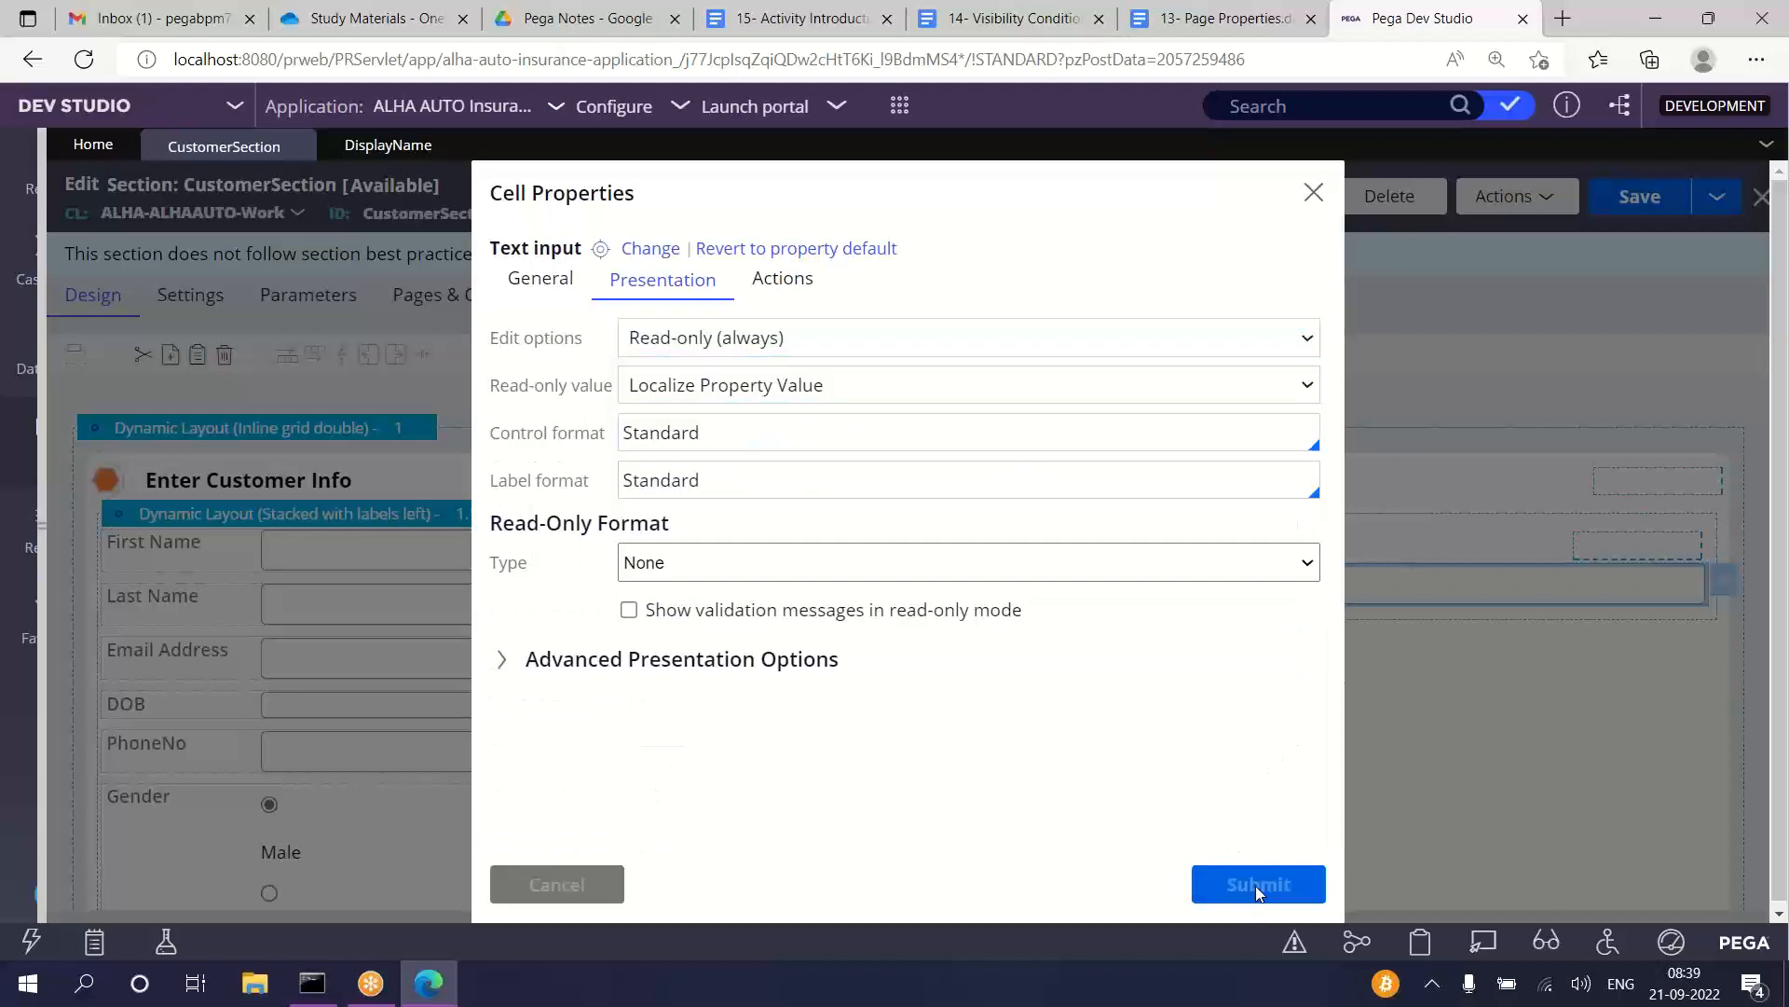
left_click(1640, 204)
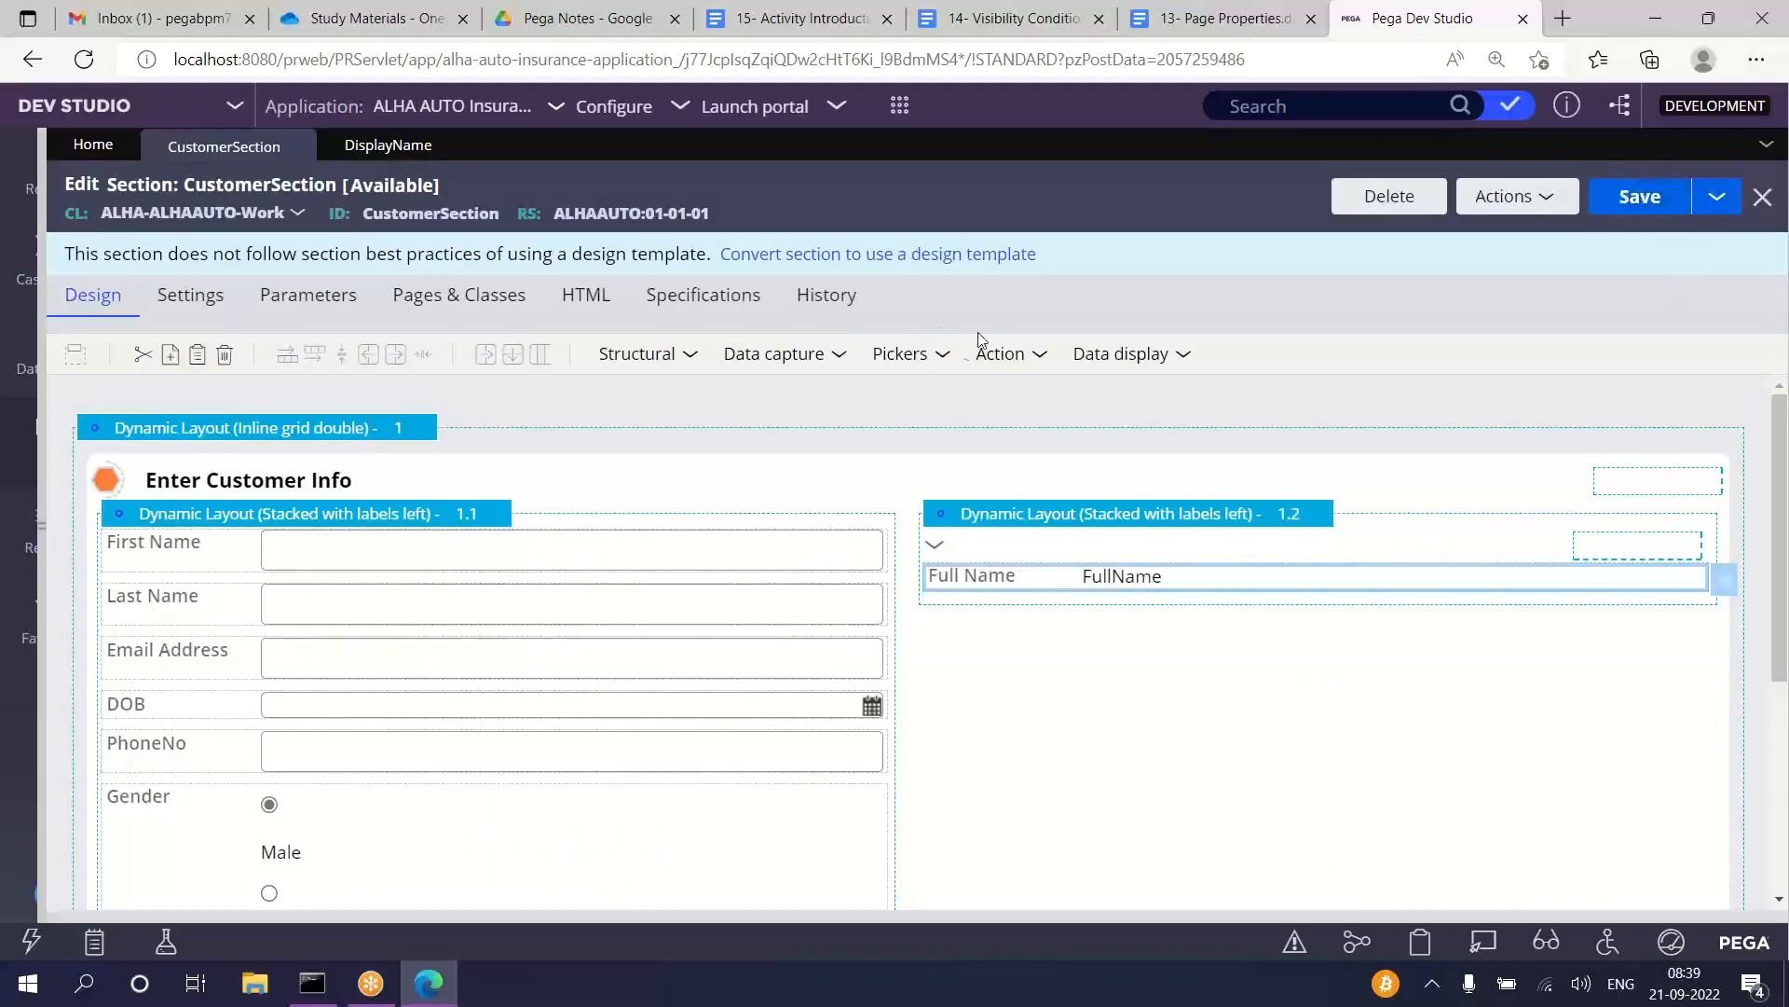
Step: Preview CustomerSection and enter a sample first name and last name to trigger the Full Name refresh
left_click(1556, 207)
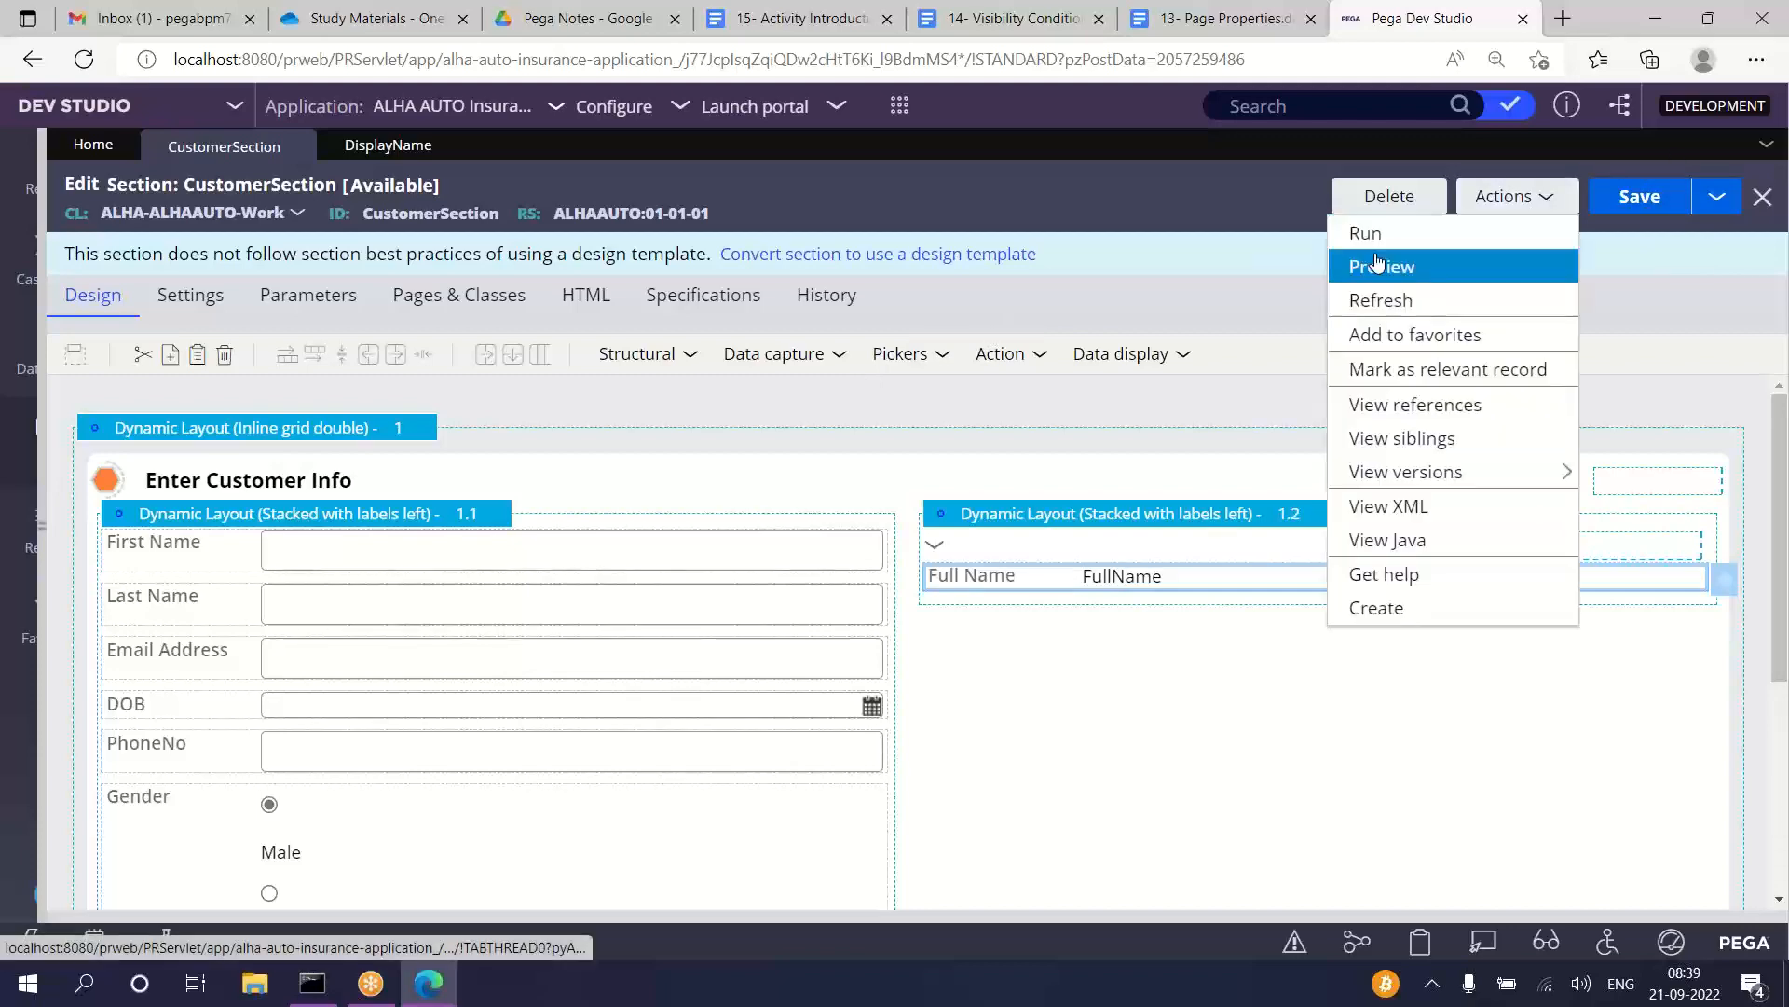
left_click(1387, 269)
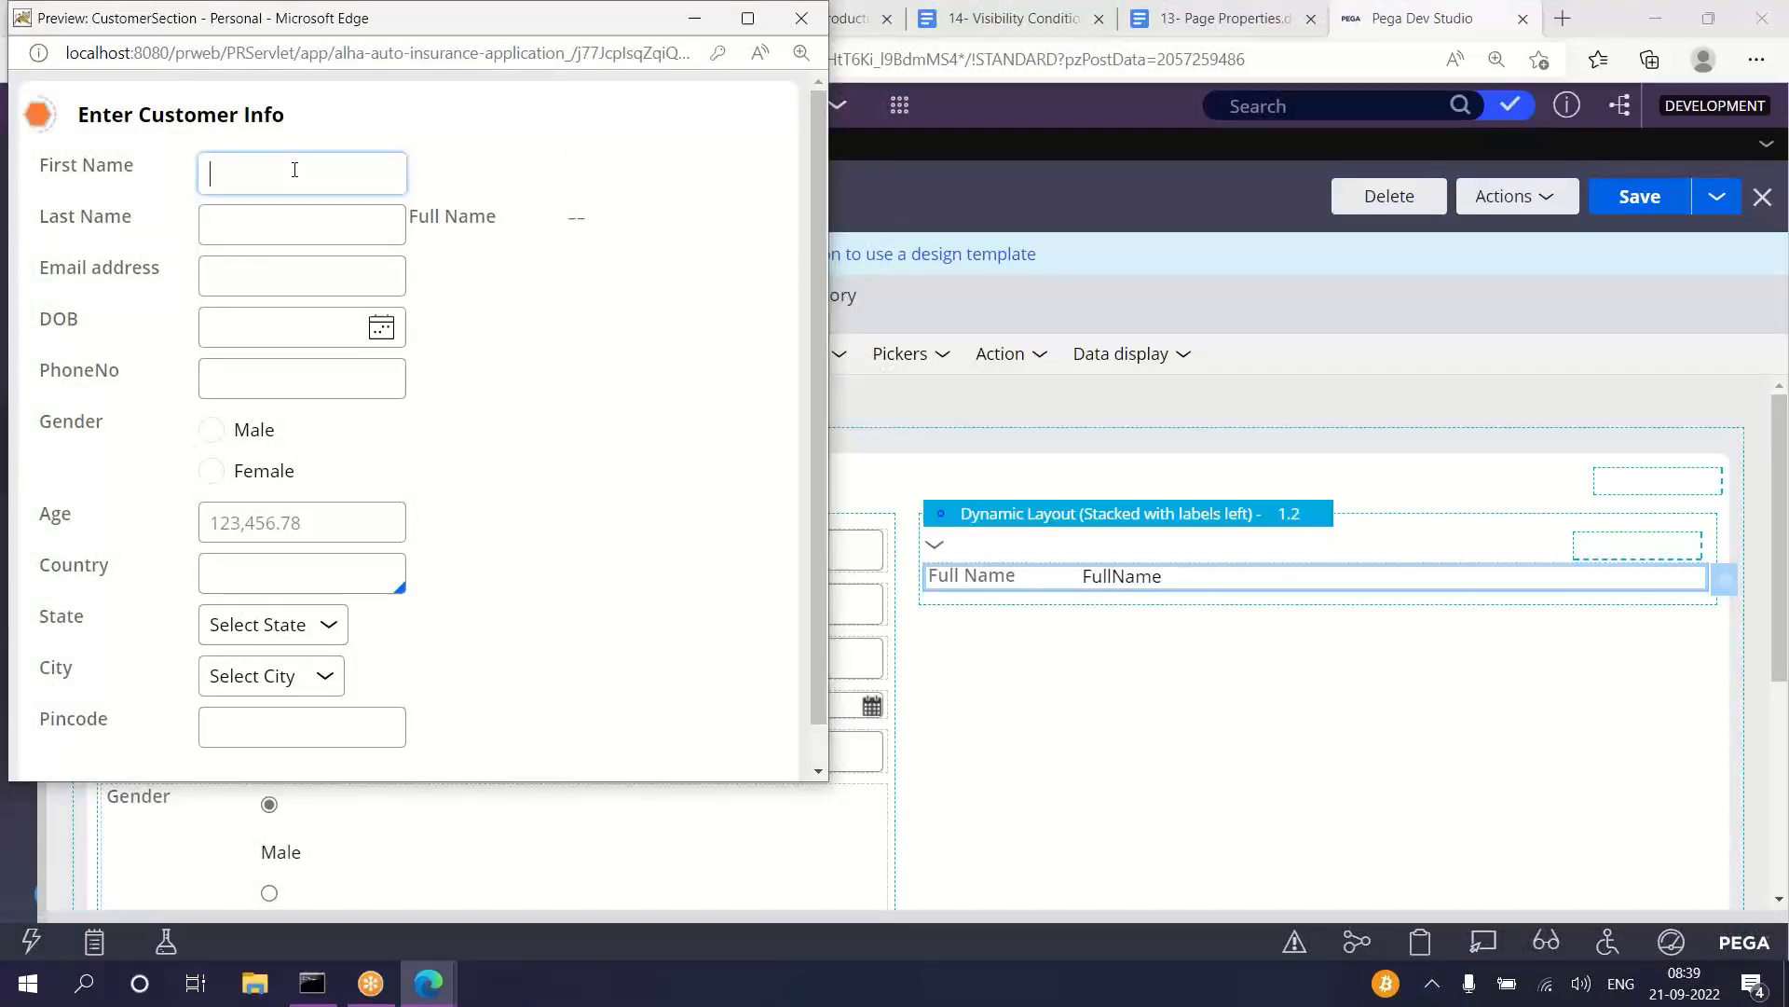
type("Sai")
left_click(258, 226)
type("Teja")
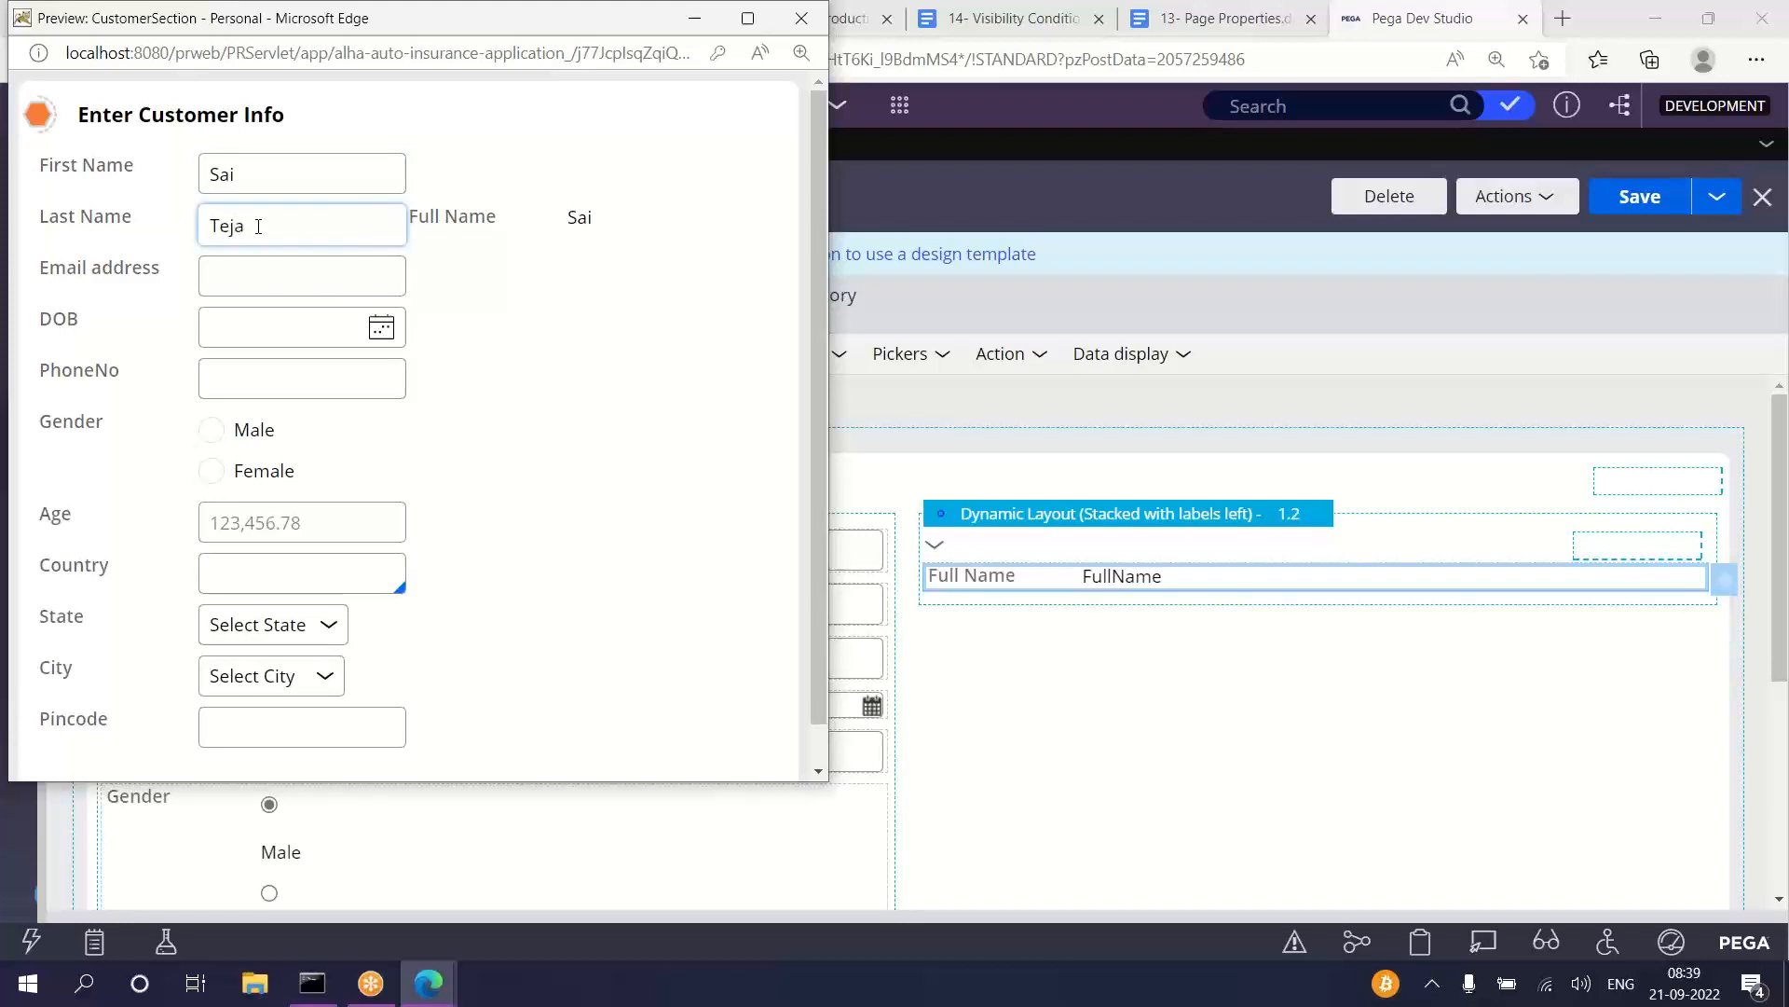
left_click(533, 269)
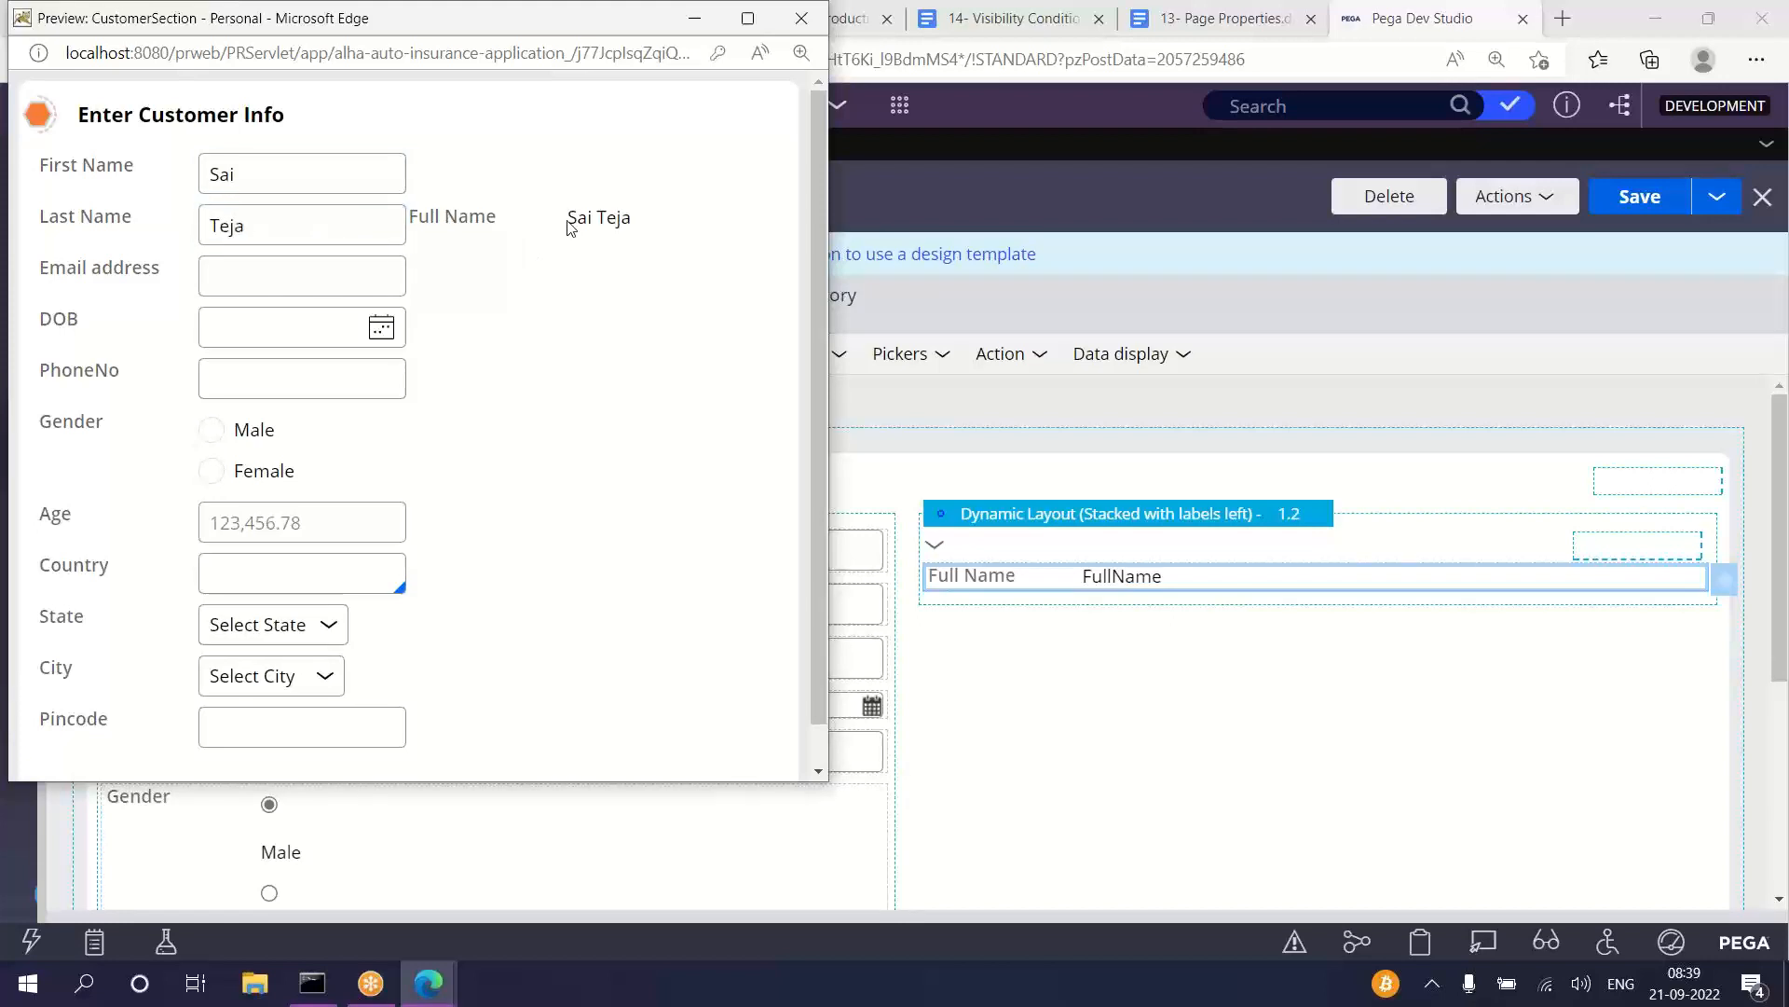
Step: Compare the Full Name value with the entered first and last names, and close the preview
left_click_drag(569, 219, 657, 235)
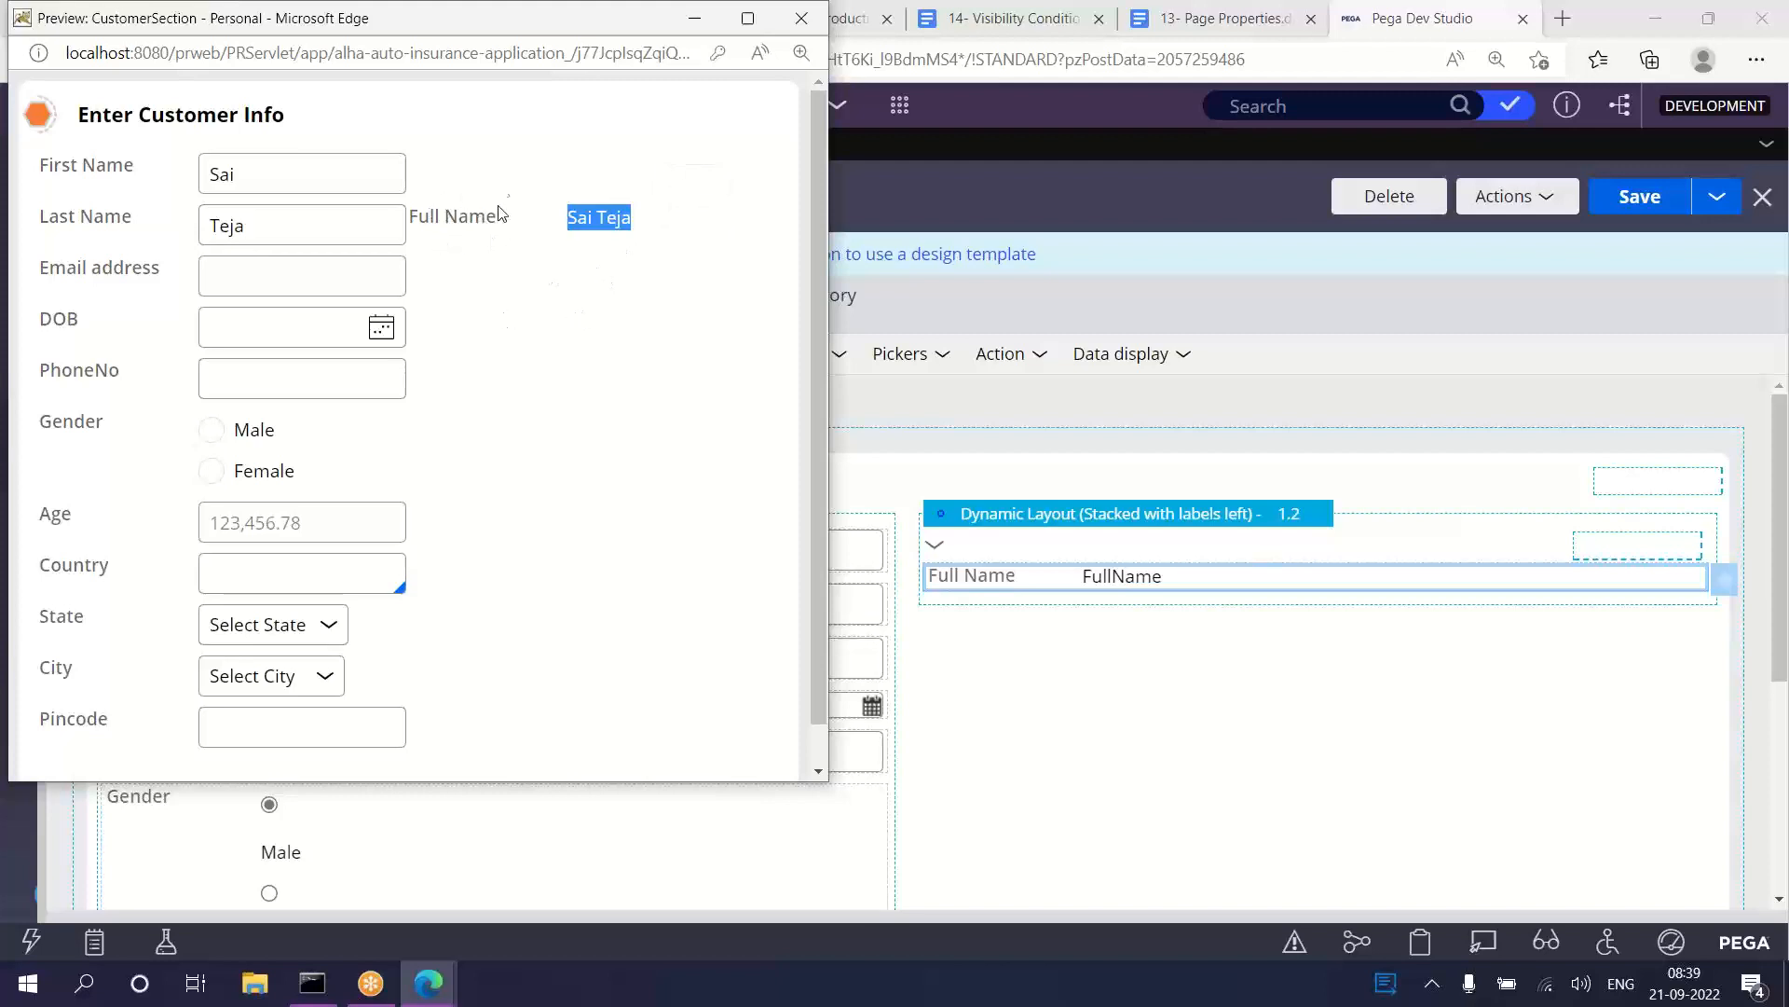
double_click(228, 173)
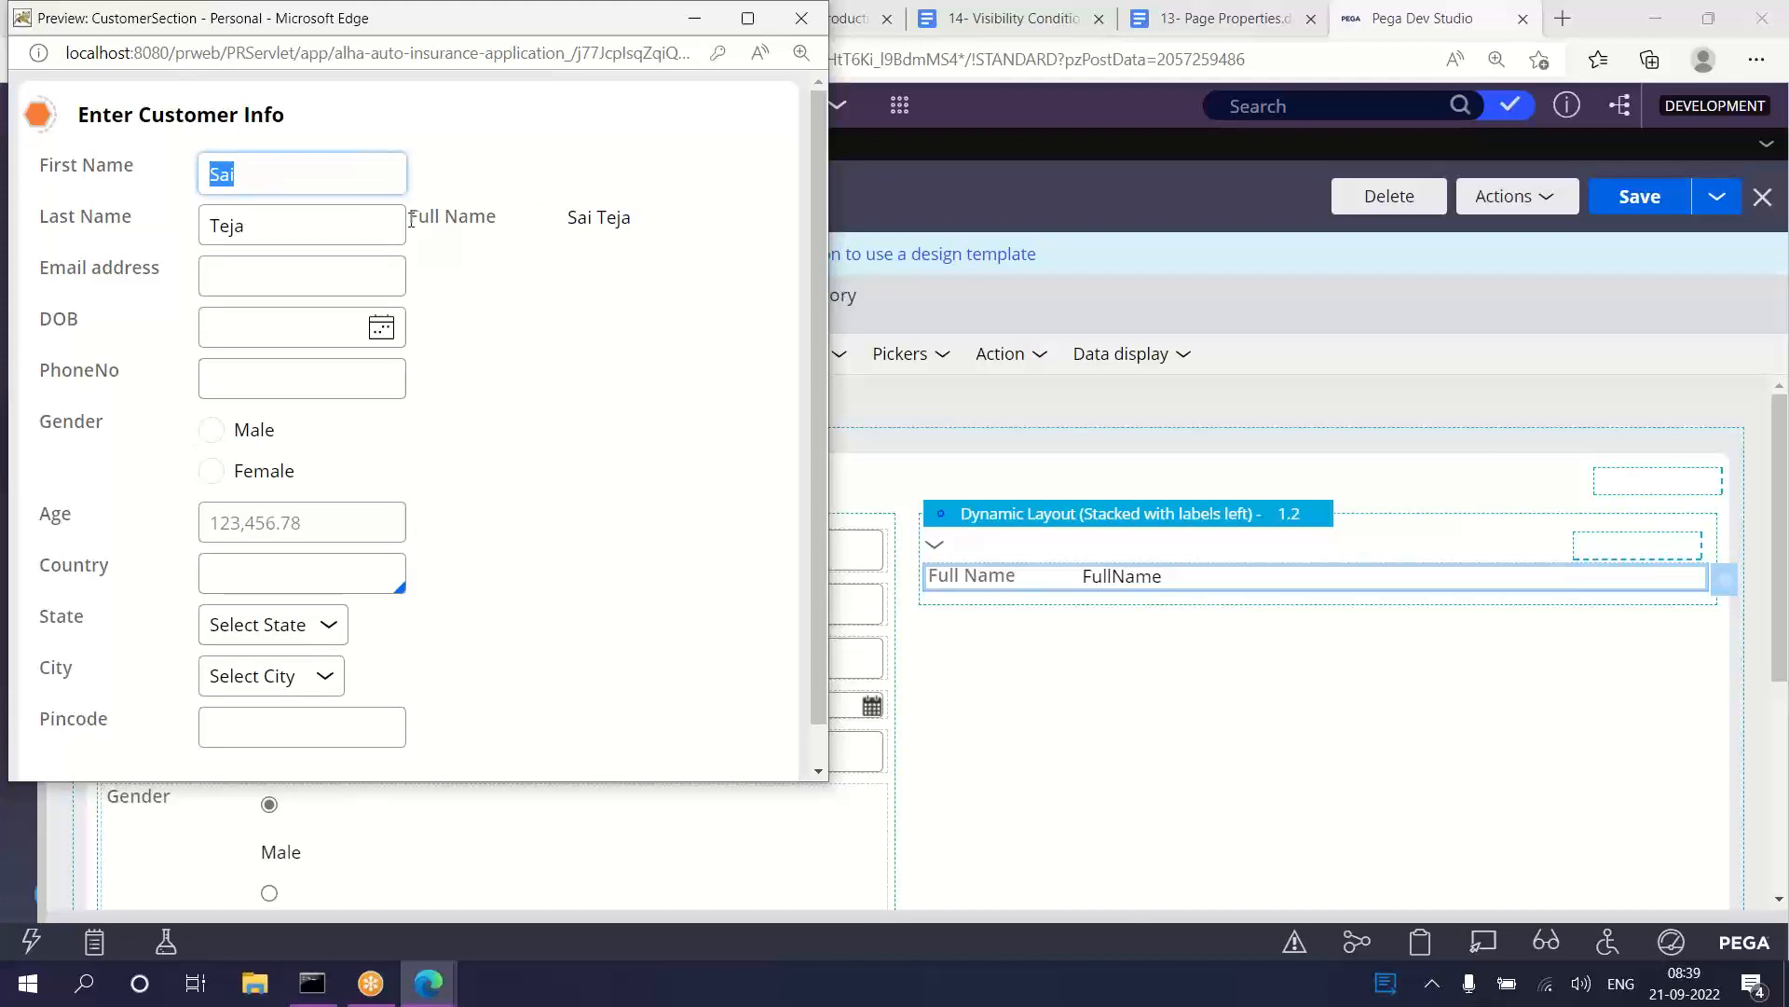
left_click_drag(411, 220, 655, 222)
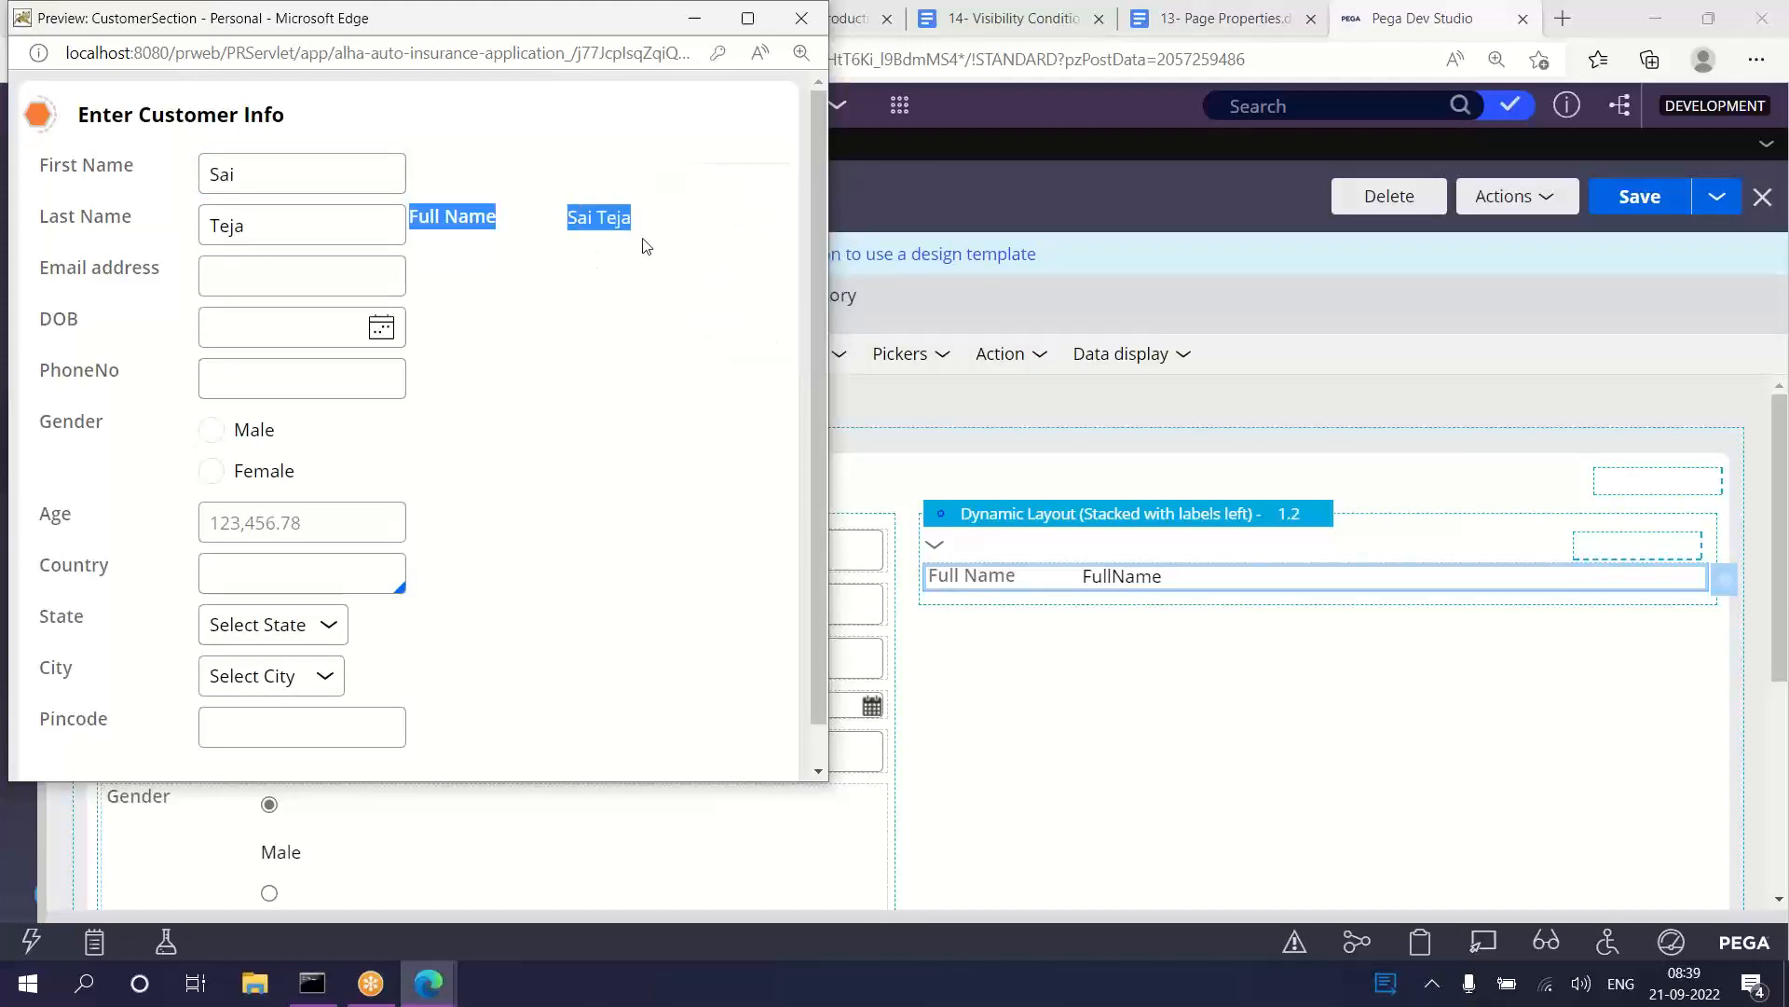
left_click(648, 245)
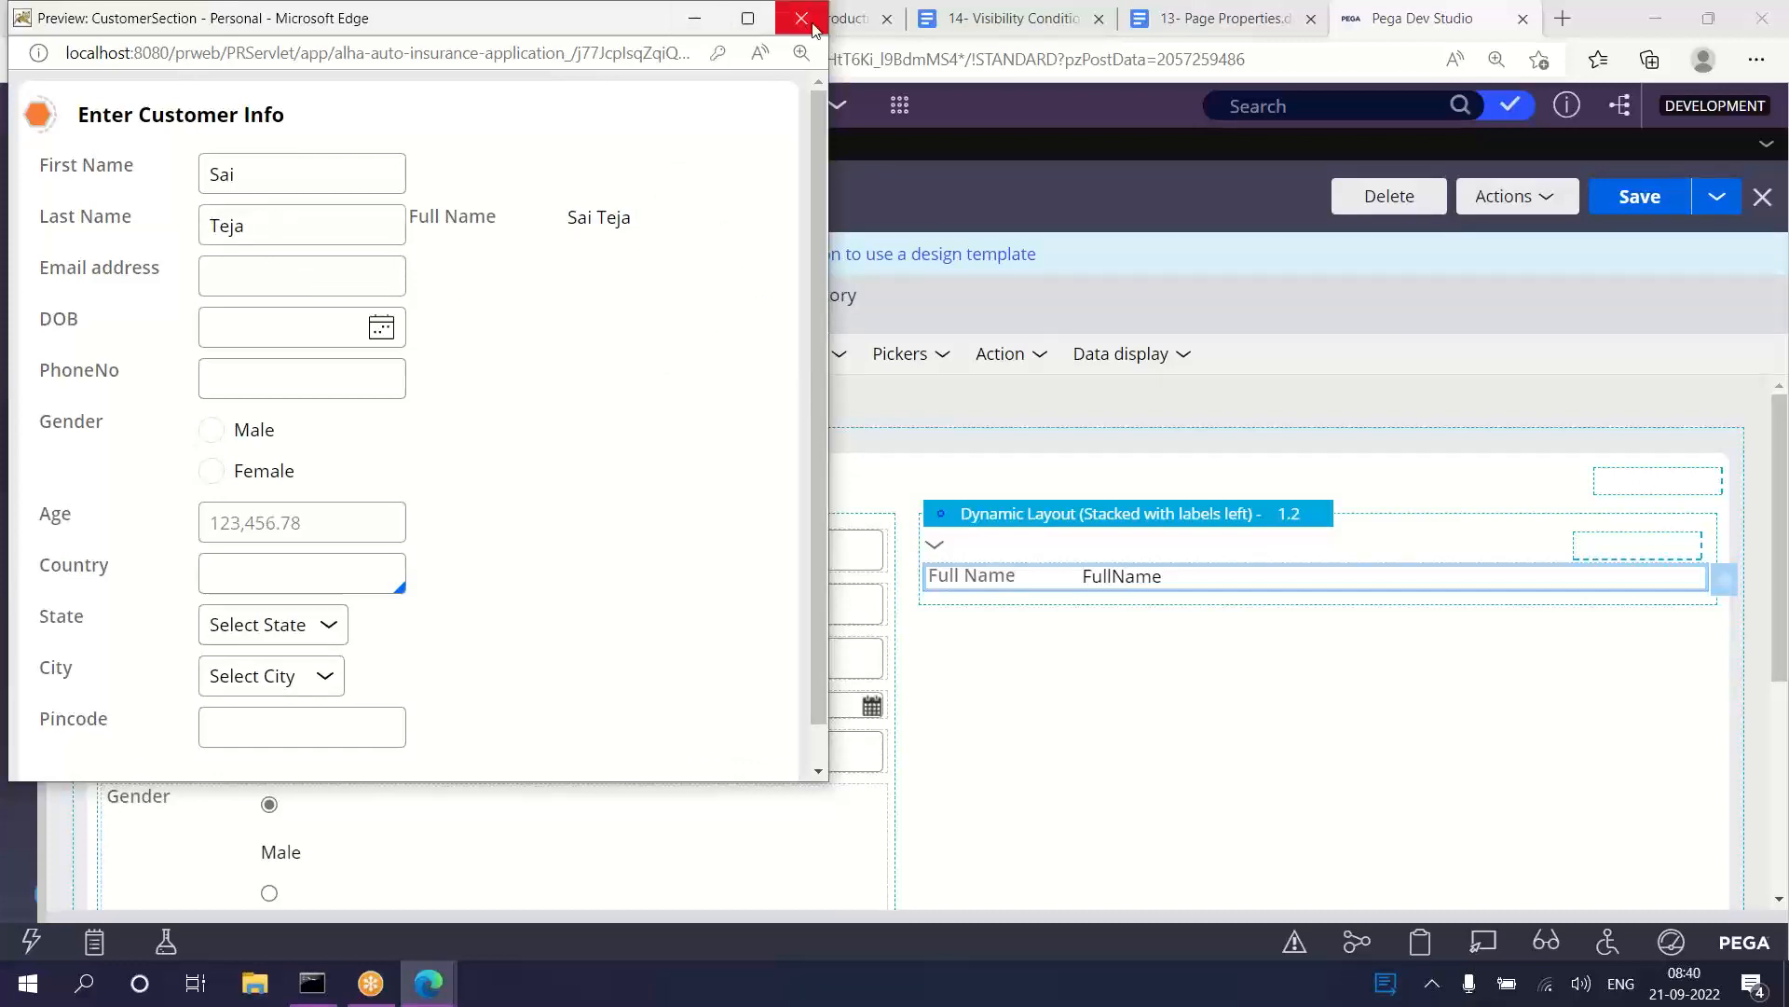
left_click(802, 18)
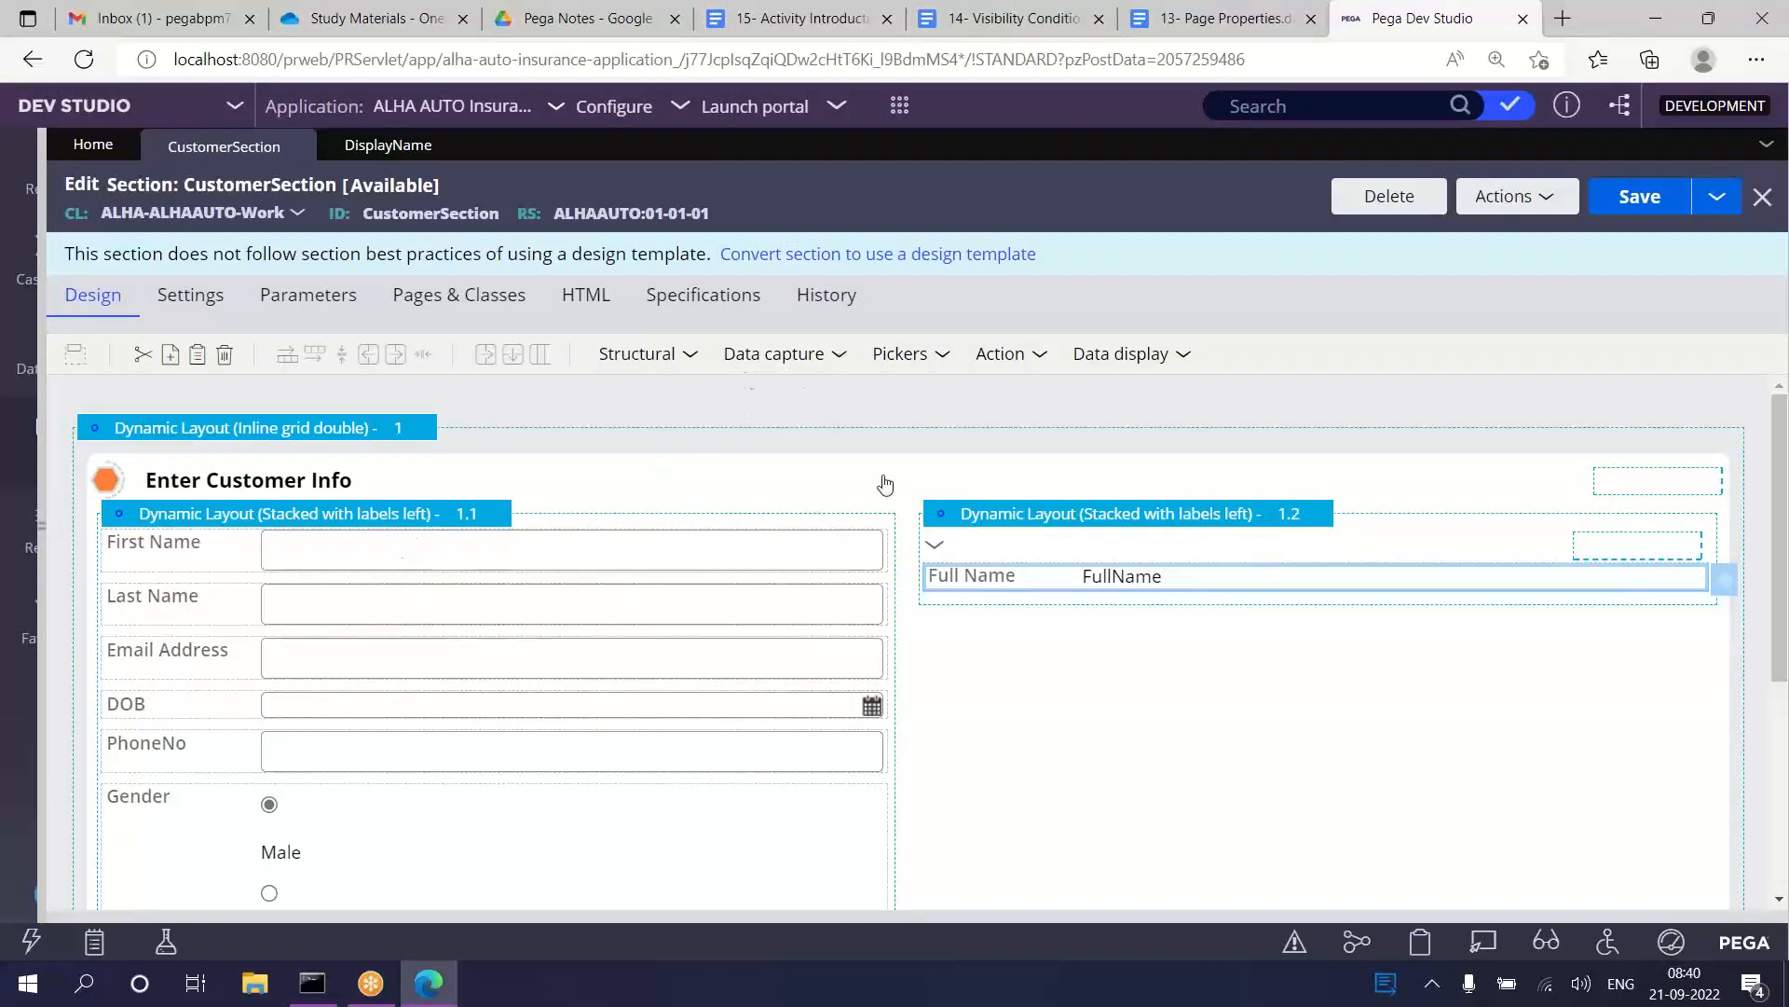
Step: Copy the Full Name dynamic layout and paste it below the customer fields layout 1.1
left_click(623, 555)
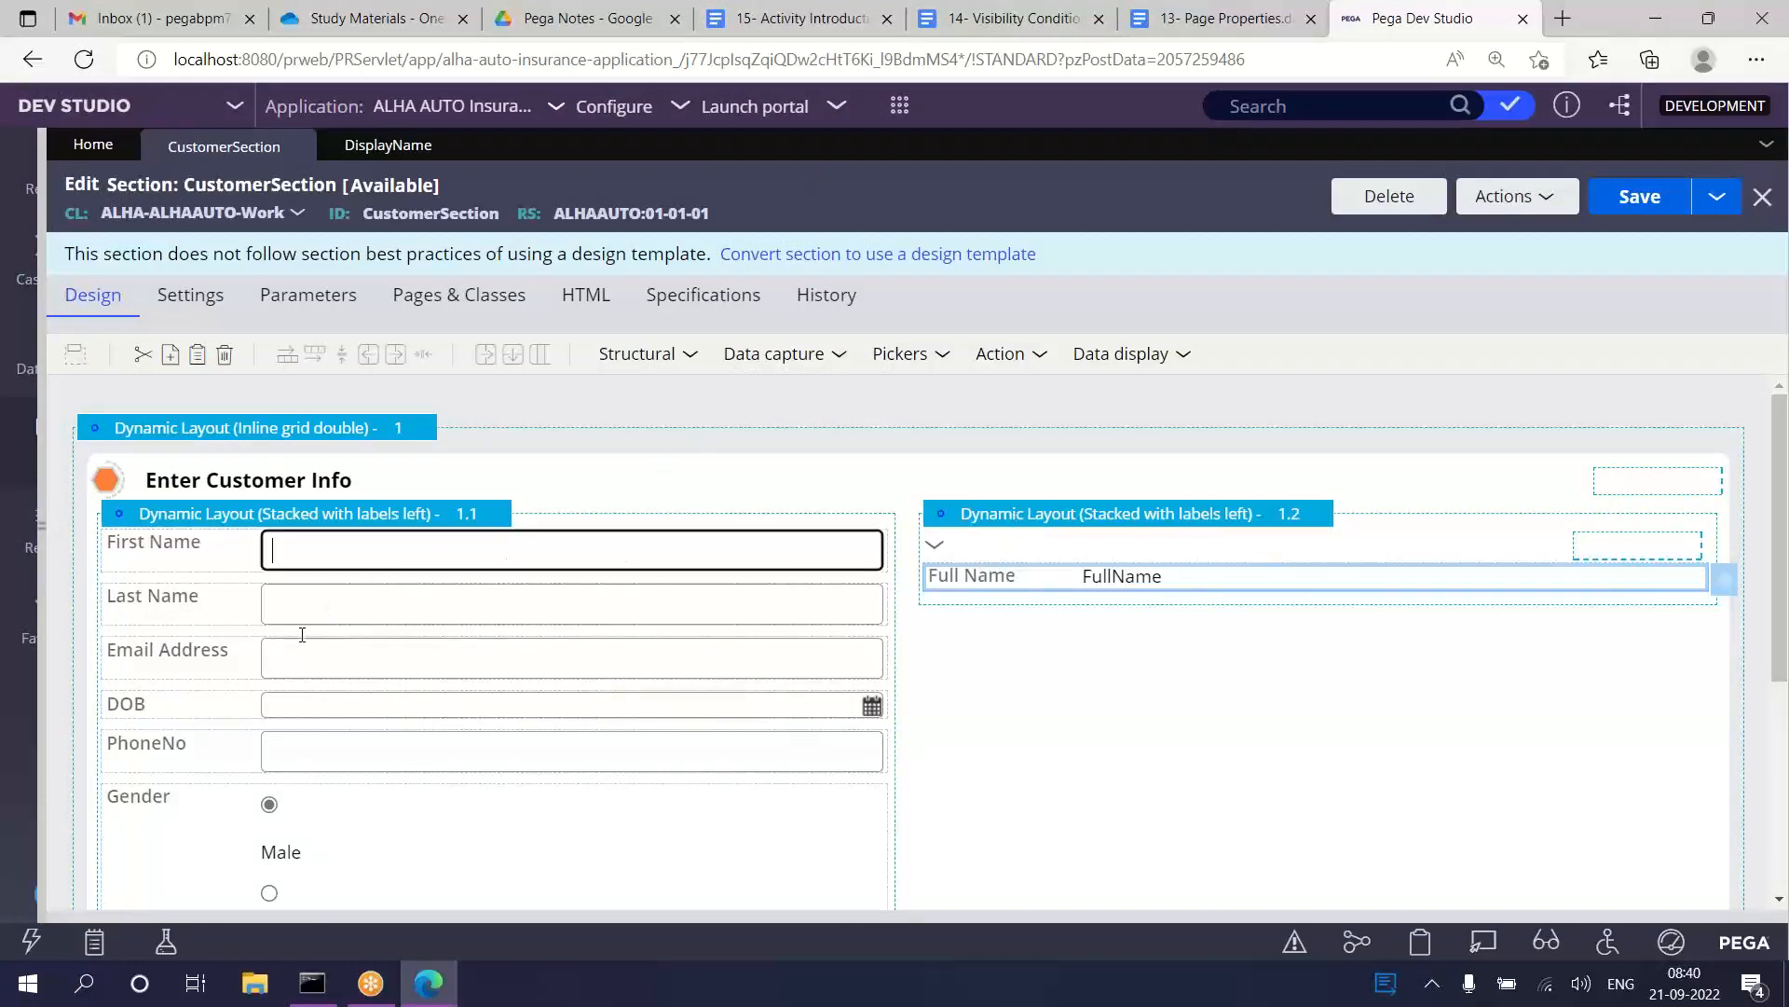
left_click(1073, 719)
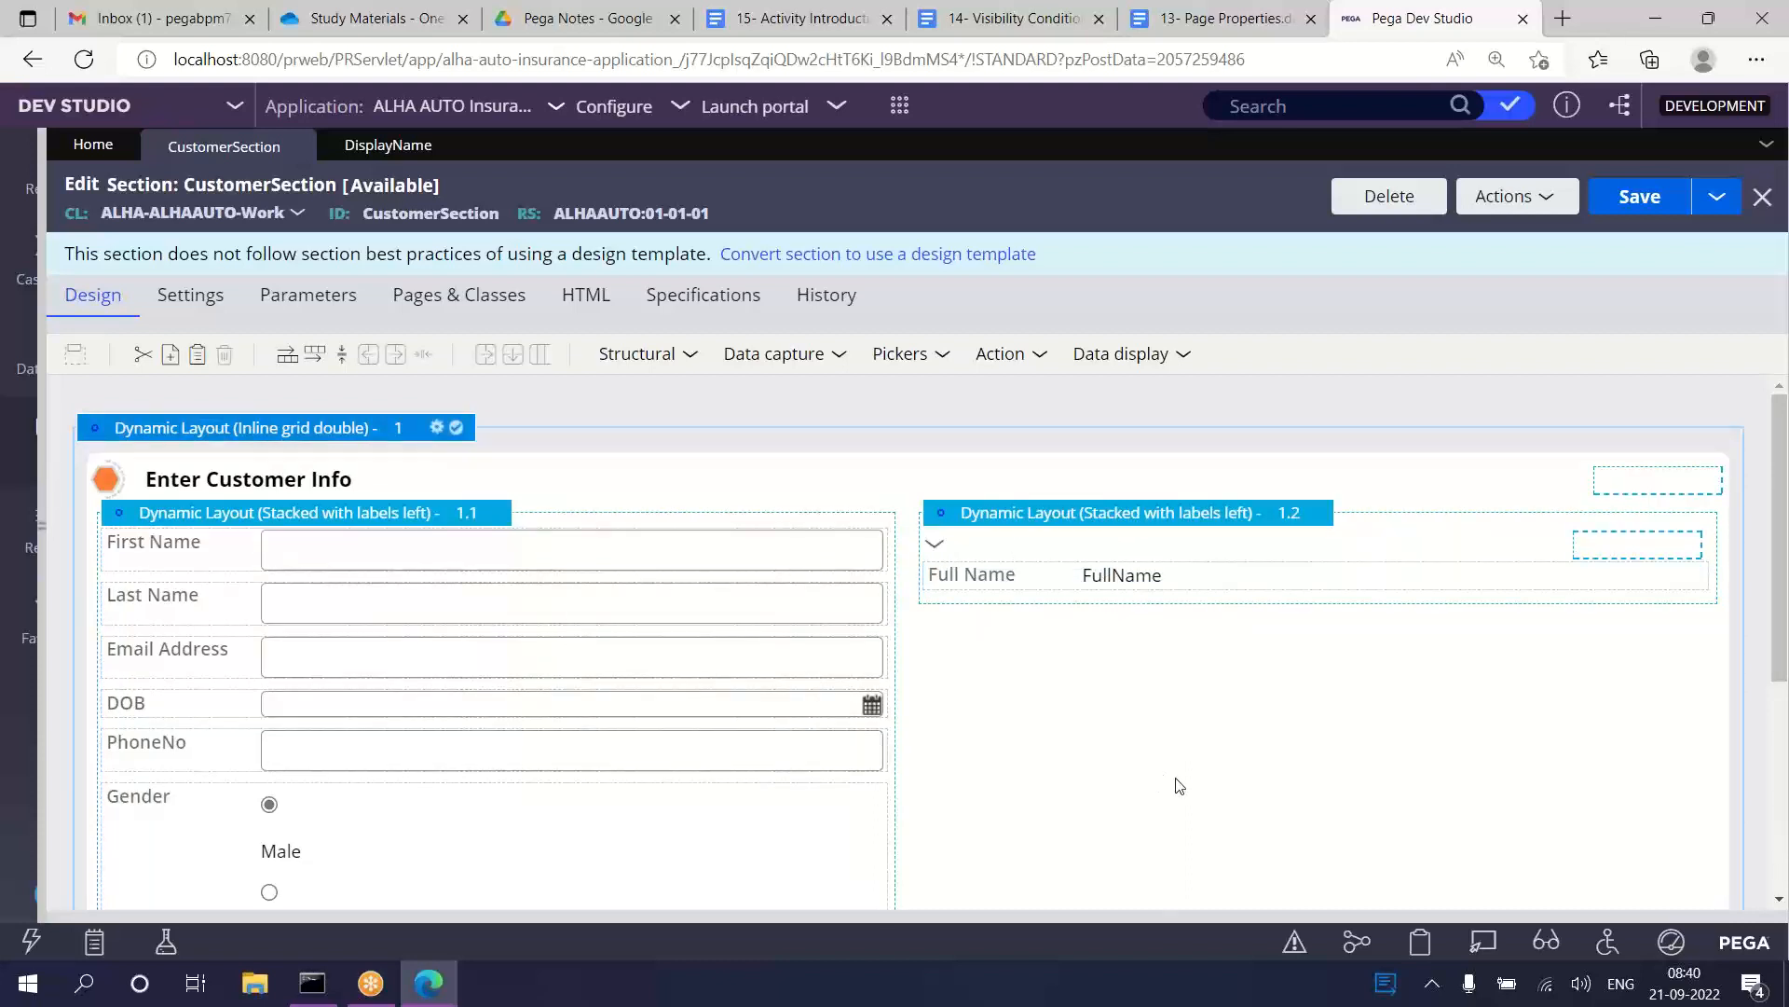
right_click(1198, 522)
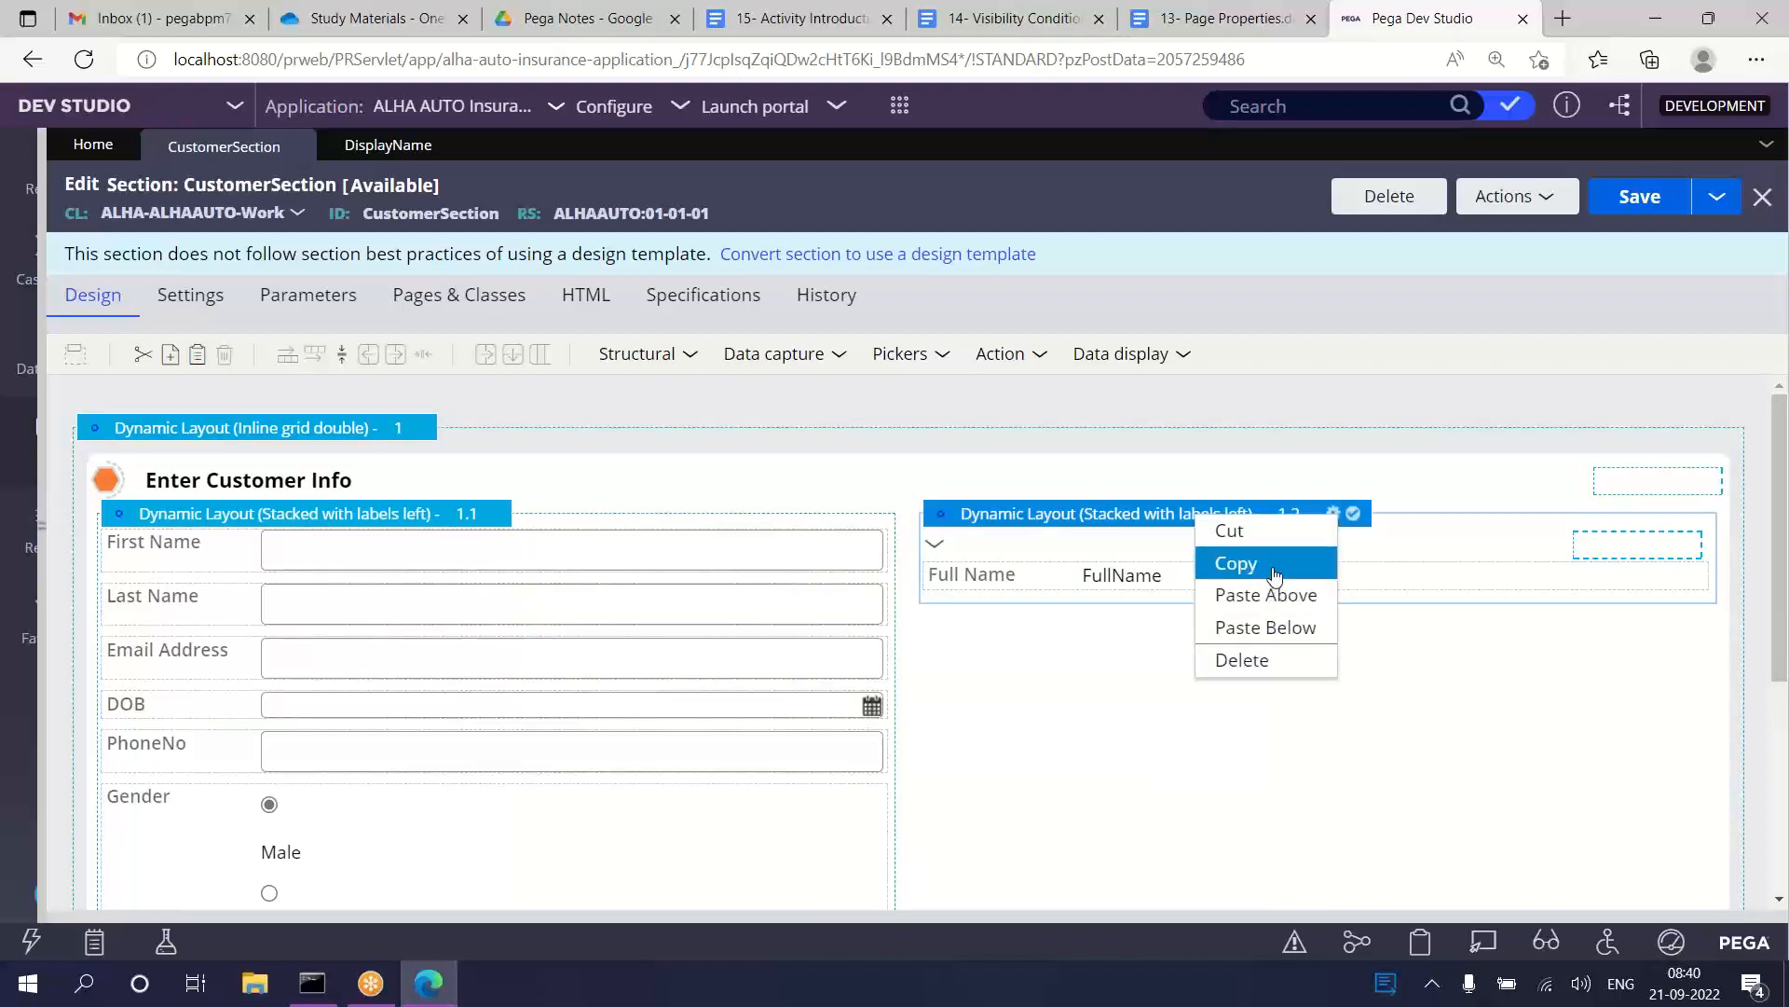
left_click(1275, 573)
right_click(183, 557)
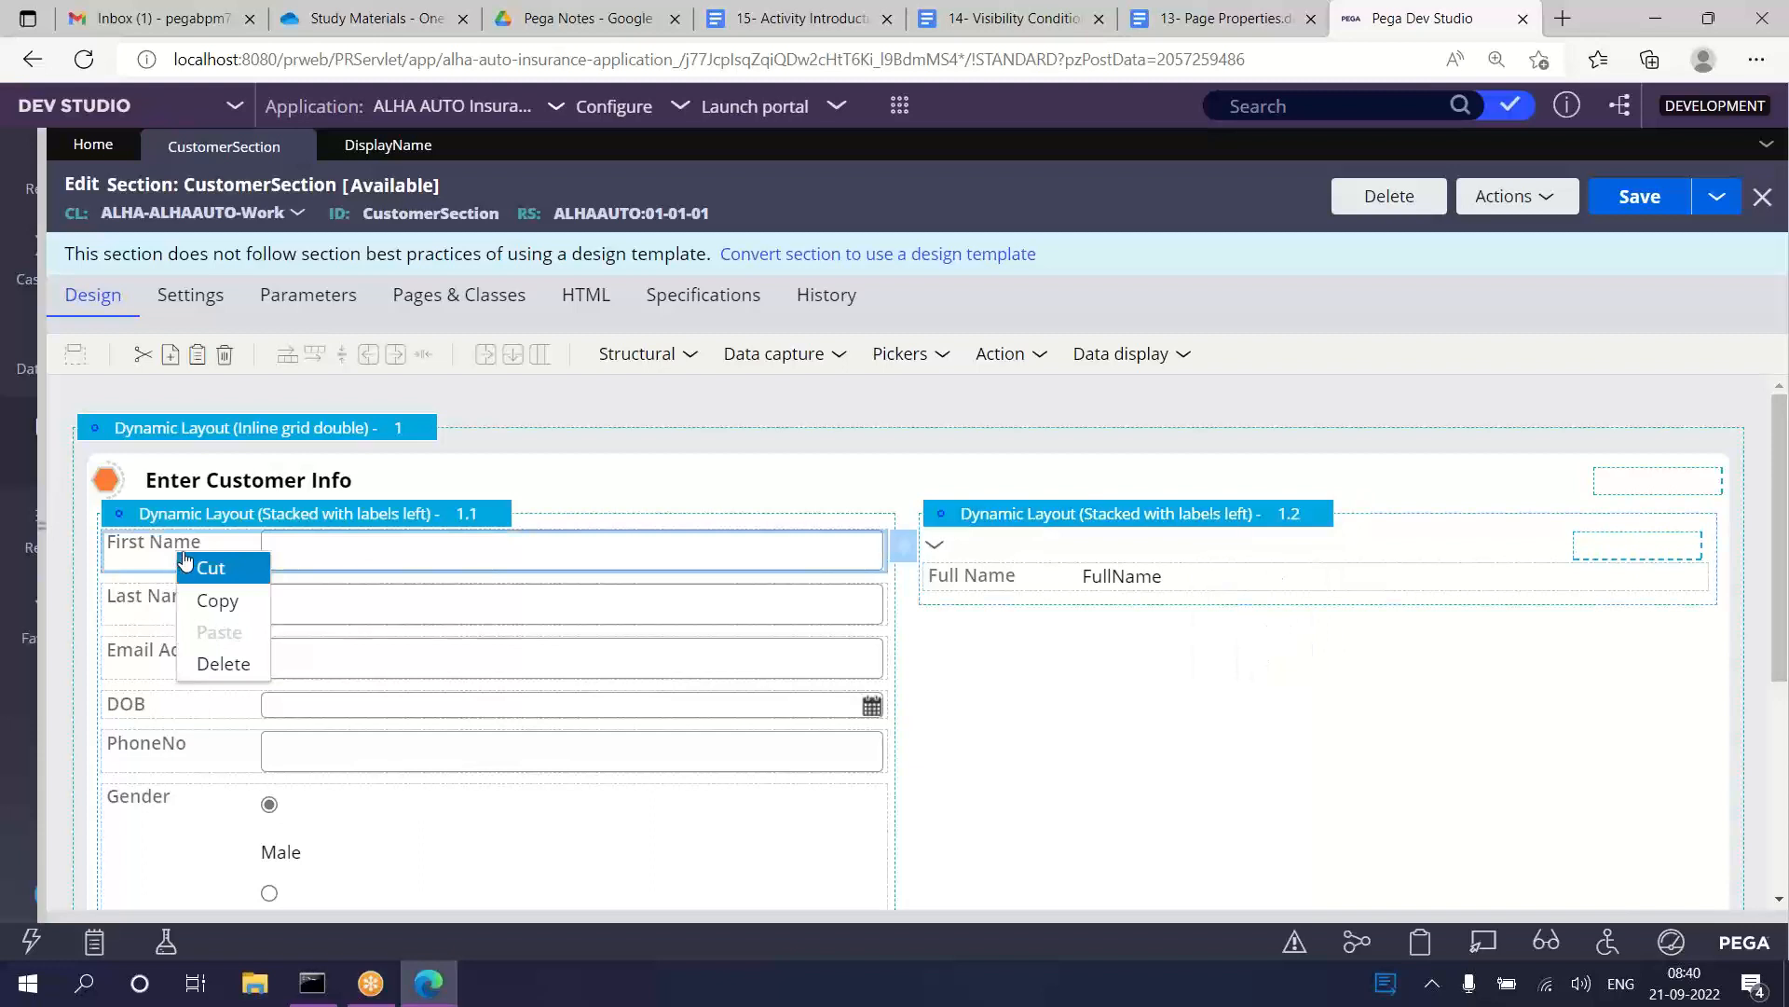
right_click(214, 522)
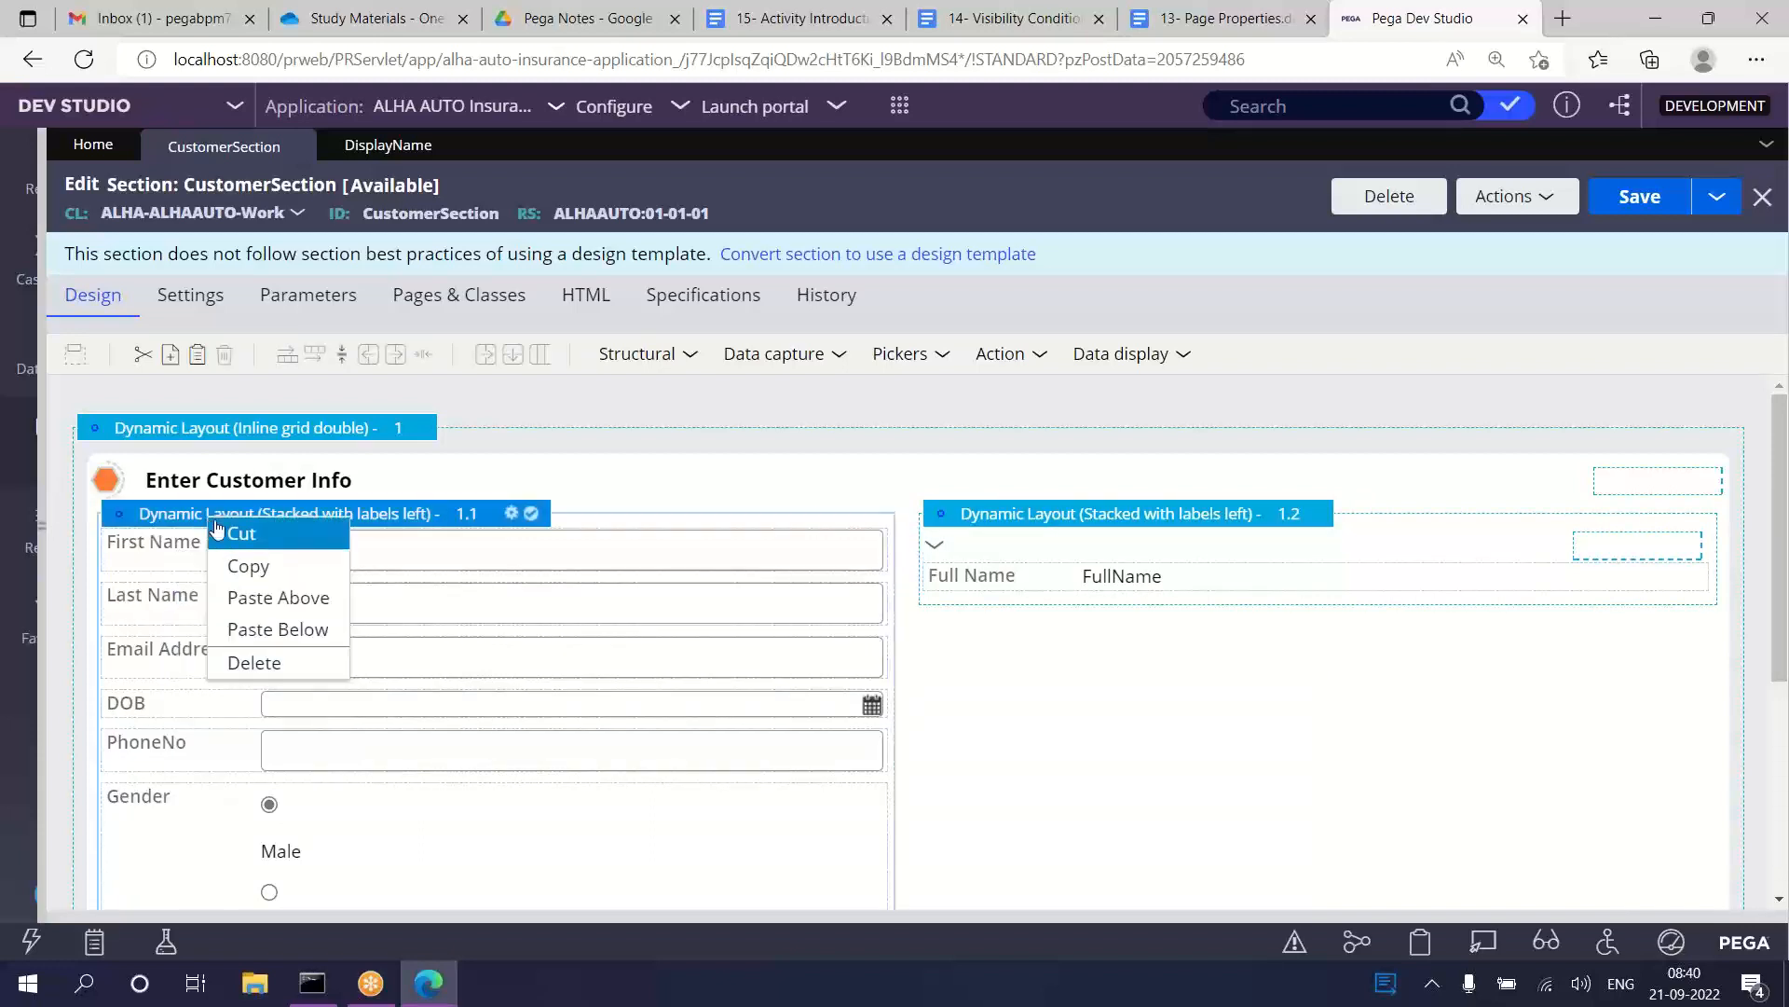
left_click(276, 624)
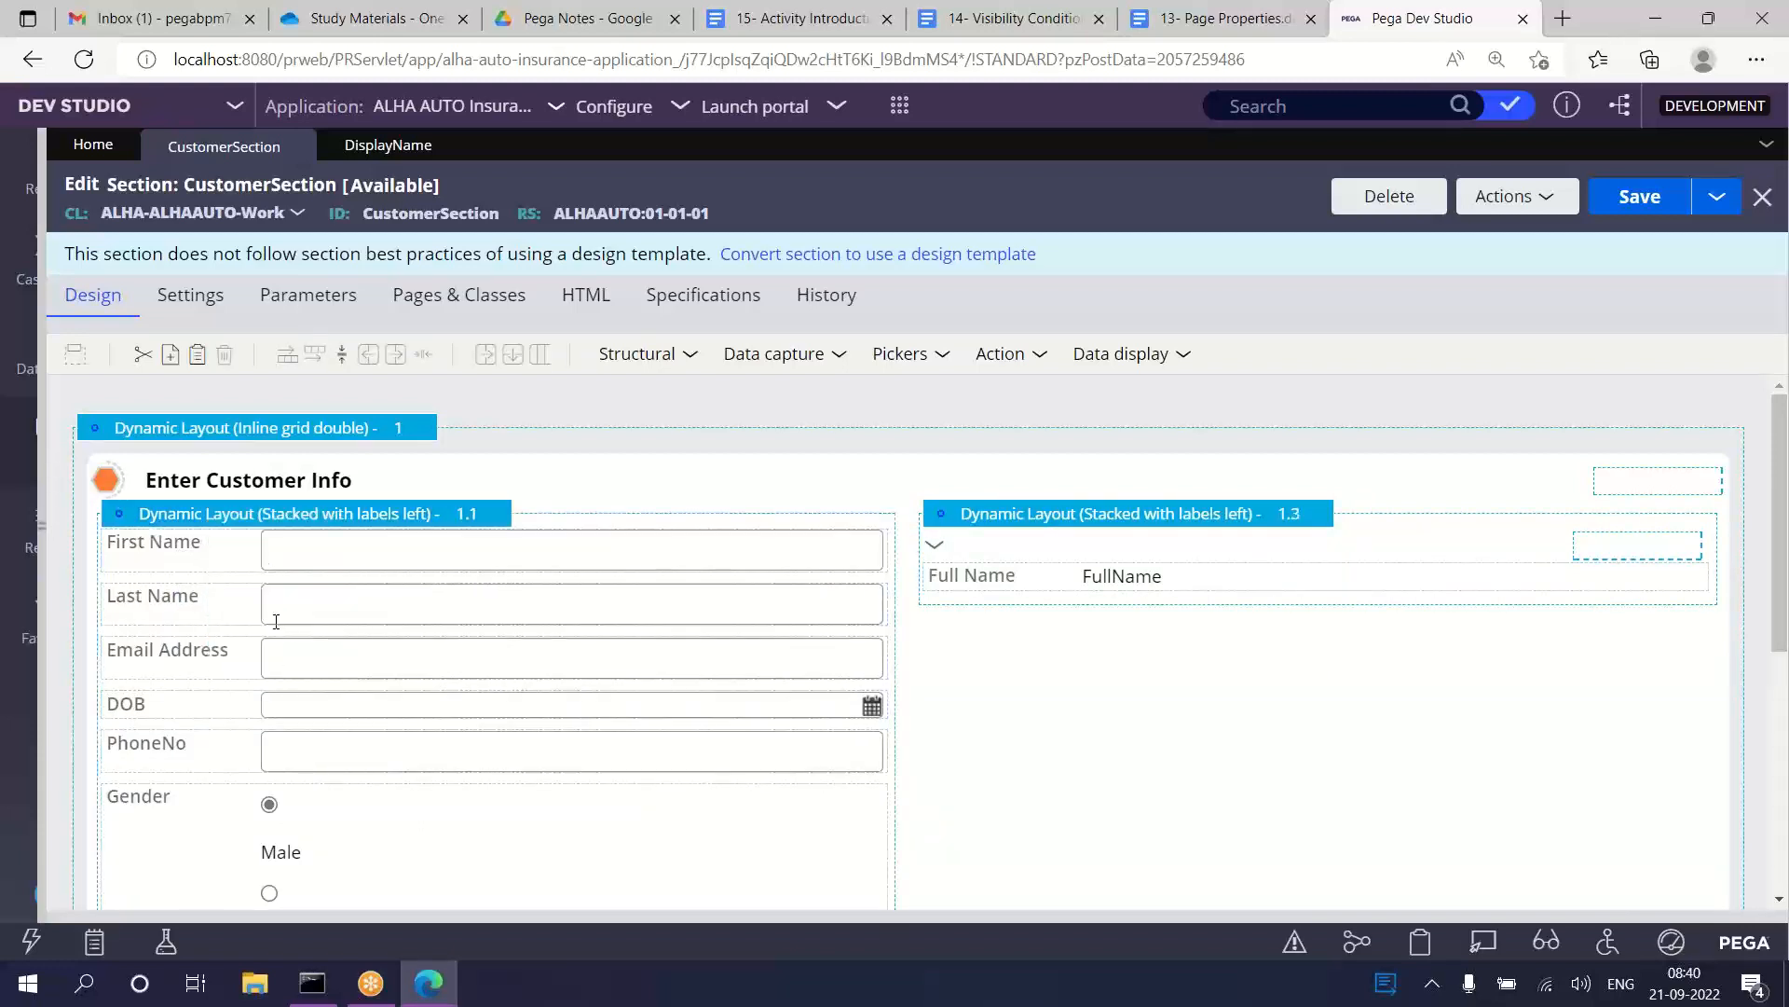
Step: Delete the original Full Name dynamic layout 1.3 and check the arrangement of the section
scroll(1327, 871, "down", 5)
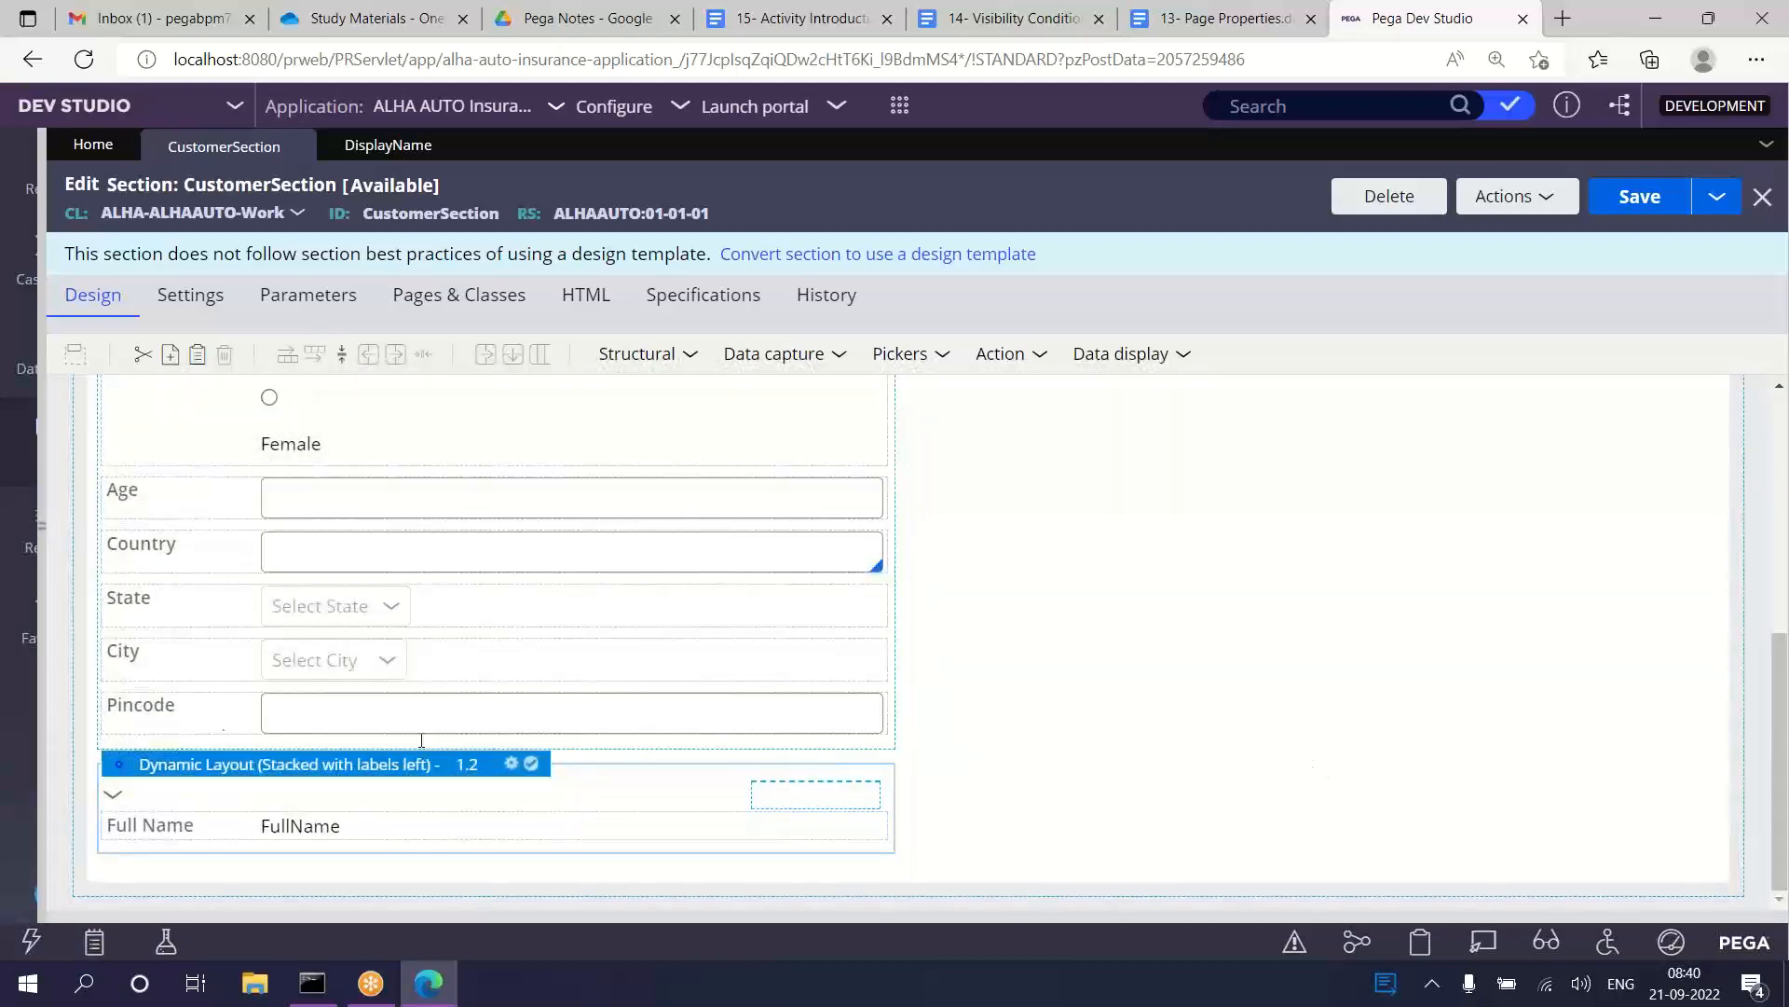
scroll(1128, 681, "up", 5)
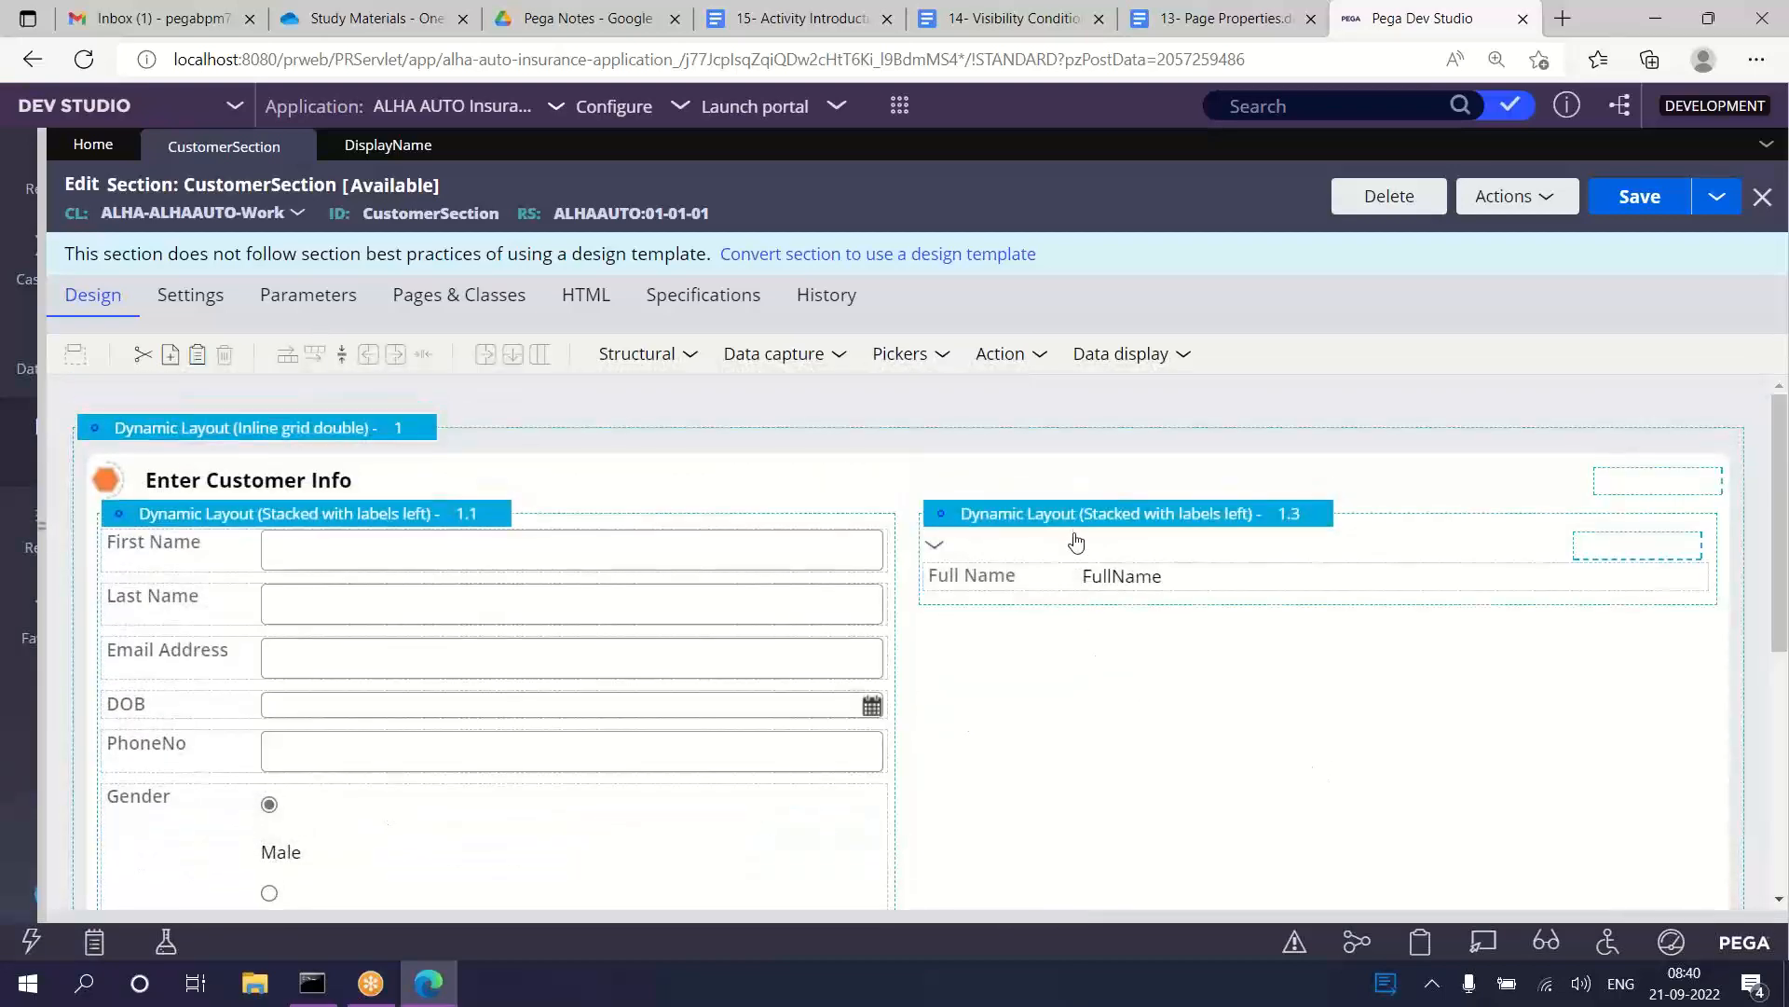
right_click(1072, 522)
left_click(1116, 668)
scroll(988, 634, "down", 4)
scroll(1016, 572, "up", 4)
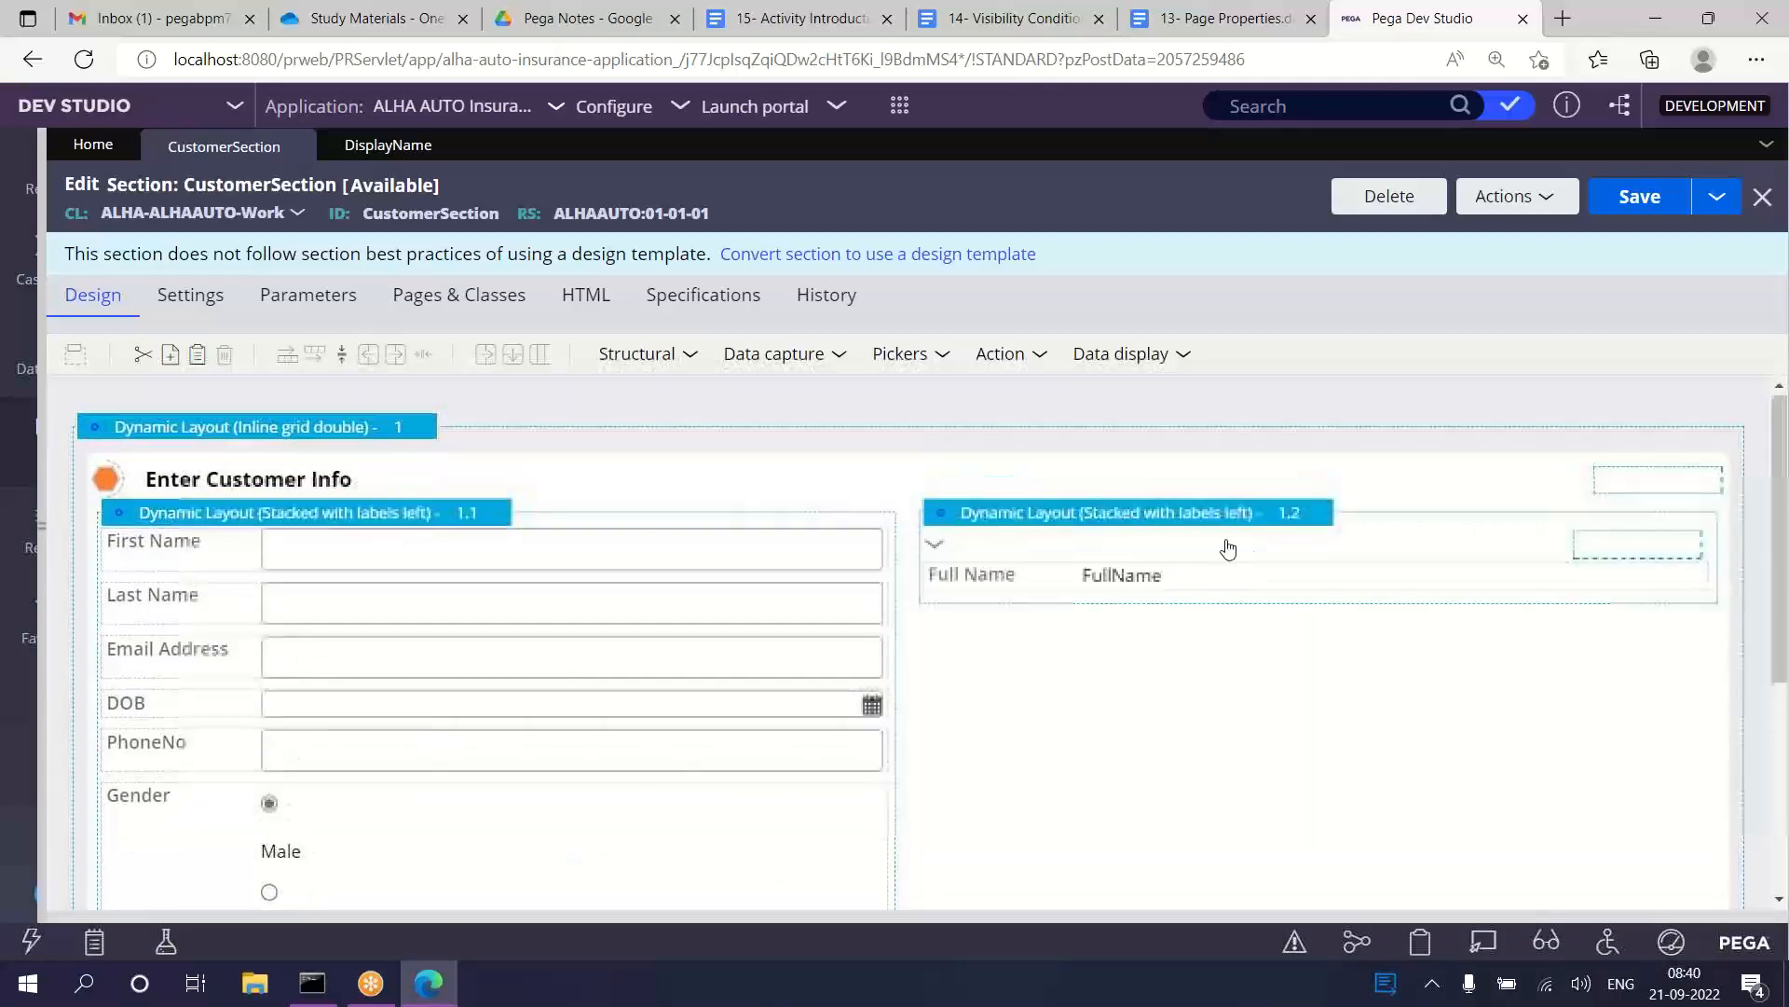
left_click(979, 565)
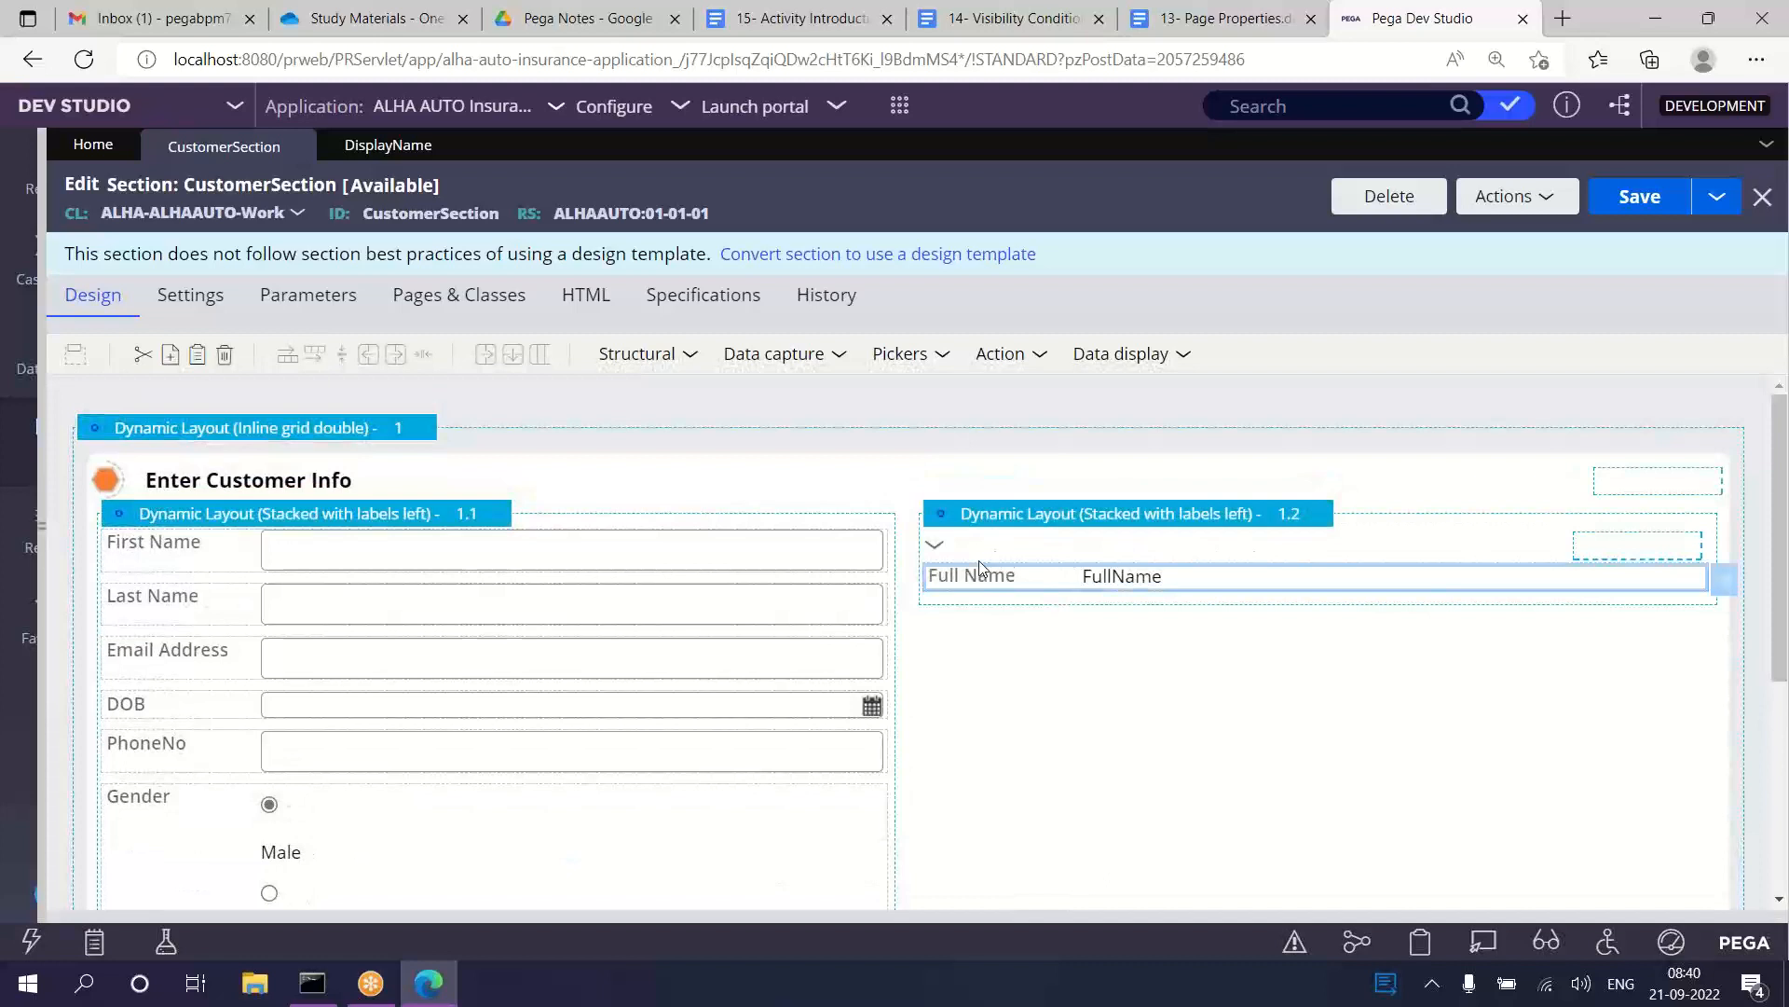
left_click(1016, 521)
left_click(1198, 709)
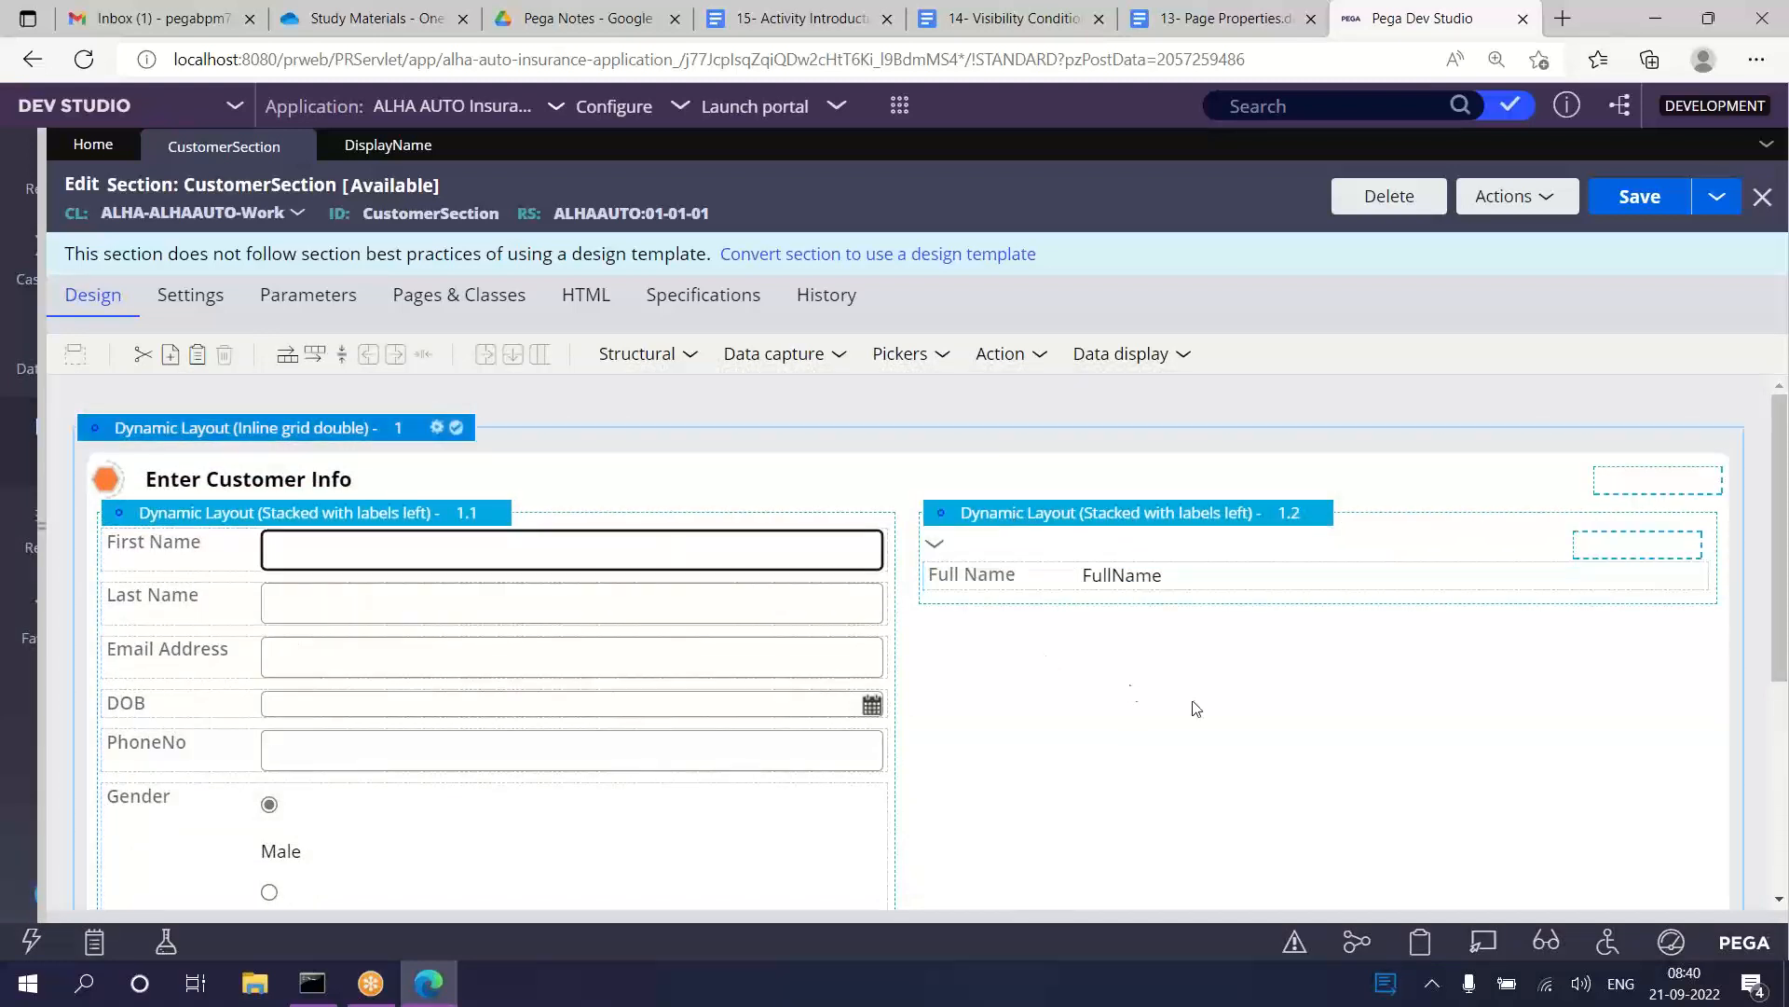
left_click(1096, 523)
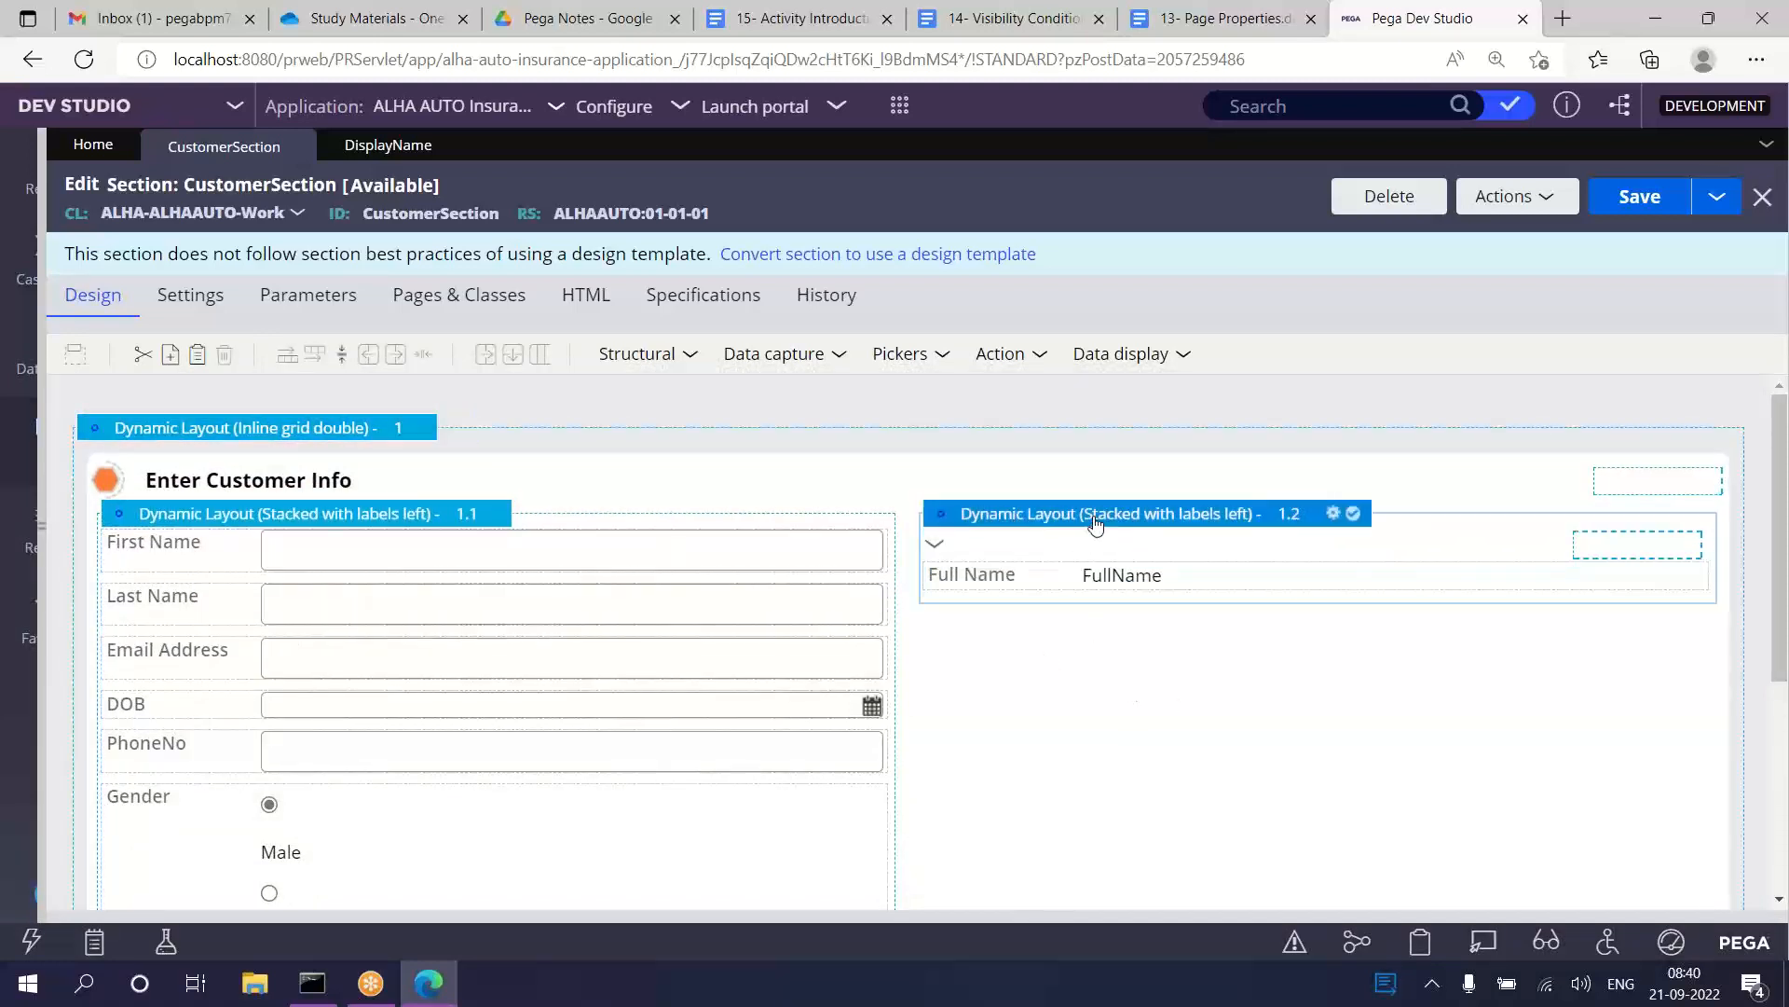
left_click(831, 545)
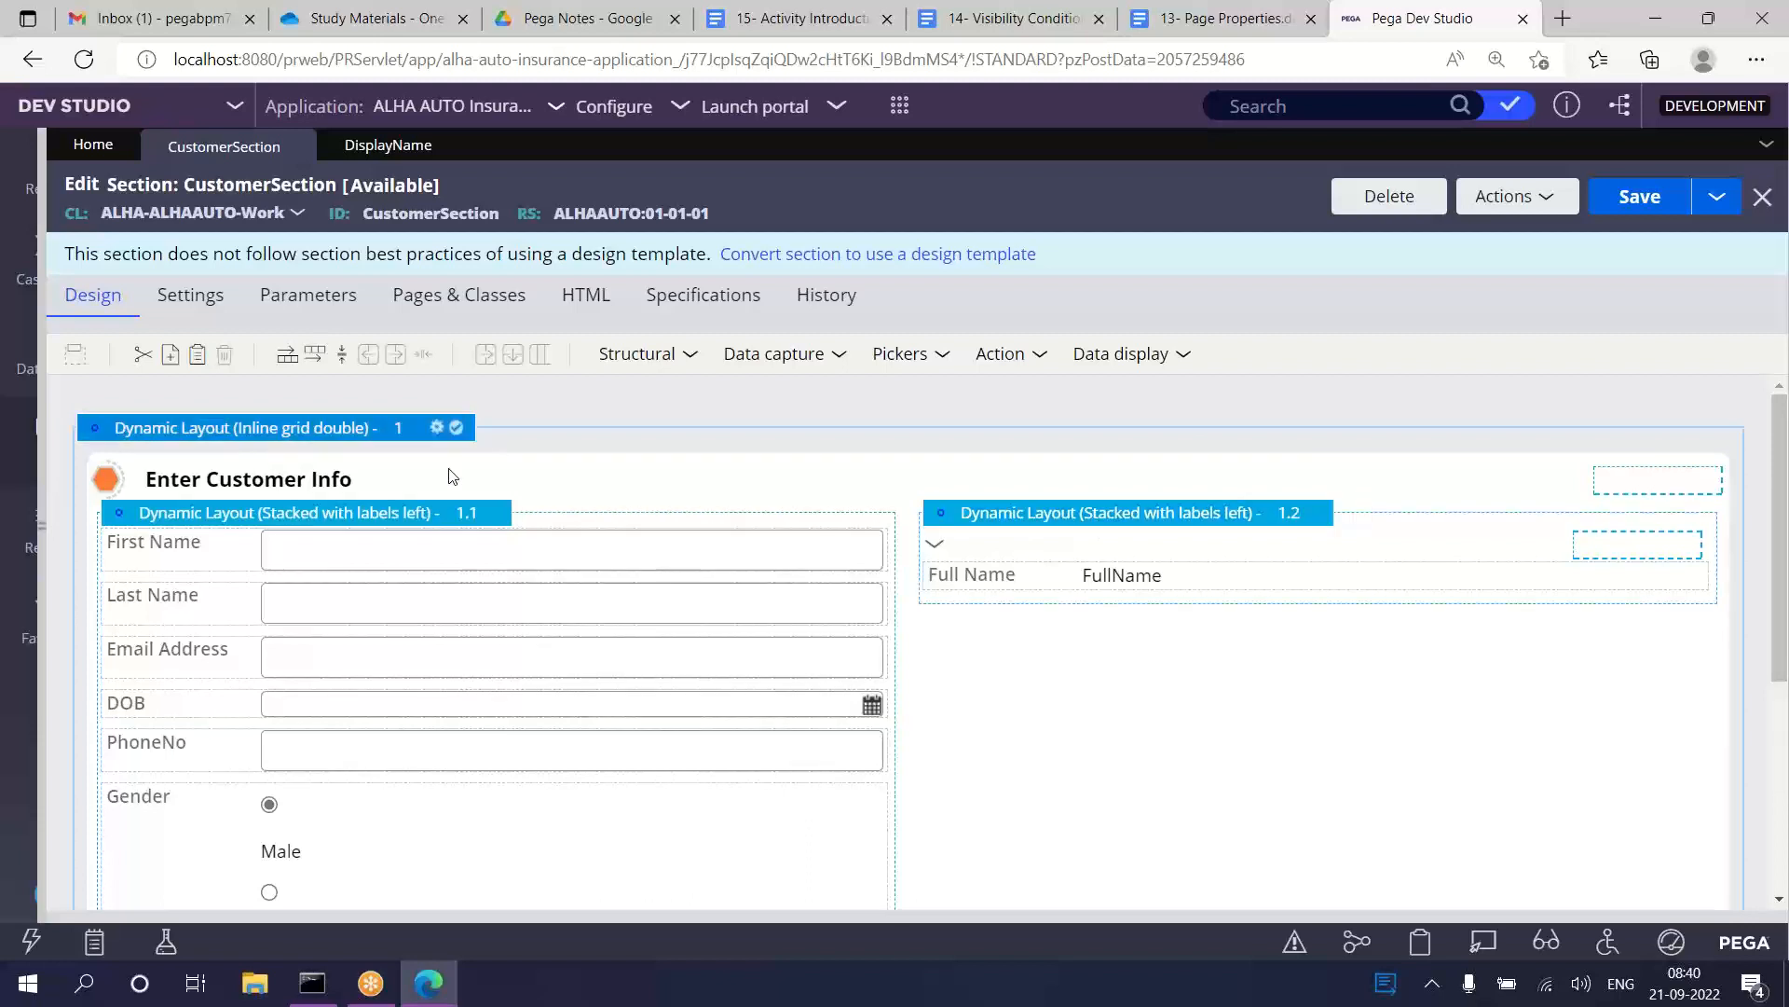
Step: Insert a dynamic layout between the Last Name and Email Address fields in layout 1.1
left_click(657, 355)
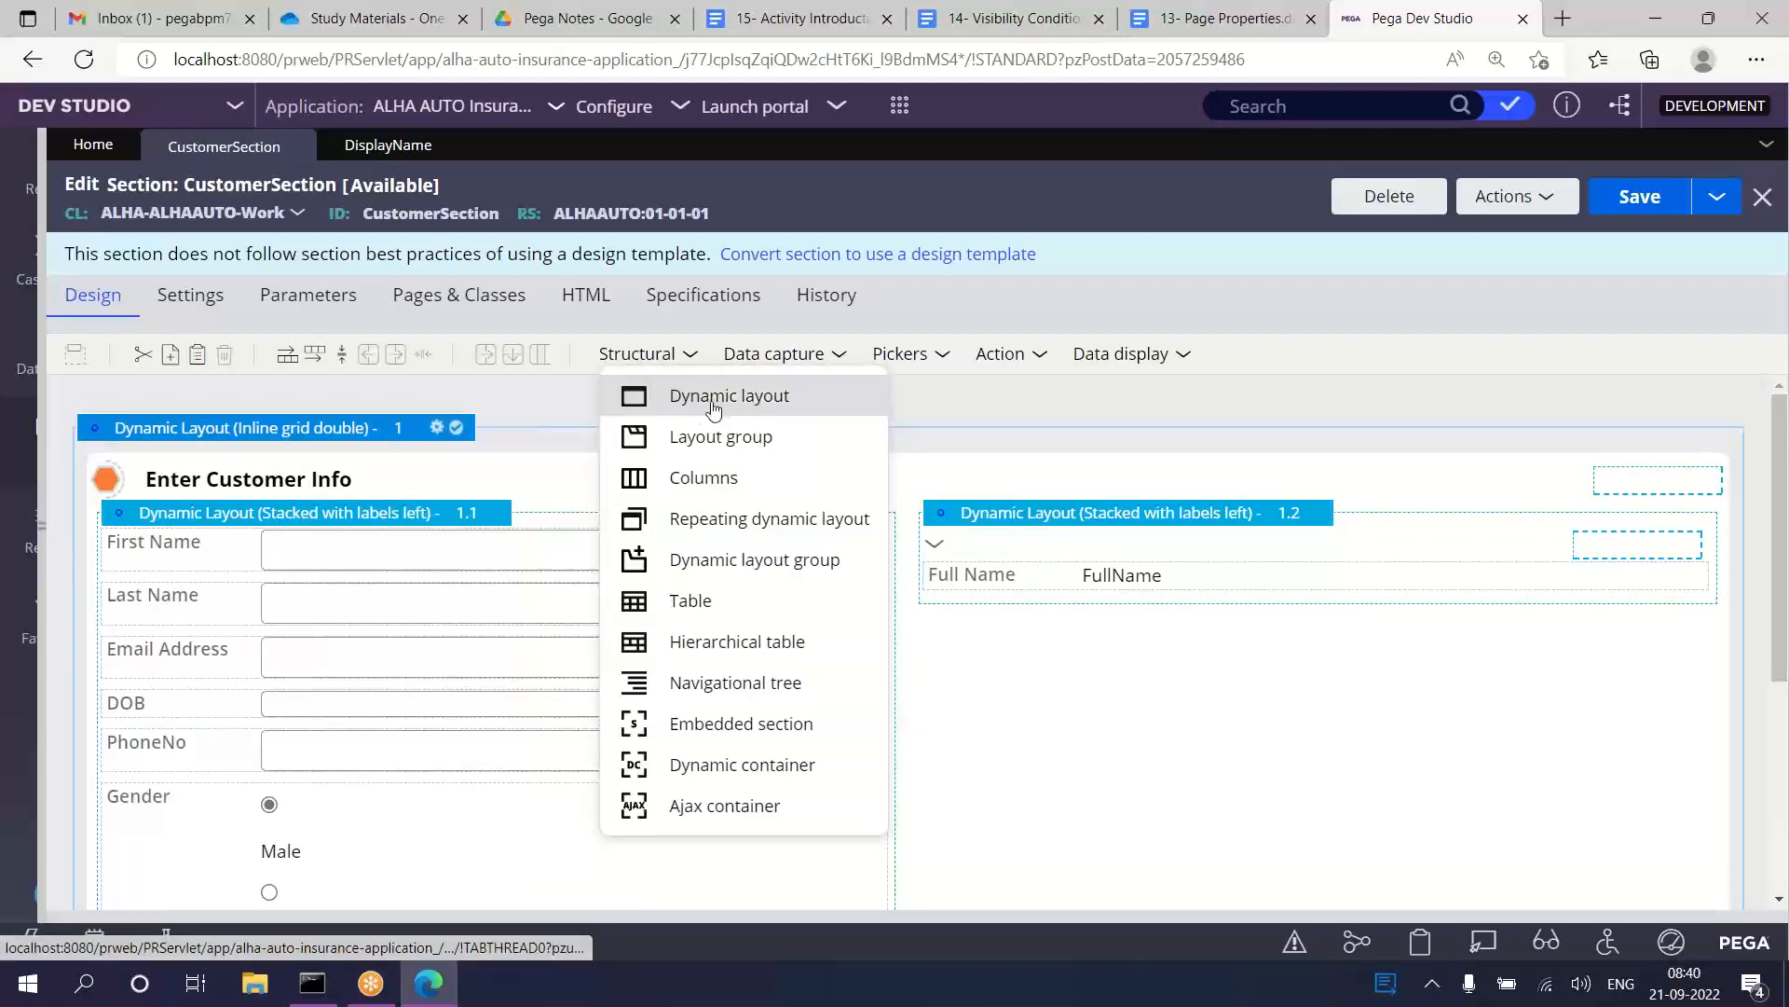
left_click_drag(663, 393, 254, 639)
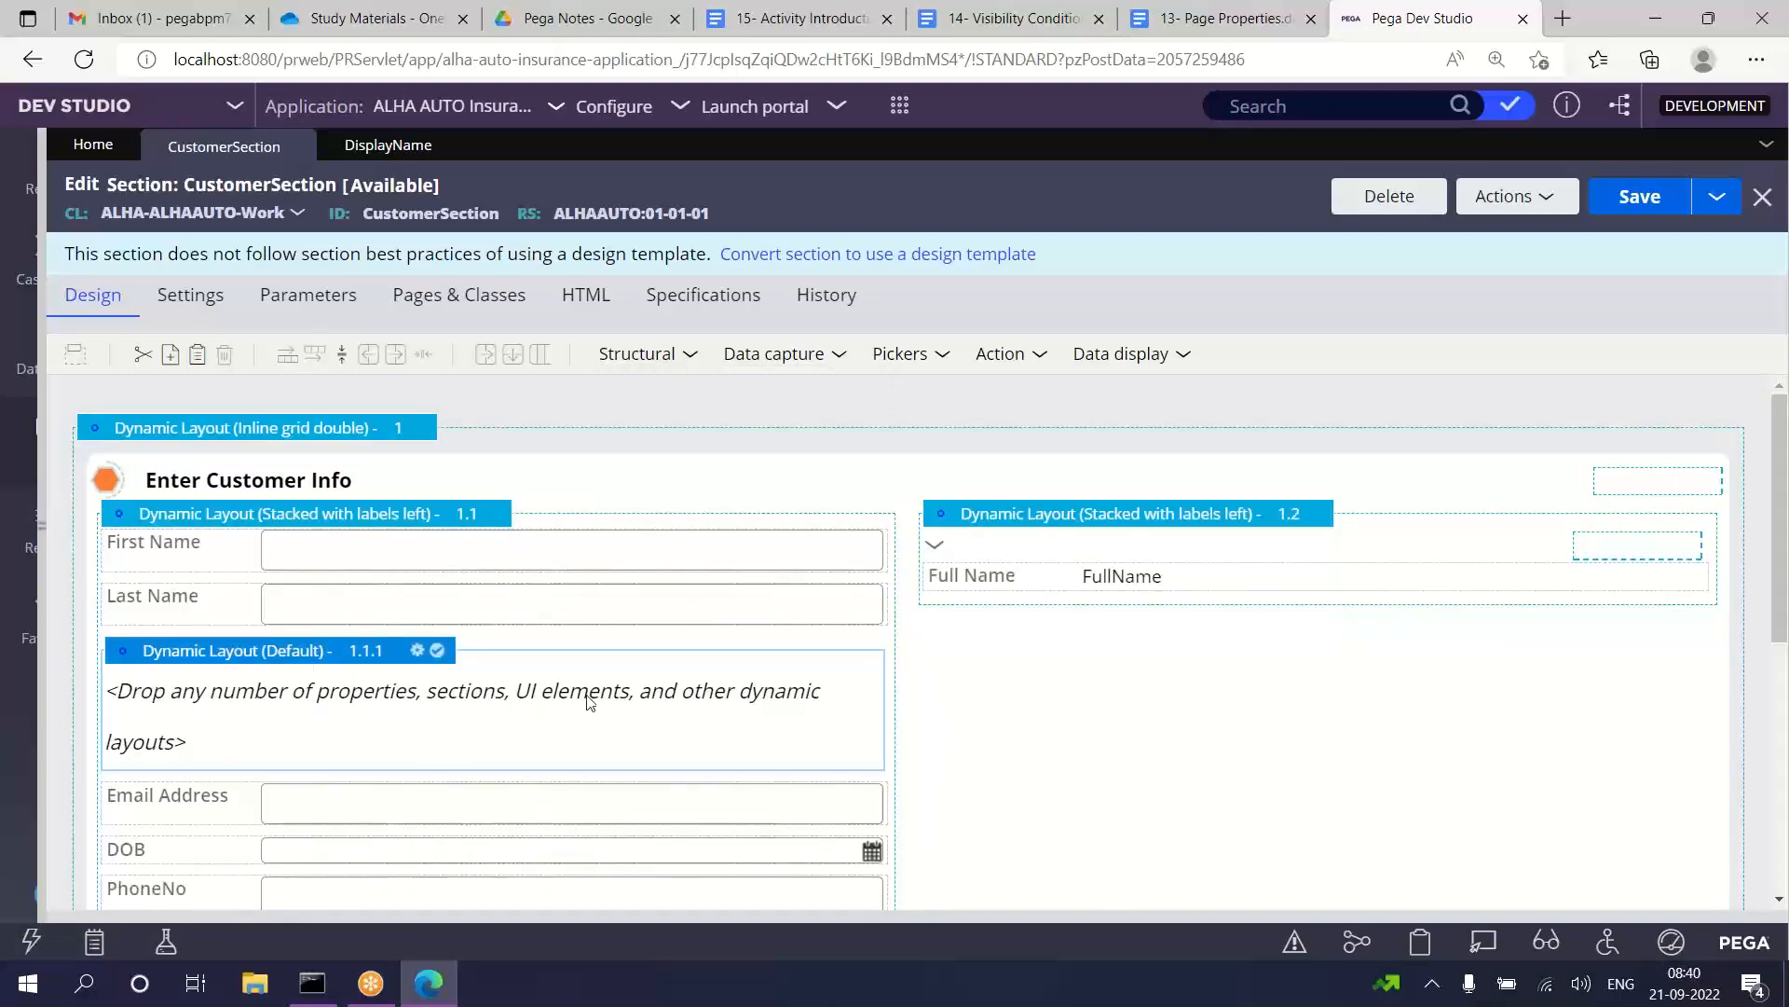
Step: Review the refresh condition and data transform settings of the Full Name dynamic layout 1.2, leaving them as they are
left_click(1069, 564)
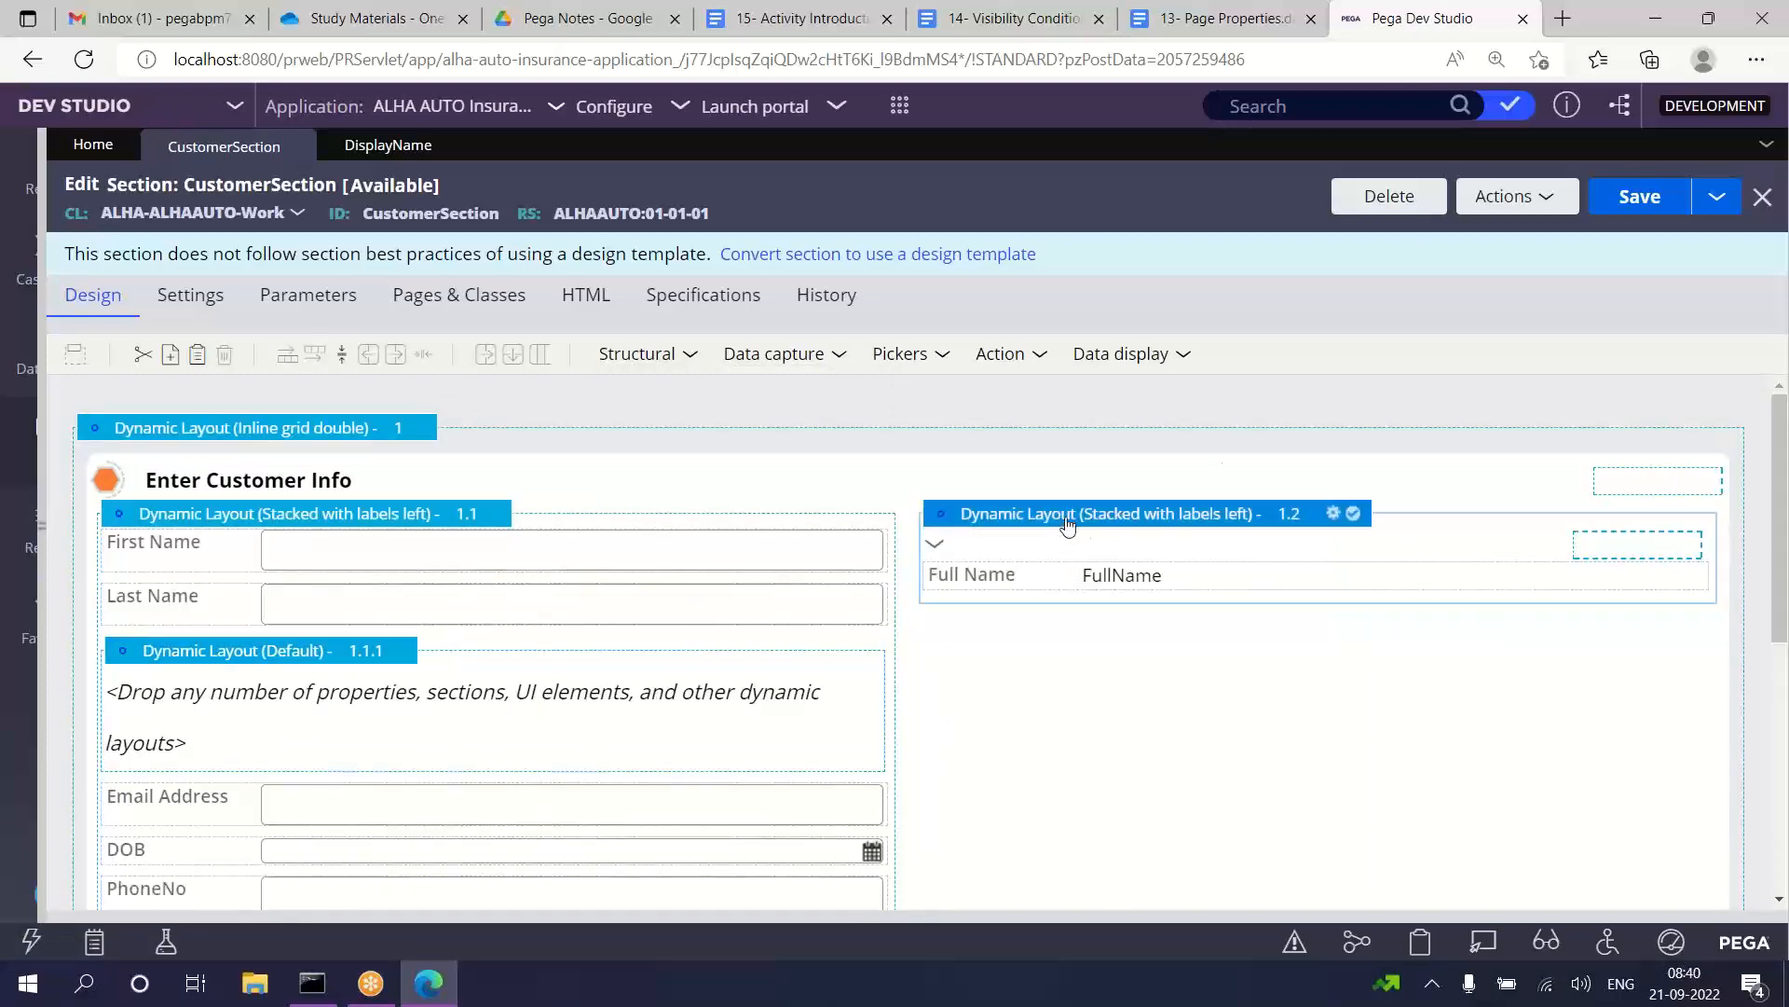
left_click(1053, 578)
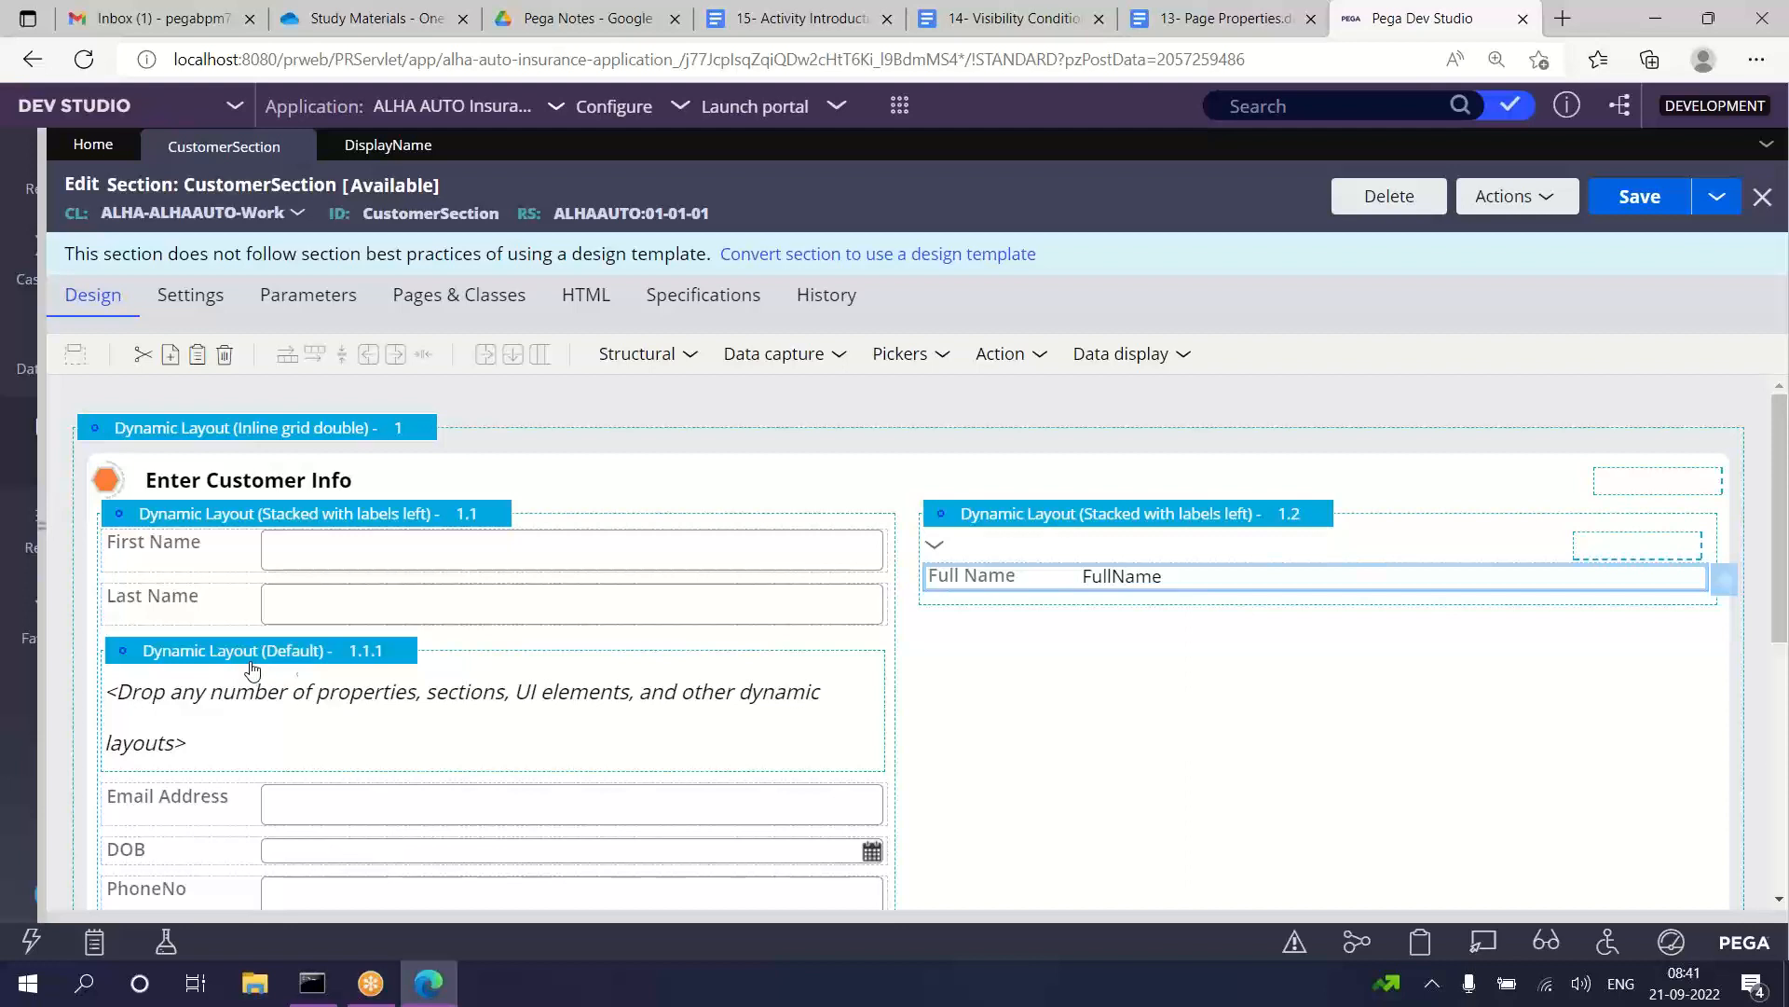
left_click(1046, 522)
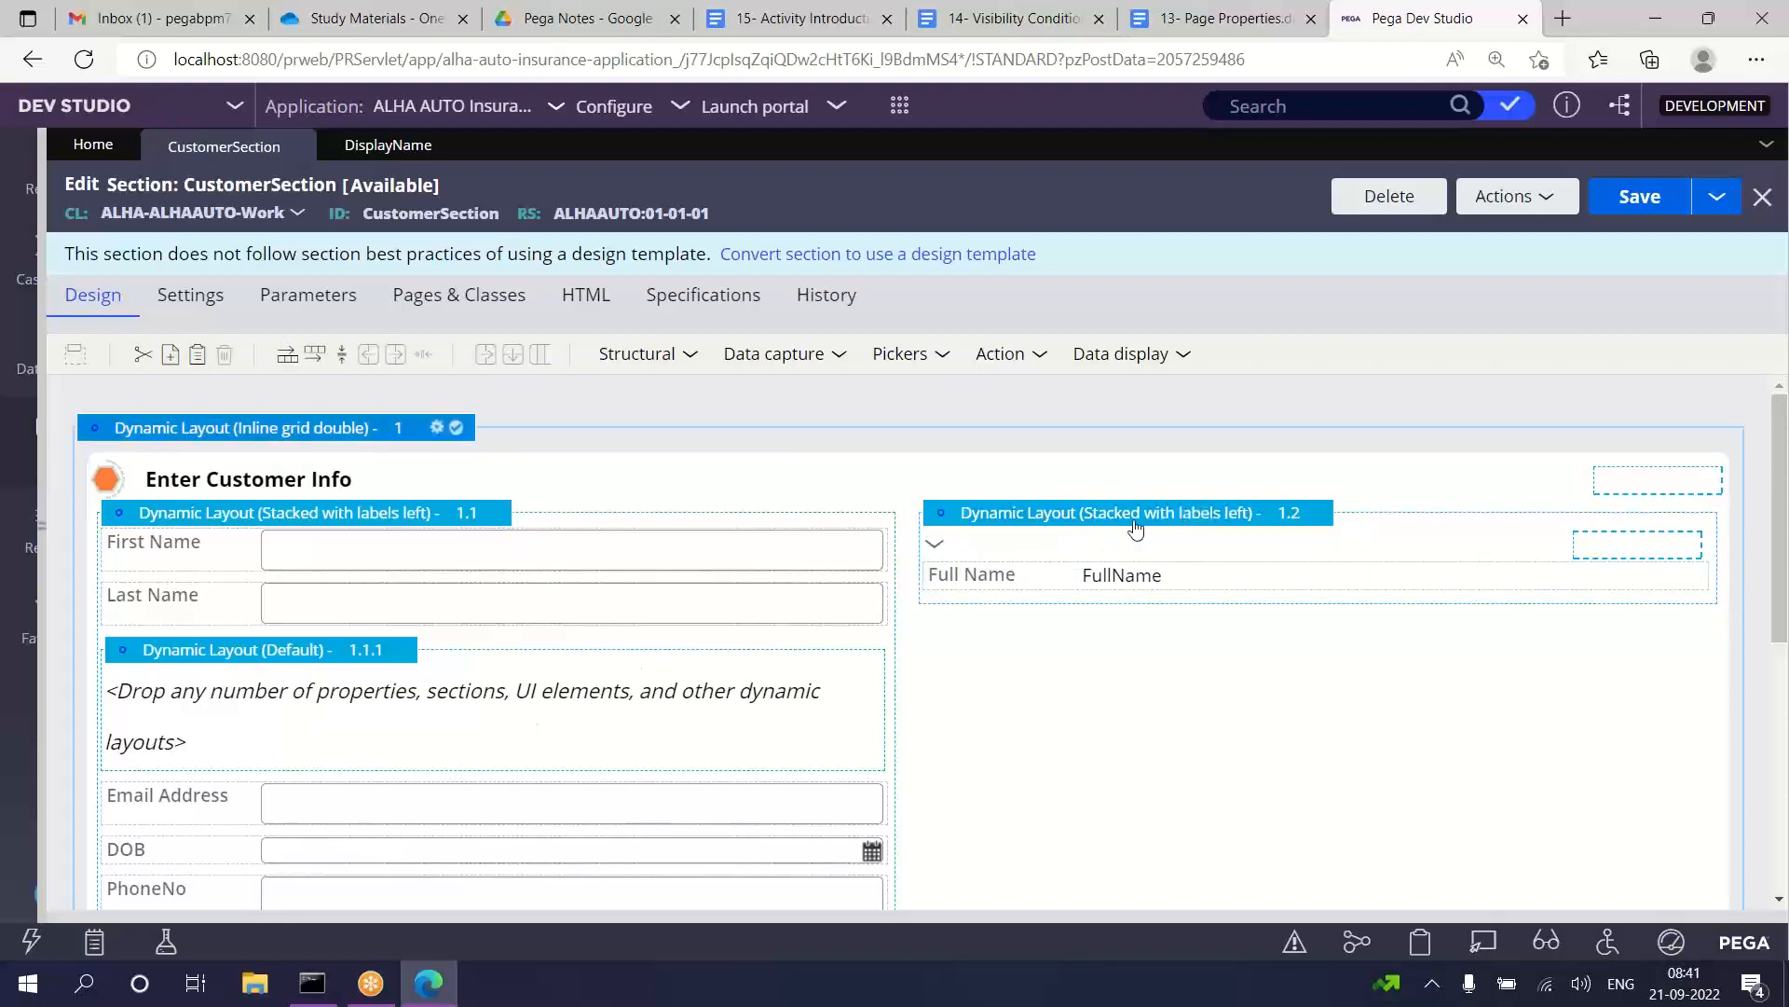
left_click(1035, 575)
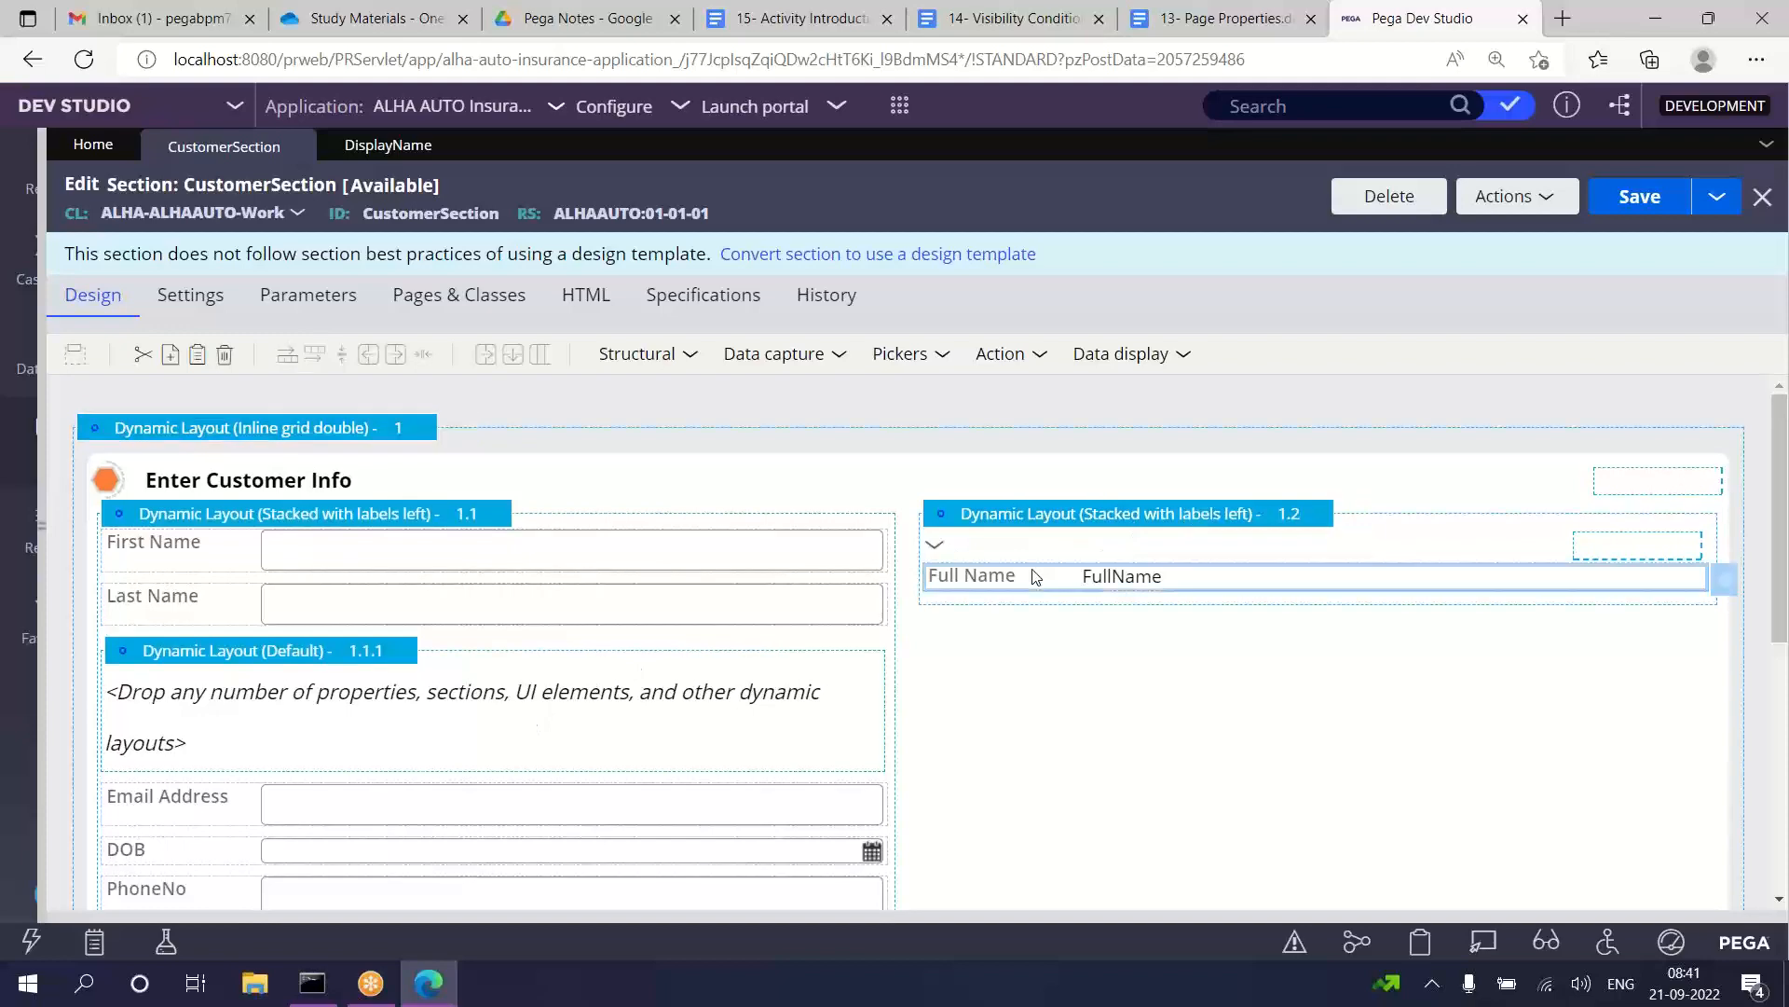
double_click(1048, 511)
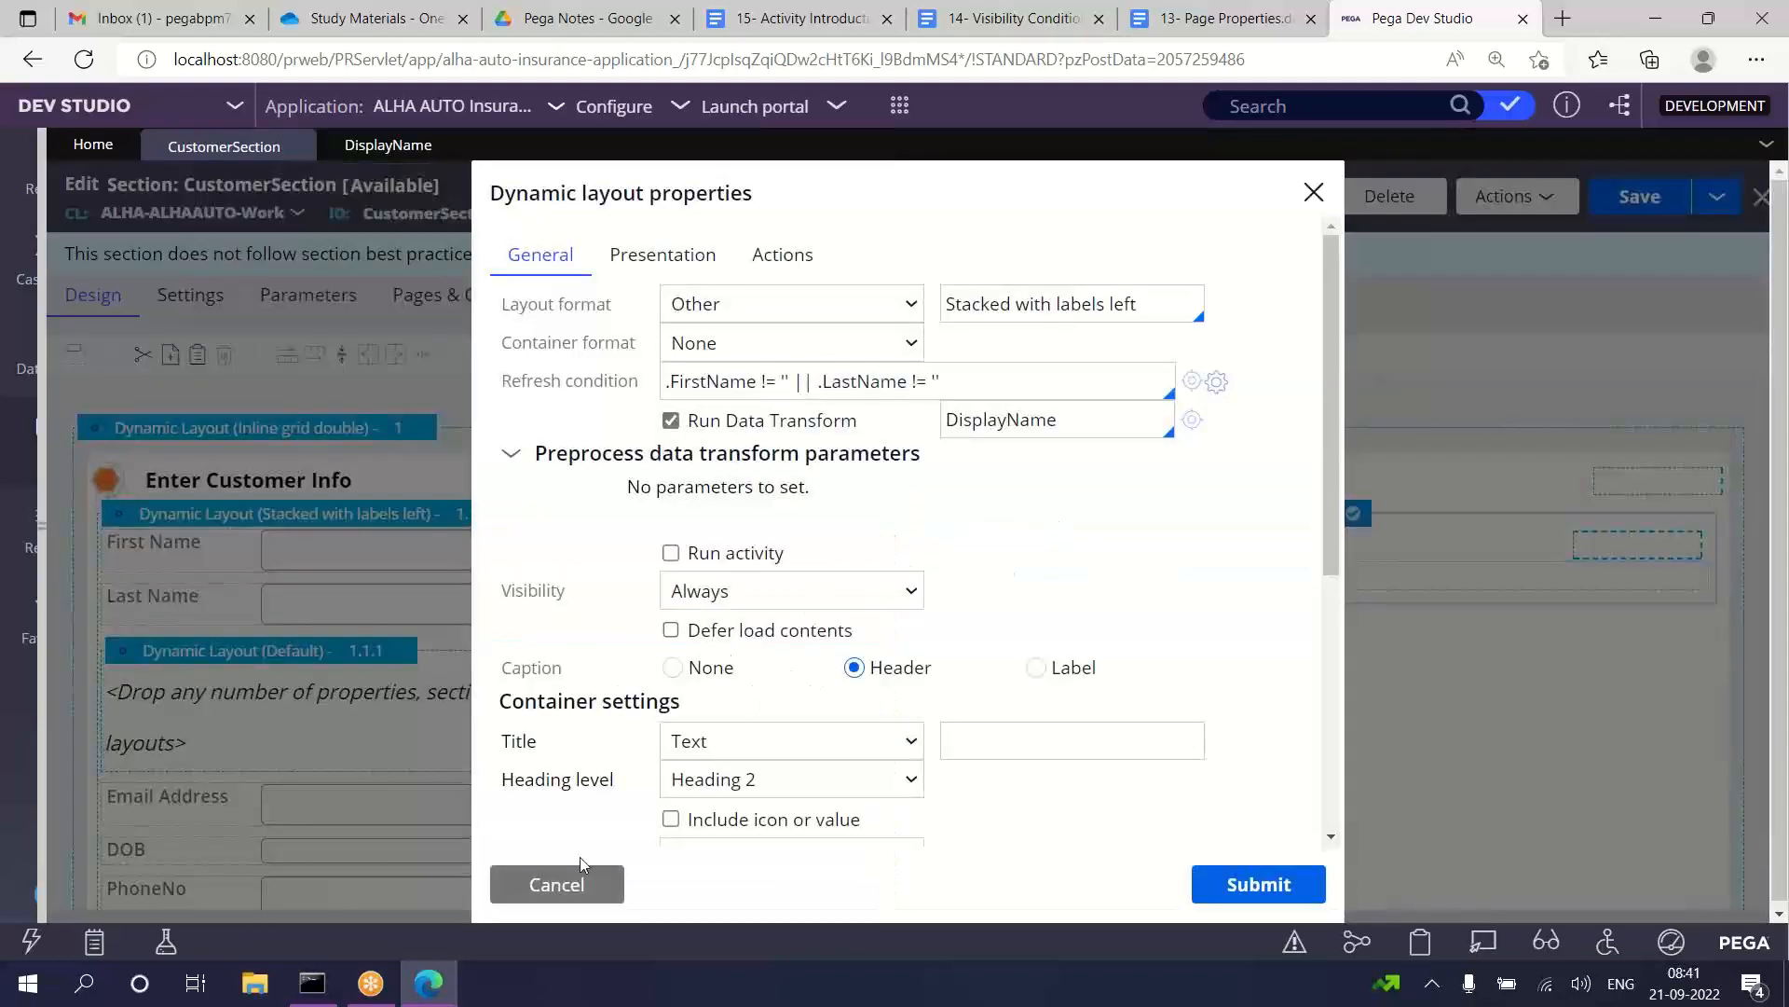
left_click(573, 885)
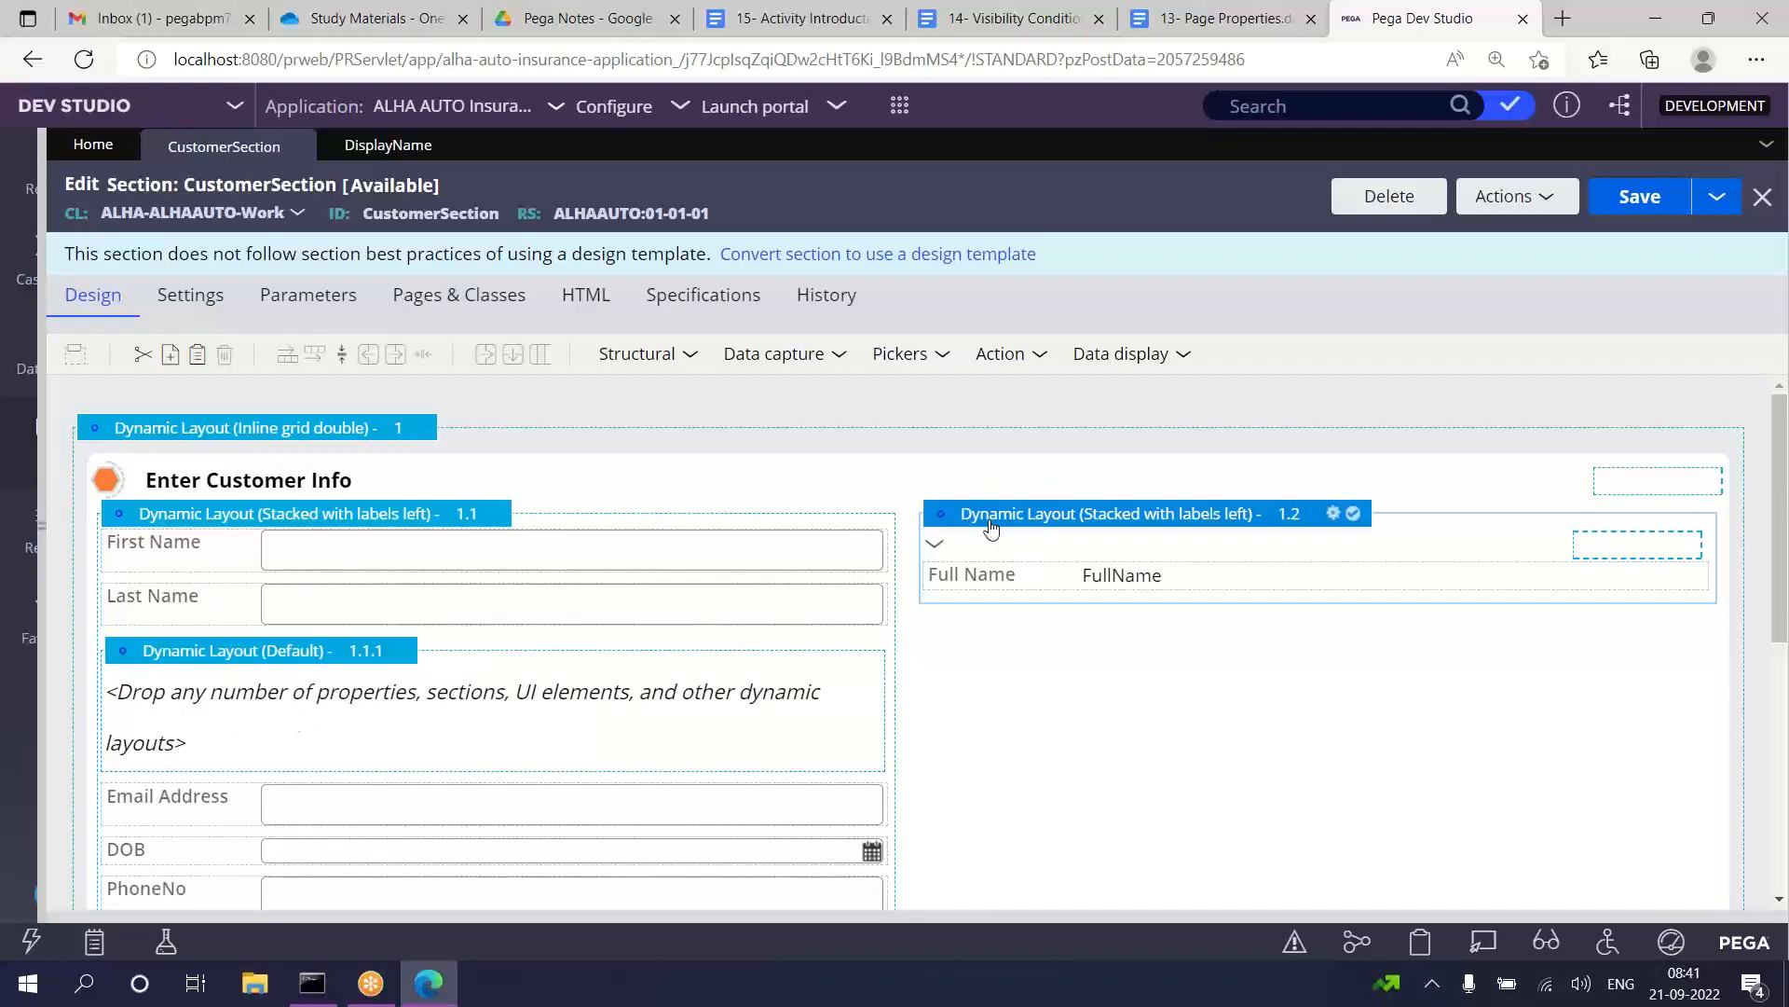
Step: Delete the empty dynamic layout 1.1.1 between the Last Name and Email Address fields
right_click(272, 664)
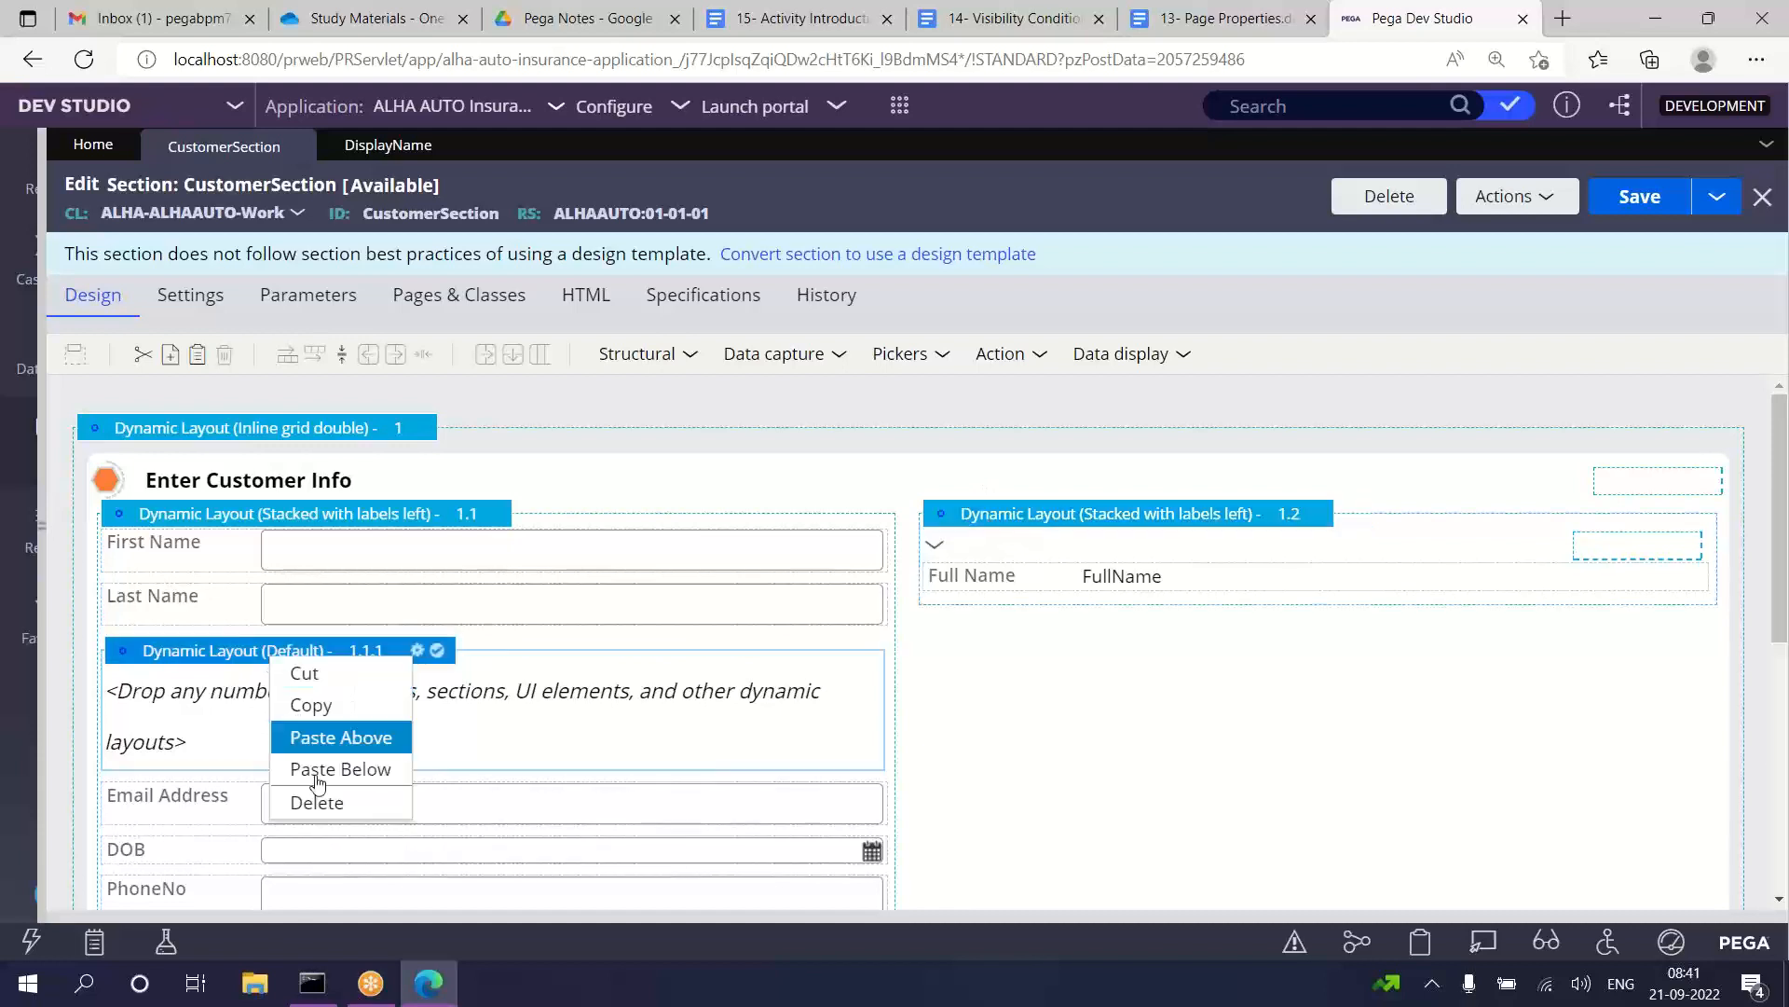
left_click(319, 809)
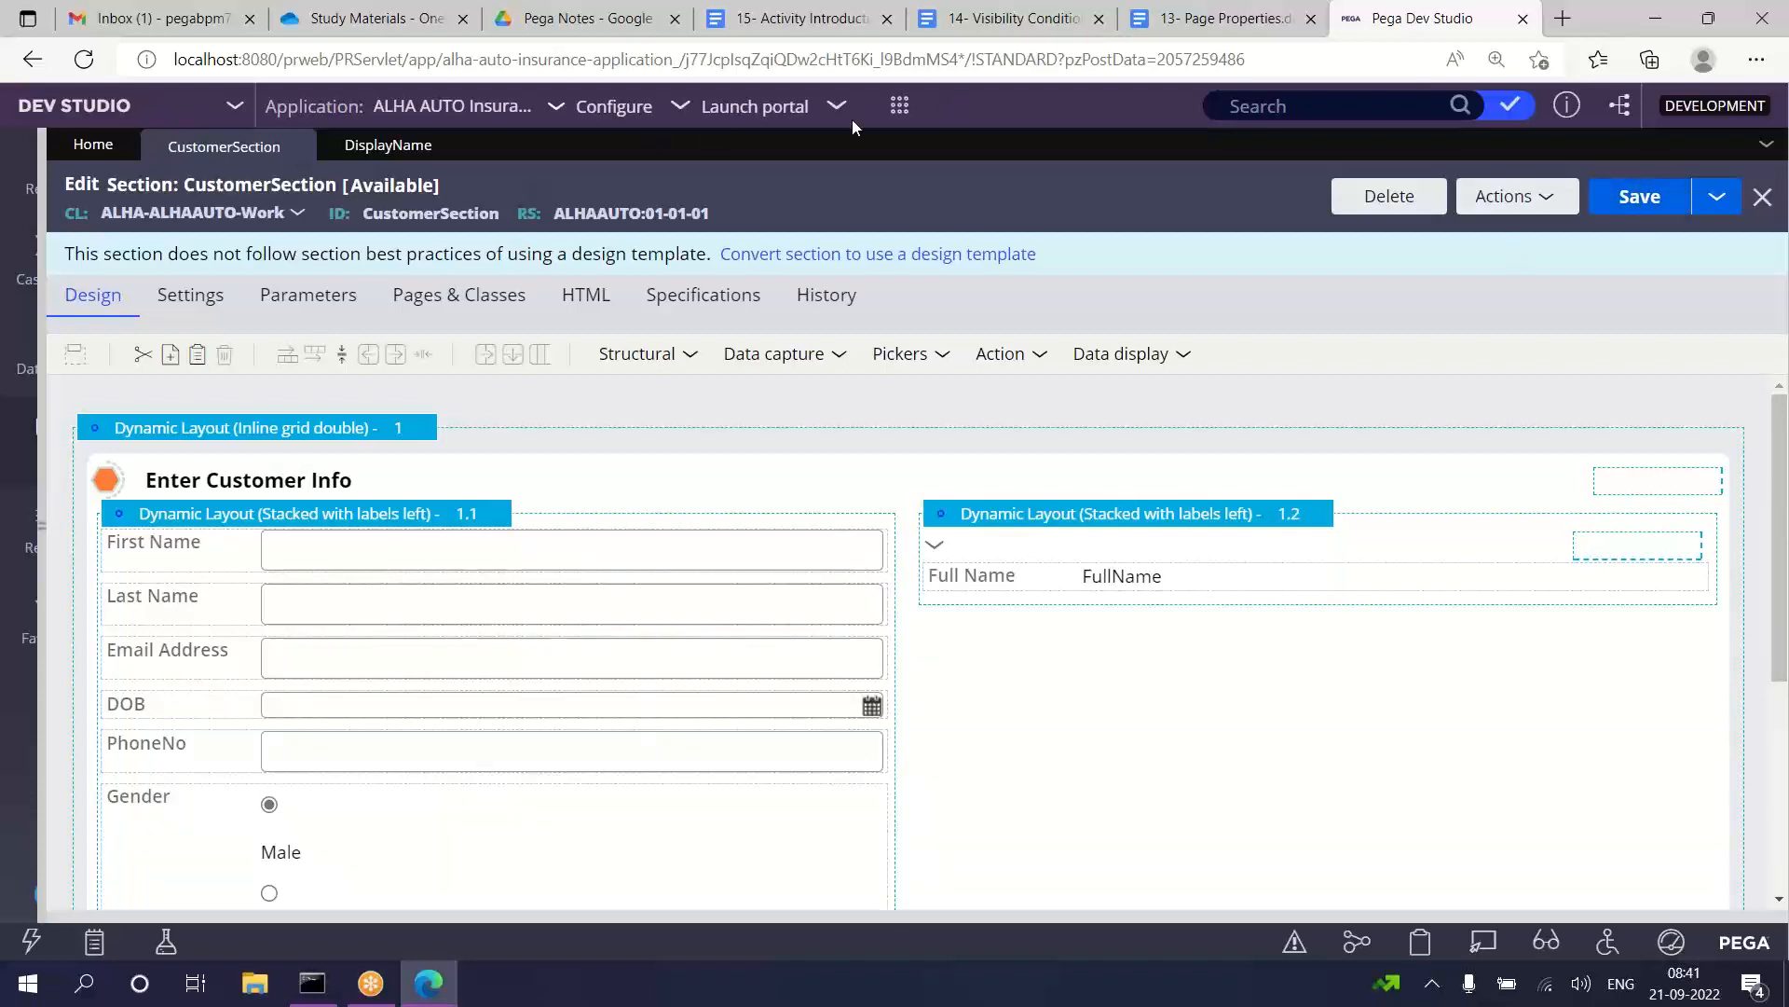
Step: Widen the application explorer and list the flow rules under Process in the ALHA-ALHAAUTO-Work class
left_click(900, 108)
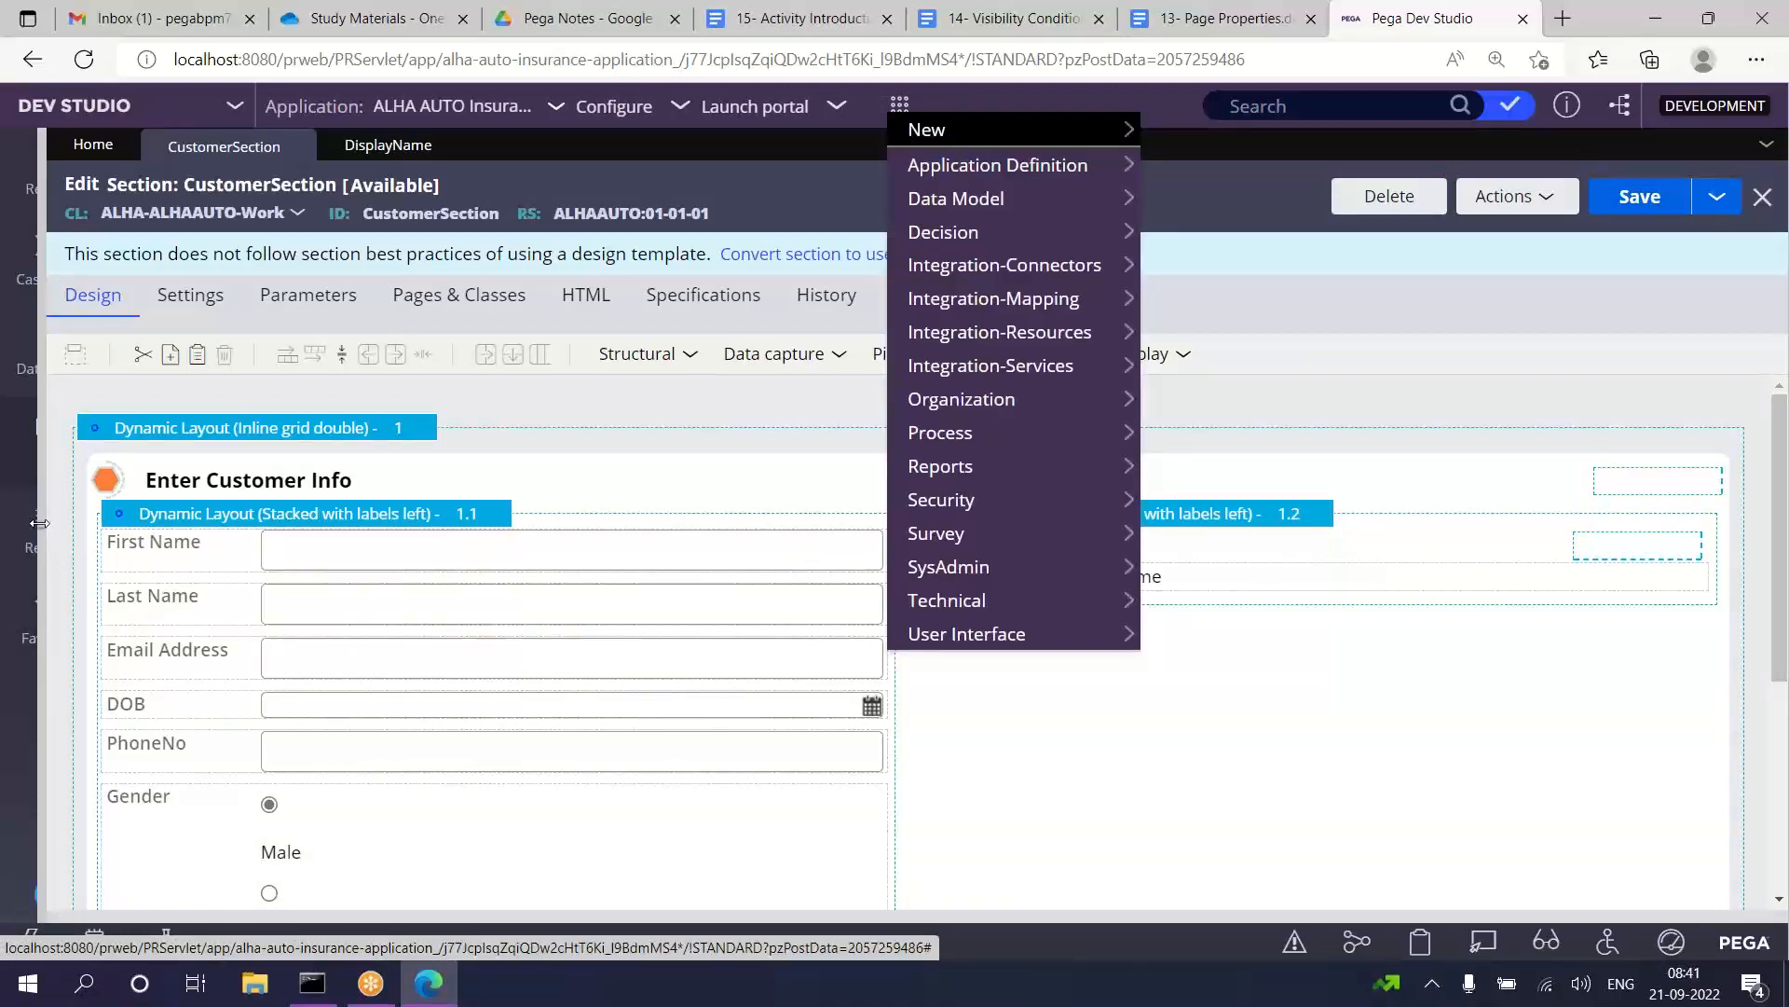
left_click_drag(38, 523, 444, 588)
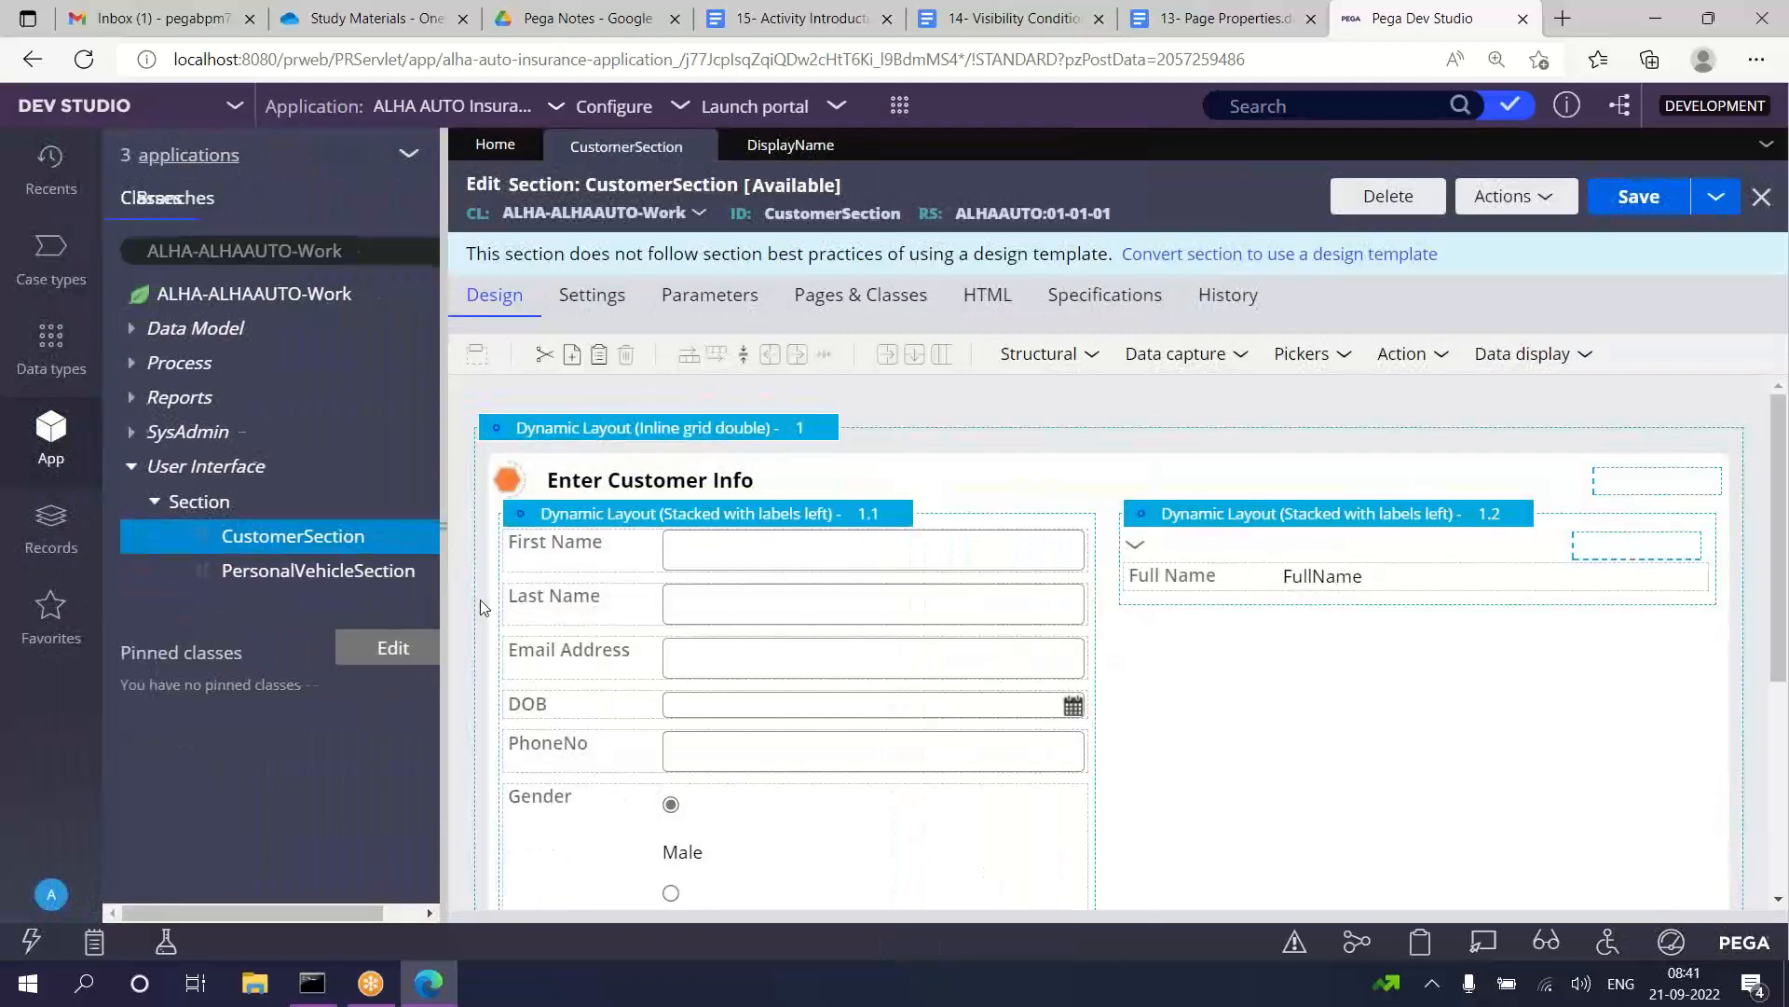
left_click(130, 366)
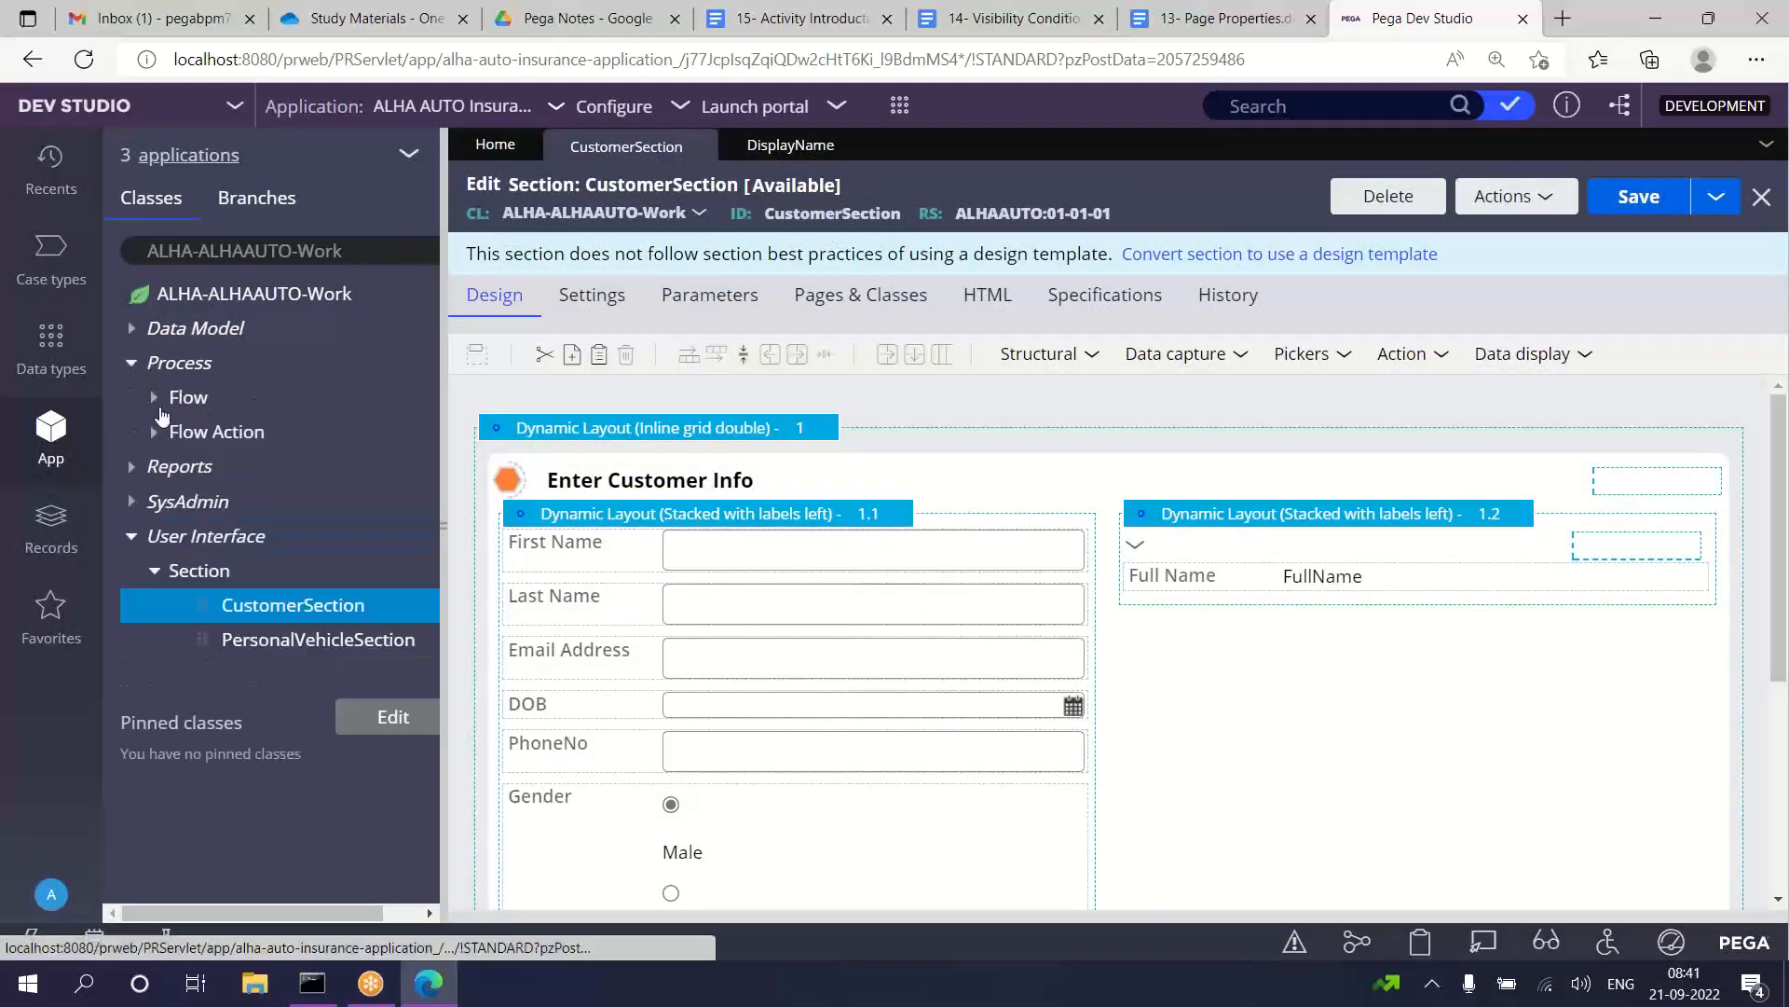
left_click(179, 397)
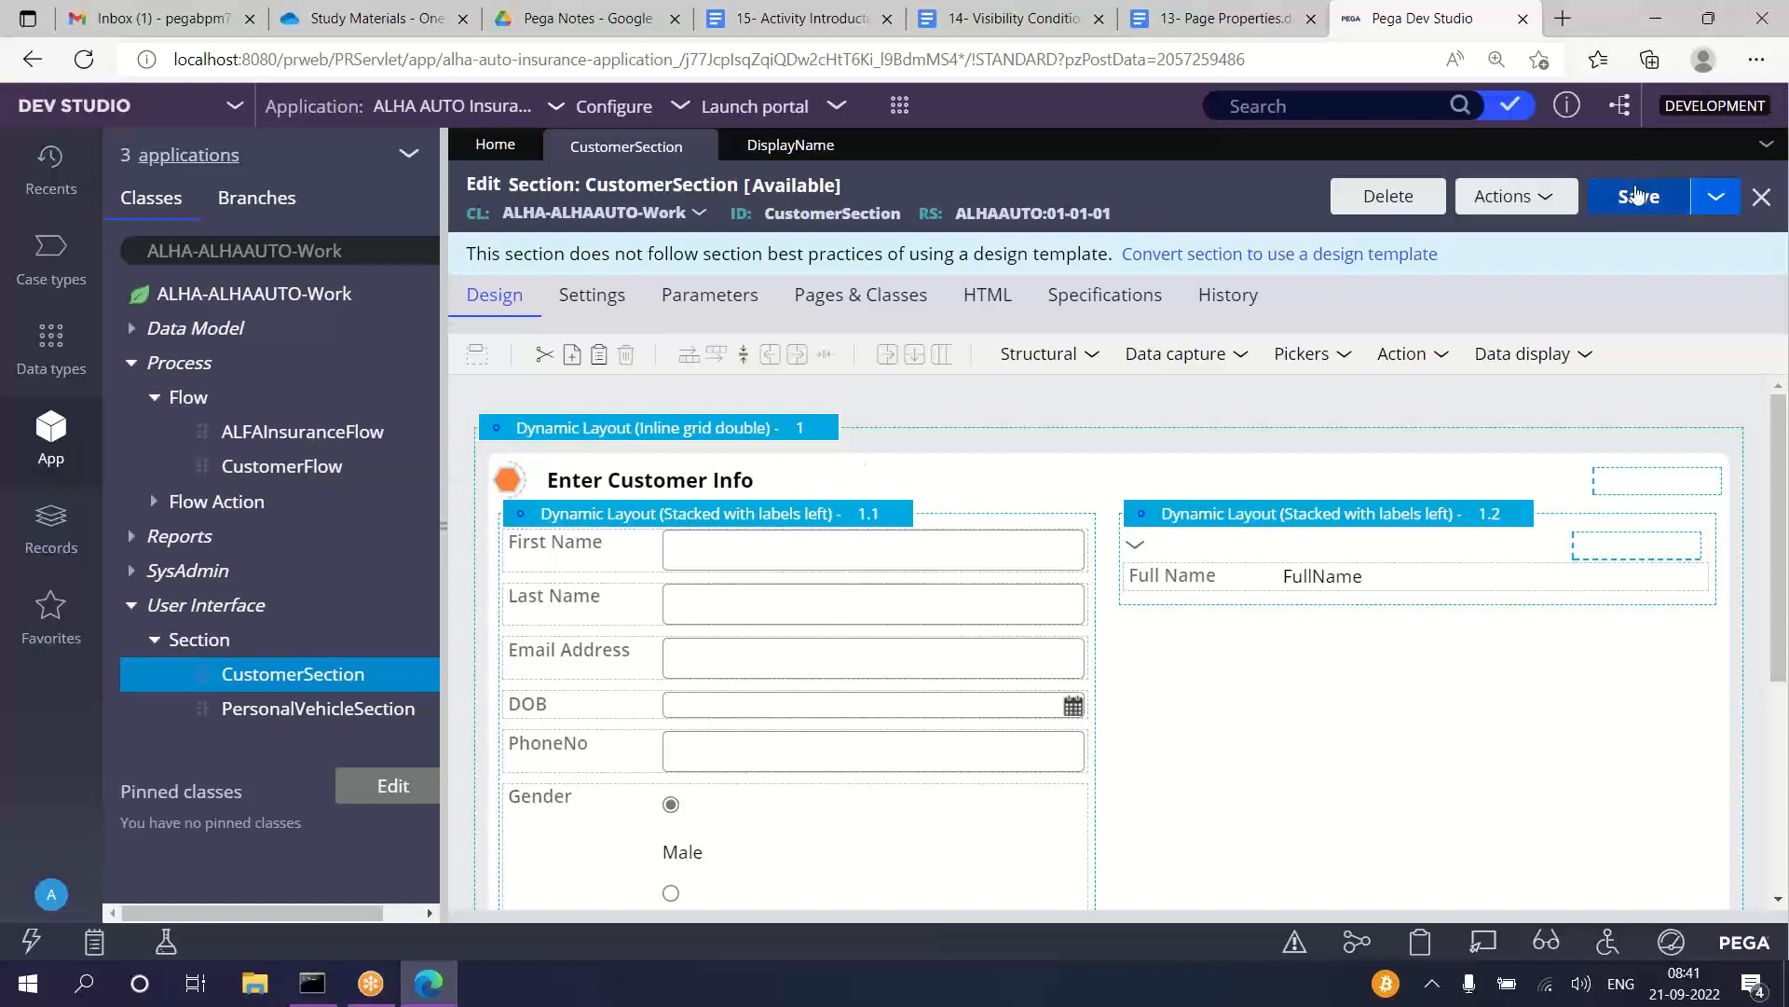
Step: Save CustomerSection, check the options for creating new work, and close the DisplayName and CustomerSection rules
left_click(1638, 199)
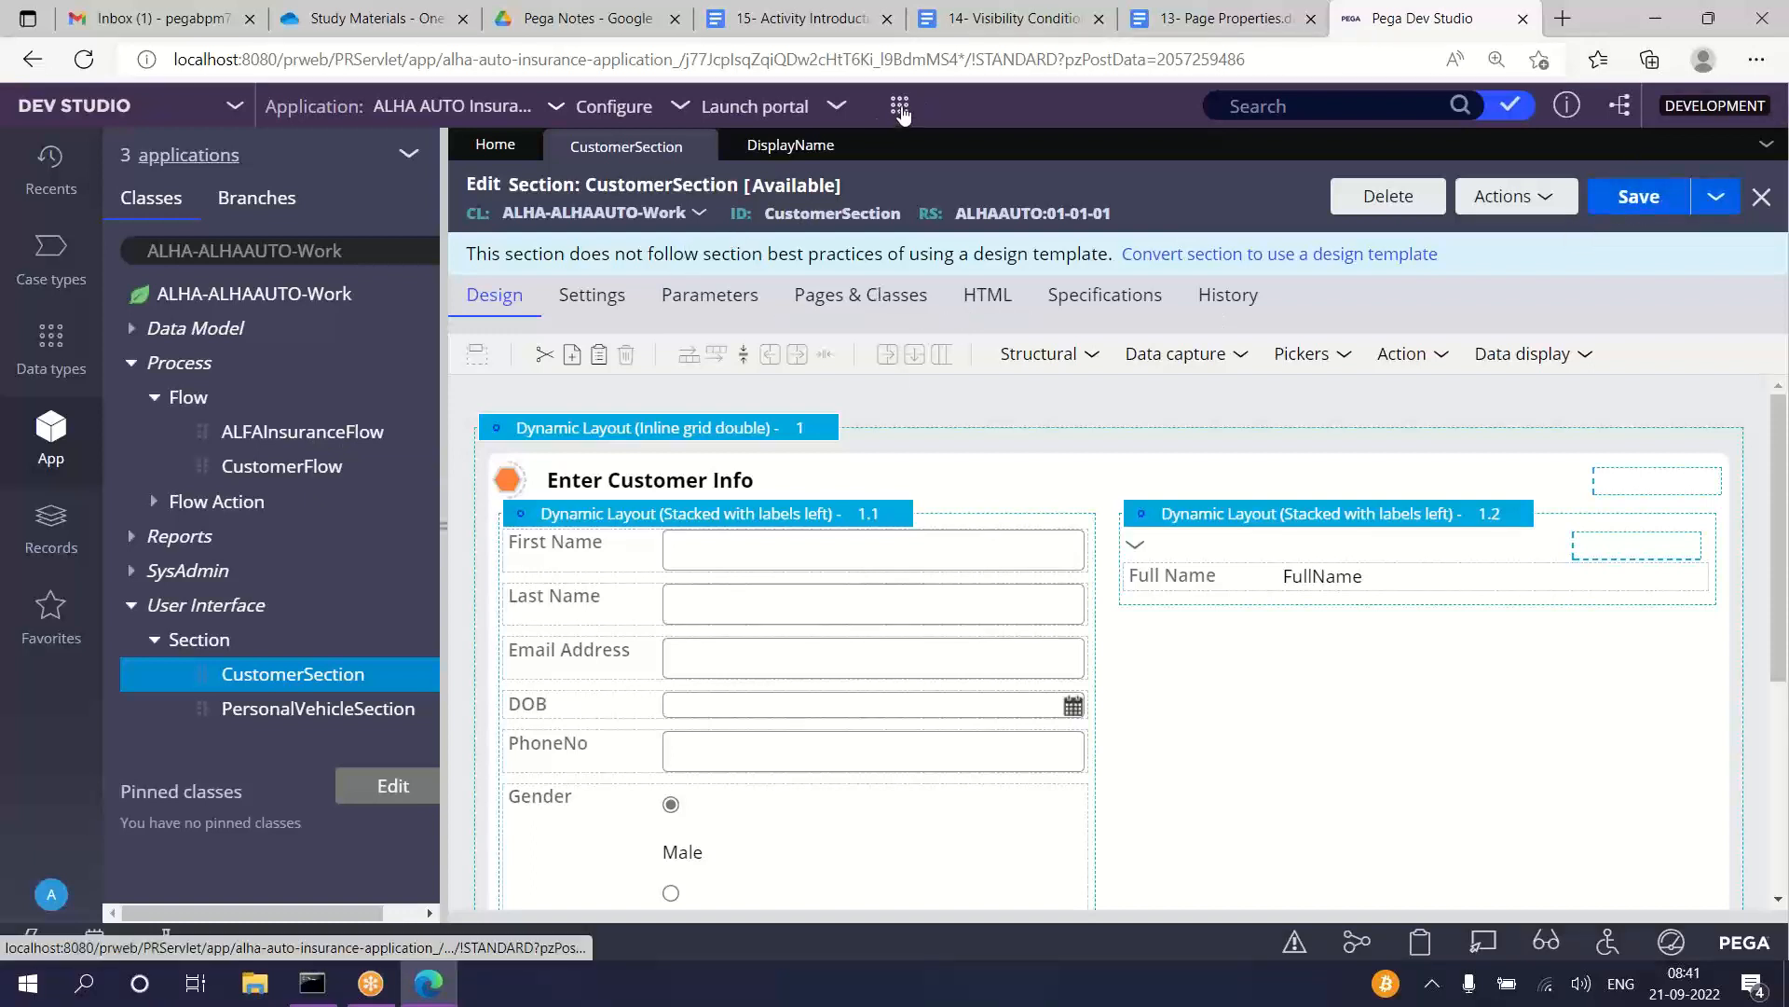
left_click(900, 109)
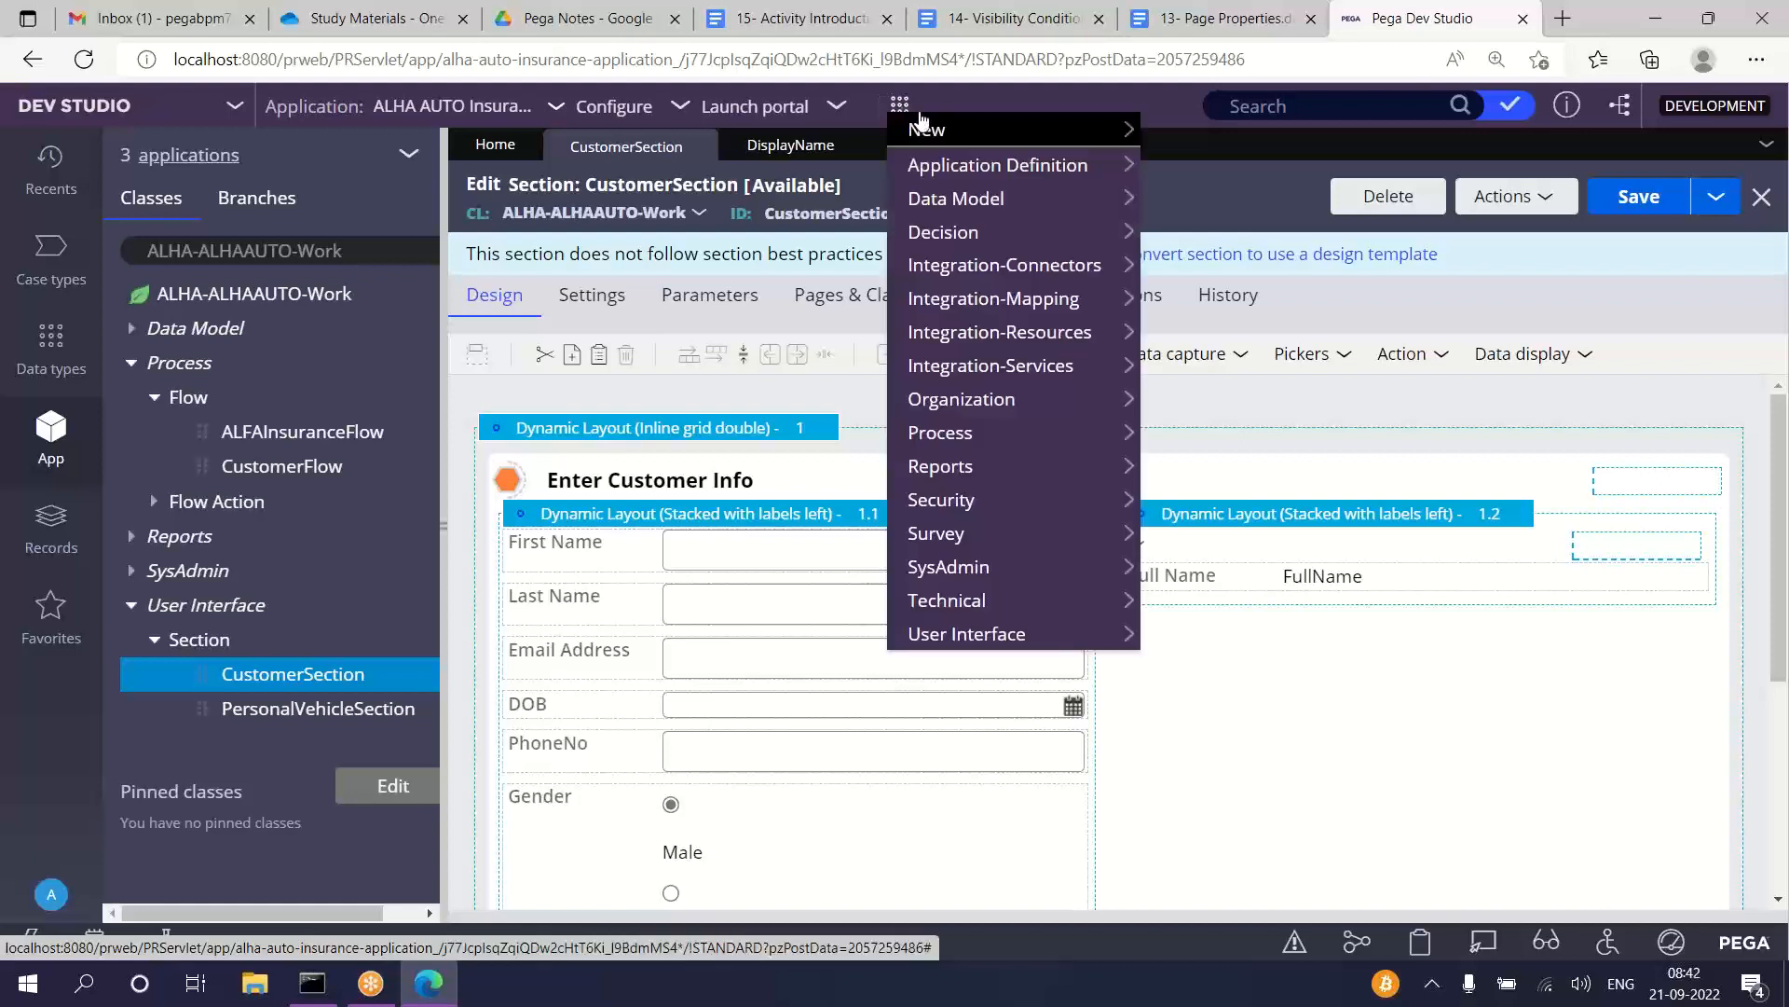
mouse_move(943, 132)
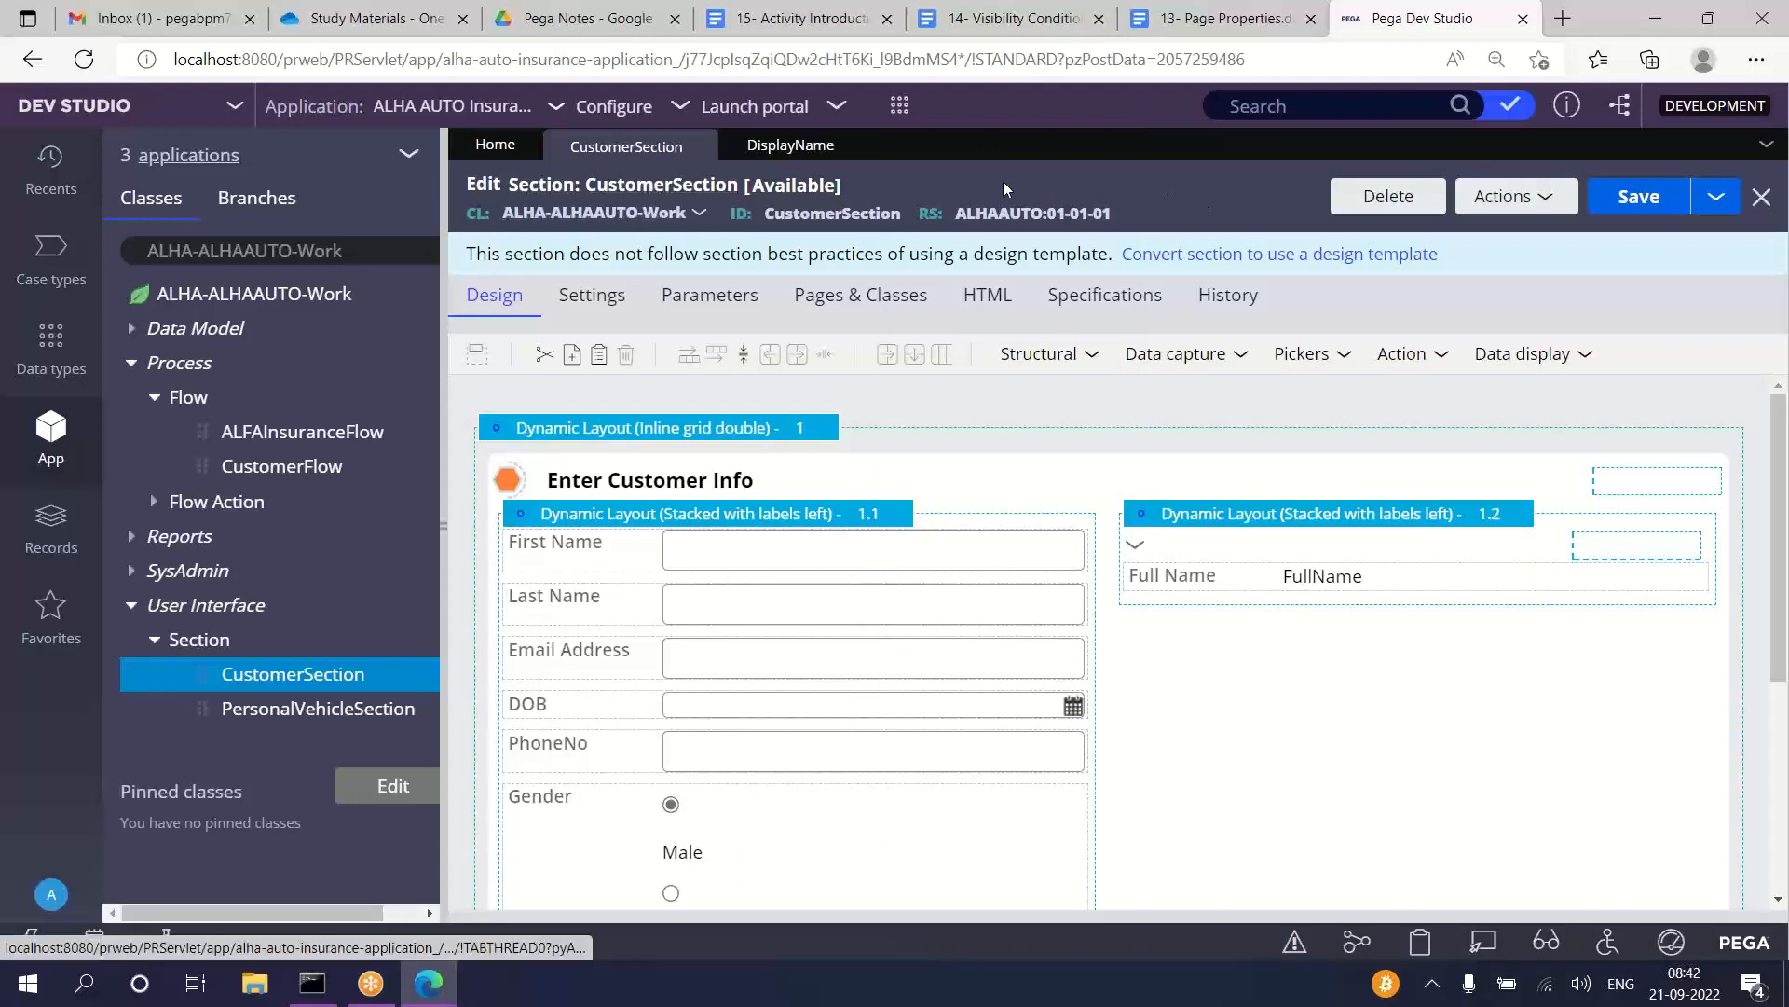
left_click(856, 146)
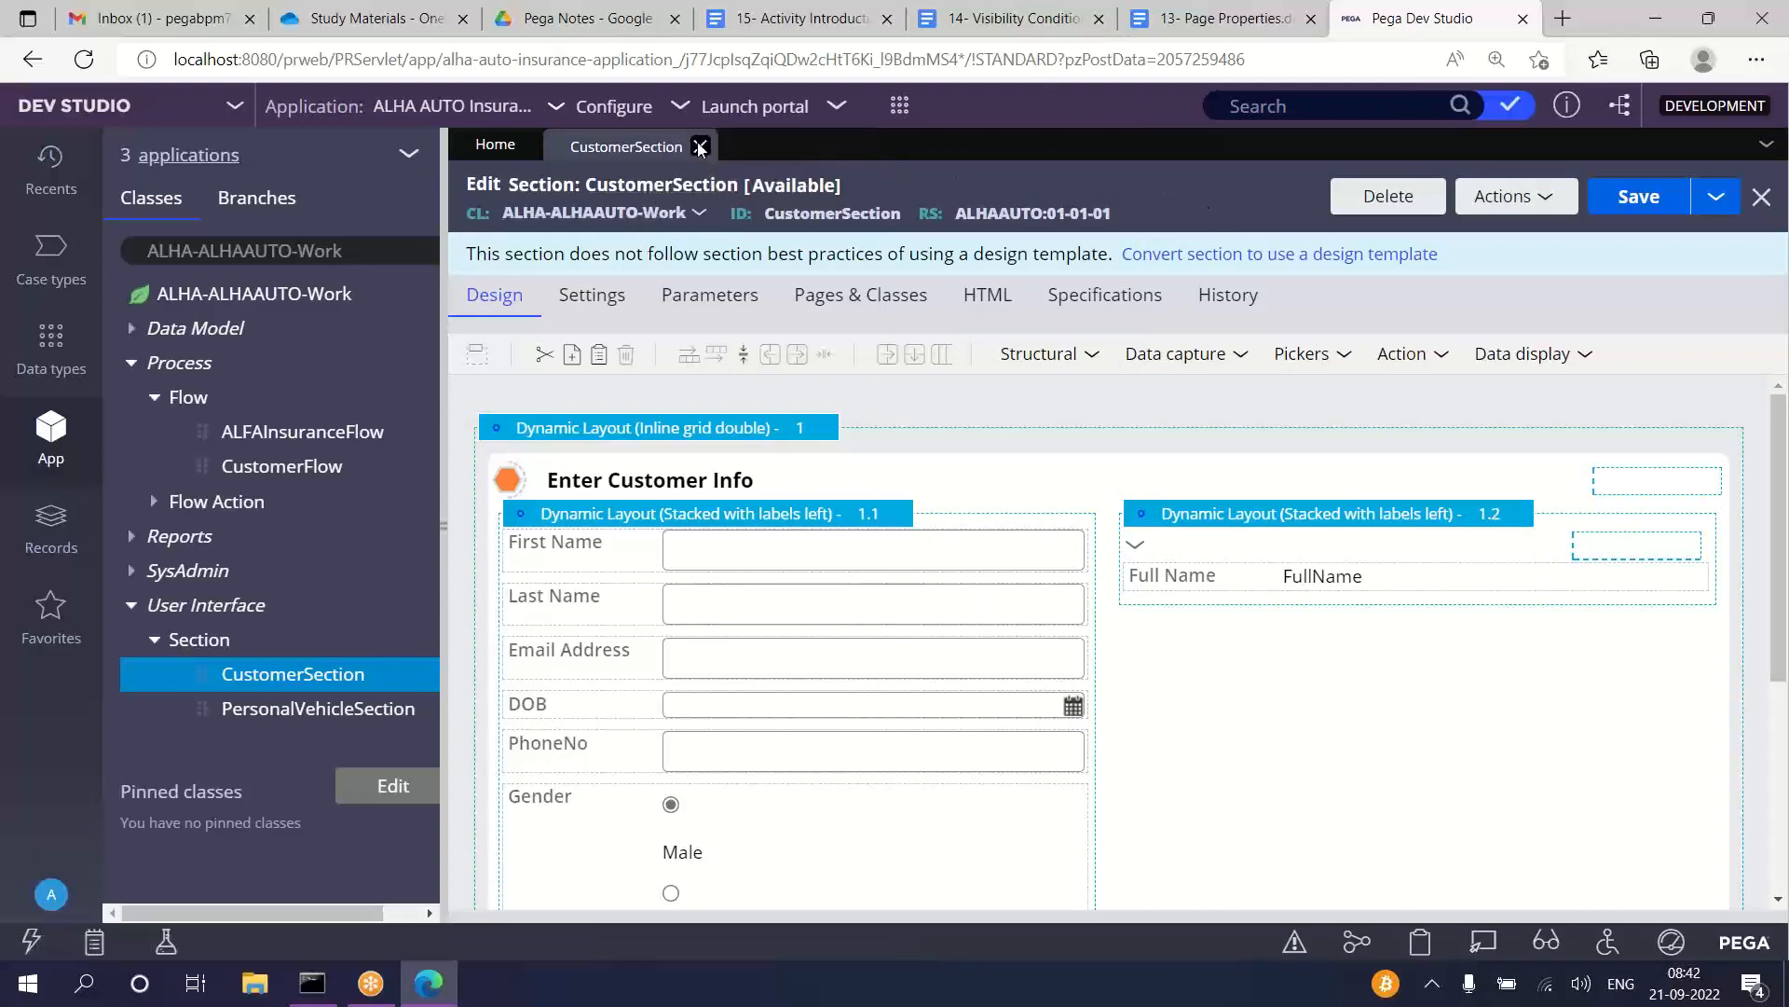
left_click(701, 147)
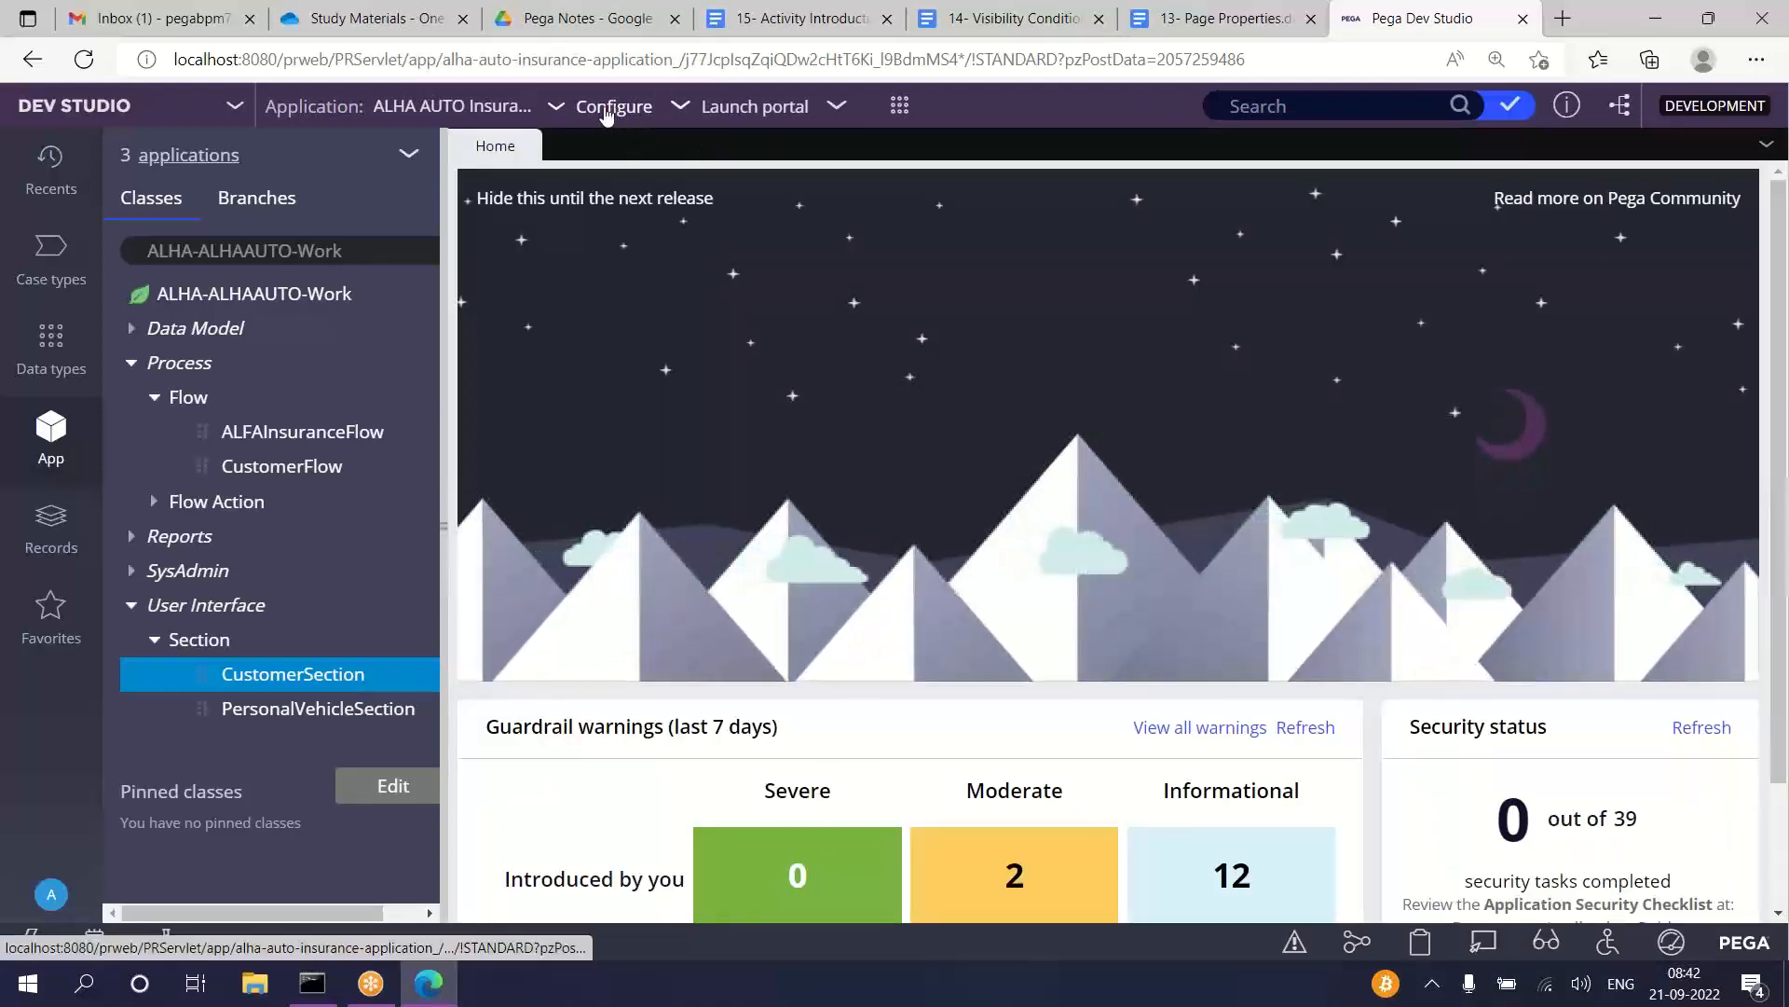
Step: Open the definition of the ALHA AUTO Insurance application and collapse the explorer to give it more room
left_click(493, 110)
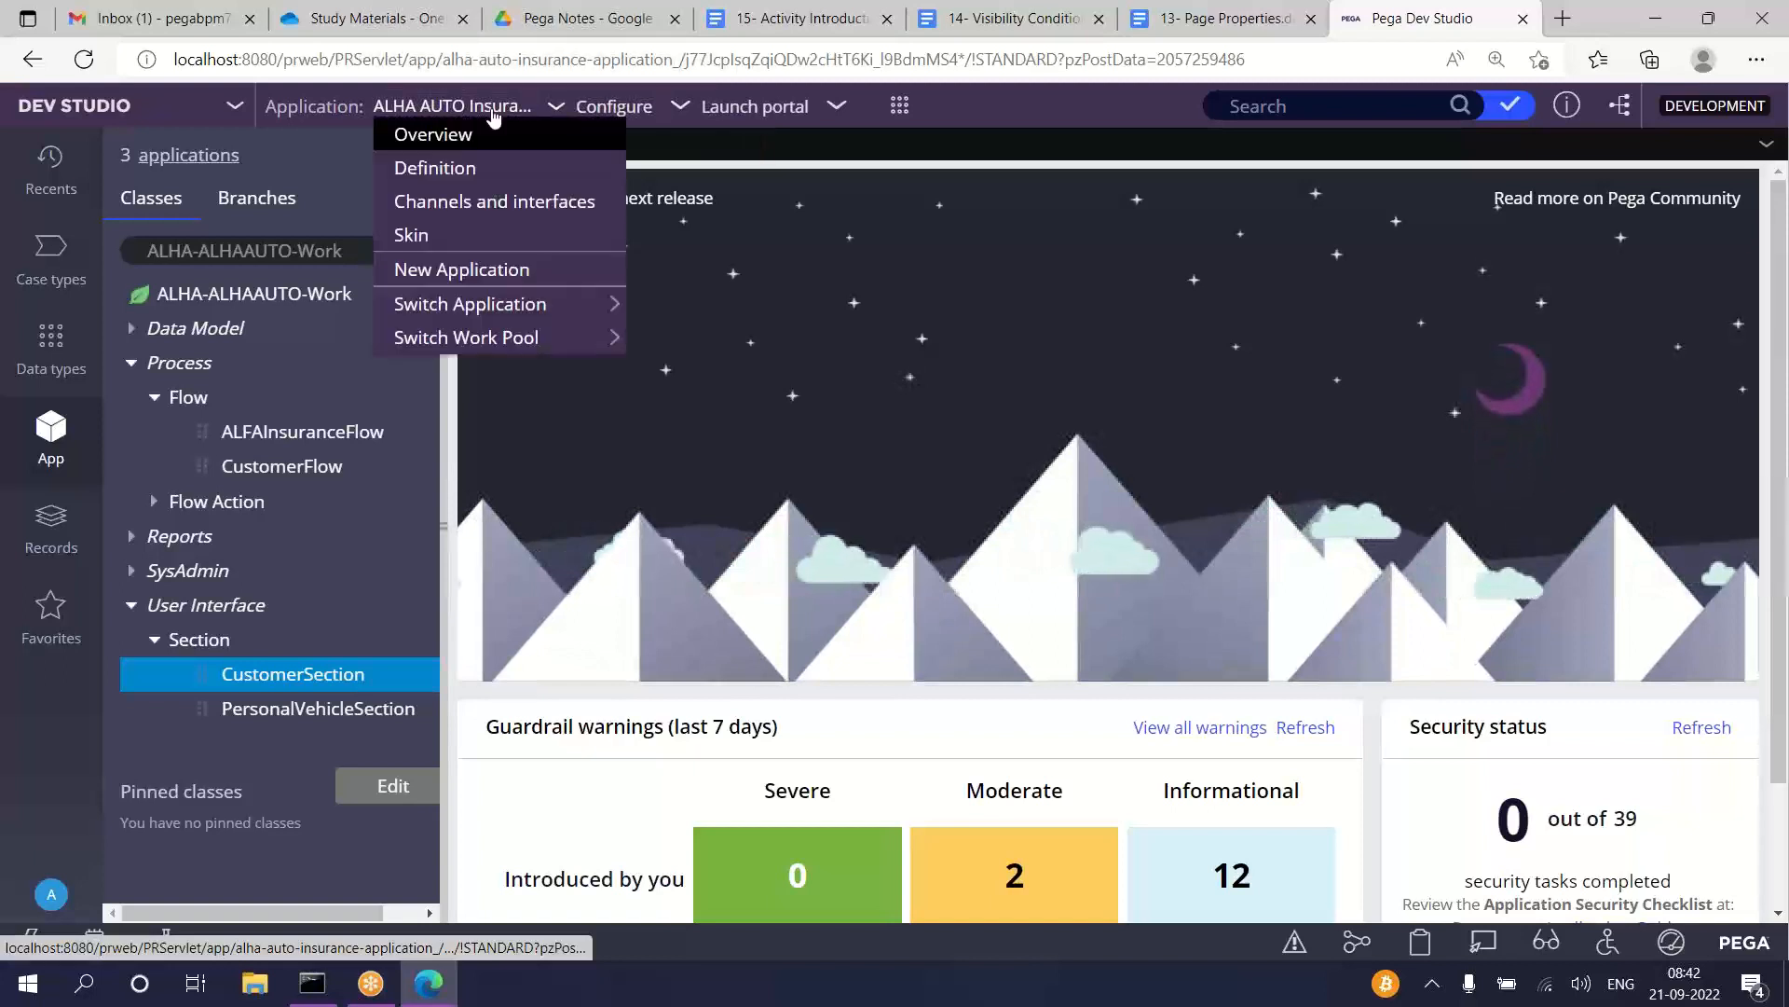
left_click(444, 172)
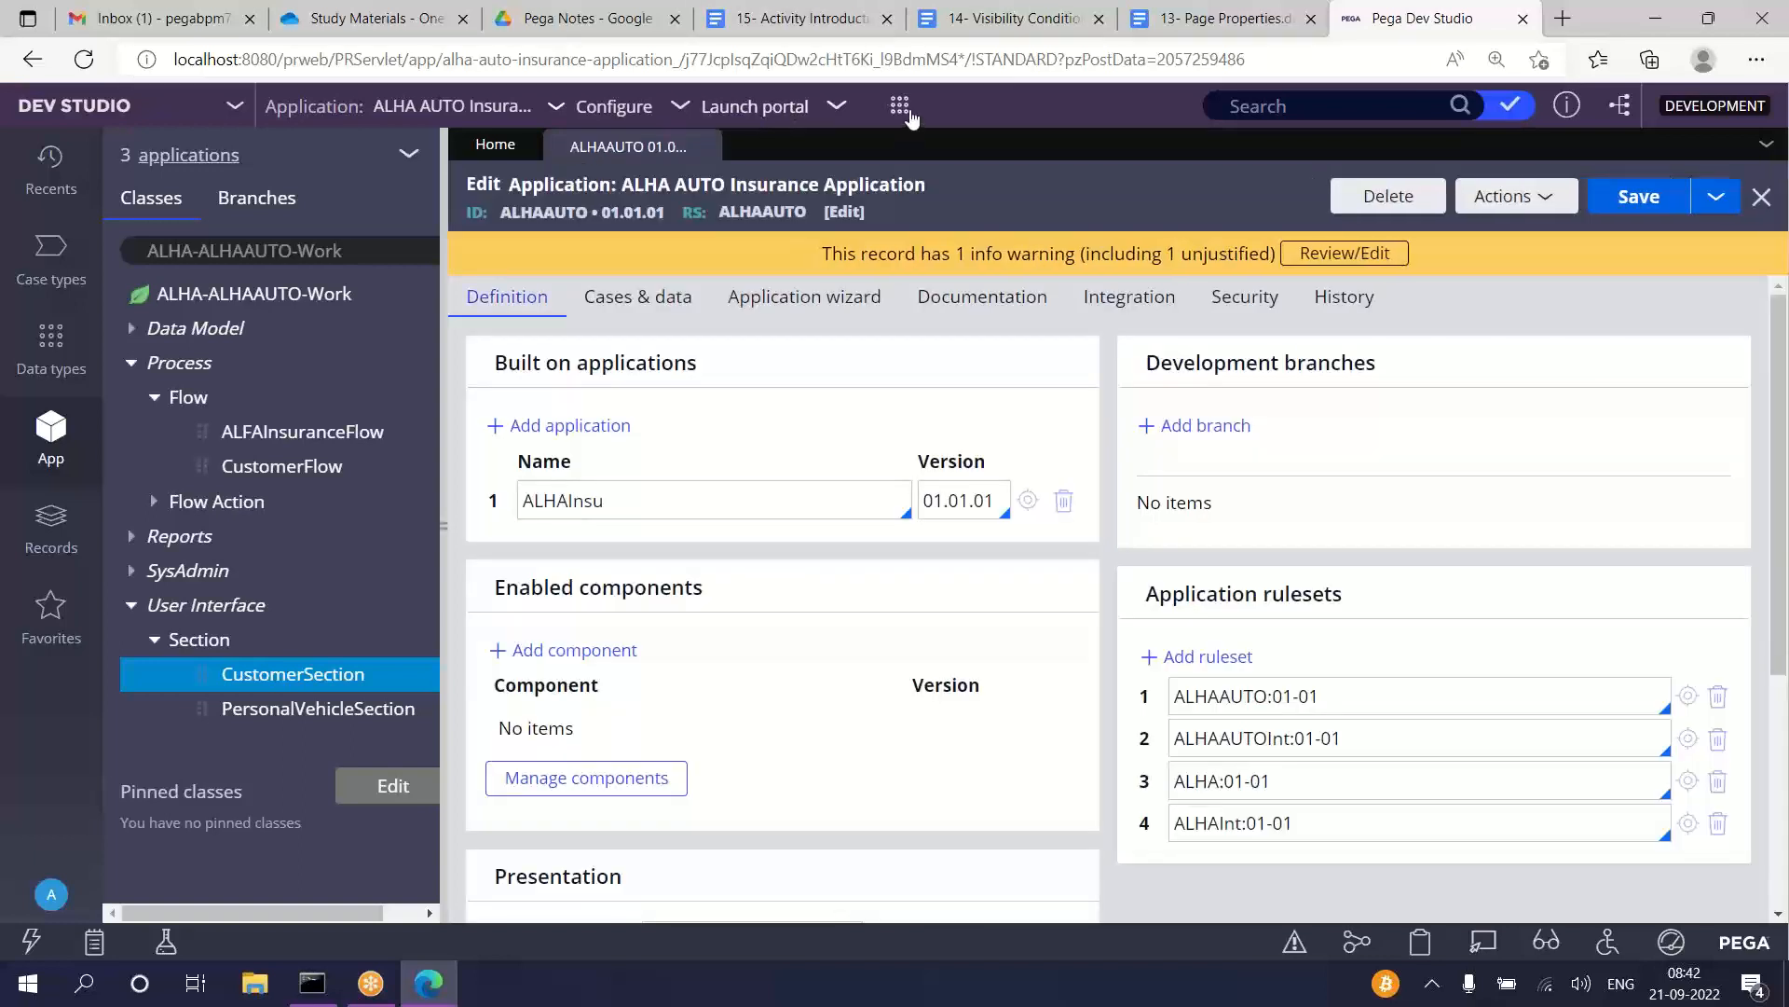
left_click(900, 107)
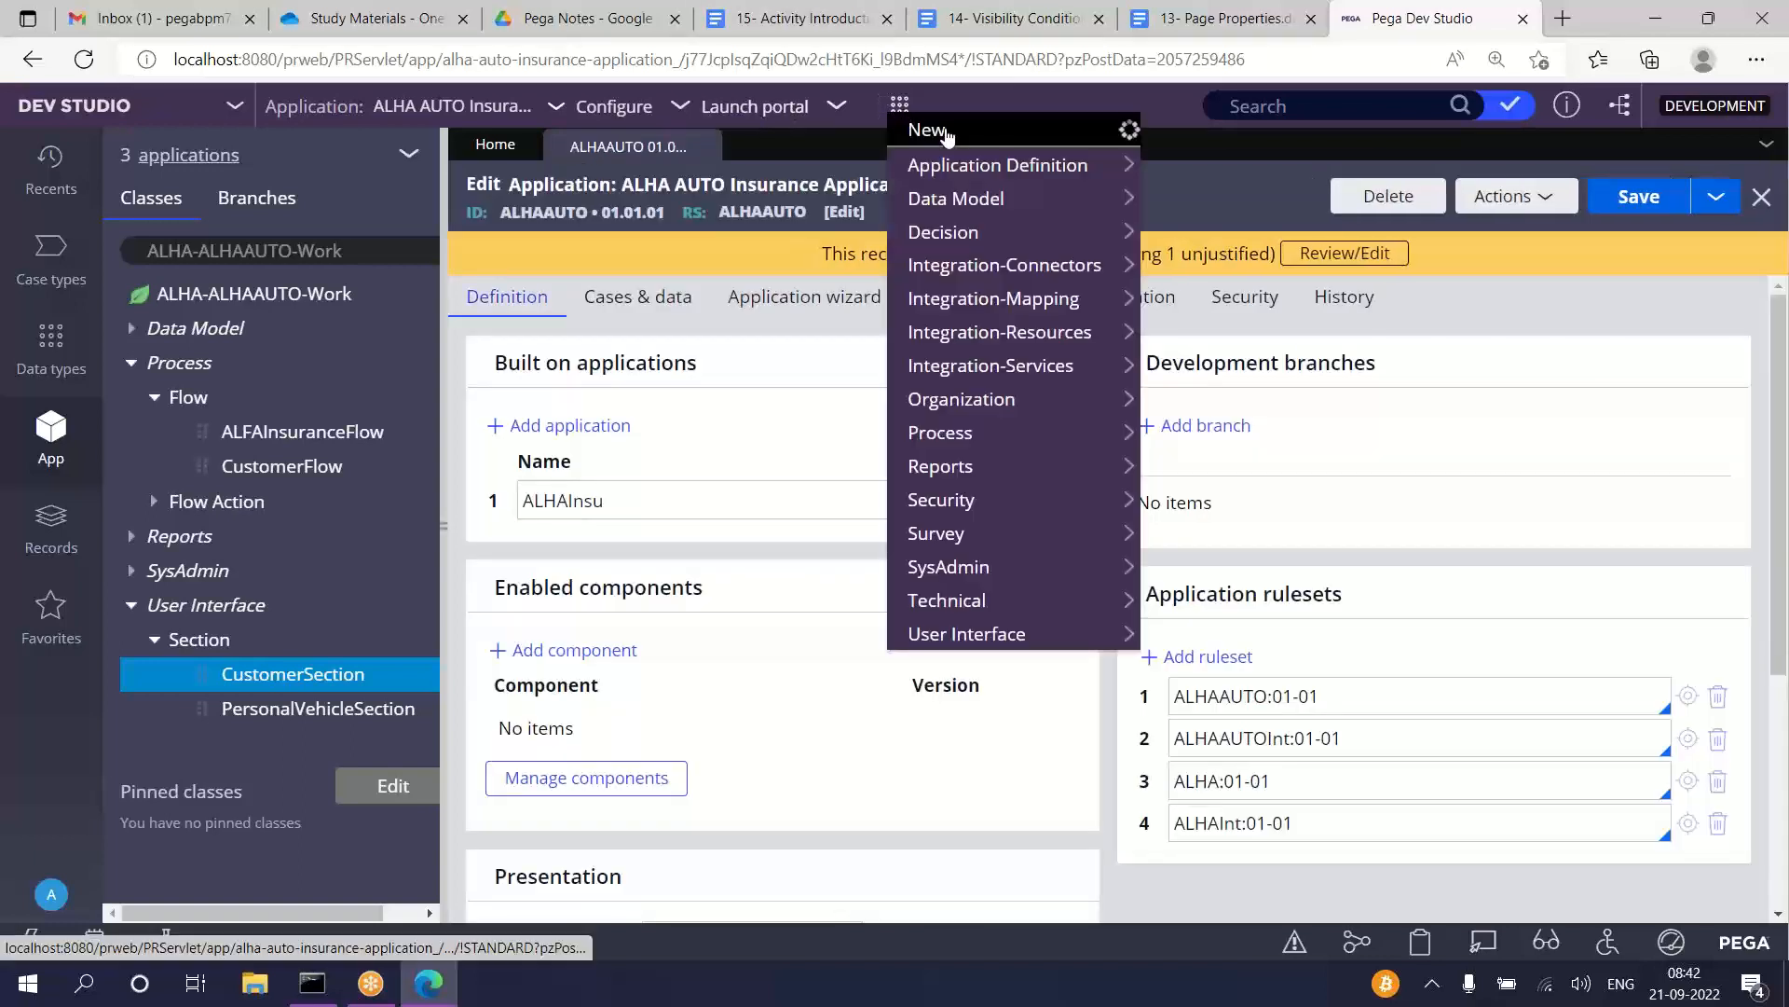
mouse_move(993, 144)
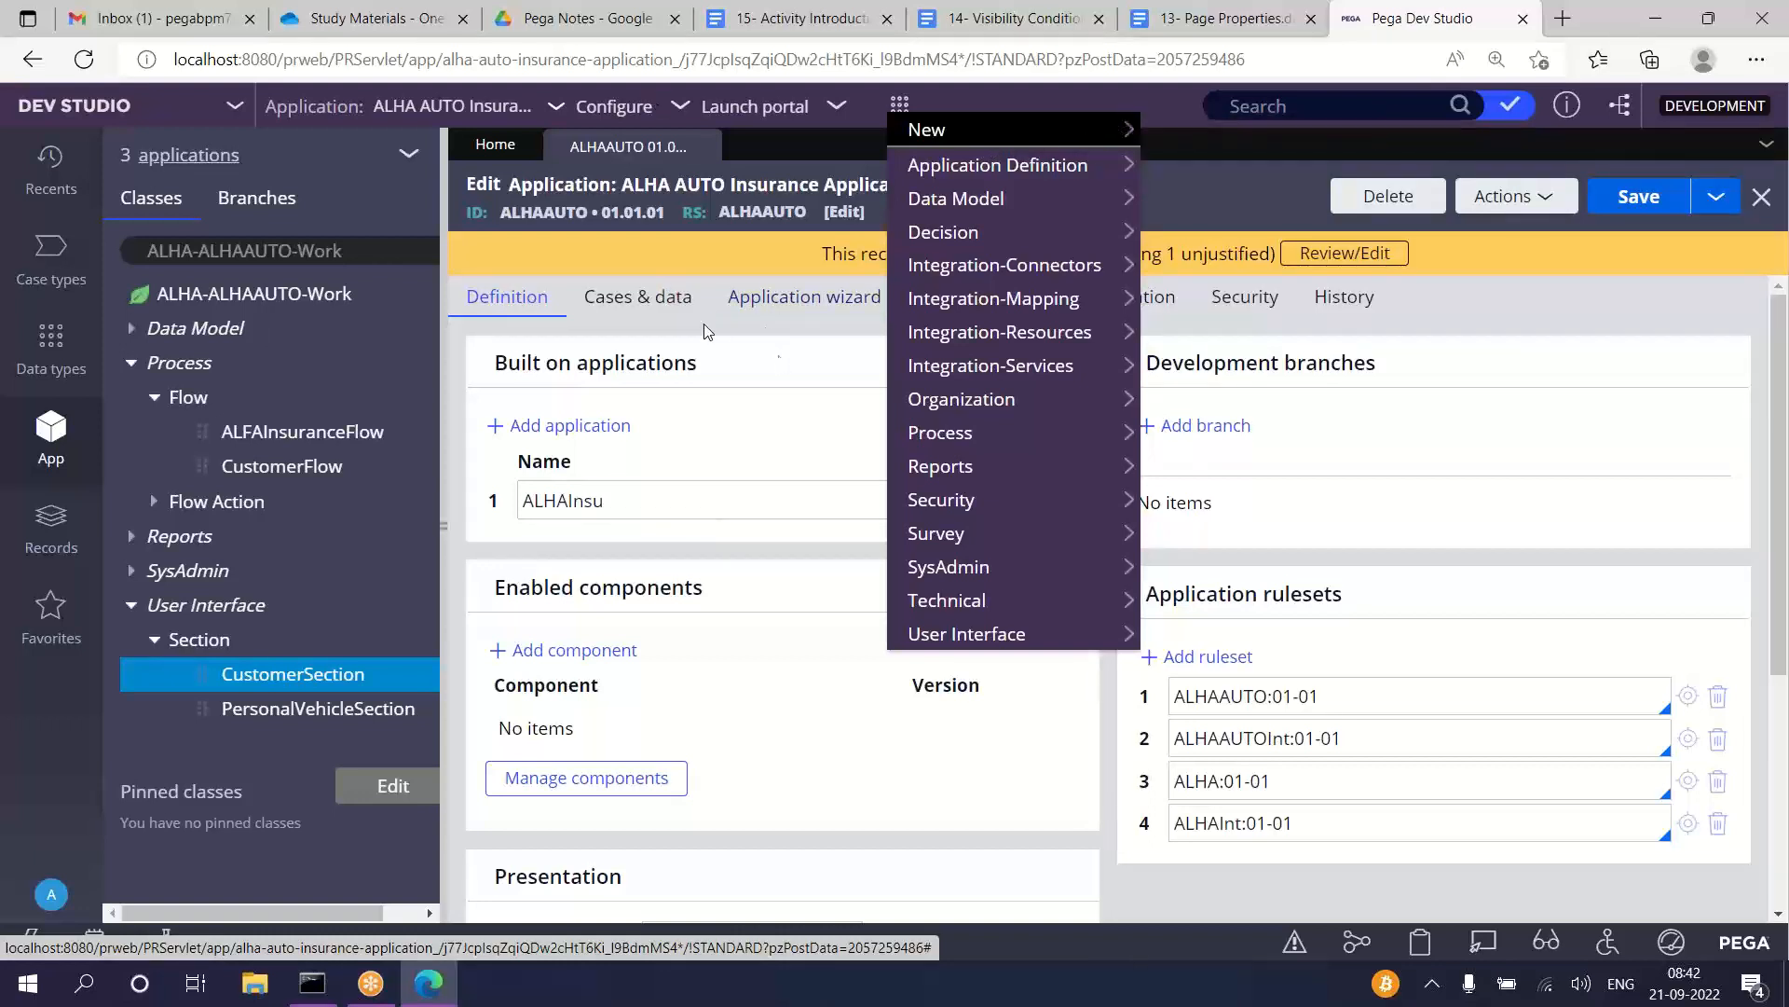
left_click(500, 112)
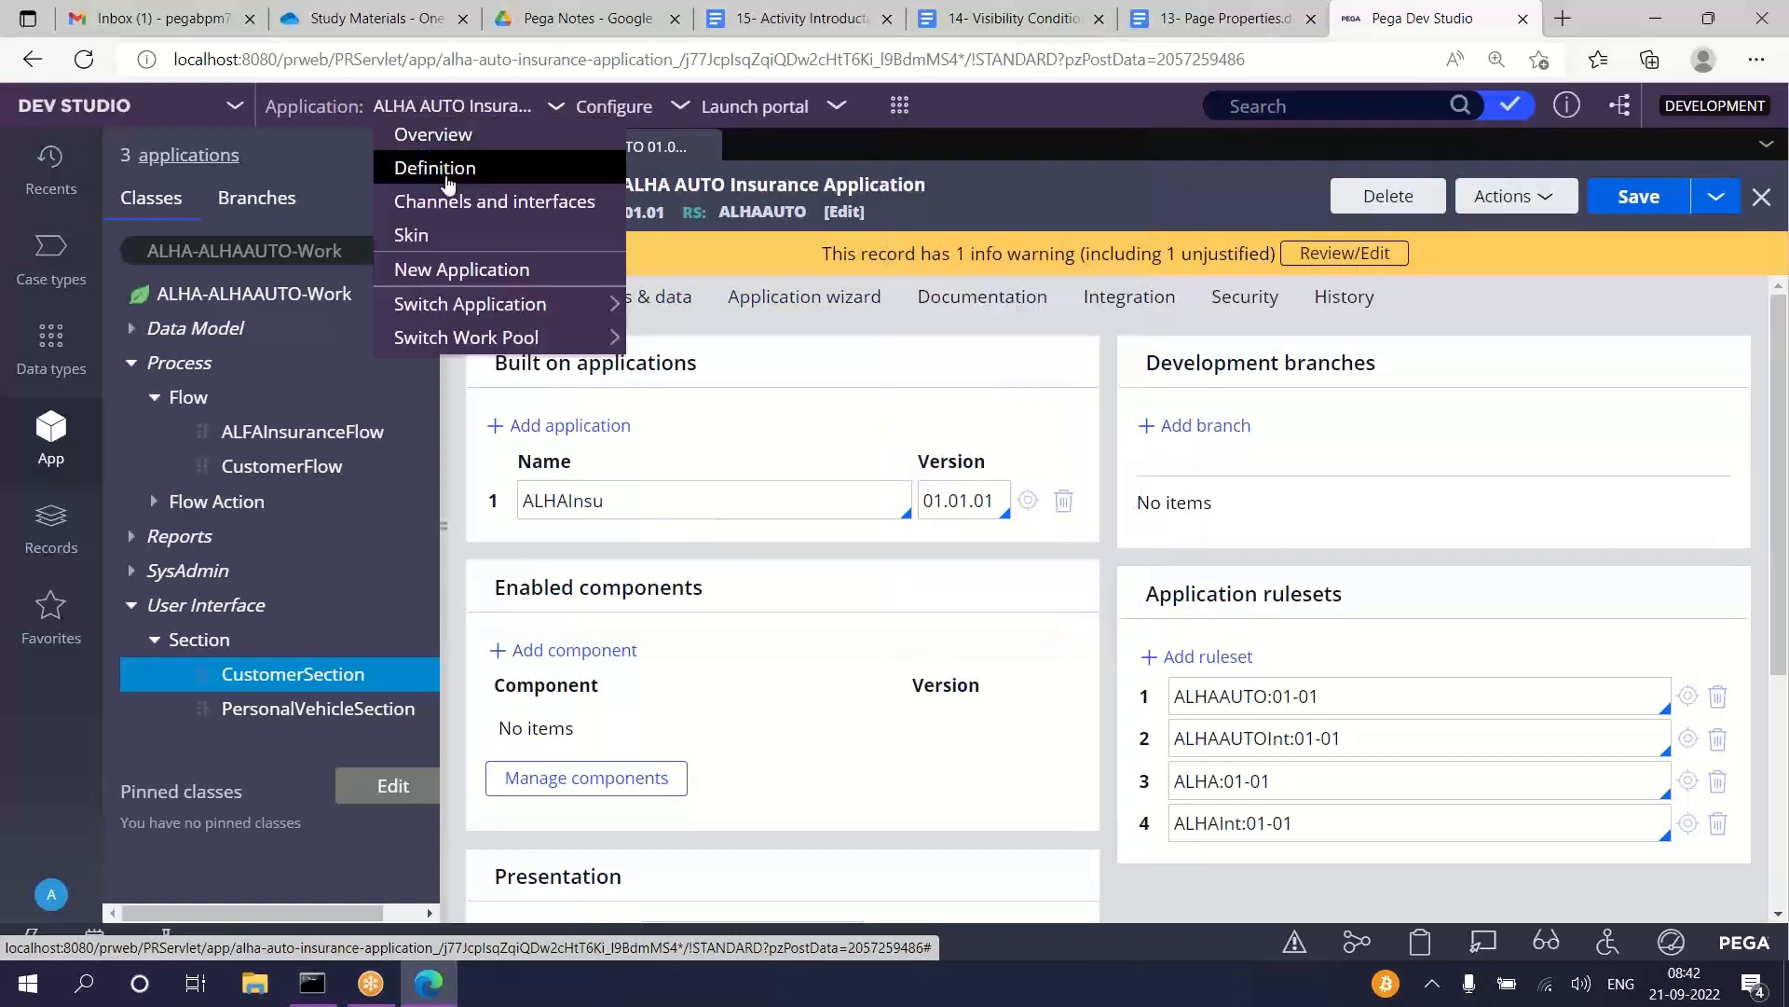
left_click(445, 522)
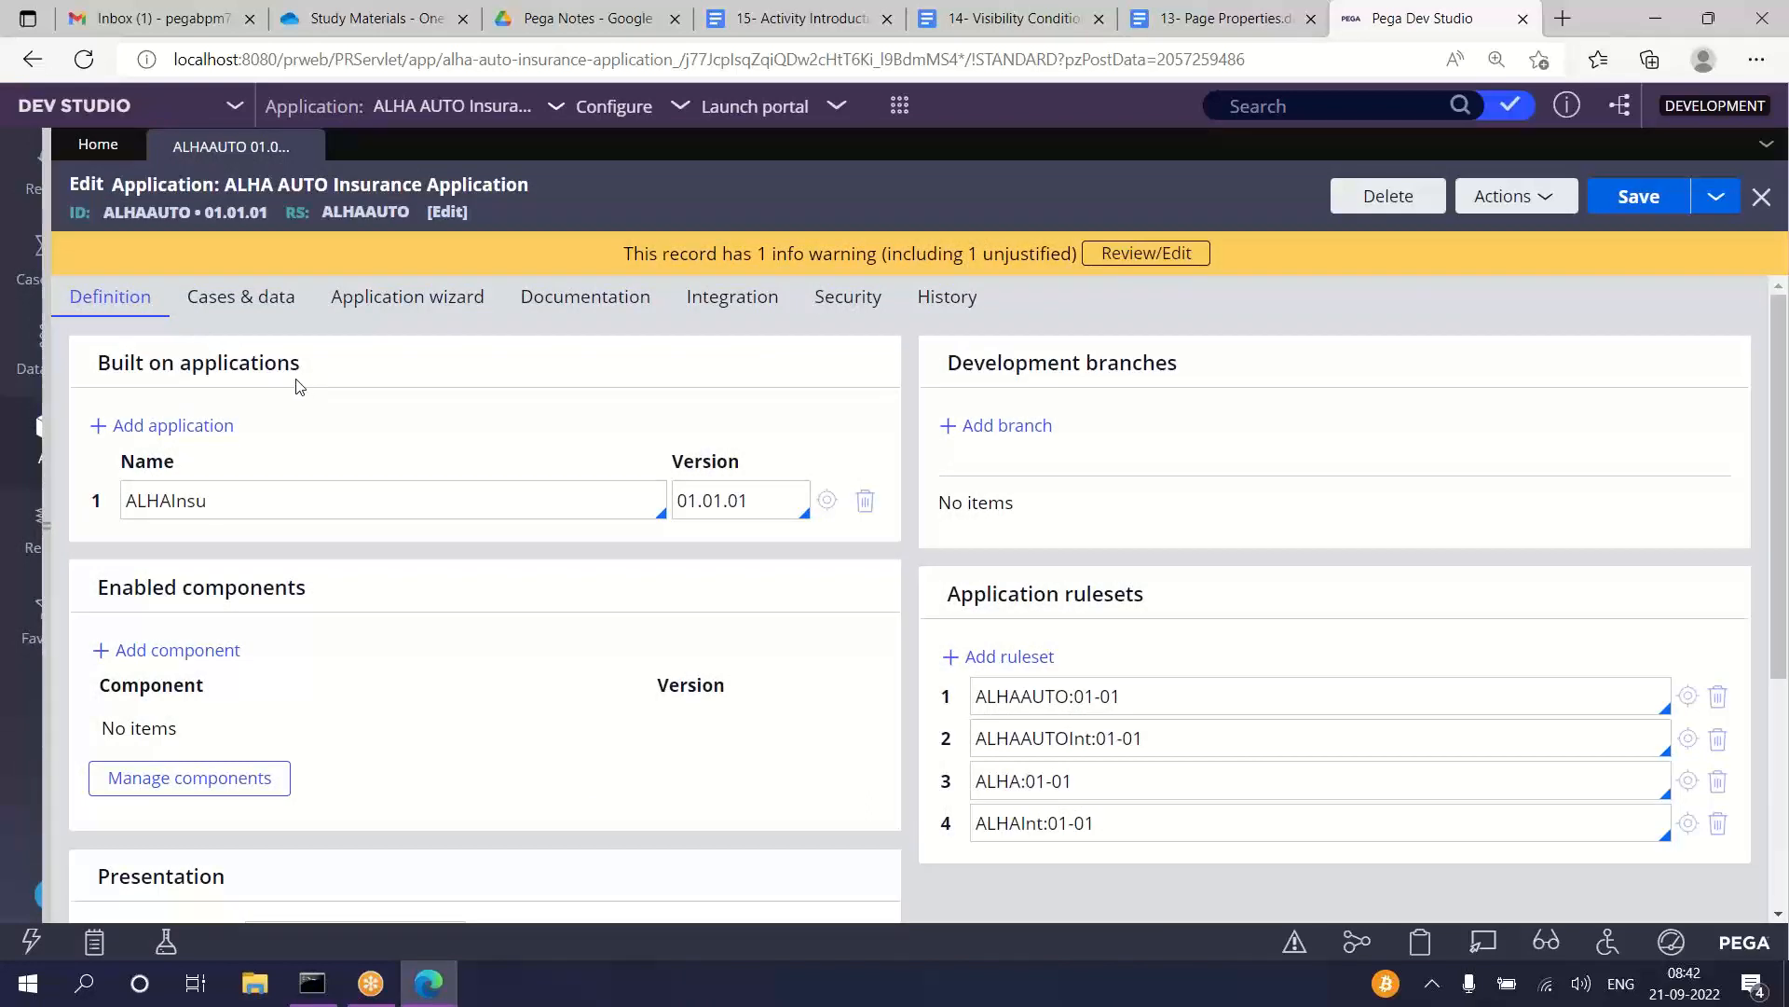
Step: Set the implementation class of the blank case type in the application's cases and data to ALHA-ALHAAUTO-Work
left_click(244, 300)
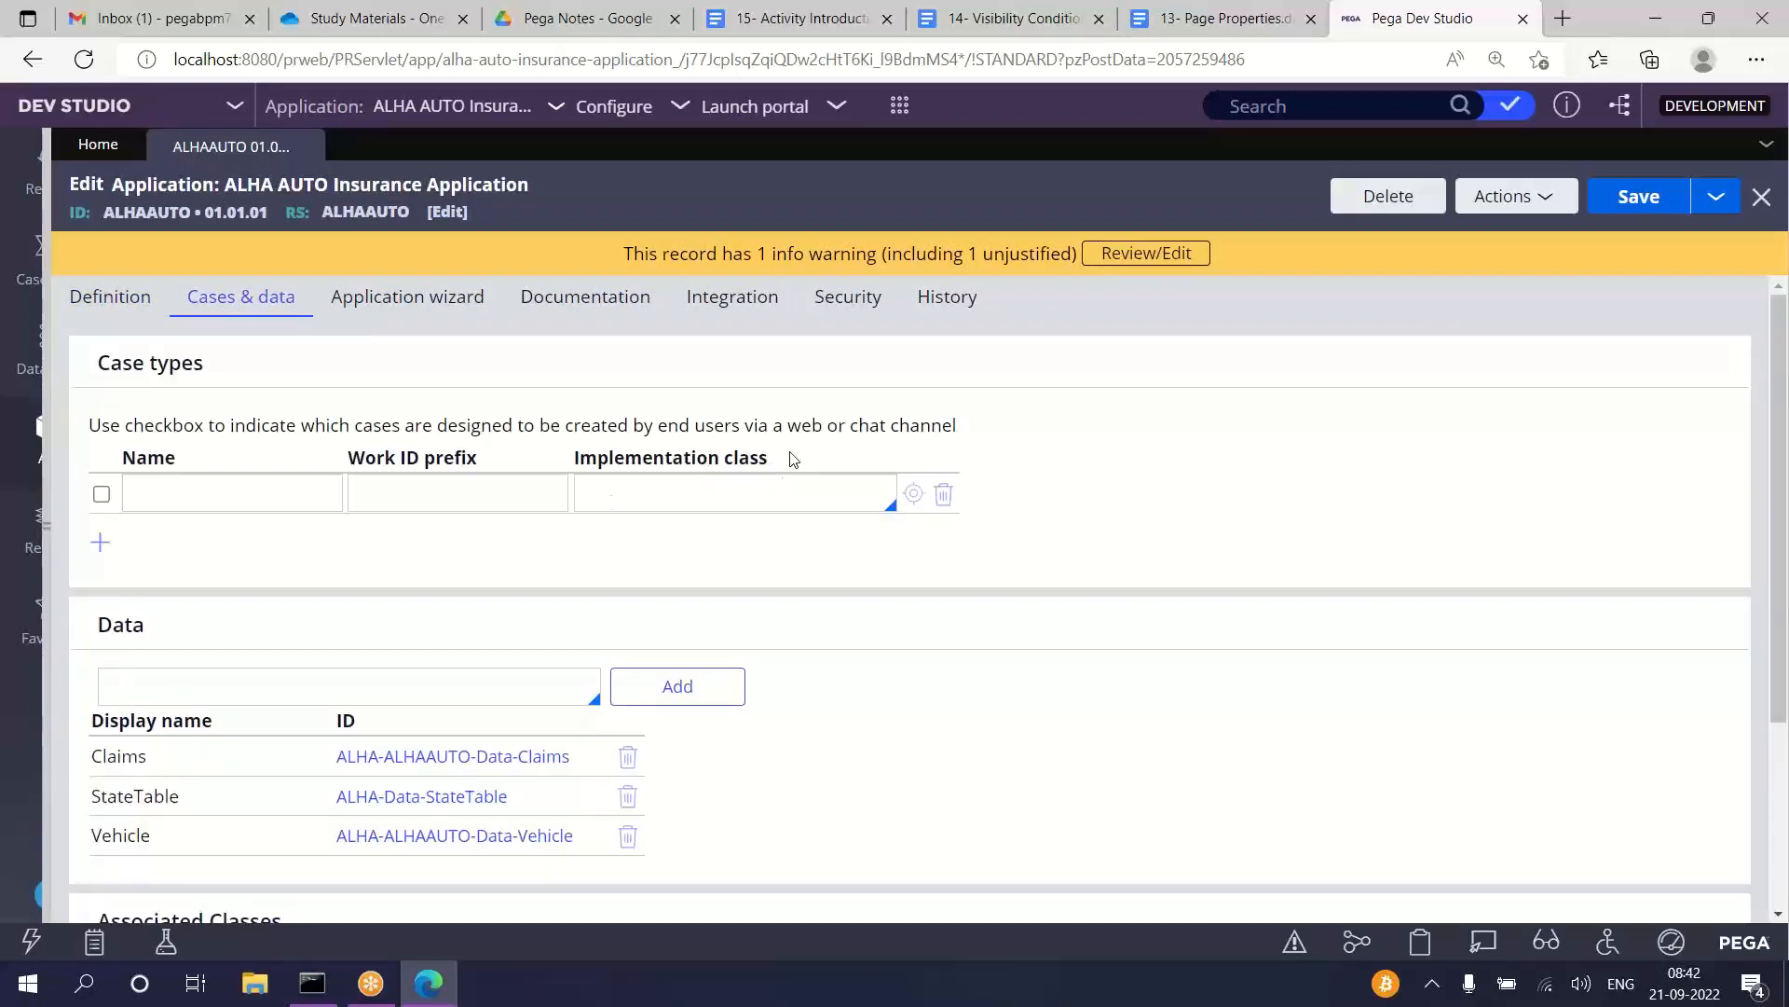
left_click_drag(793, 458, 559, 458)
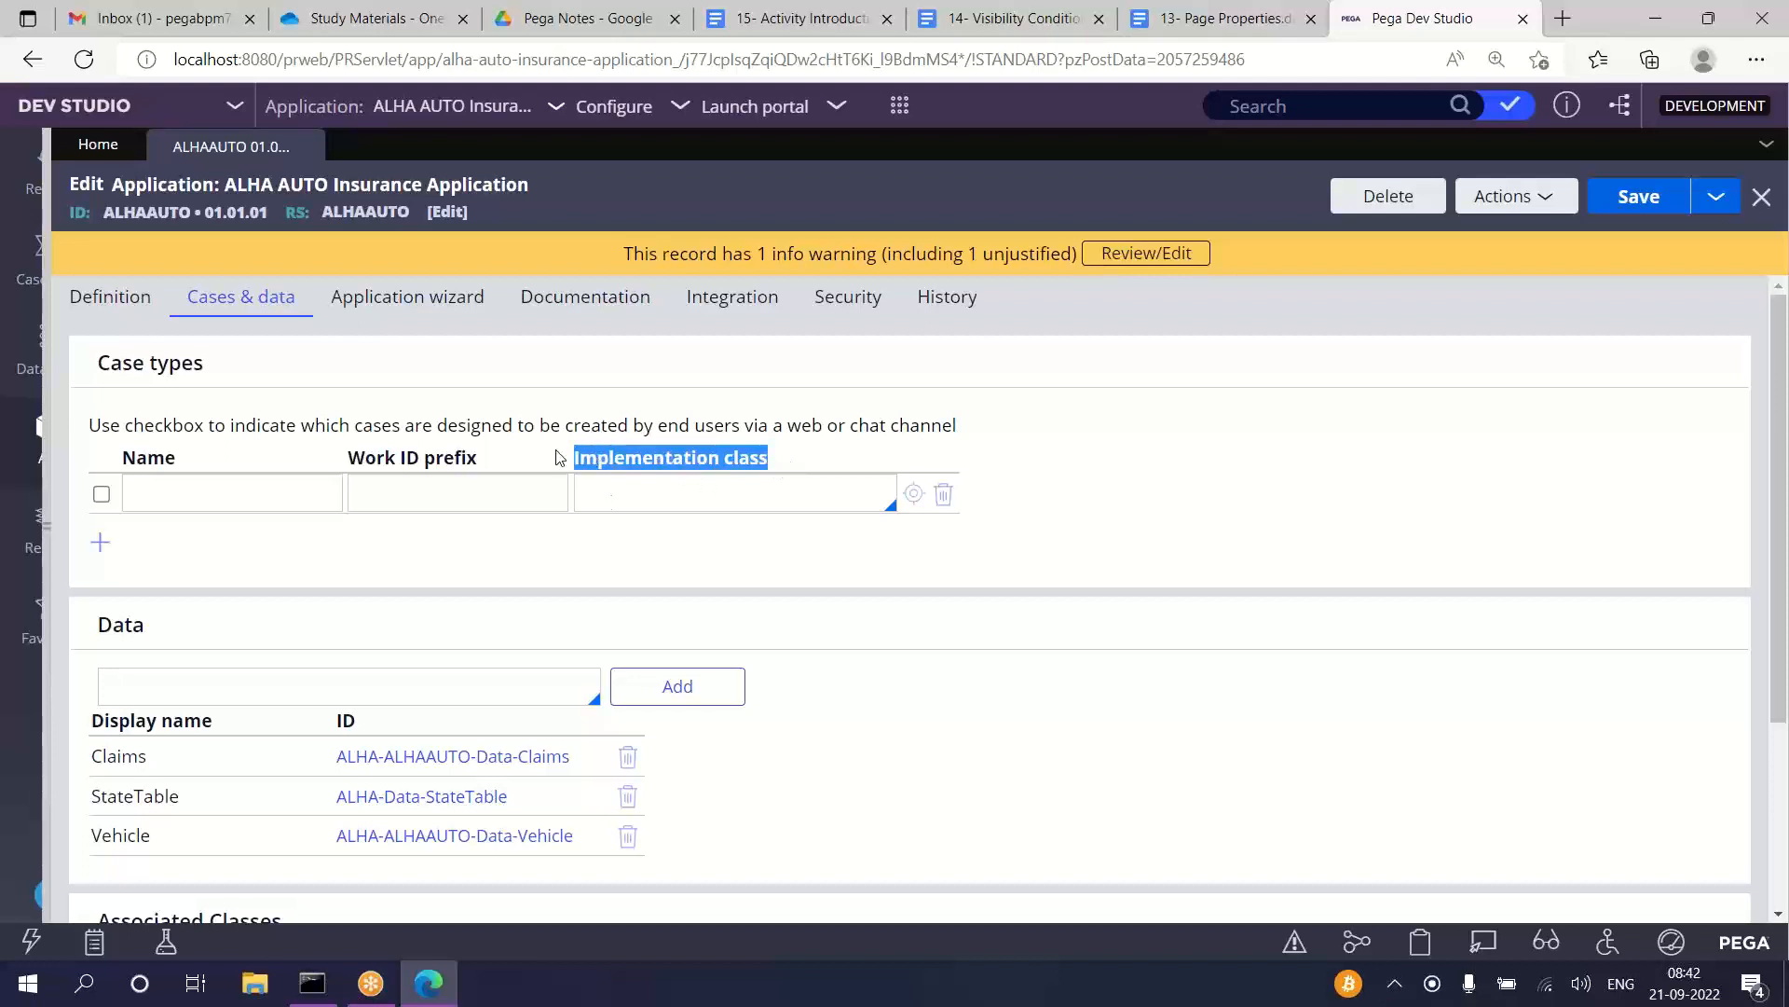
left_click(678, 496)
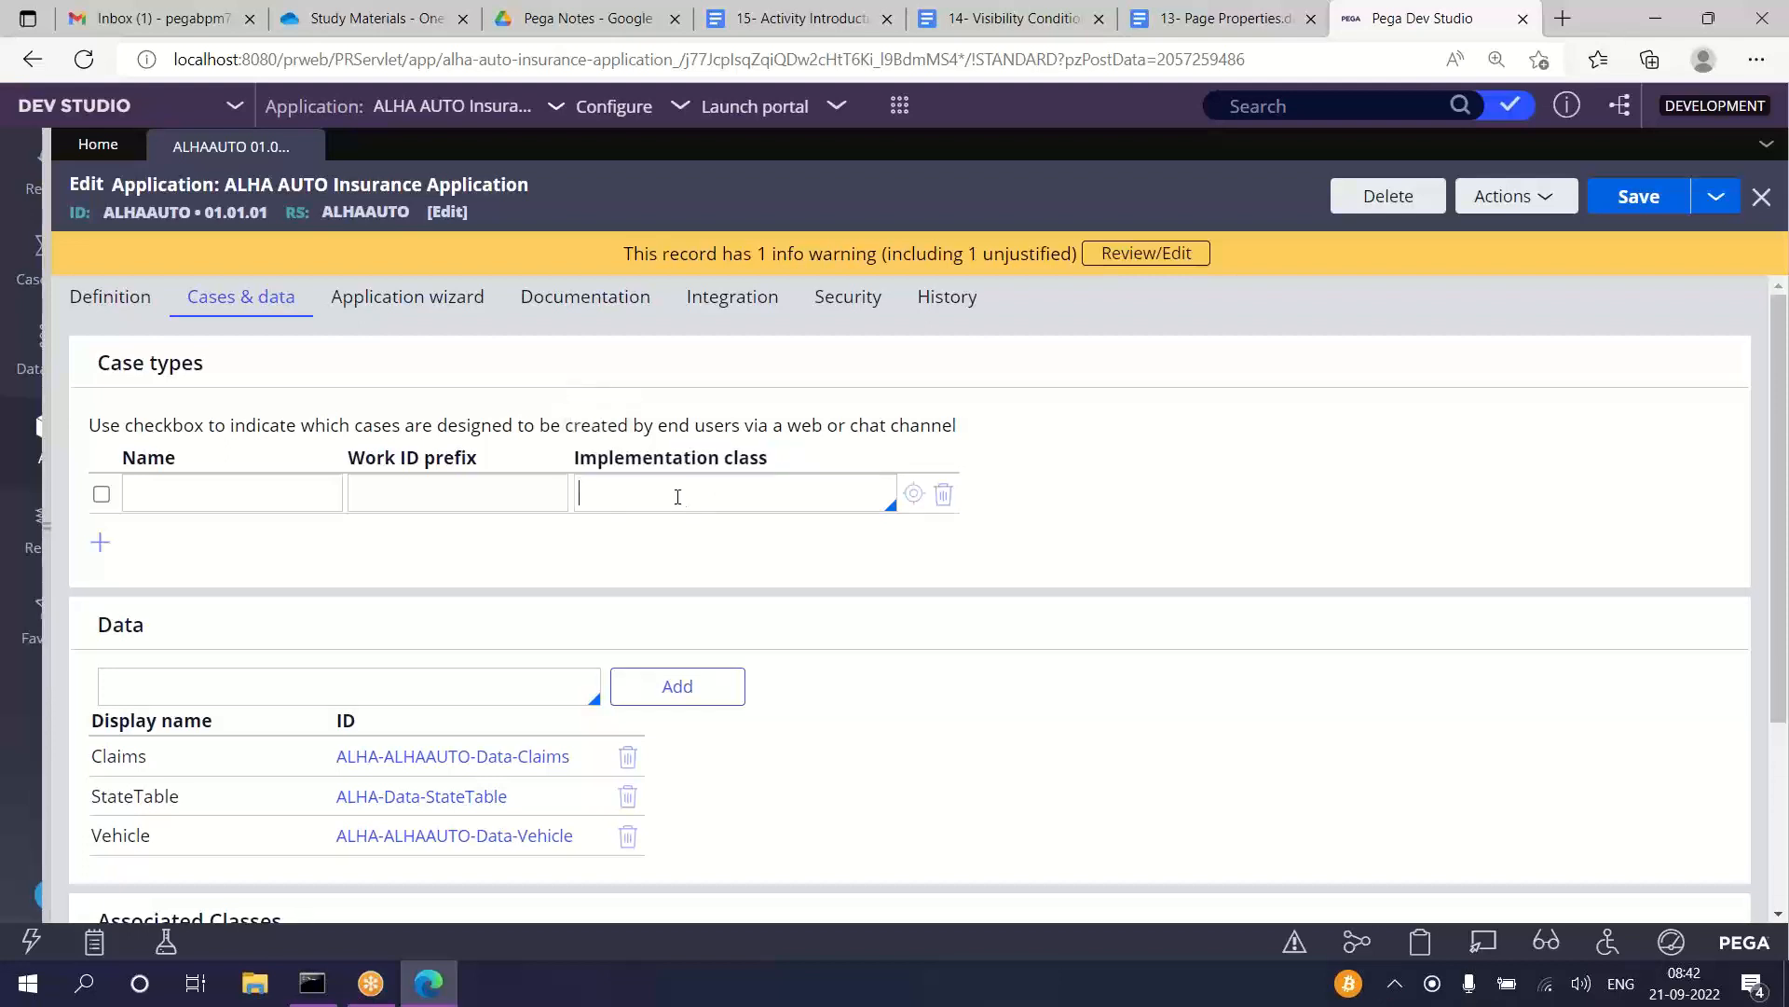
key("Down")
key("Down")
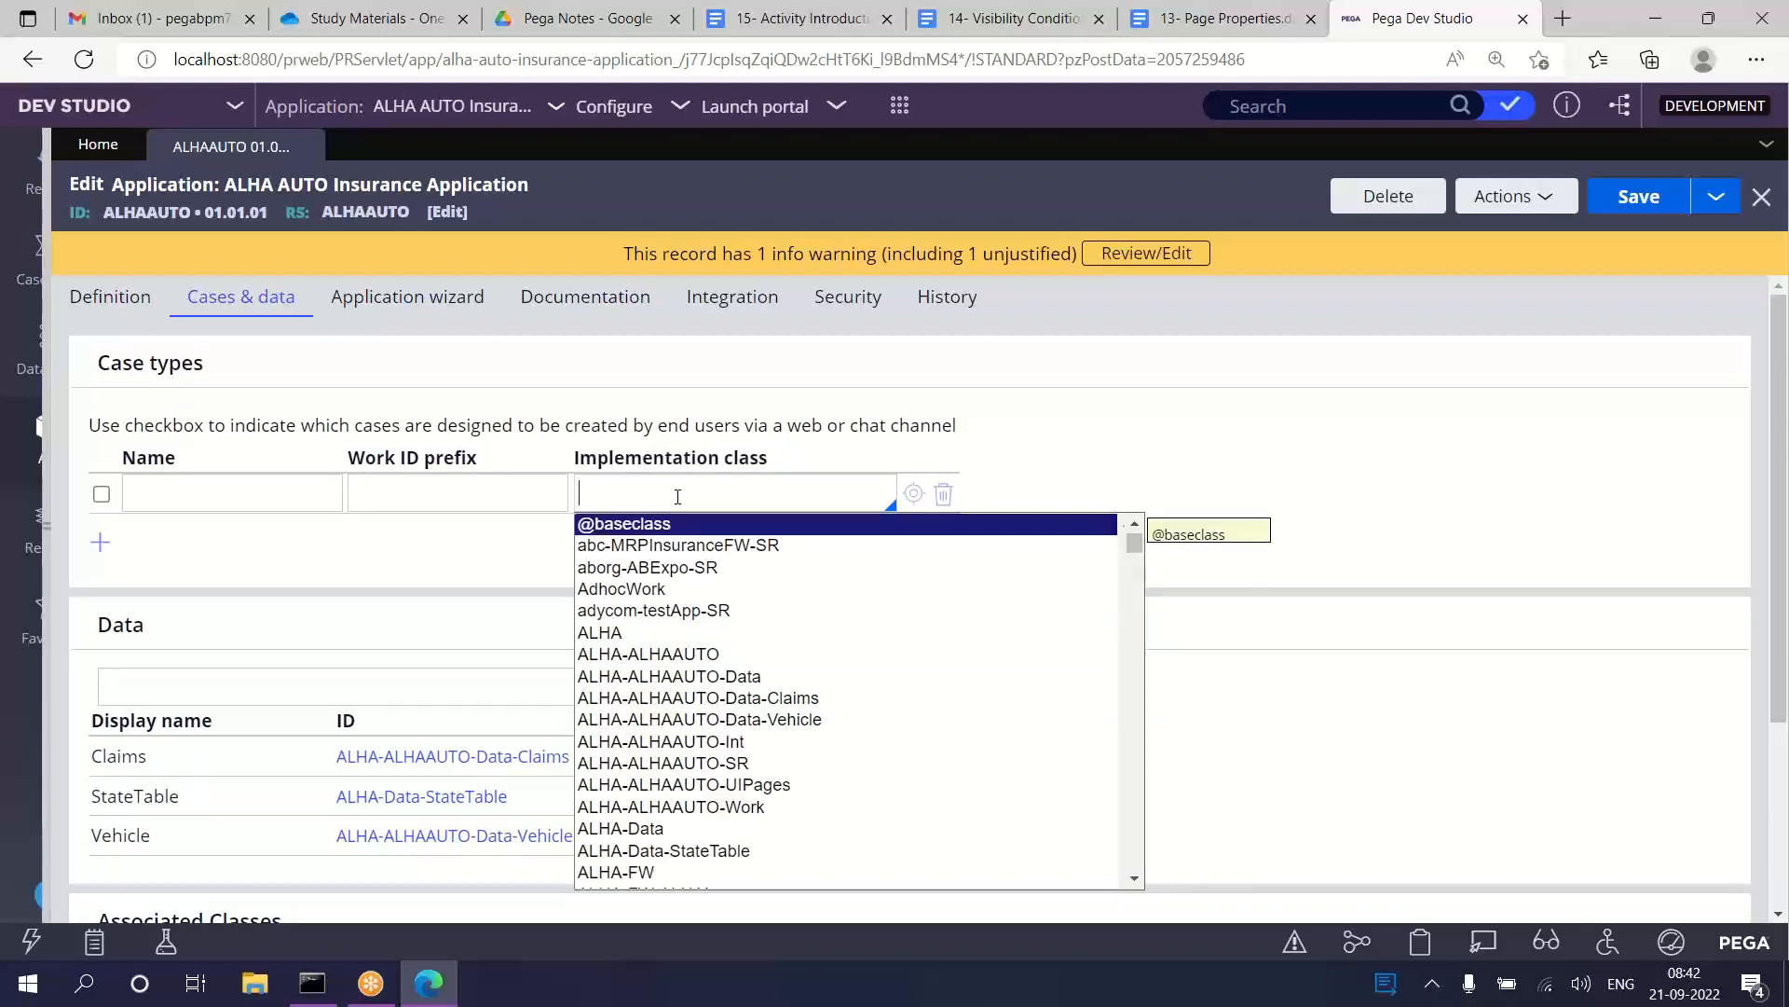
key("Down")
key("Down")
key("Down")
key("Down")
key("Down")
key("Down")
key("Down")
key("Down")
key("Down")
key("Down")
key("Down")
key("Down")
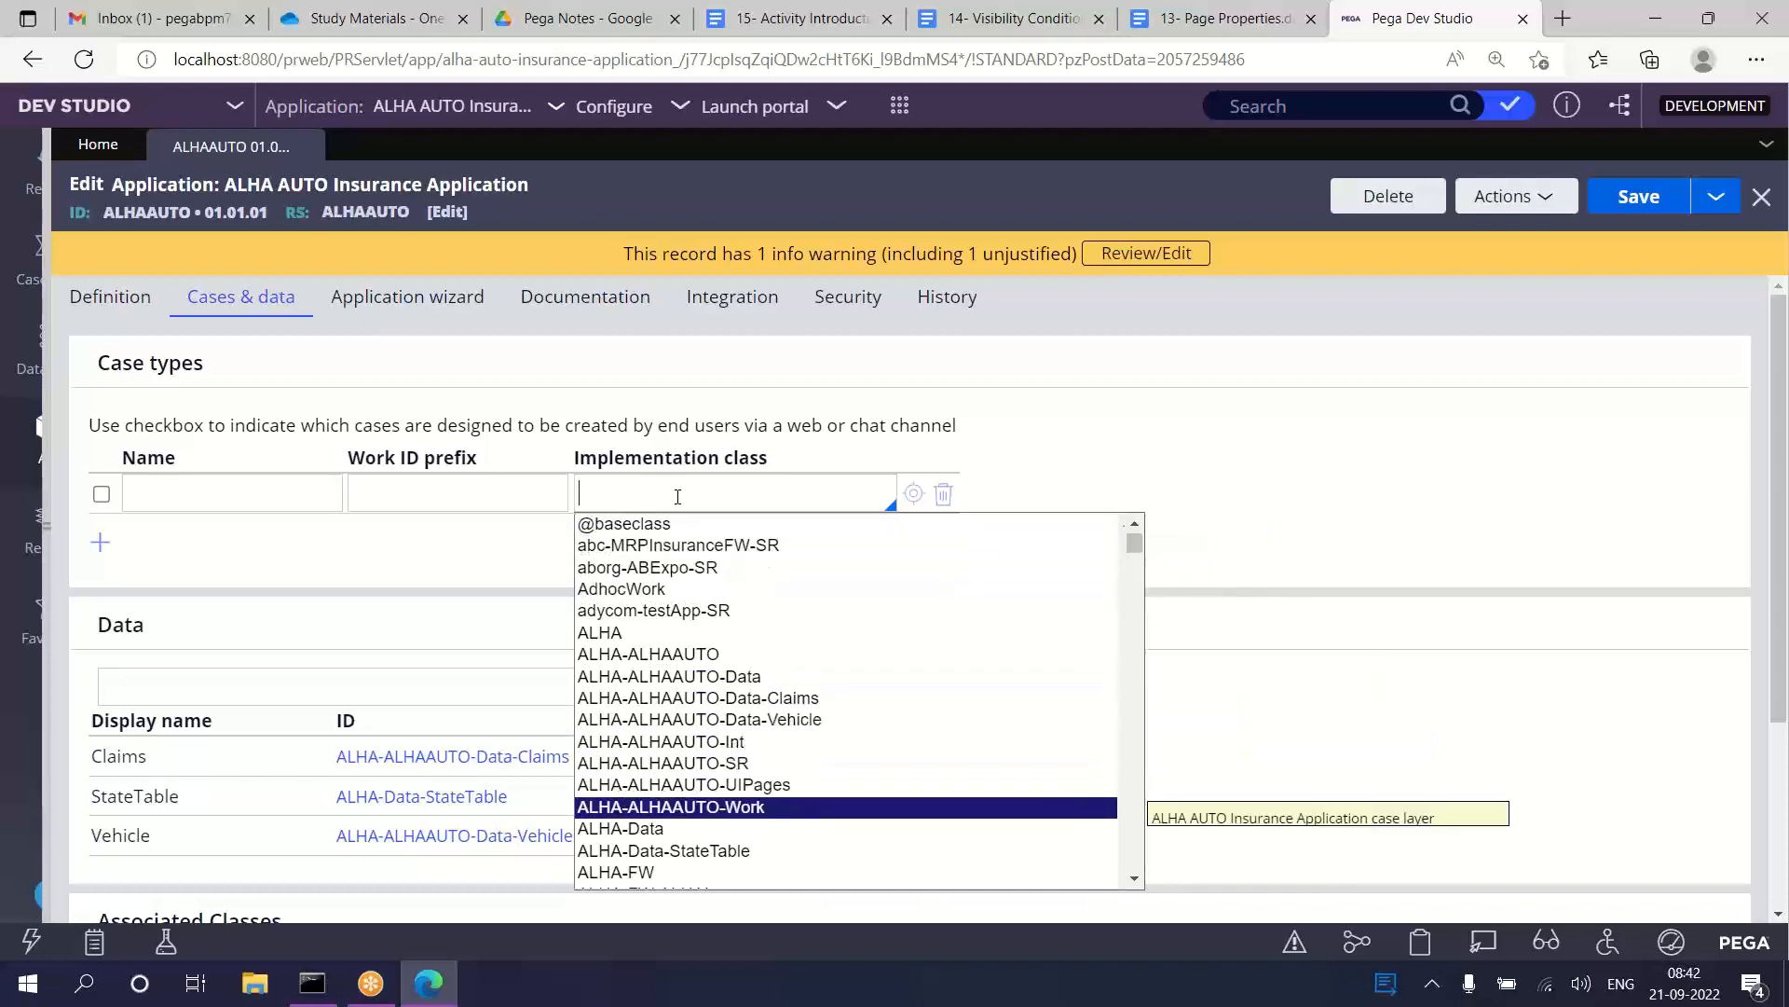
key("Return")
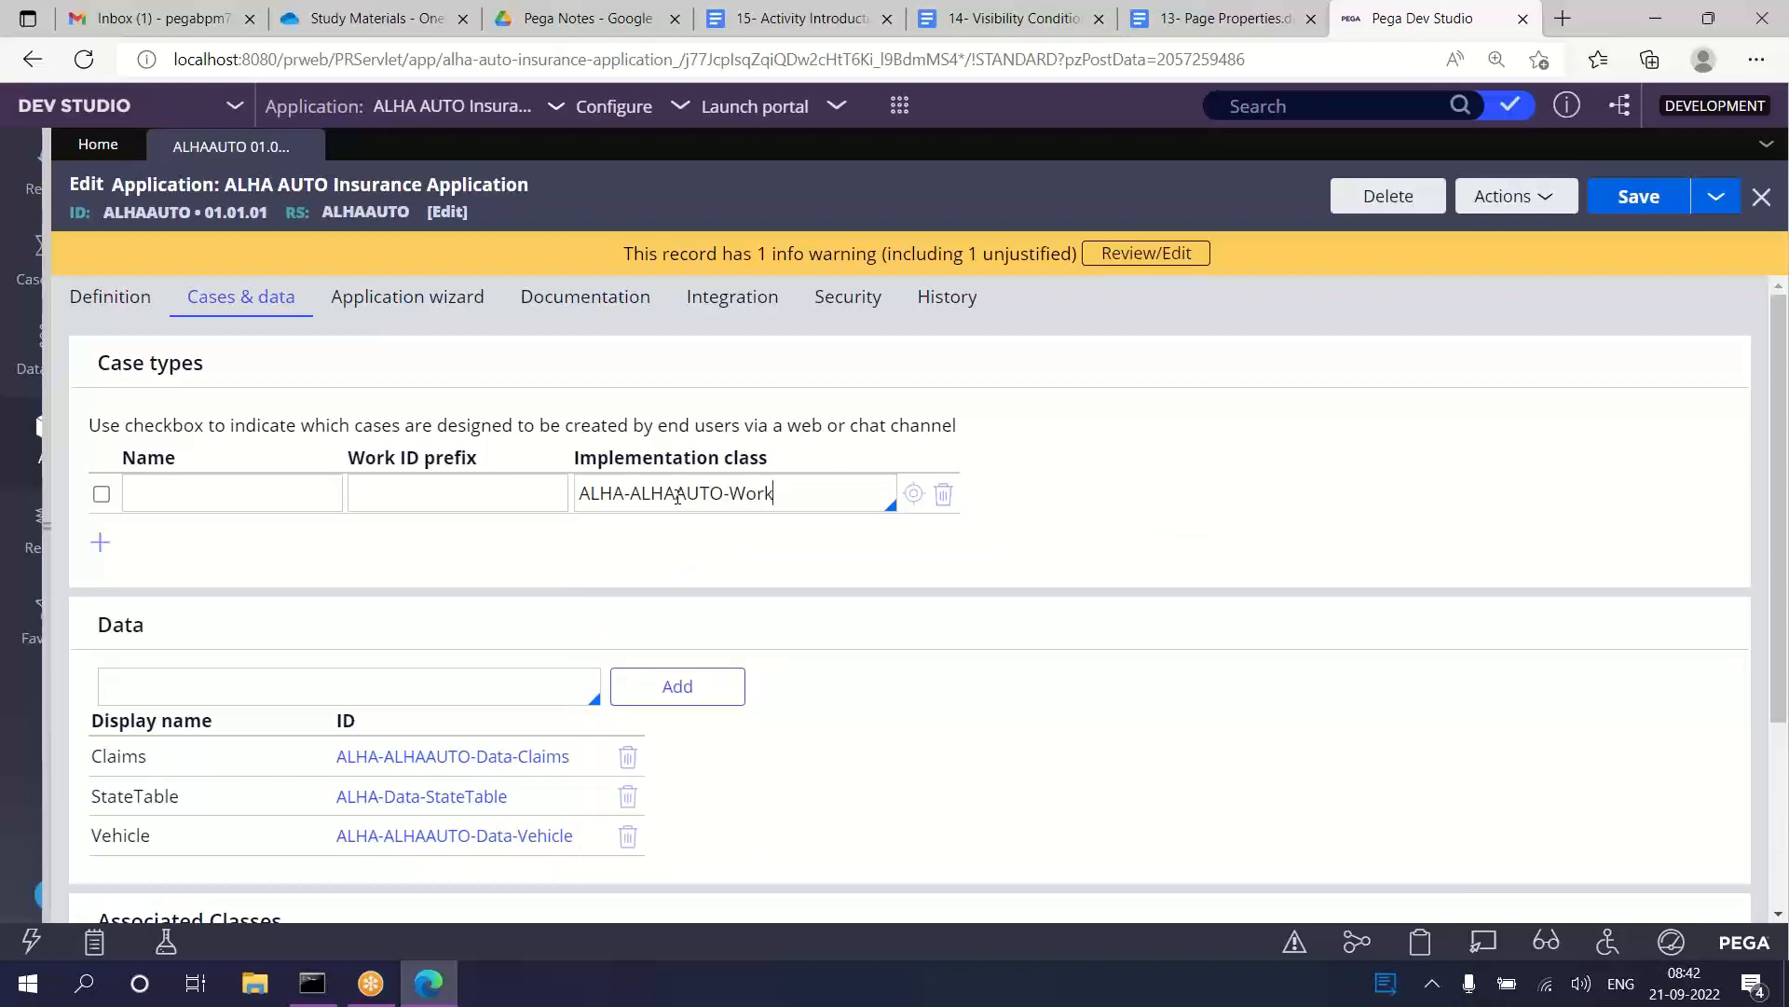
Step: Allow end users to create the case type, name it AA, and save the application
left_click(102, 494)
left_click(157, 487)
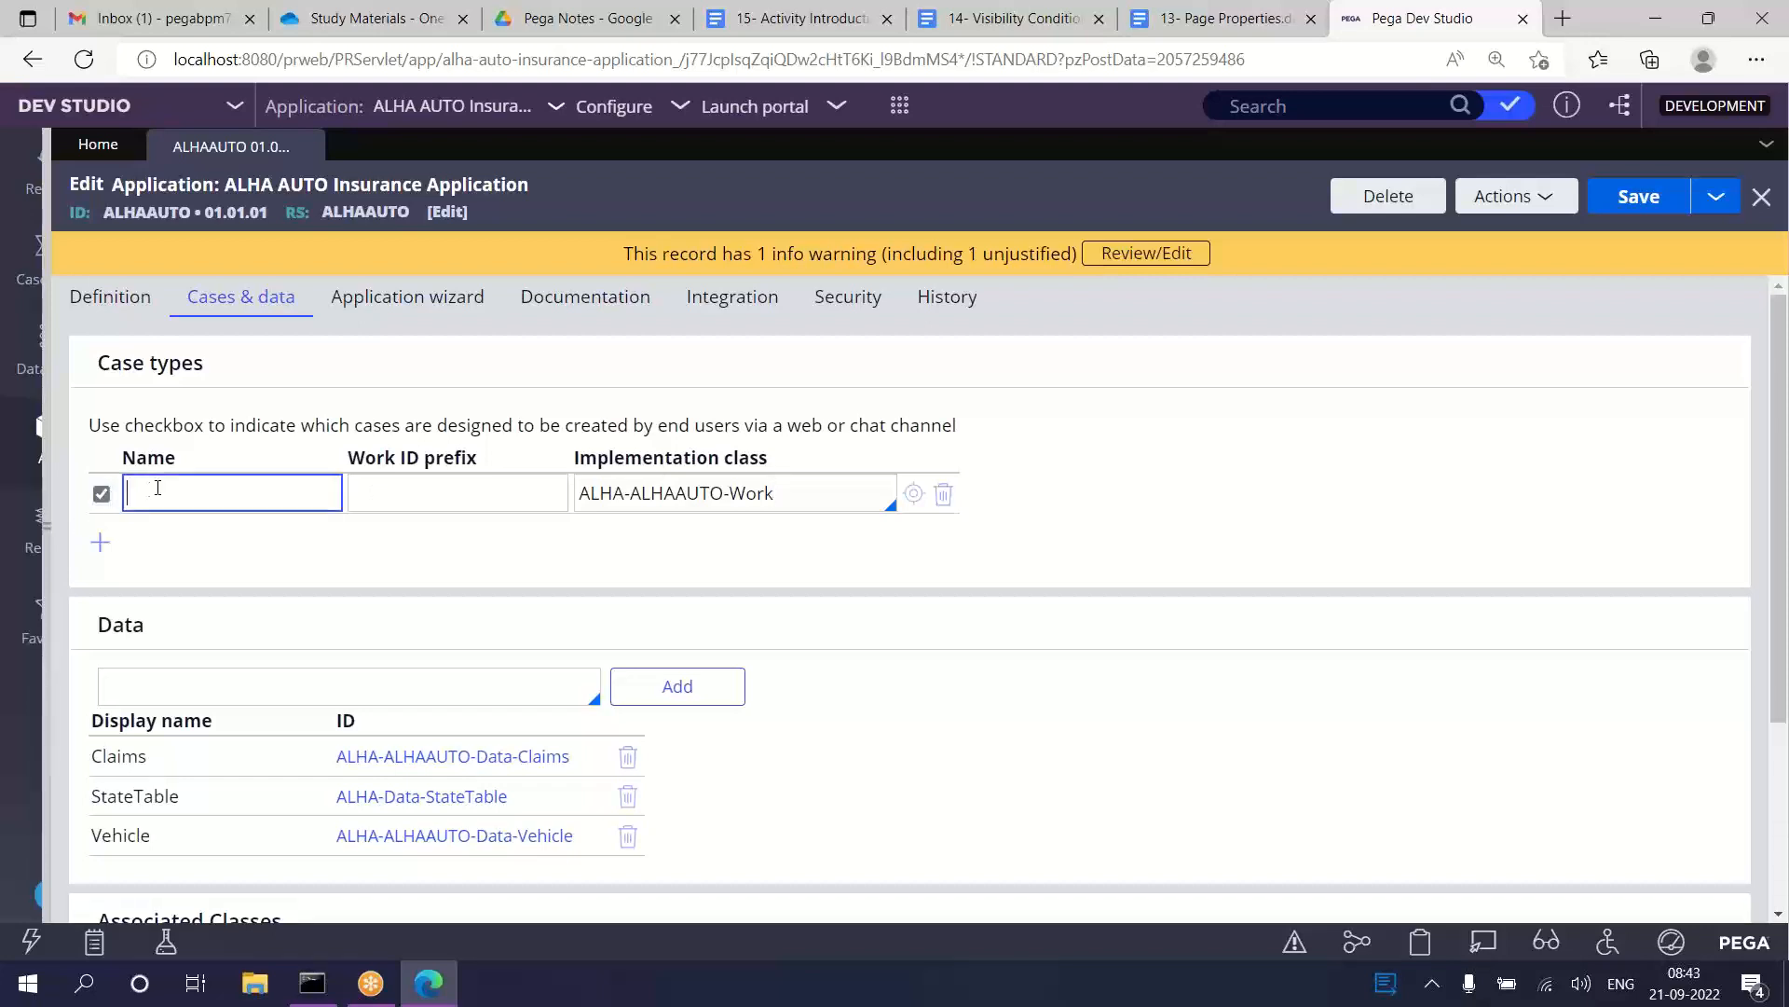
type("AA")
left_click(1633, 200)
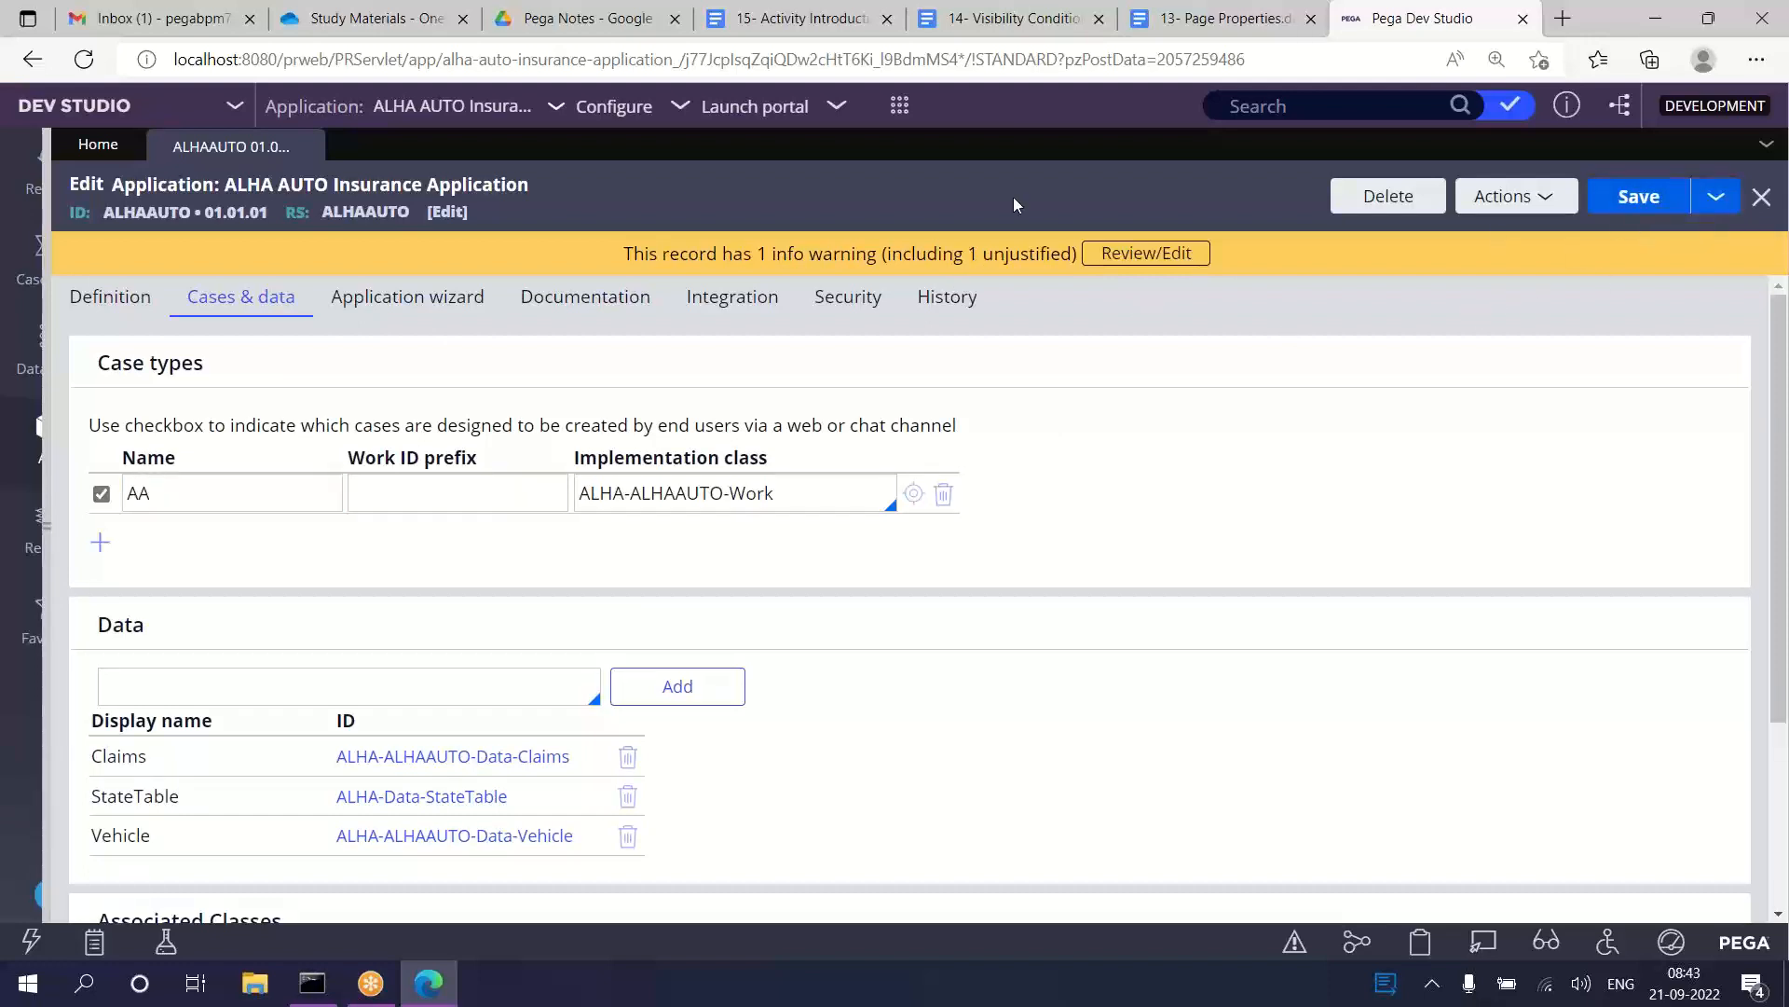
Step: Check the name and implementation class of the AA case type
left_click(108, 682)
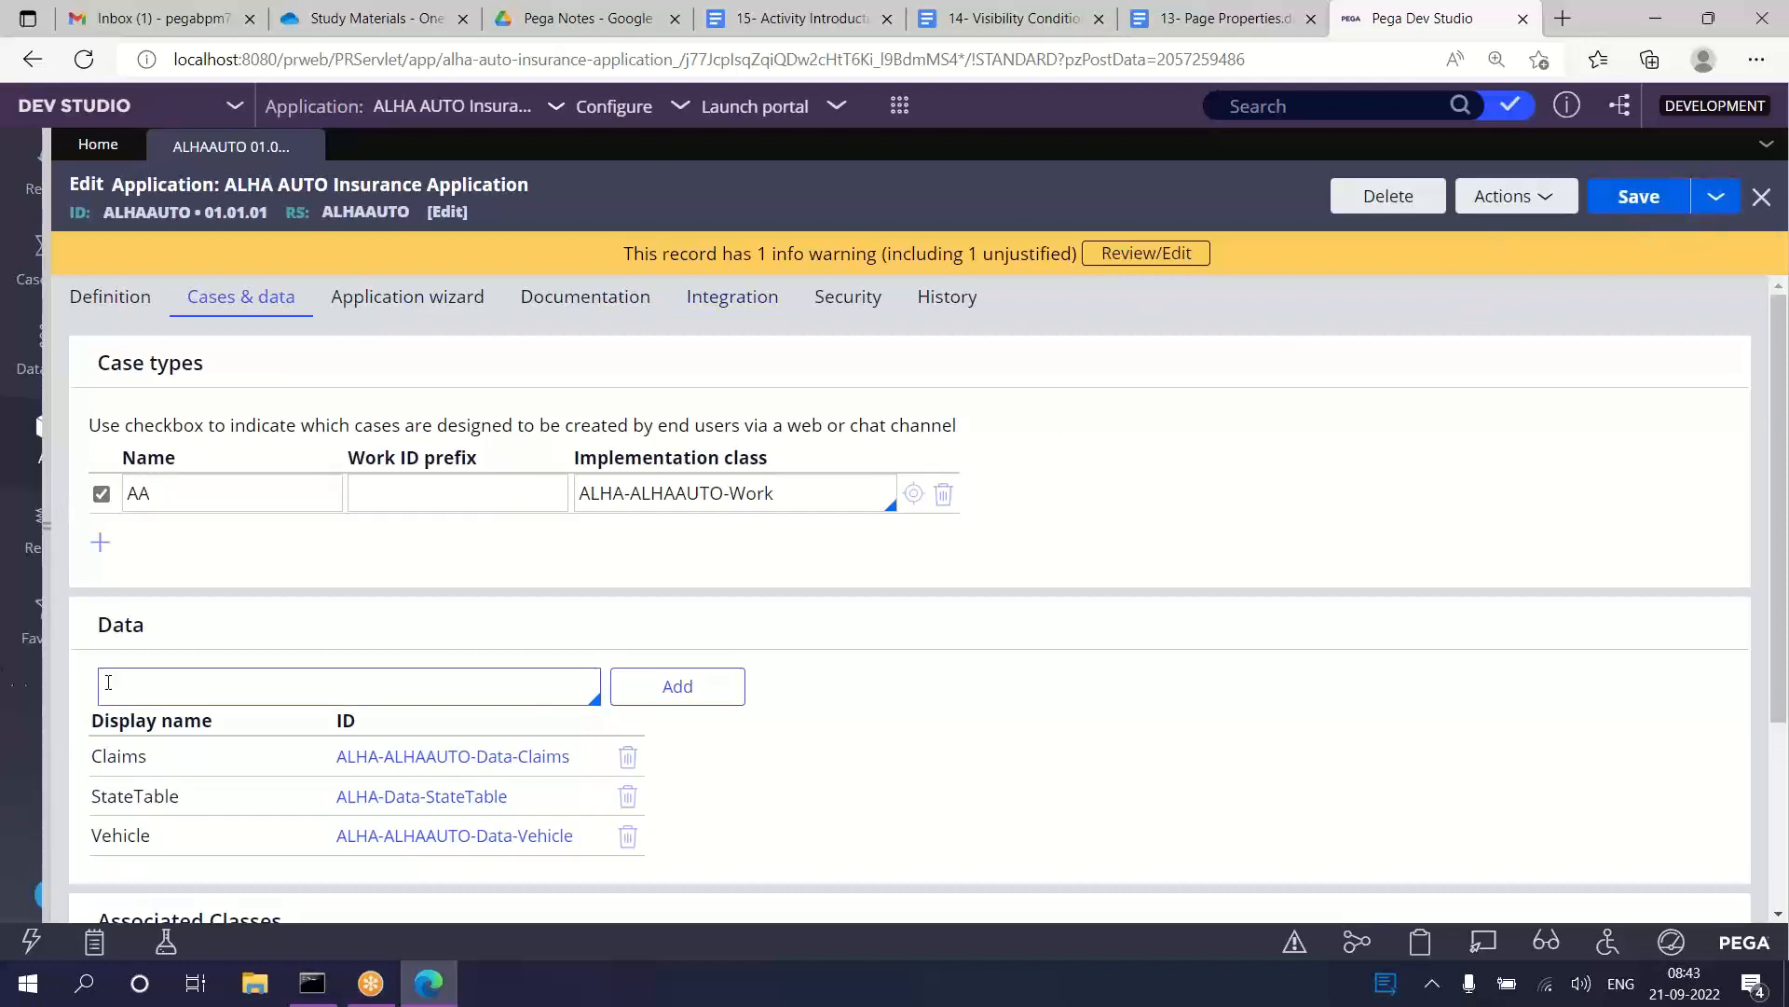
triple_click(678, 501)
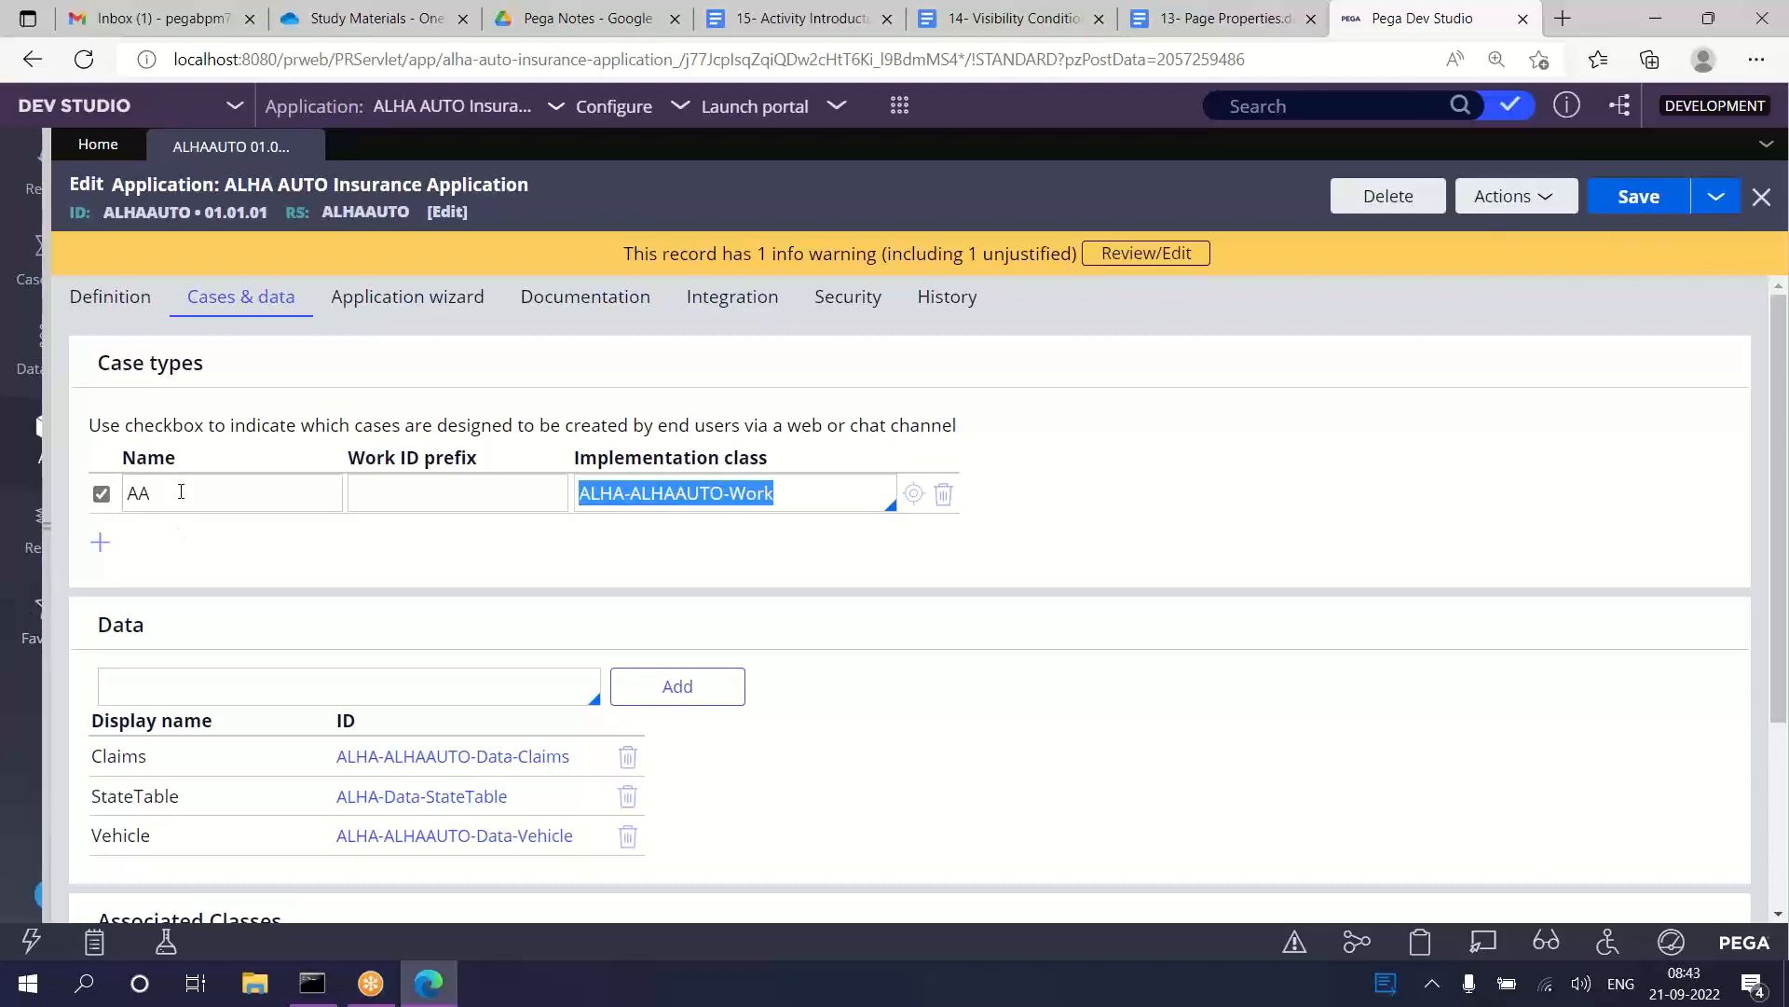
left_click_drag(166, 494, 125, 503)
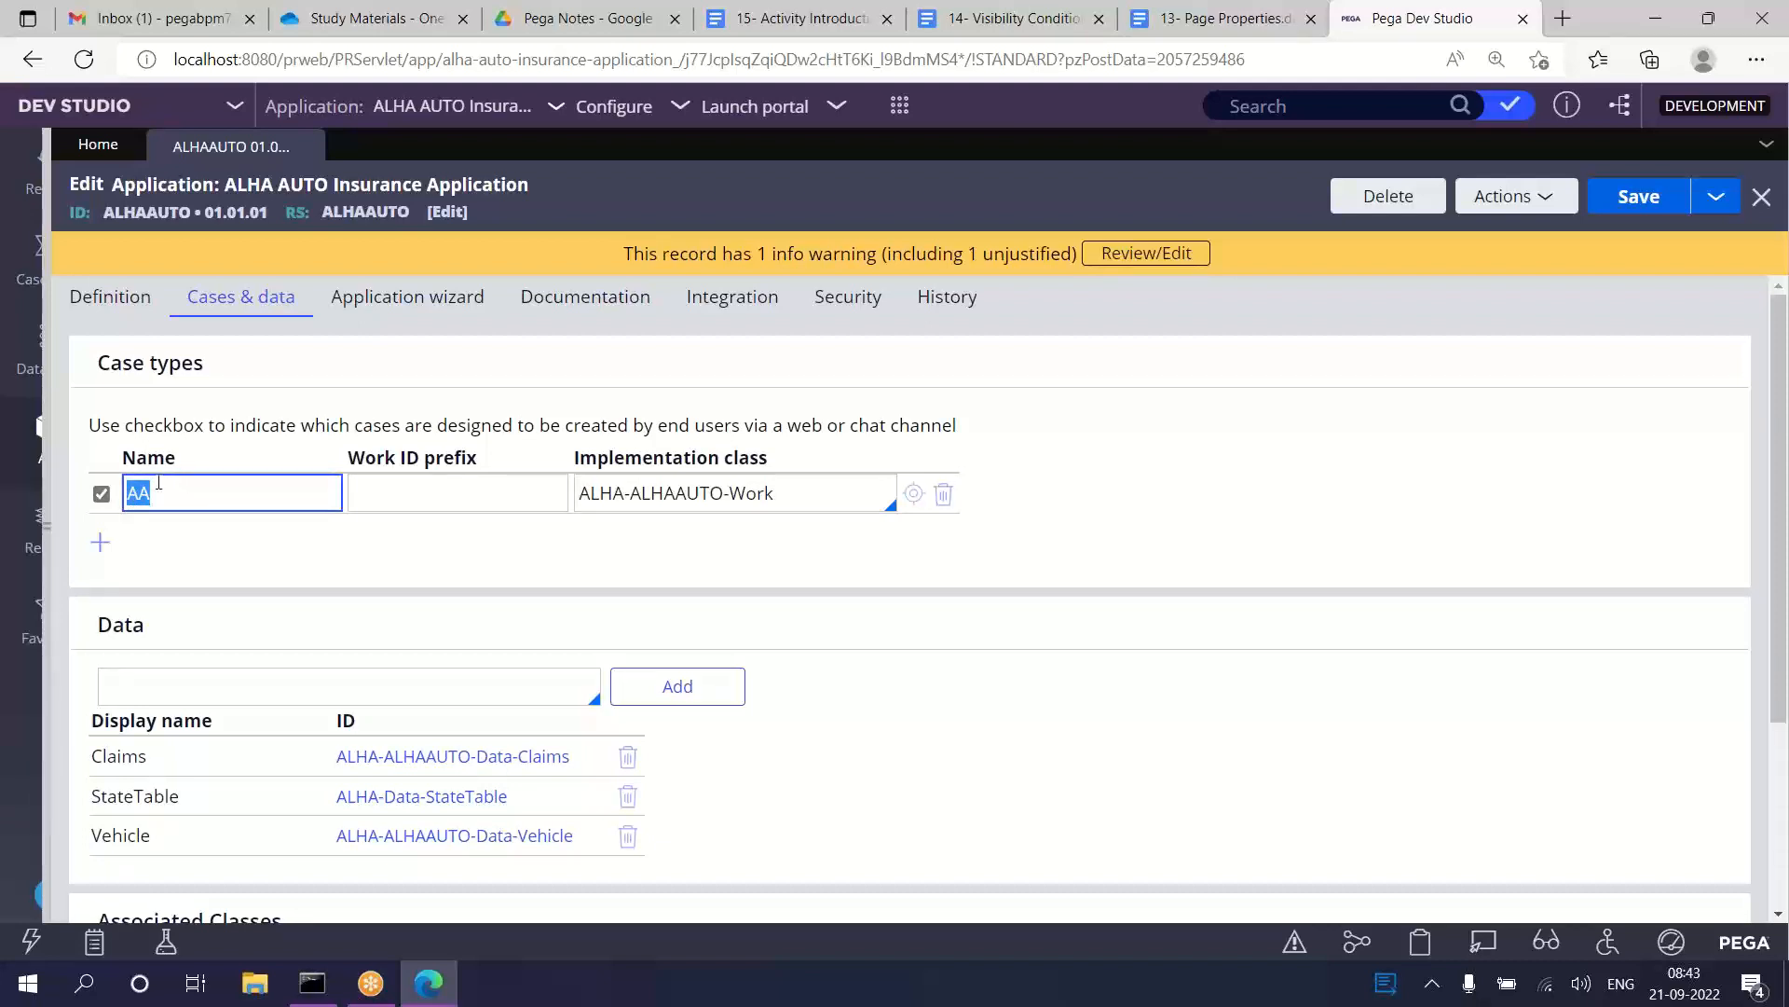
left_click(580, 491)
left_click_drag(580, 492, 794, 488)
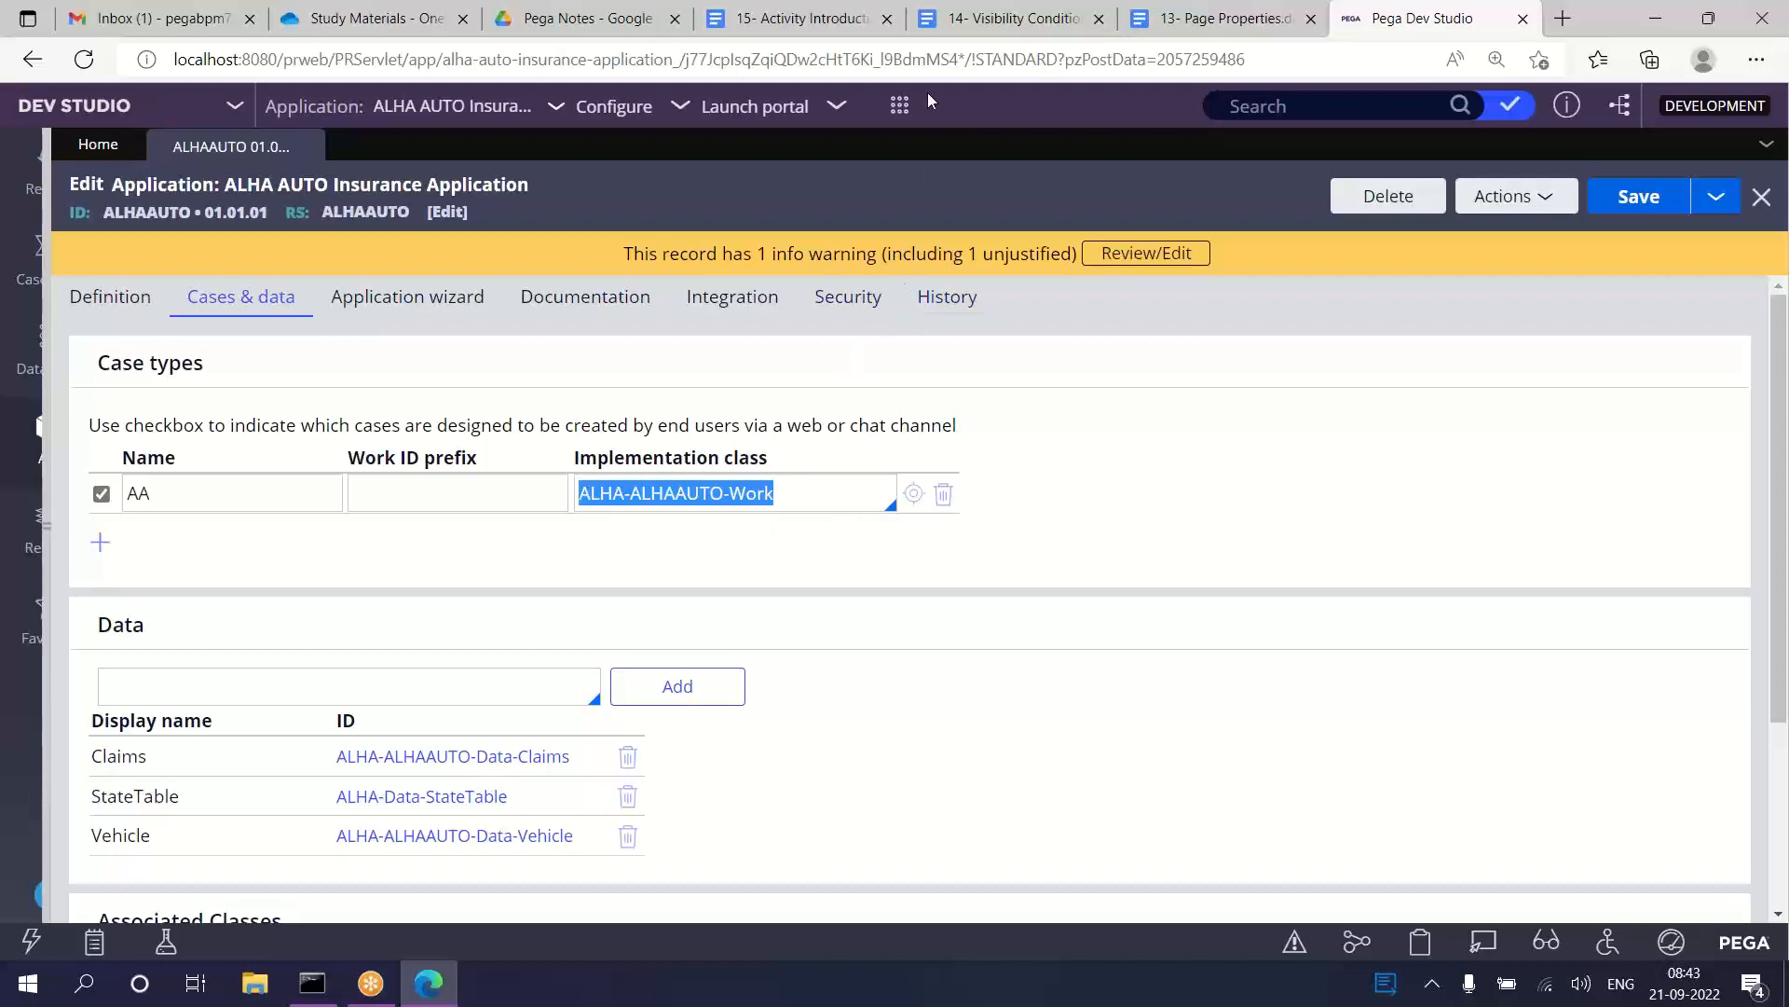
Step: Close the ALHA AUTO Insurance application record and create a new CustomerFlow case
left_click(899, 105)
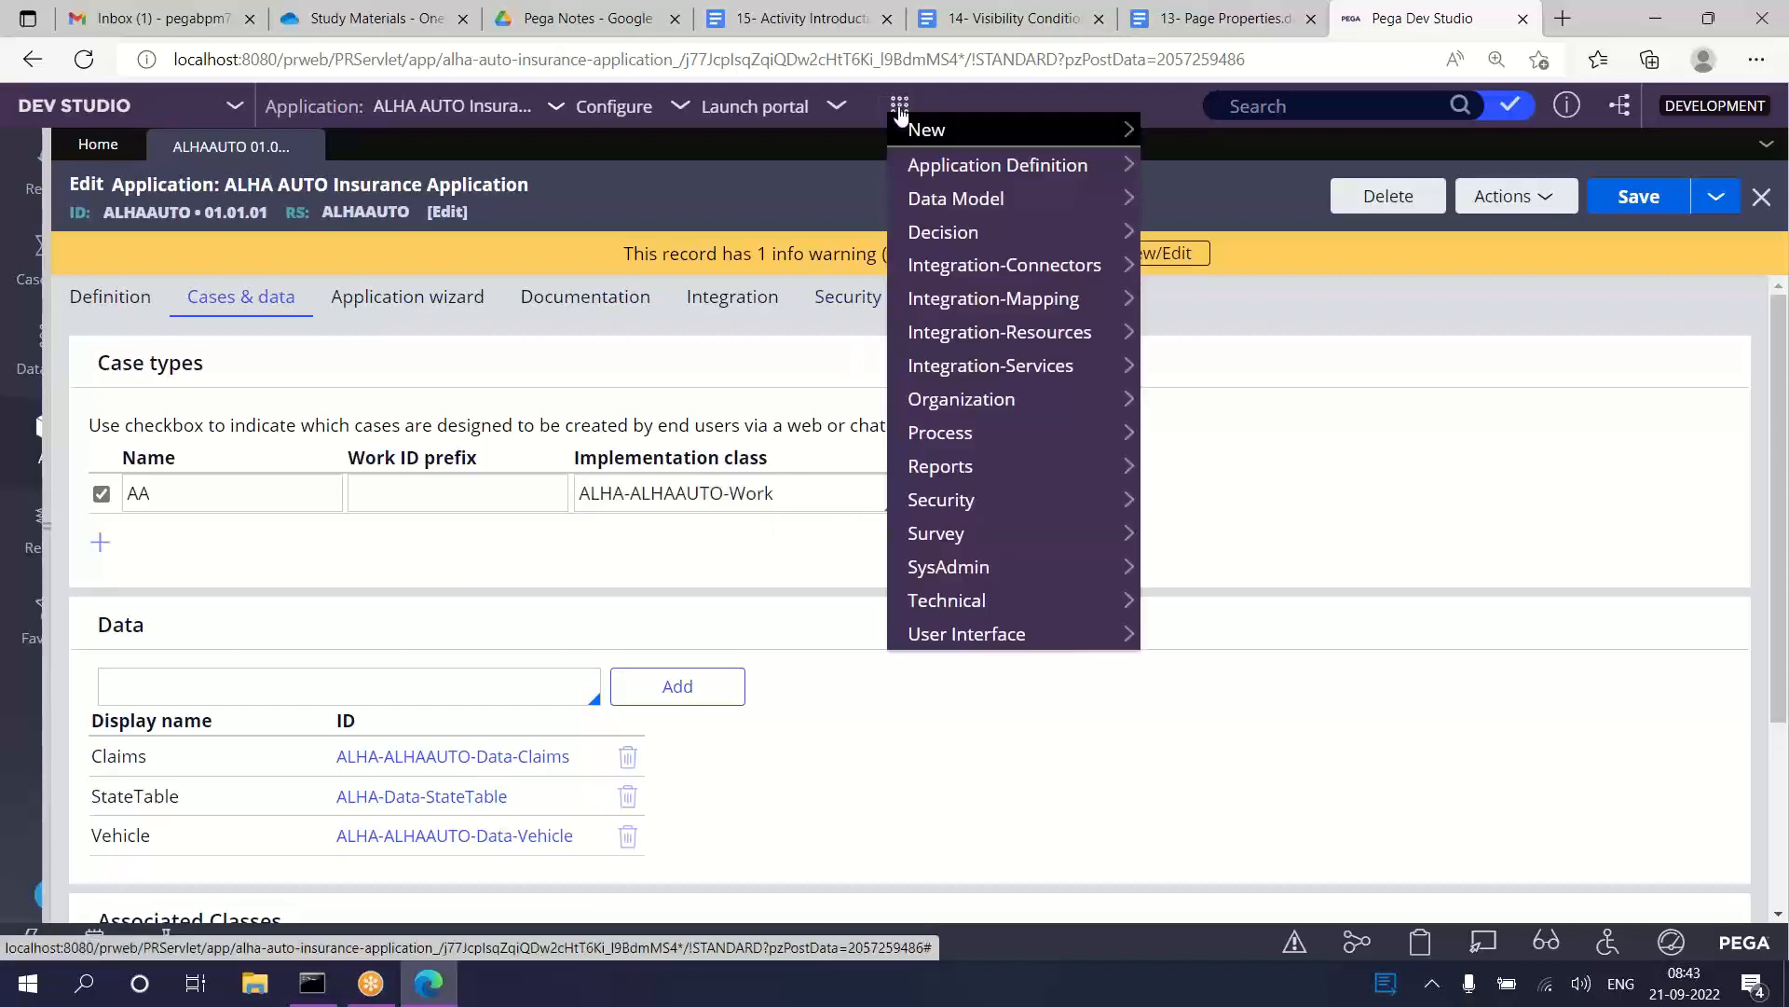
mouse_move(932, 130)
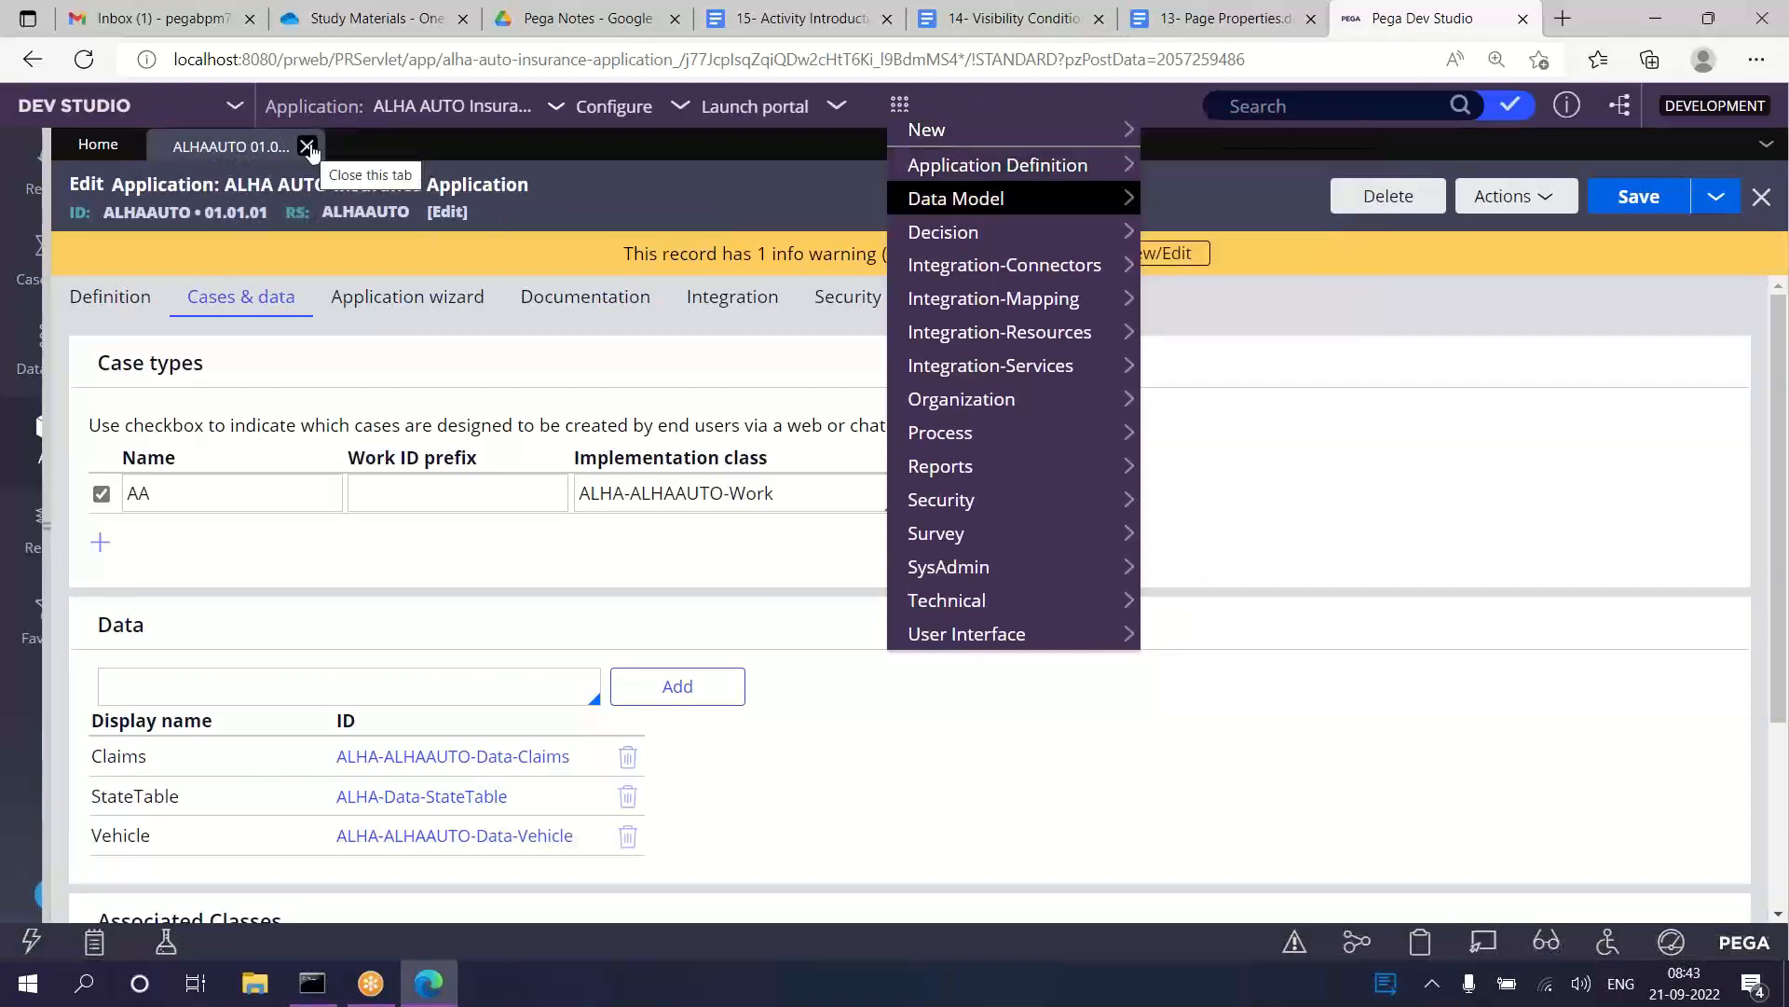
left_click(307, 146)
mouse_move(986, 135)
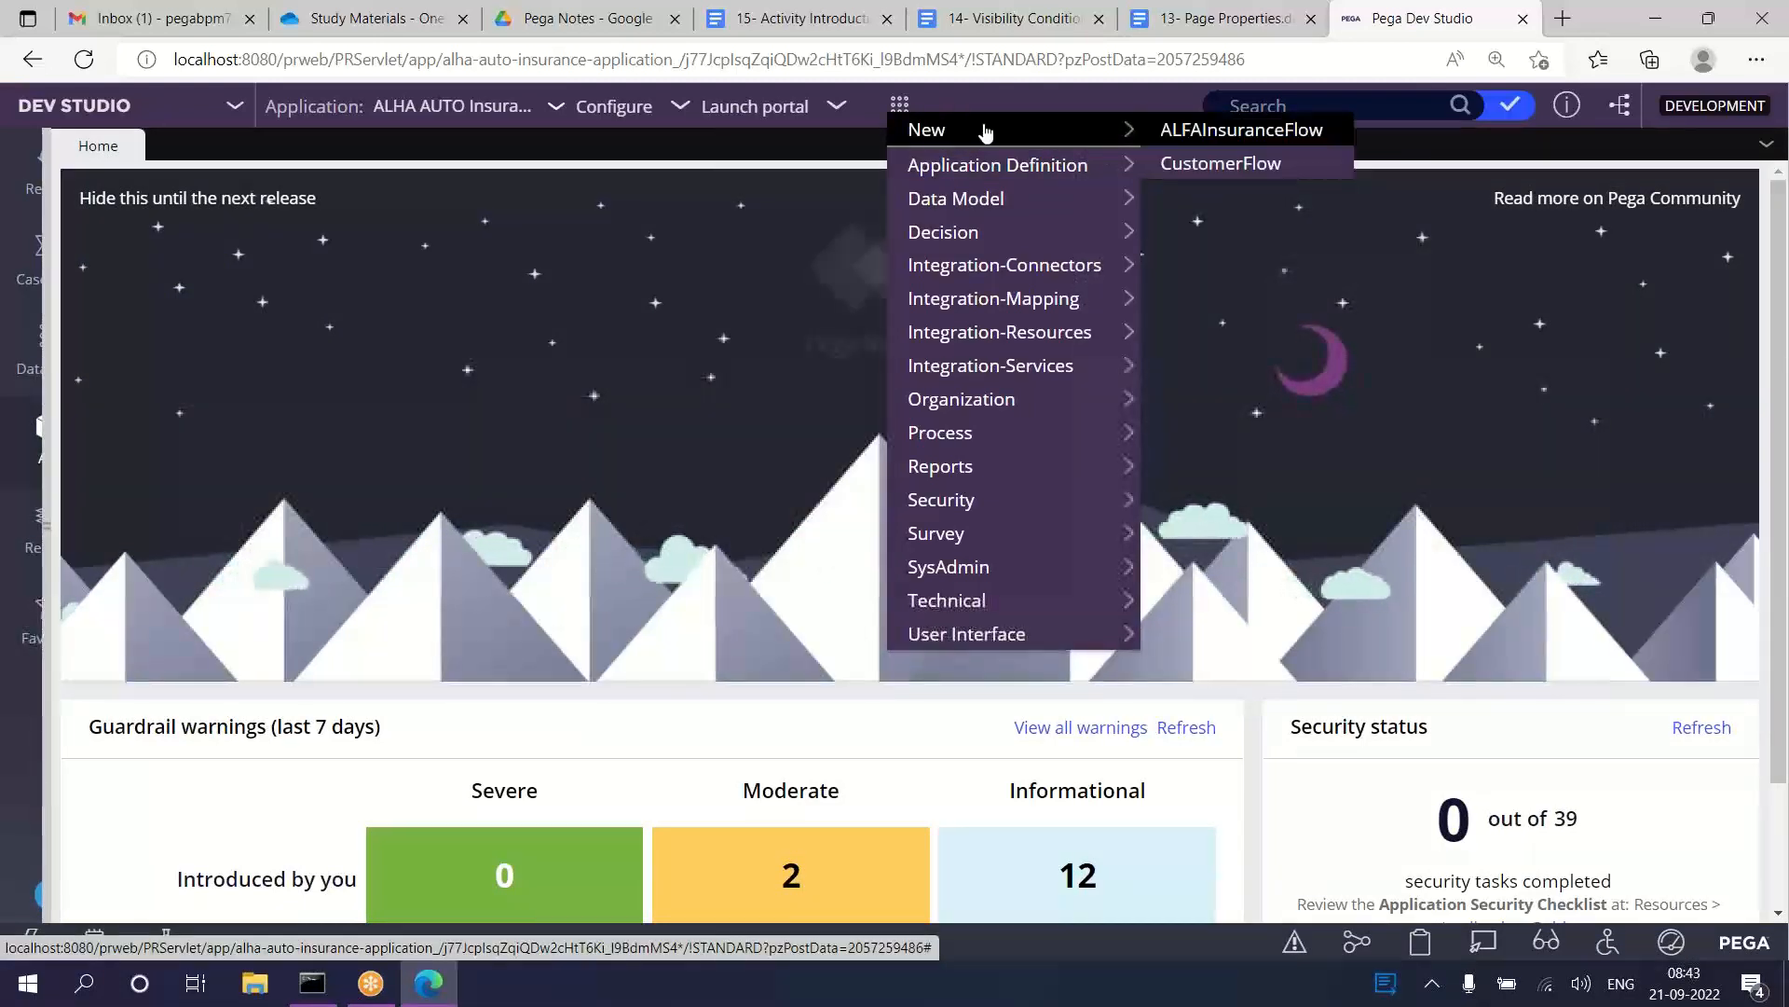
left_click(1226, 166)
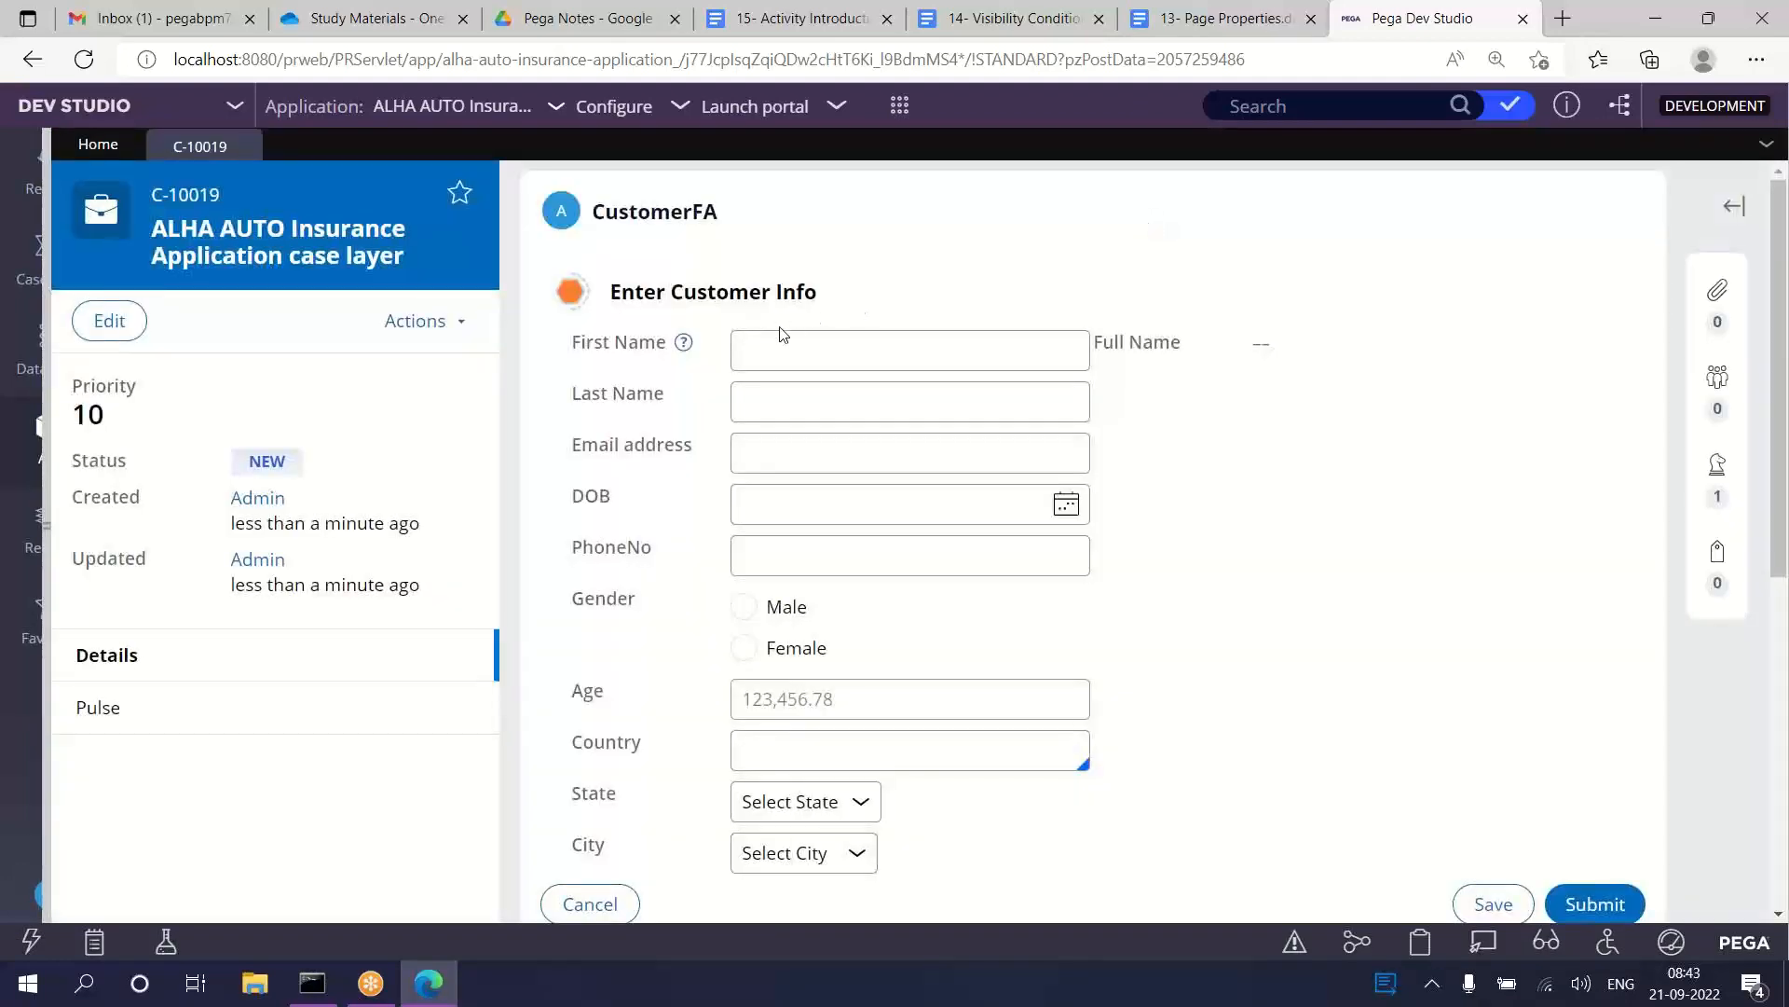
Step: Enter the customer's first name and last name in the customer info form and leave the field to refresh Full Name
left_click(779, 330)
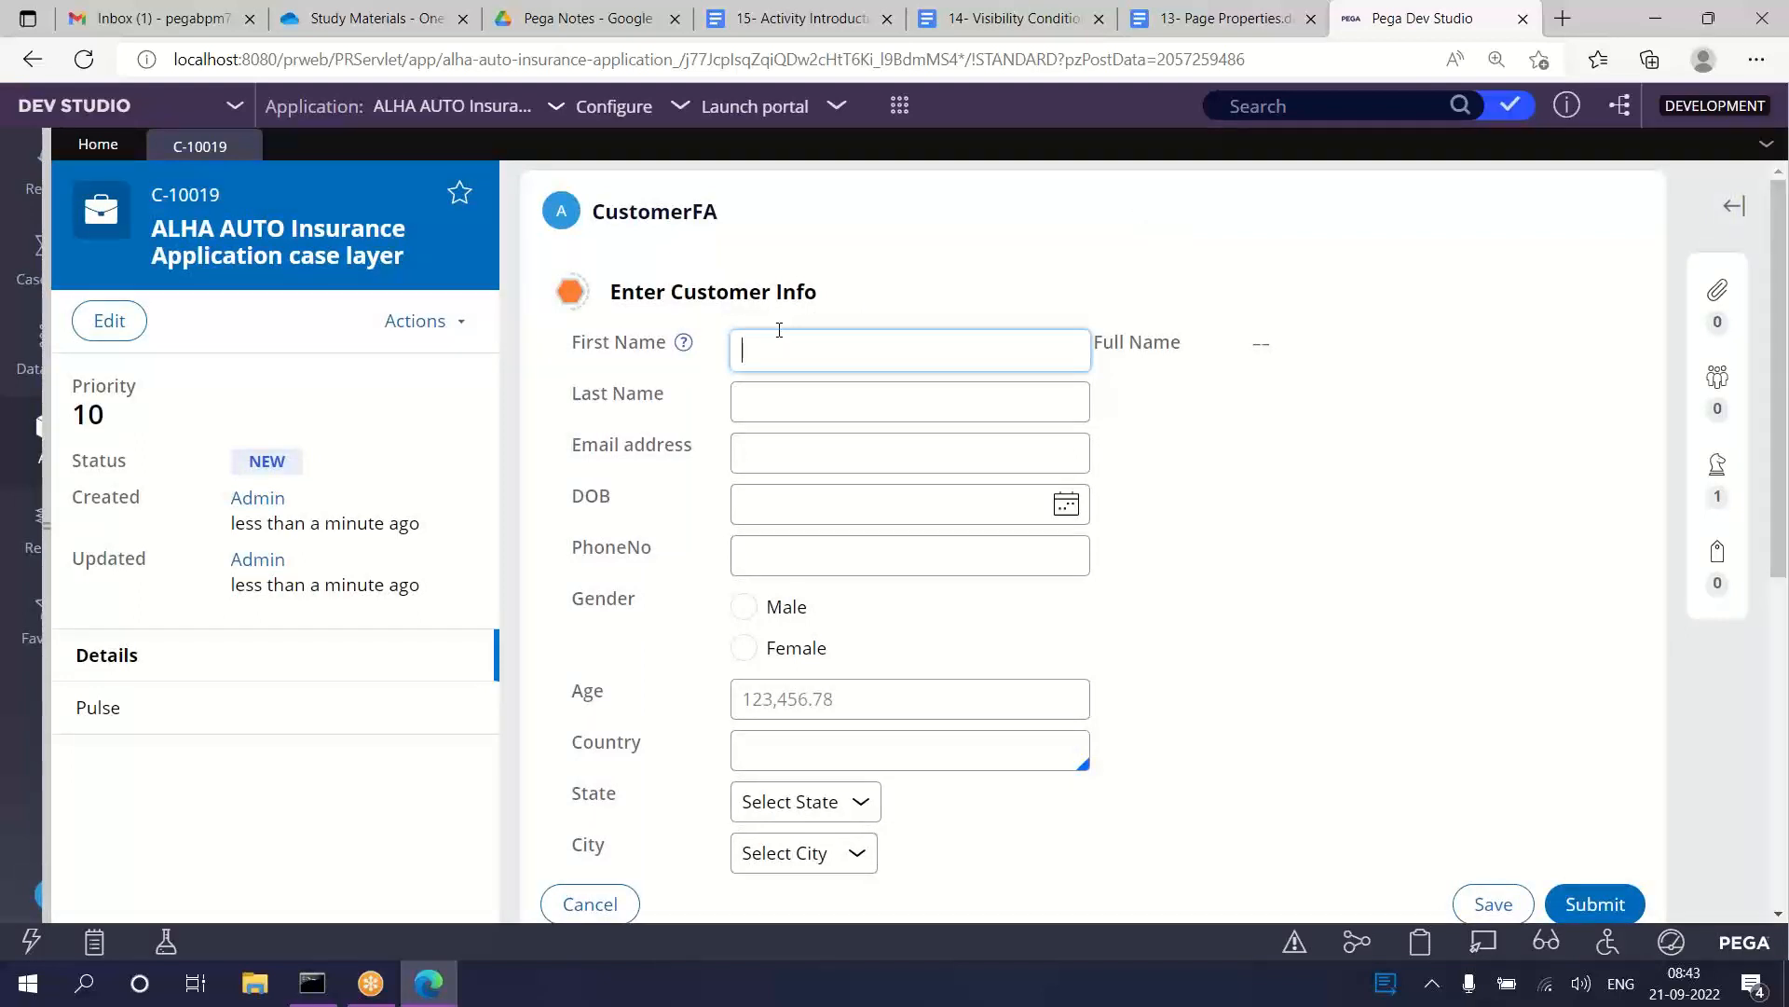
type("Jai")
left_click(786, 392)
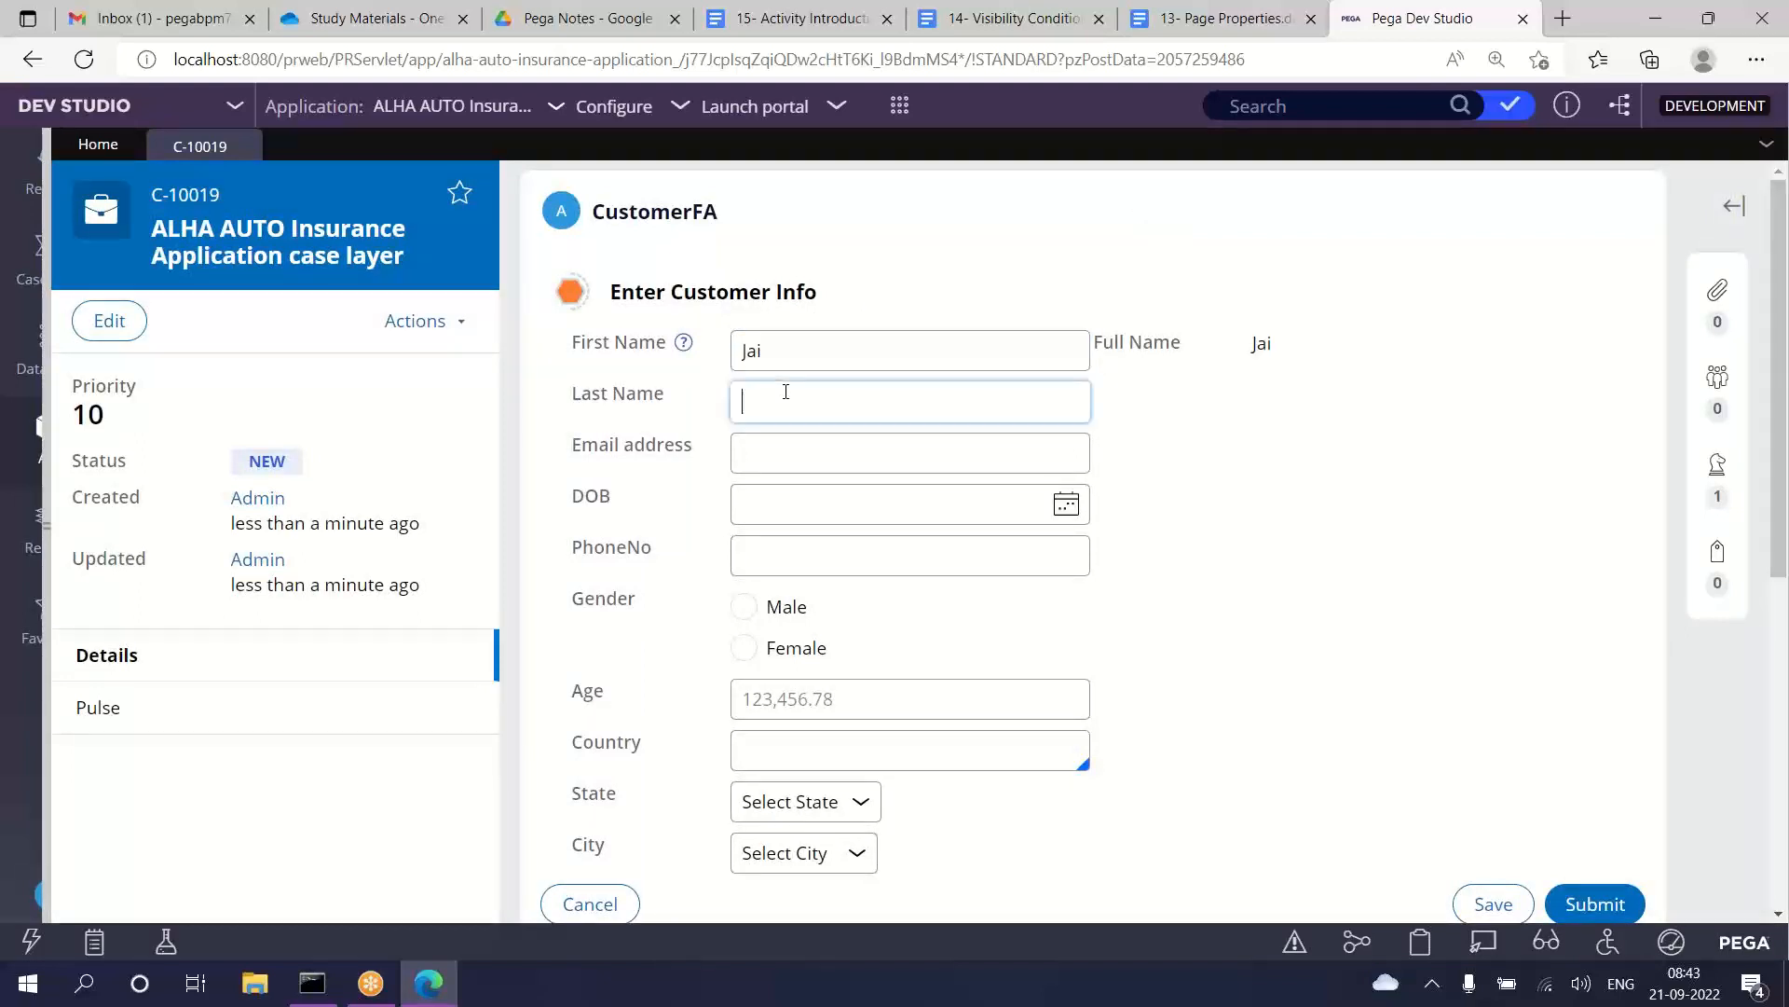
type("Krish")
left_click(1206, 491)
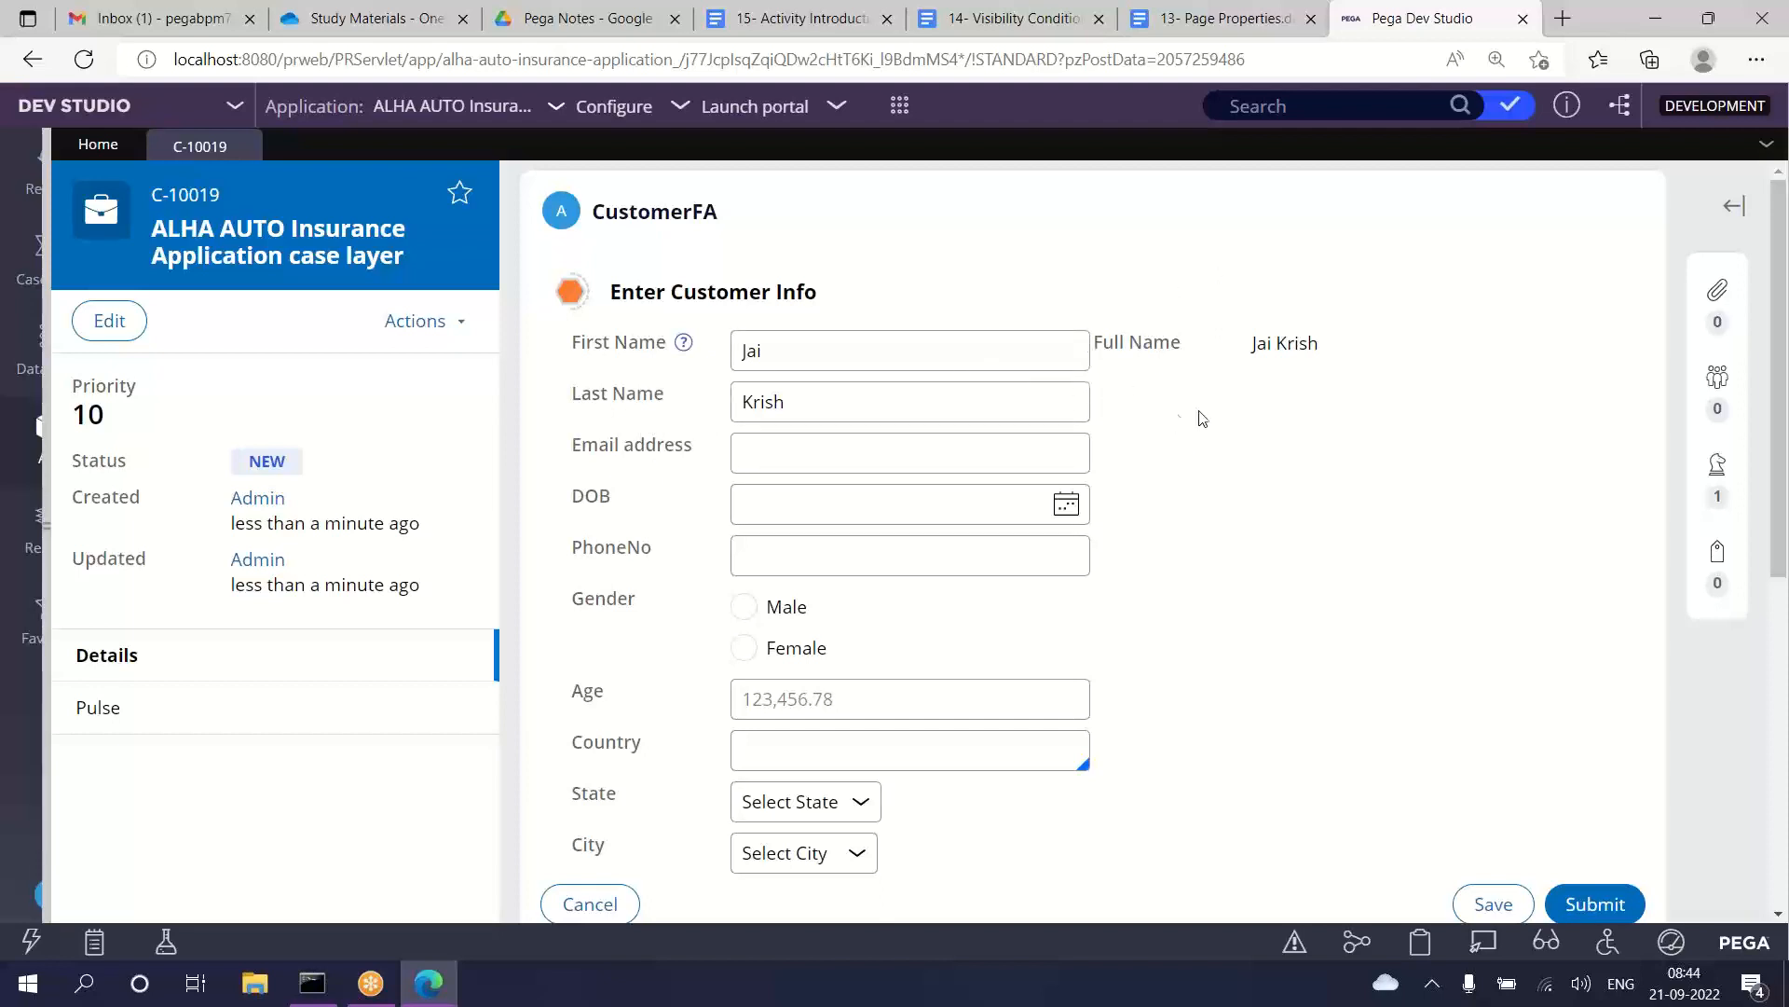
Step: Check the Full Name value against the first and last name entered in the customer info form
left_click_drag(1099, 354, 1095, 347)
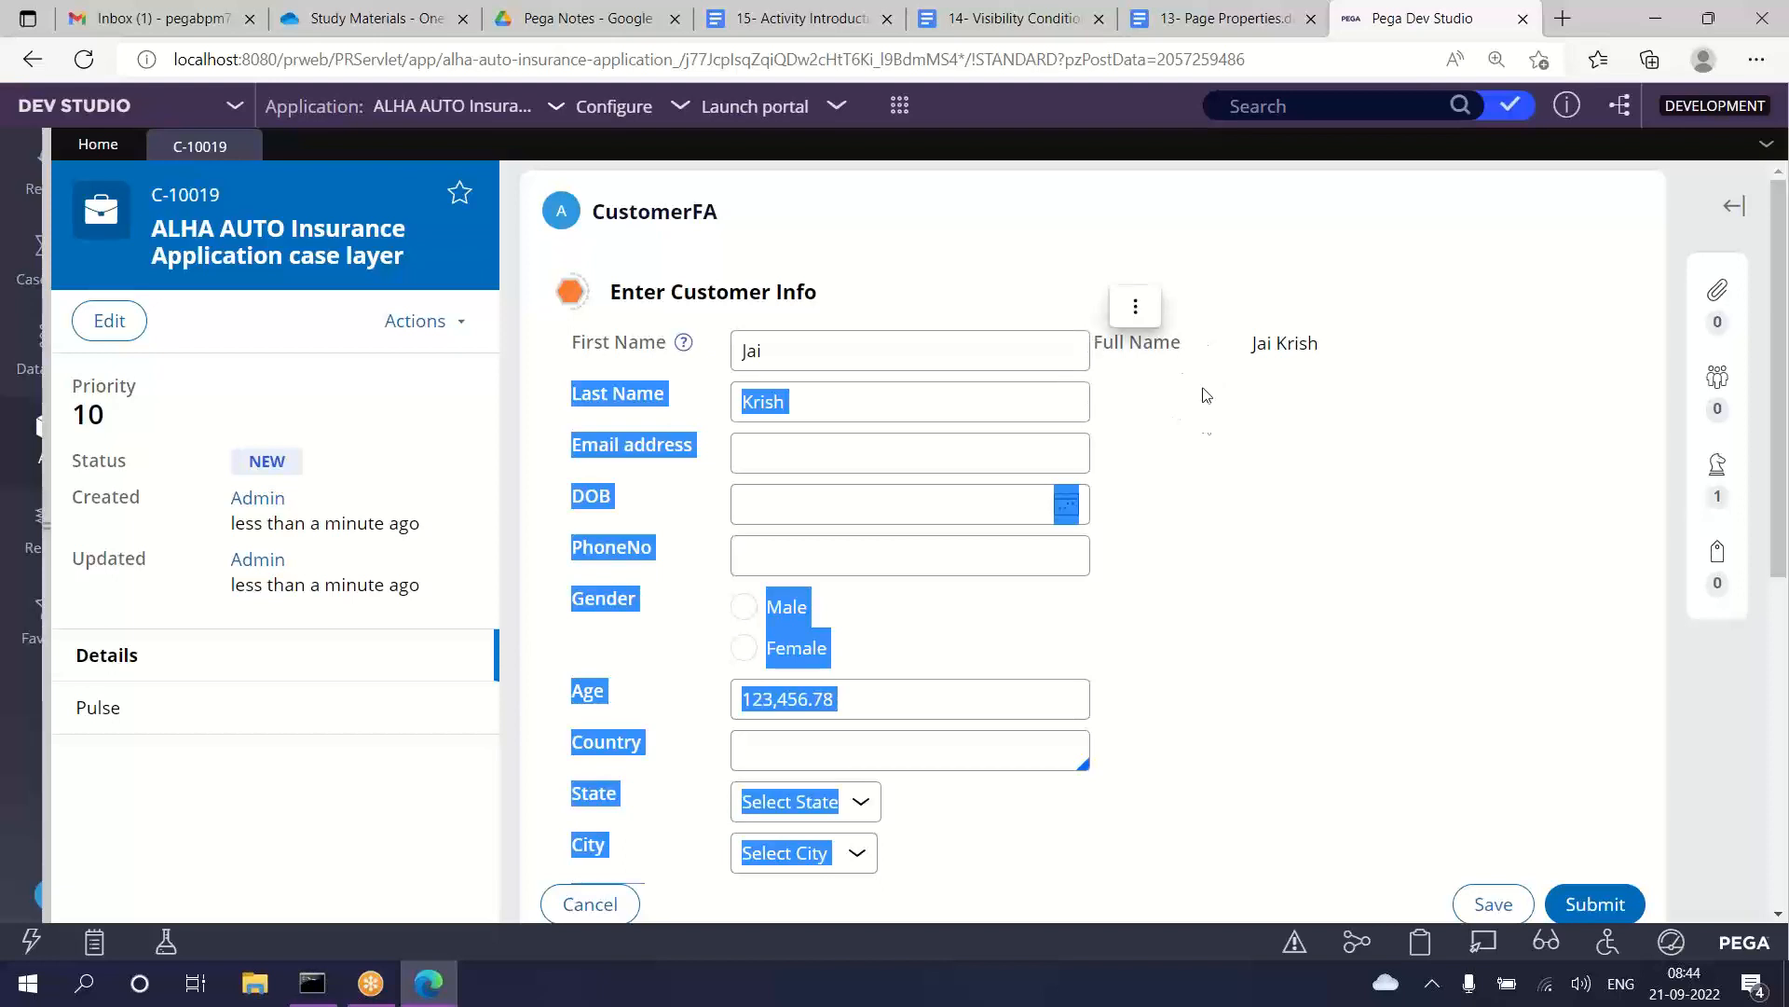
left_click(1203, 436)
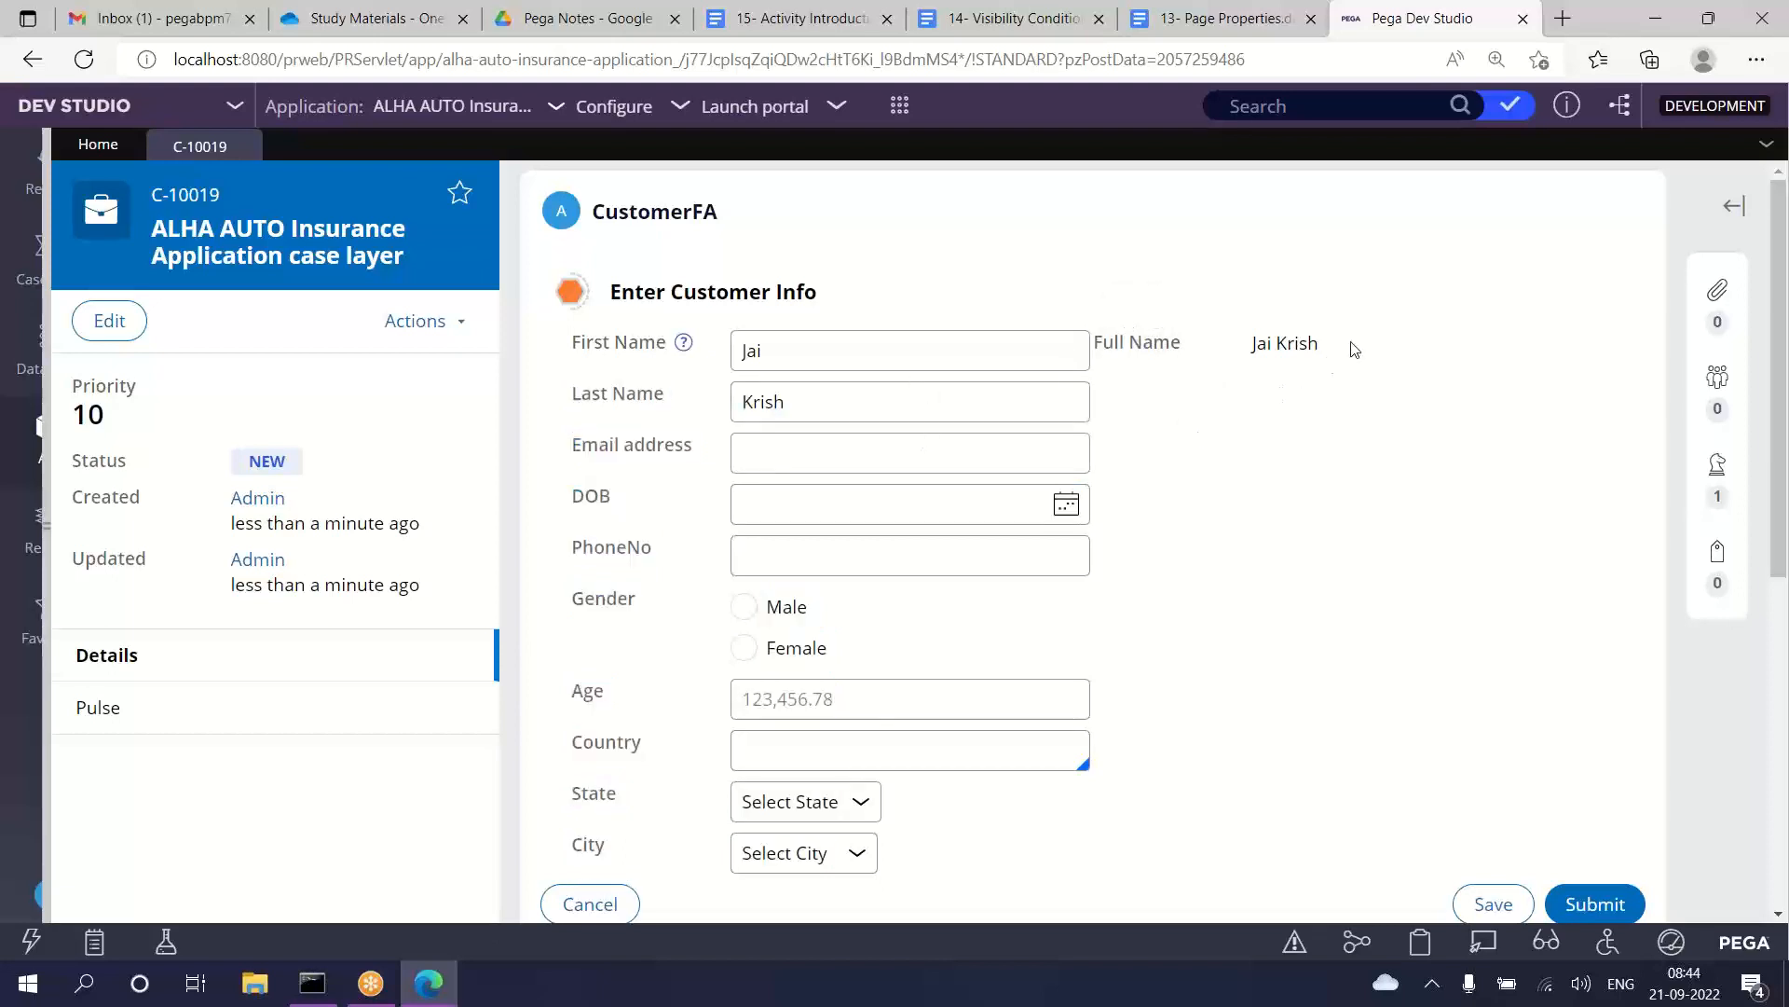
left_click_drag(1327, 347, 1107, 368)
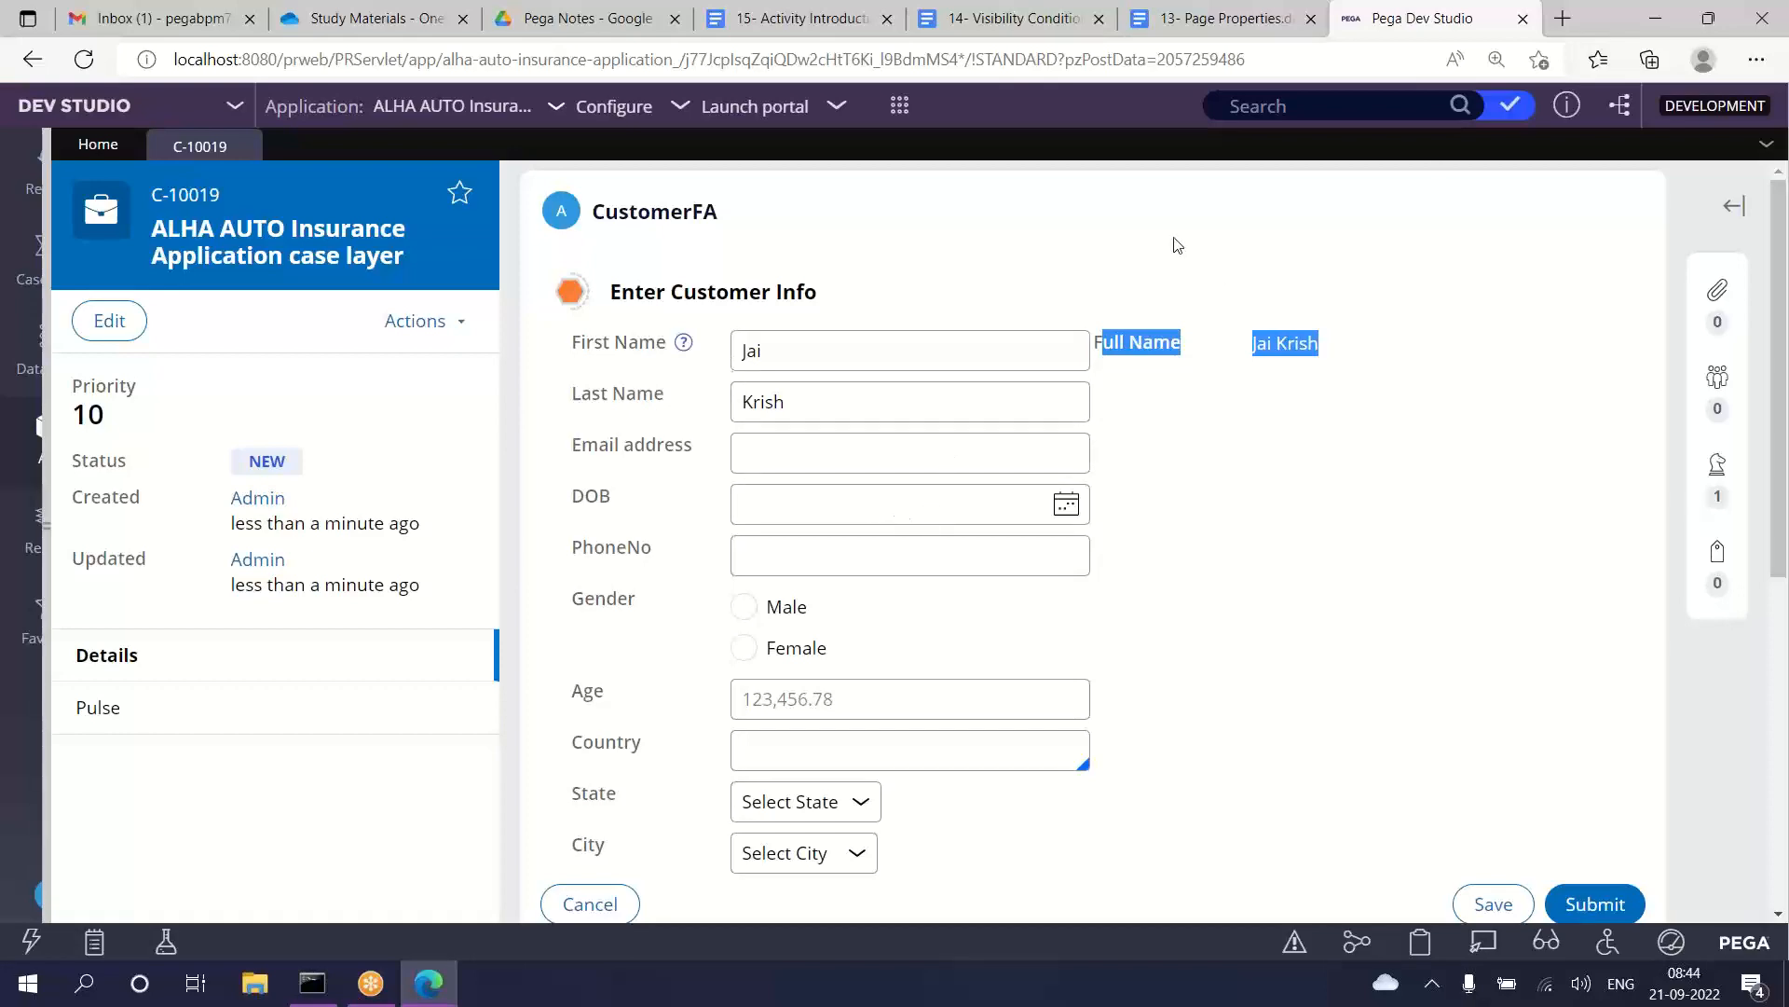
Step: Look through the vehicle and claims property mapping in the 13- Page Properties notes and return to the customer case in Pega Dev Studio
left_click(1218, 16)
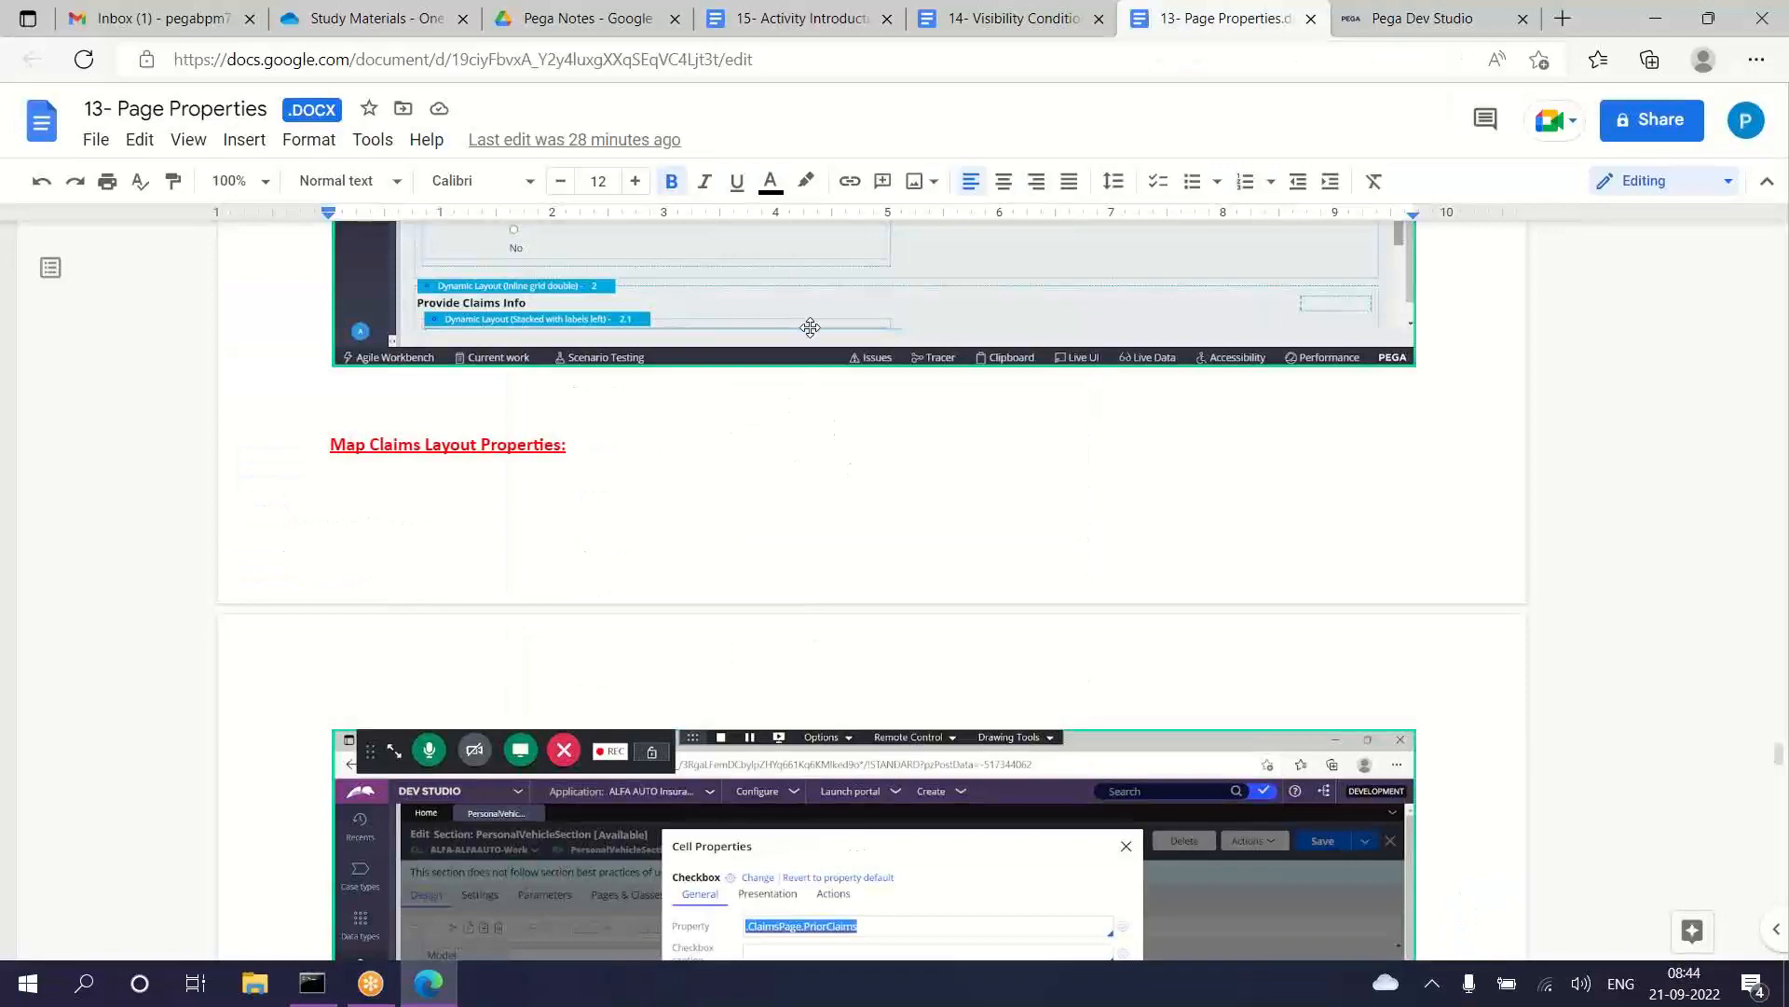
scroll(810, 328, "down", 15)
scroll(810, 328, "up", 15)
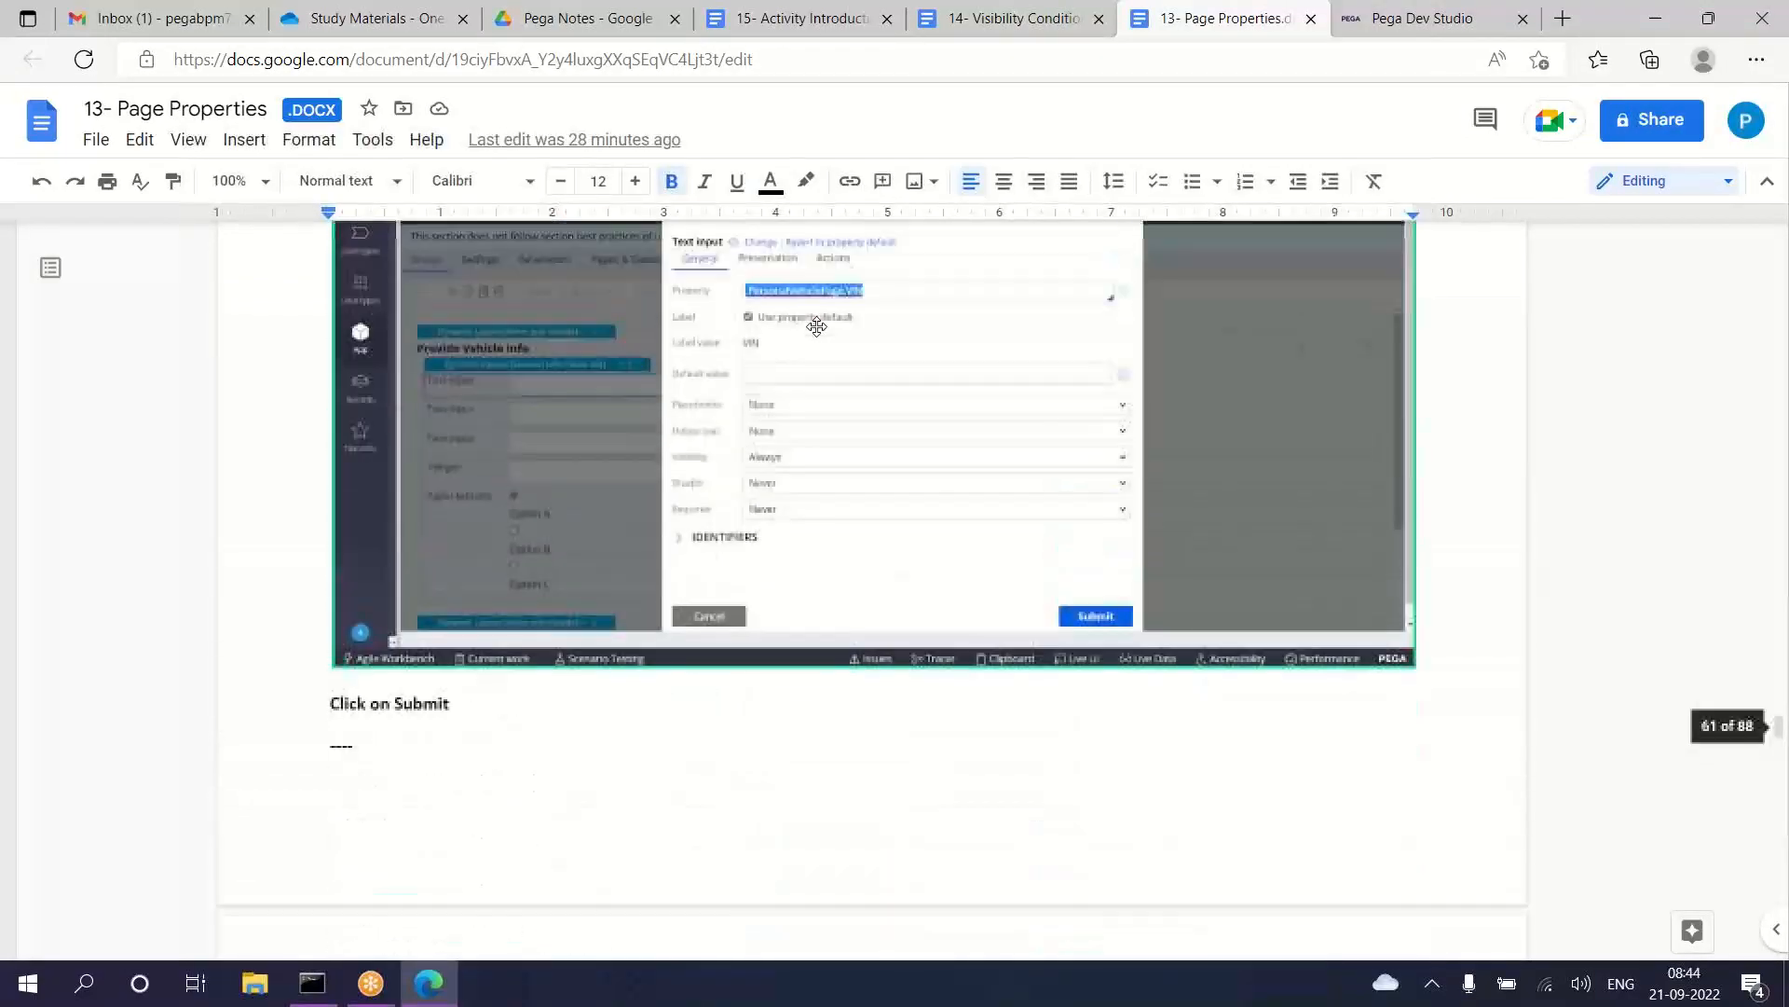
scroll(815, 327, "up", 15)
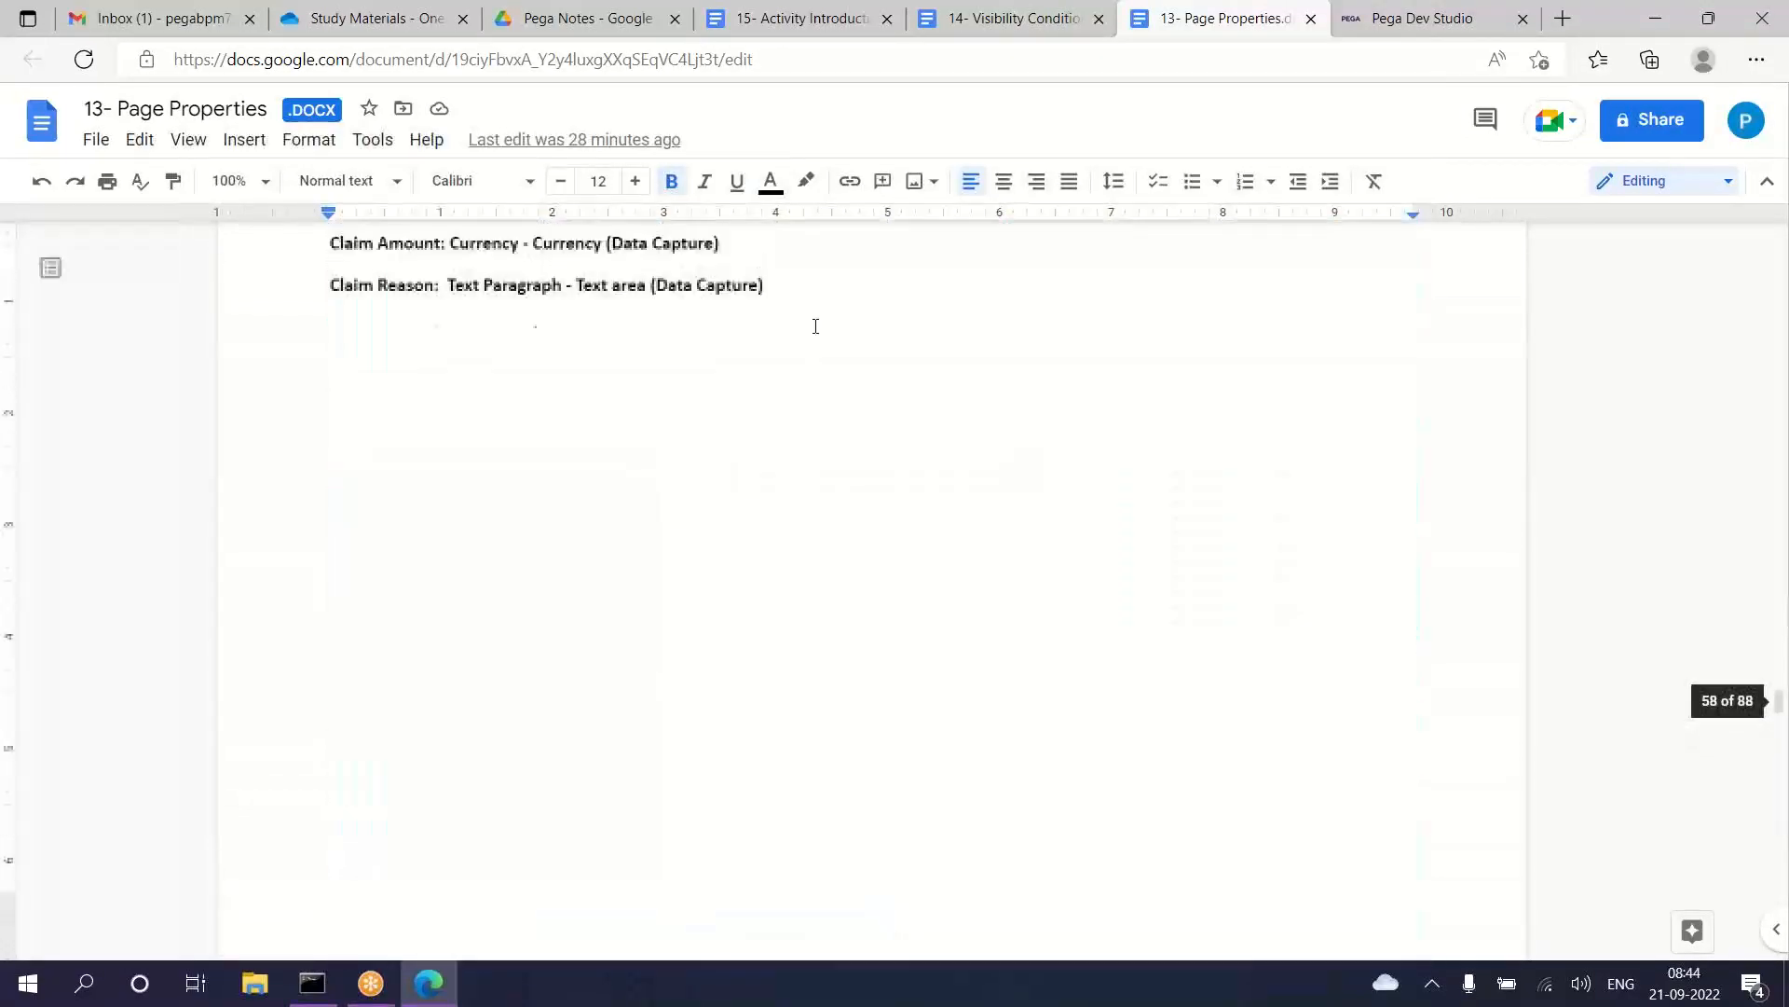
scroll(809, 327, "down", 10)
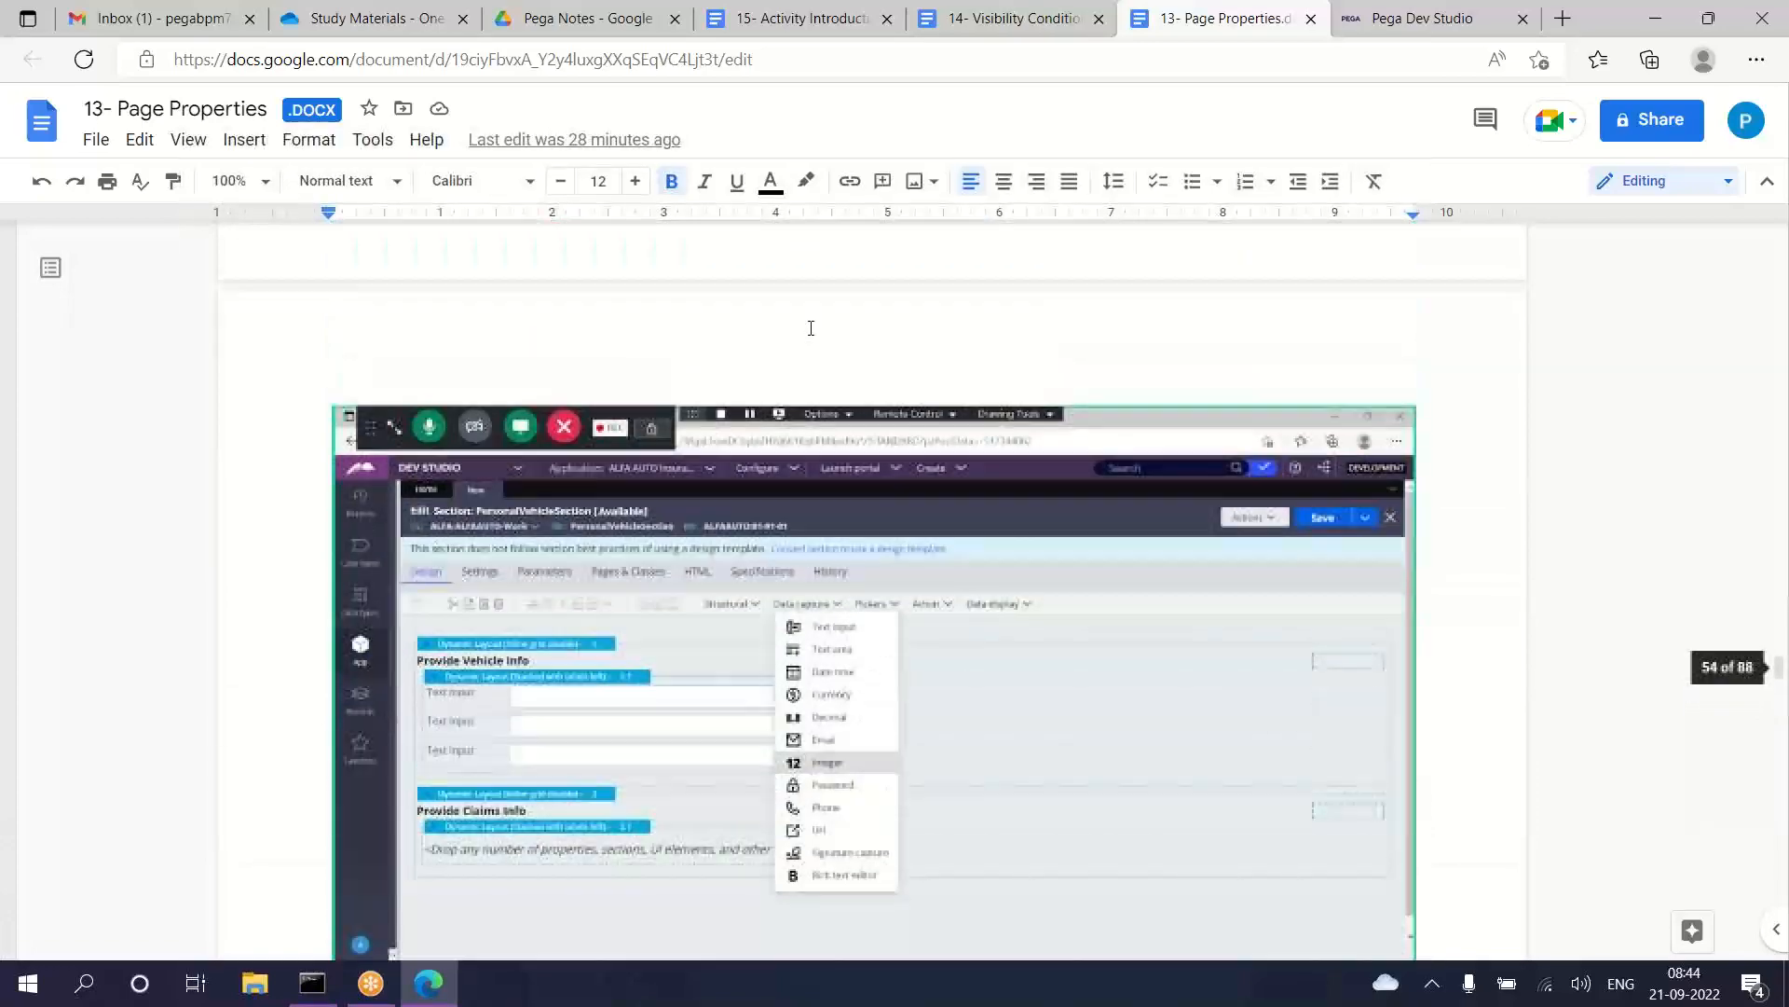
scroll(754, 247, "down", 15)
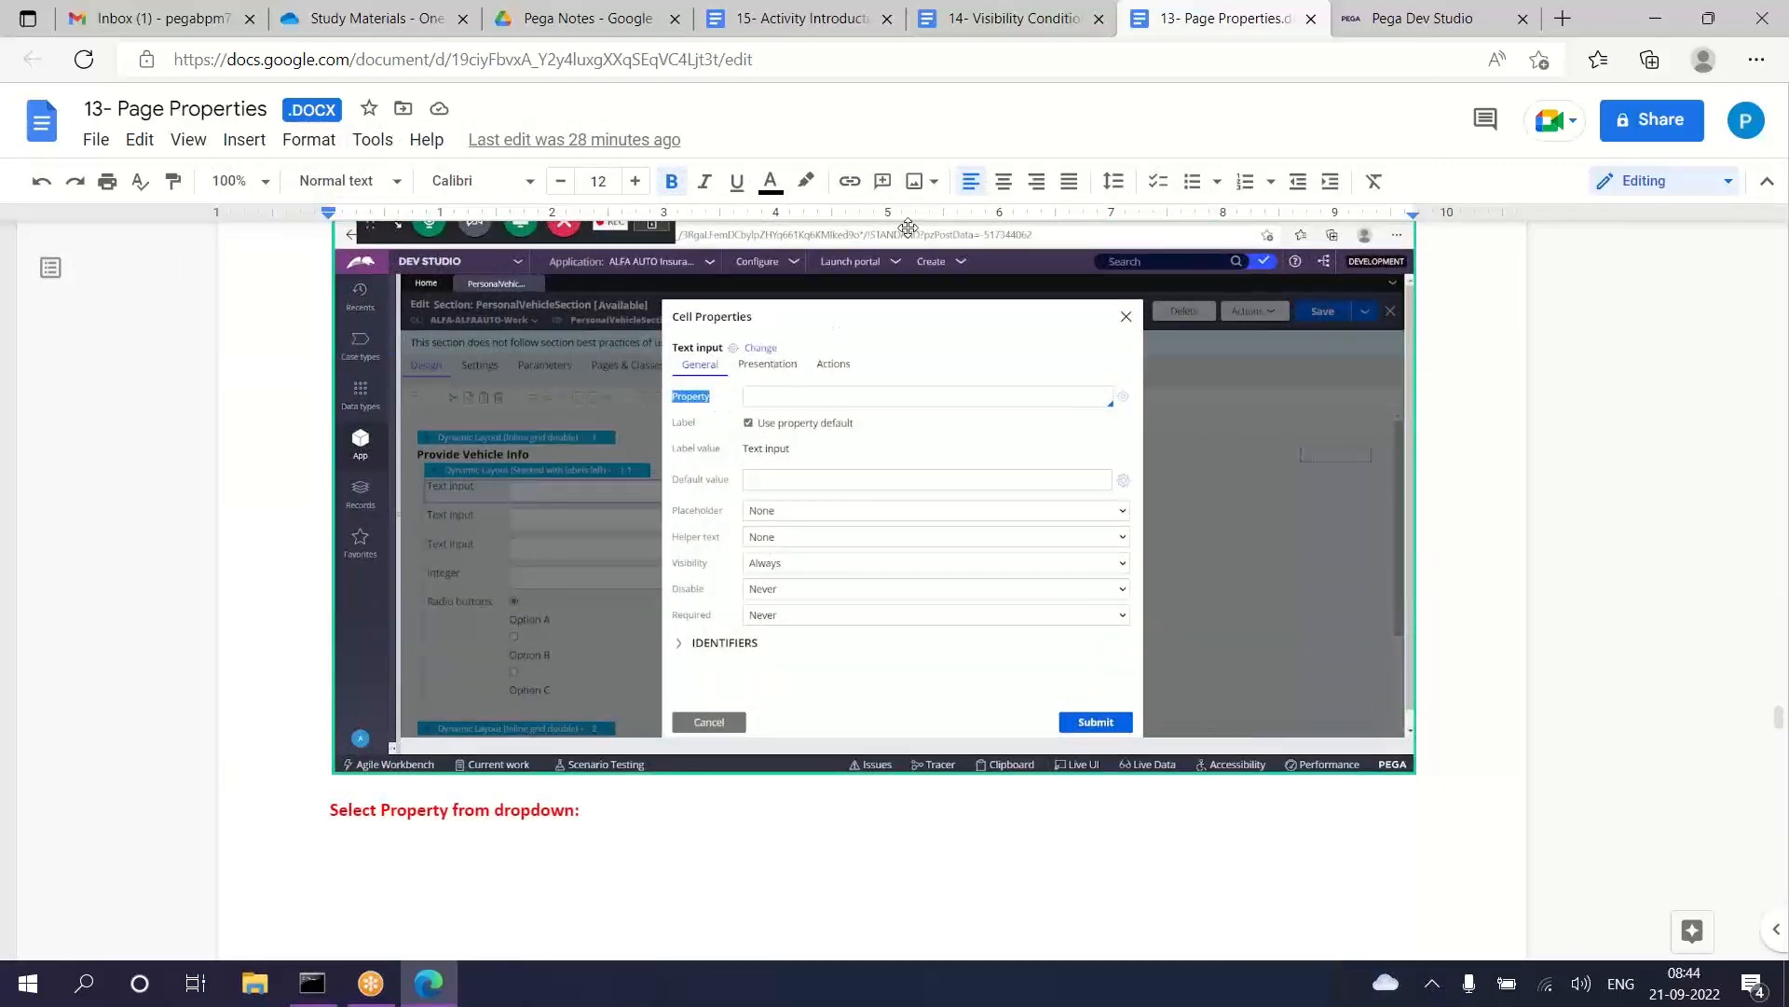
left_click(1407, 18)
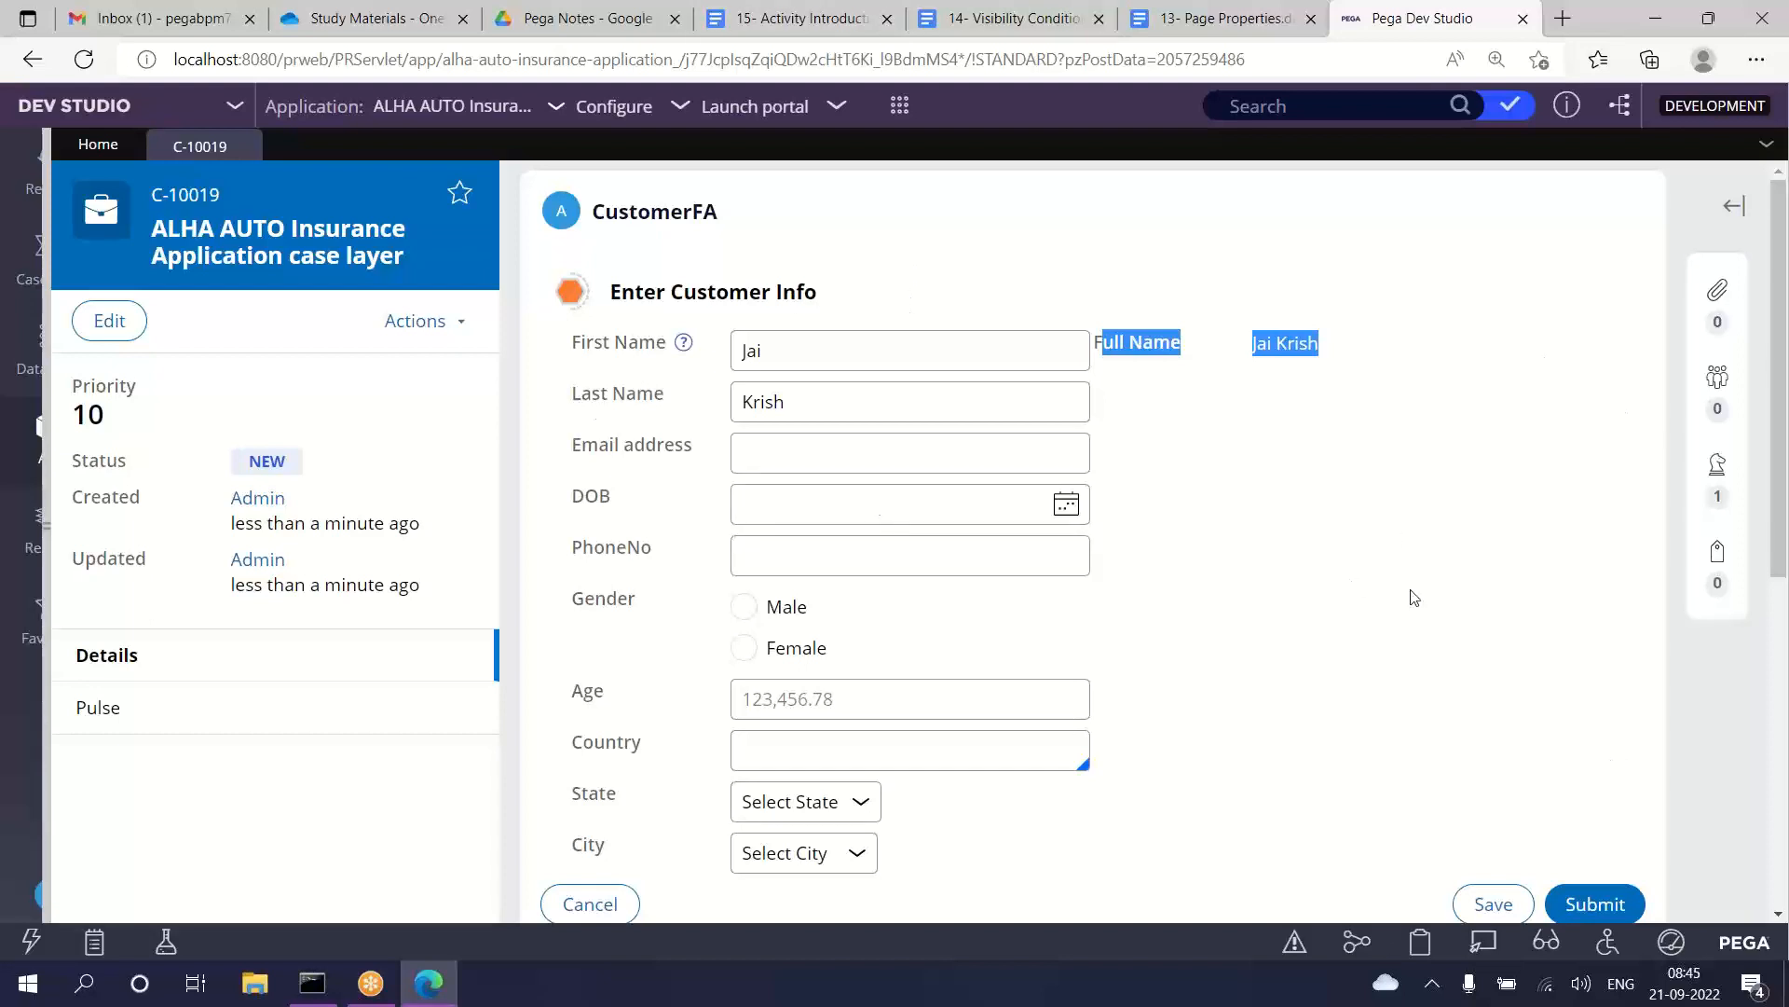
left_click(1756, 381)
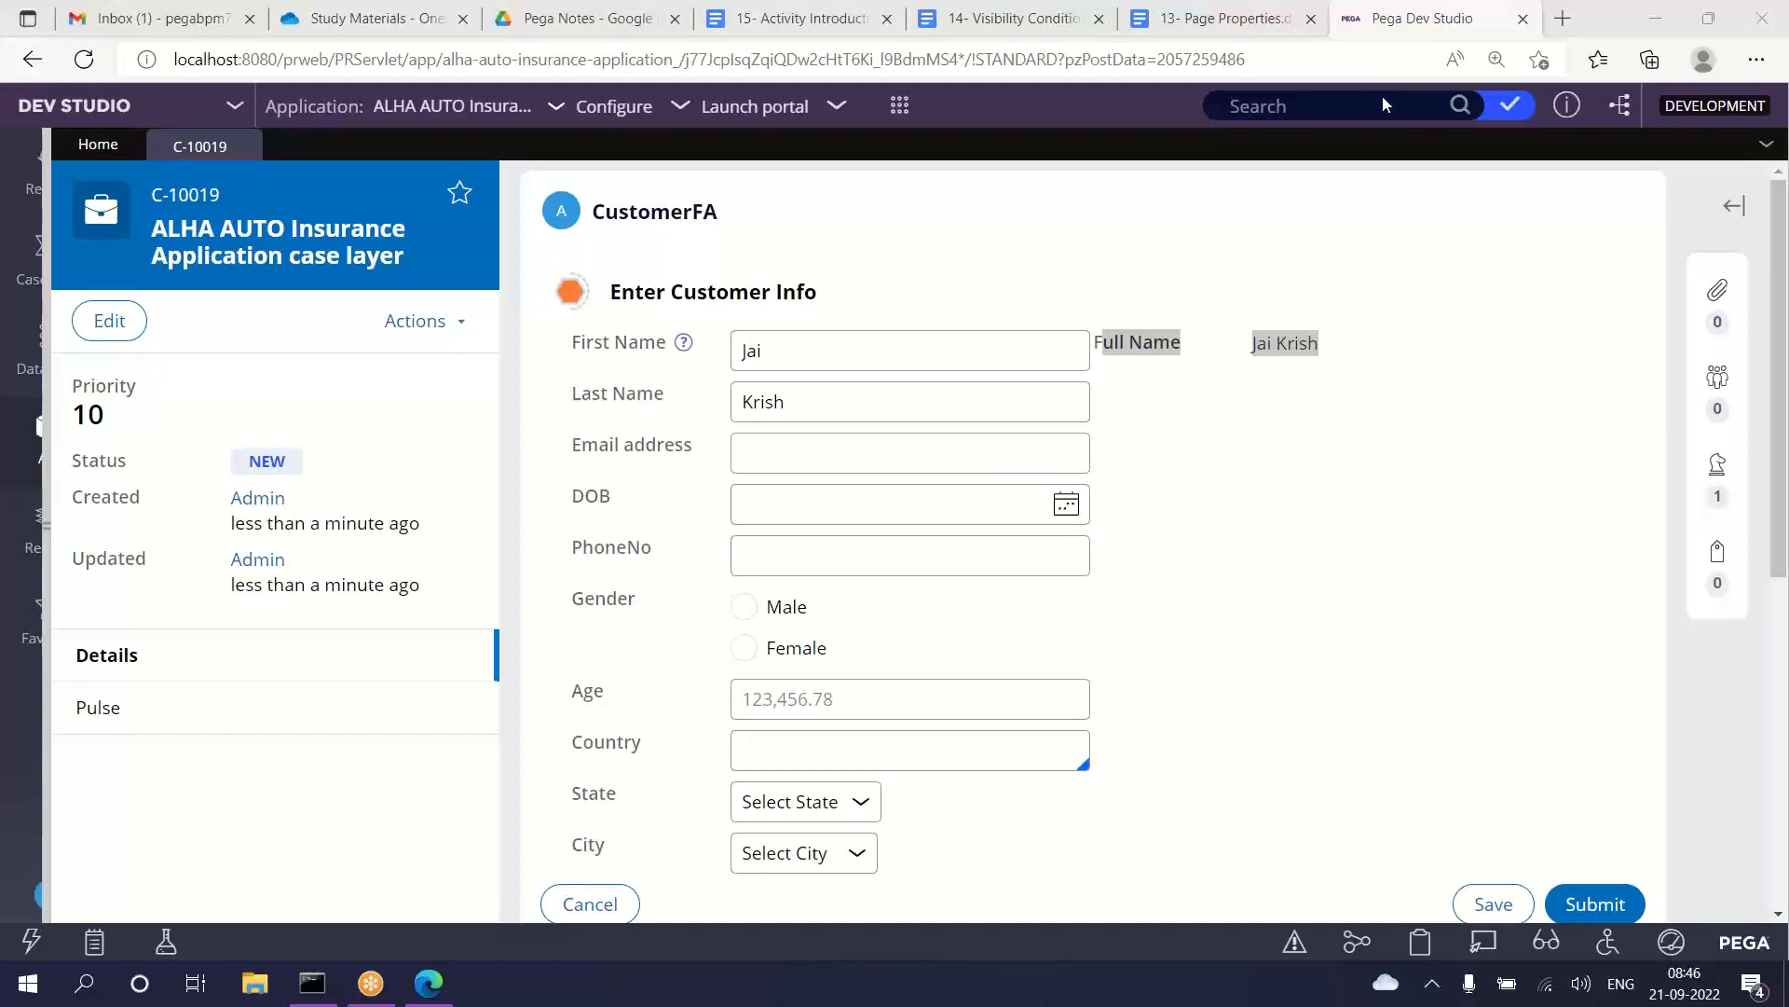
left_click(1247, 247)
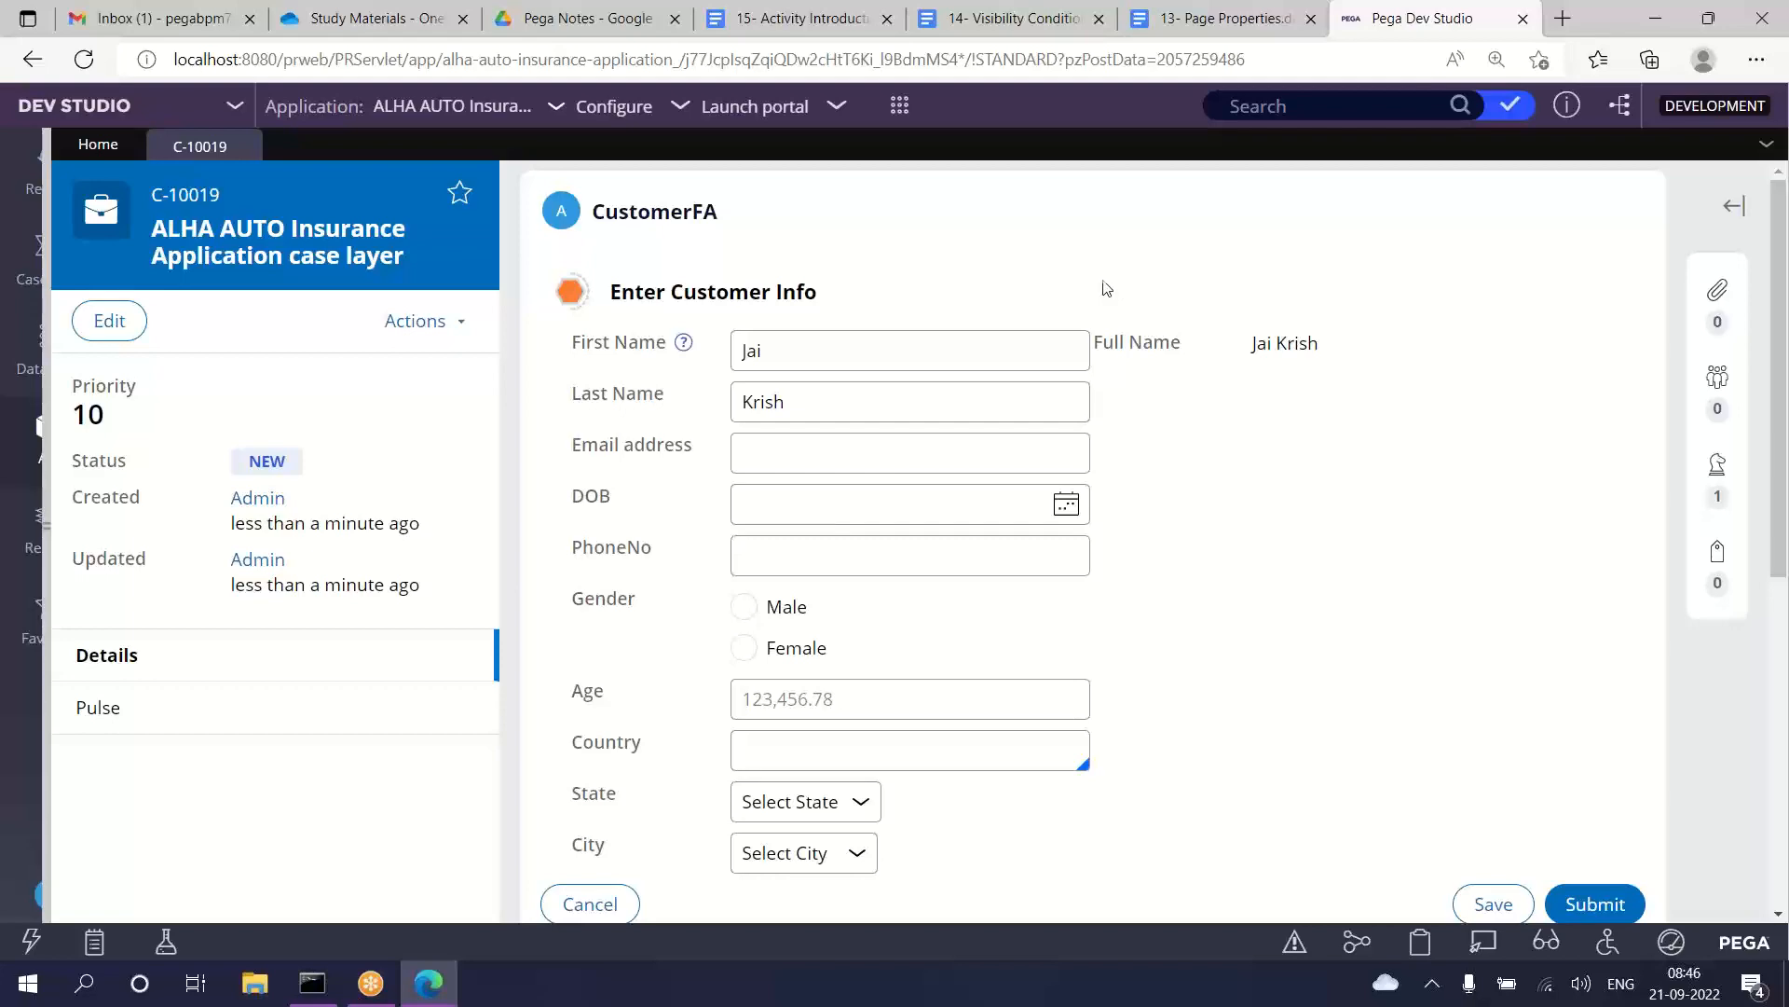
Step: Close the 14- Visibility Condition and 13- Page Properties documents
left_click(1071, 20)
left_click(1099, 19)
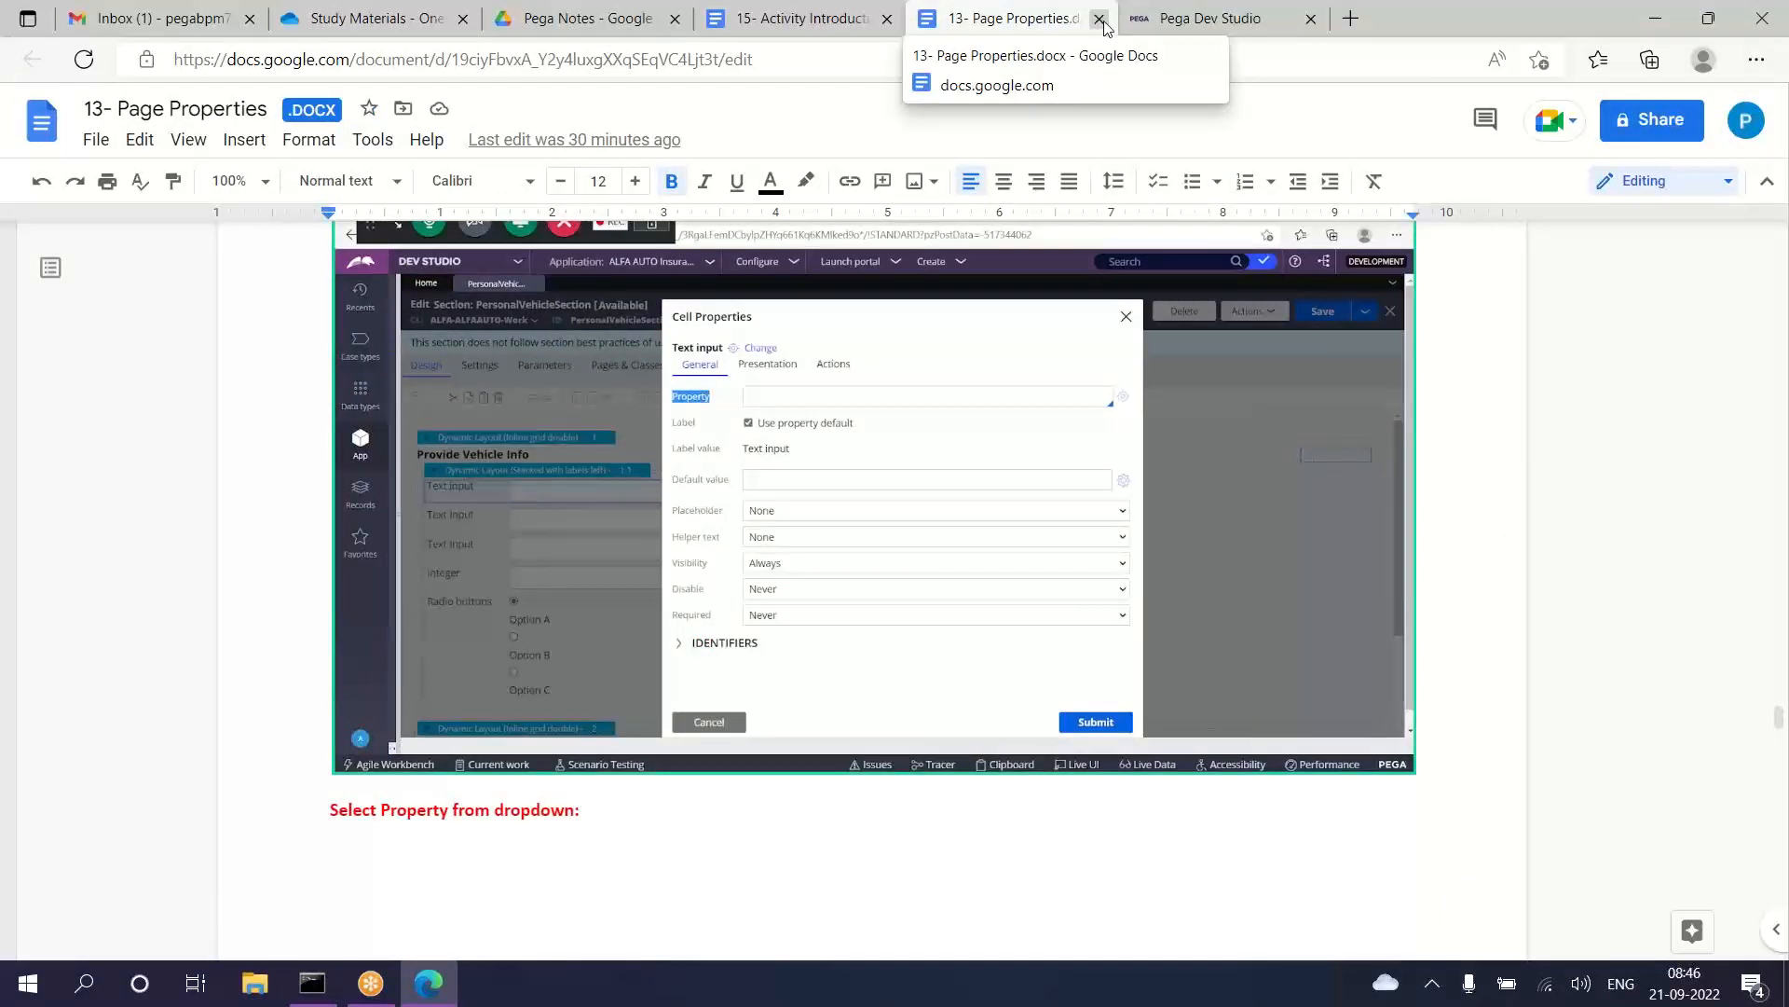
left_click(1098, 20)
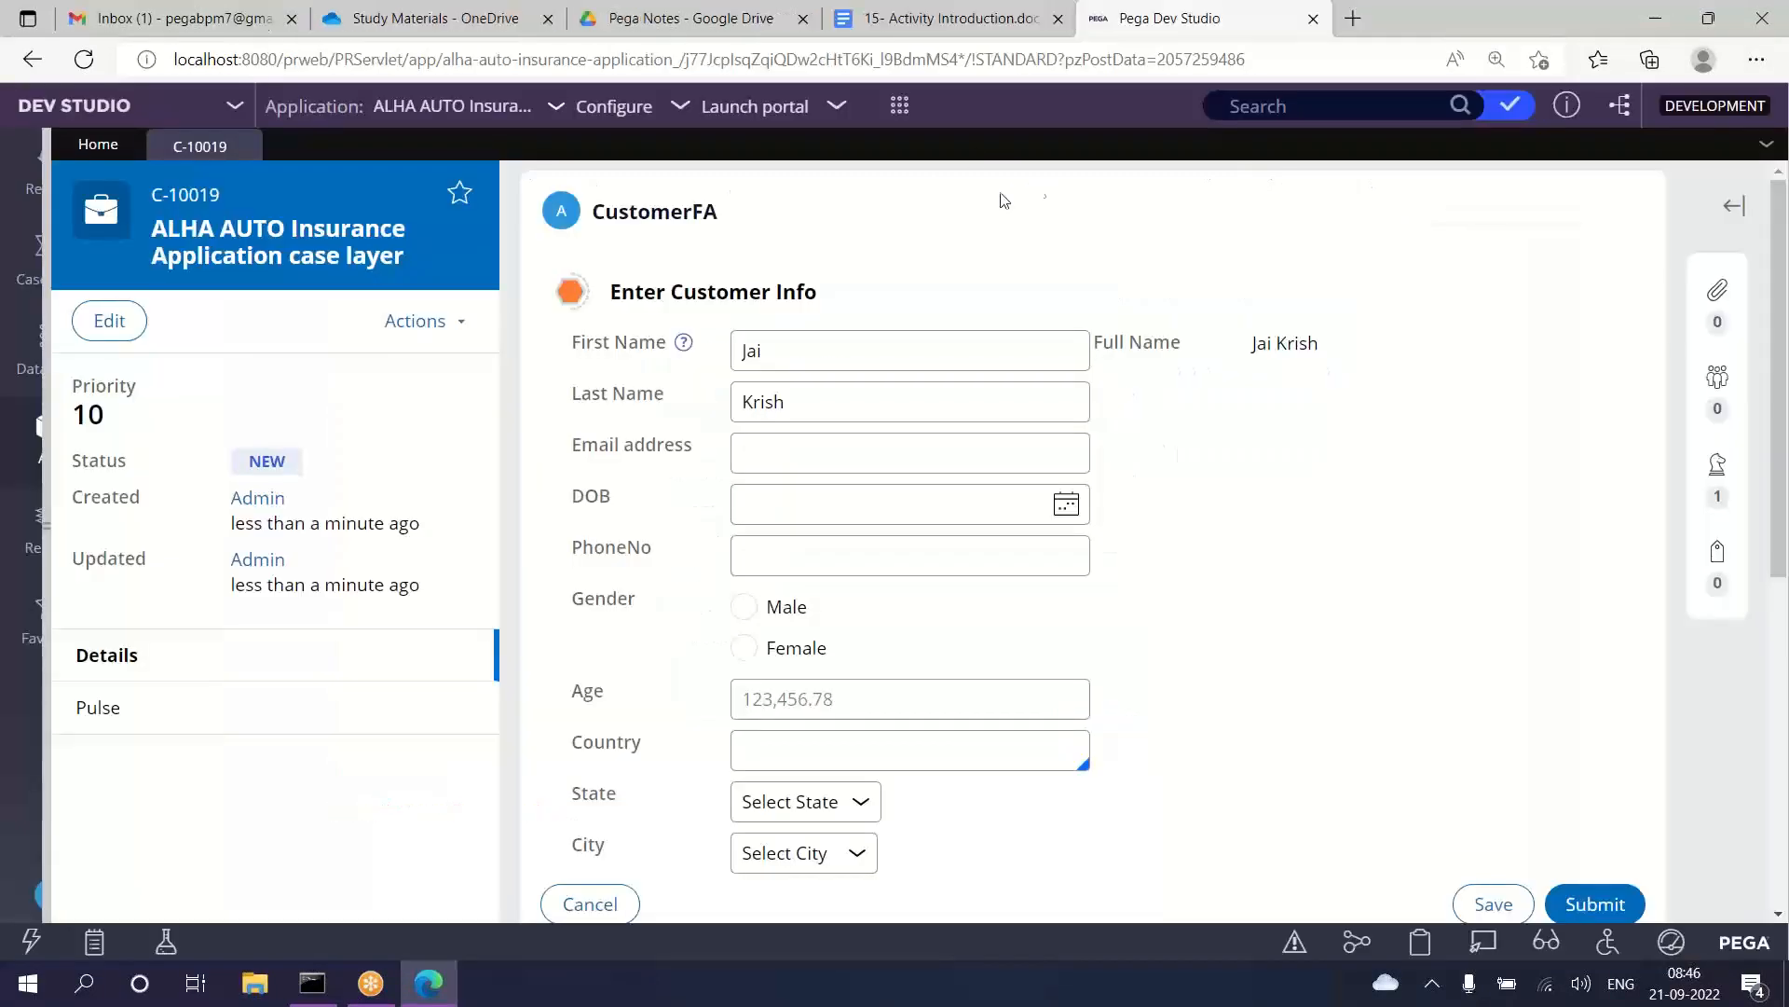
Step: Read the Activity Rule path, purpose and forms of logic in the 15- Activity Introduction document
left_click(1022, 24)
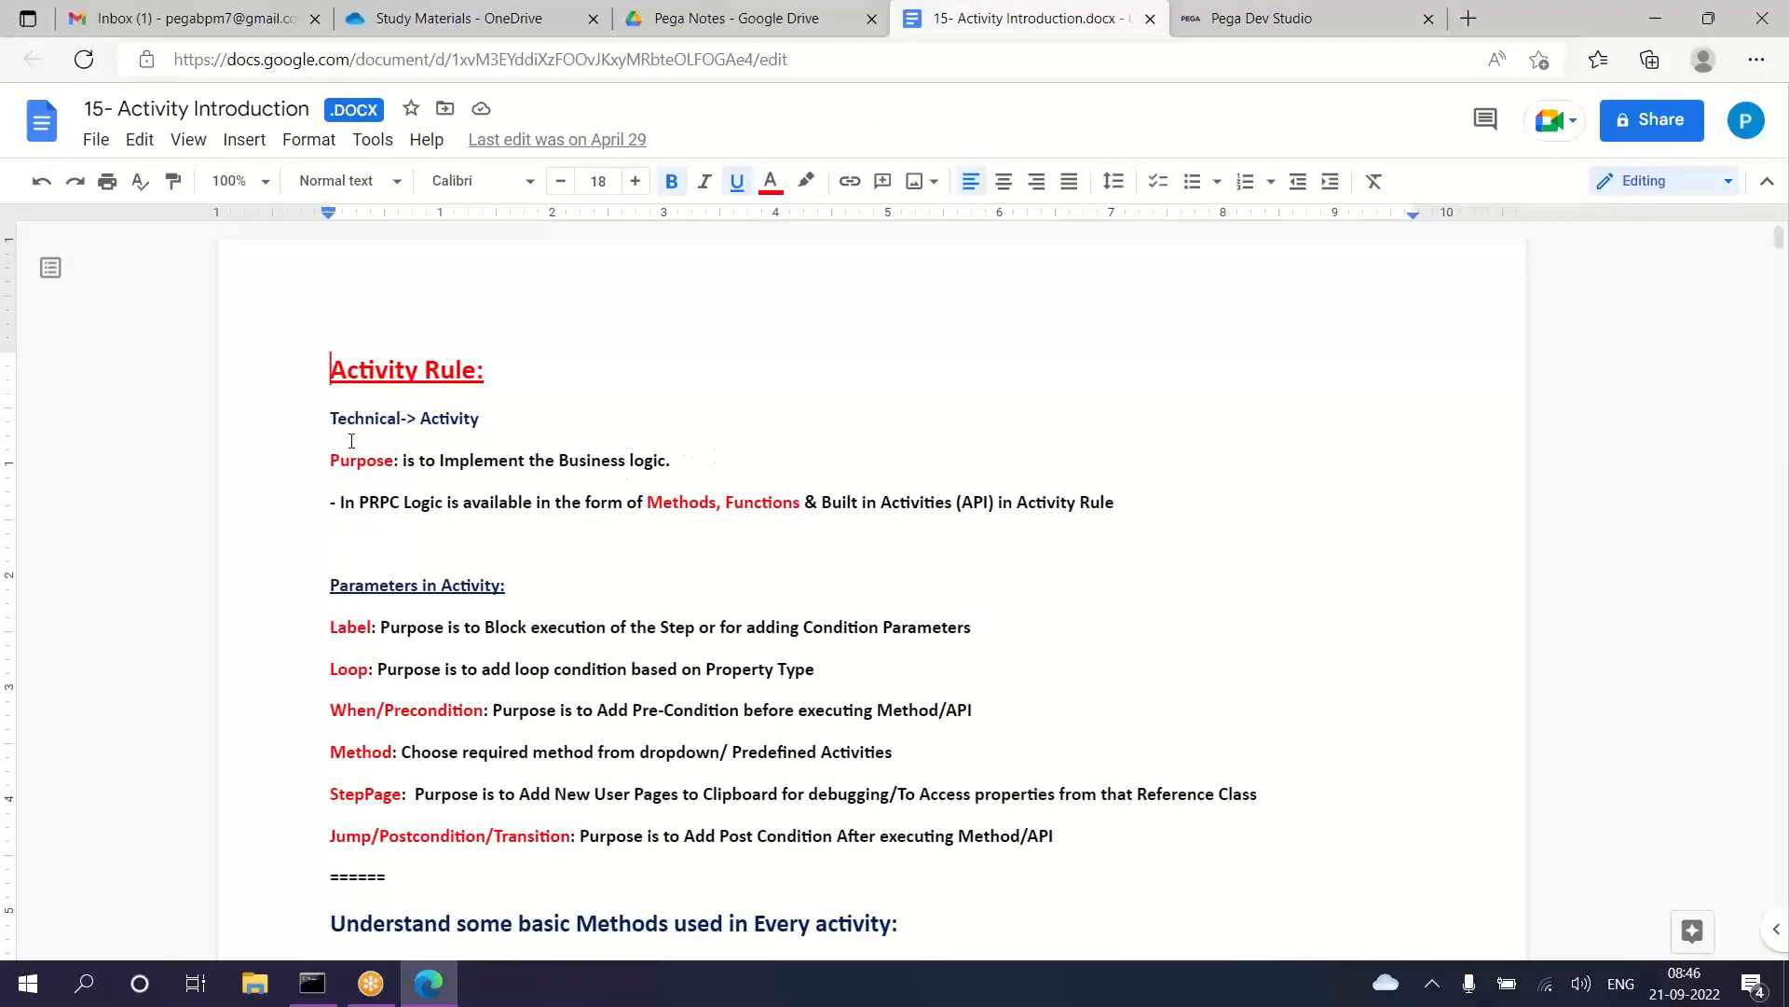
left_click_drag(347, 371, 578, 478)
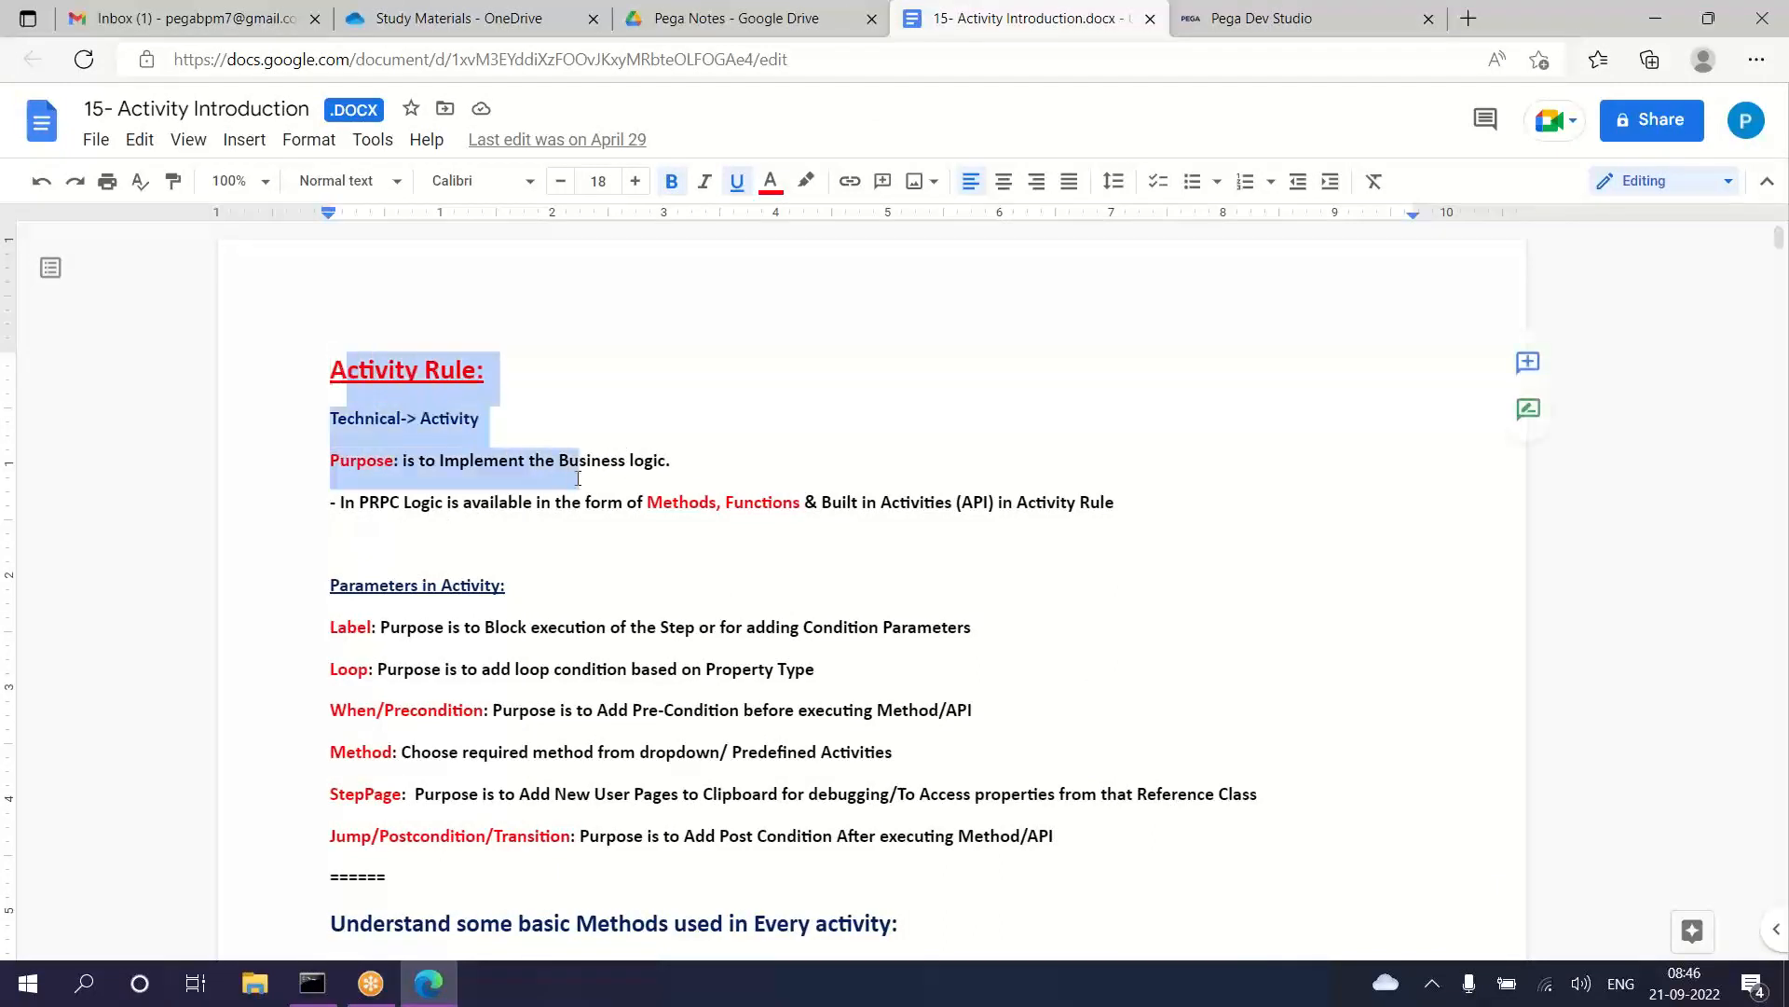
left_click_drag(1127, 503, 266, 384)
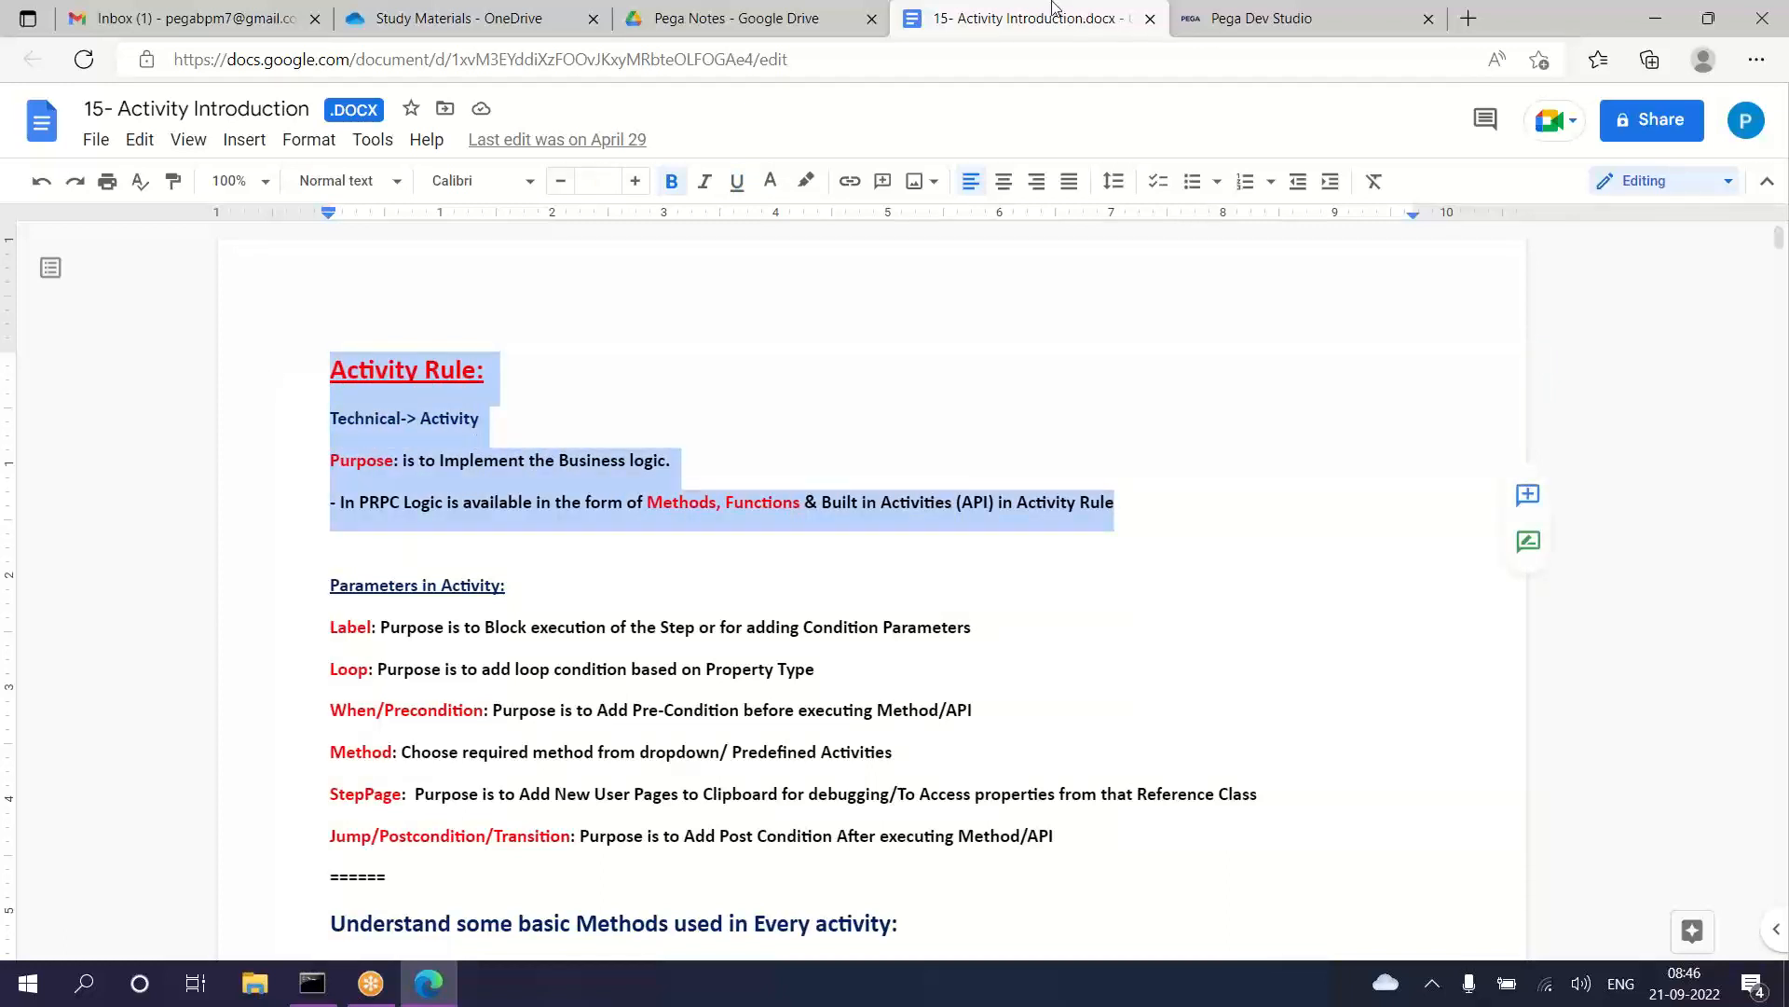
left_click(1216, 20)
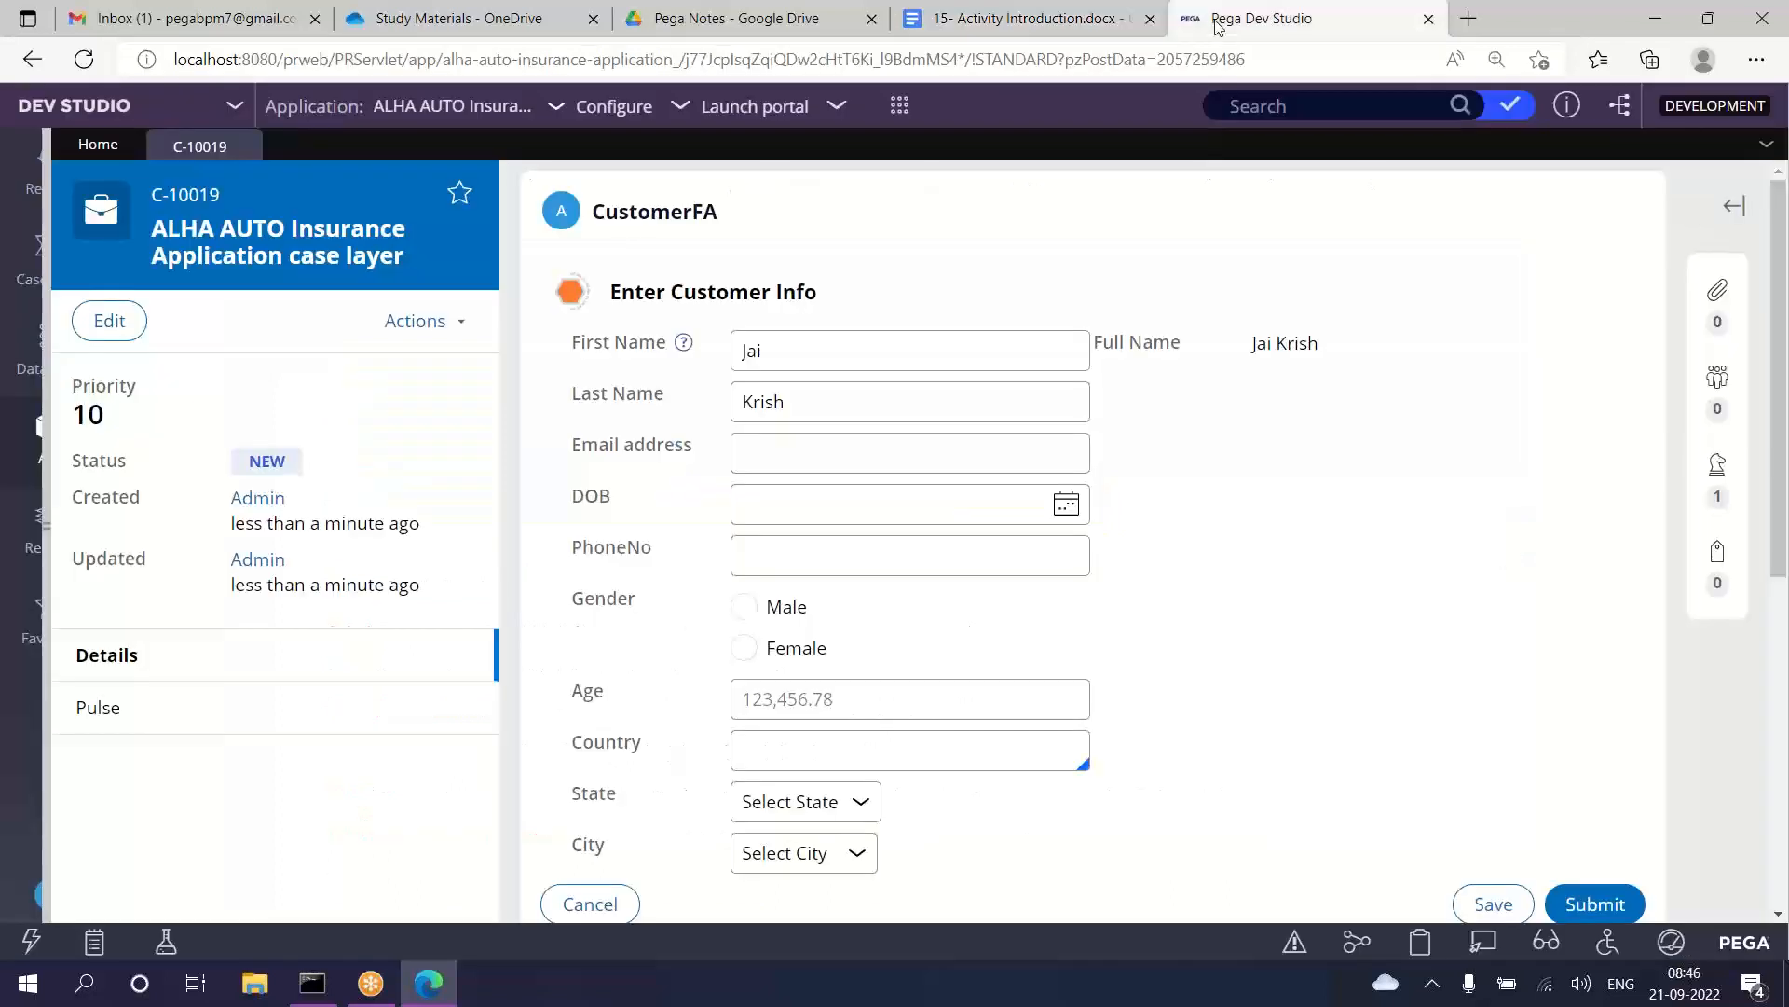
left_click(1066, 21)
left_click(963, 331)
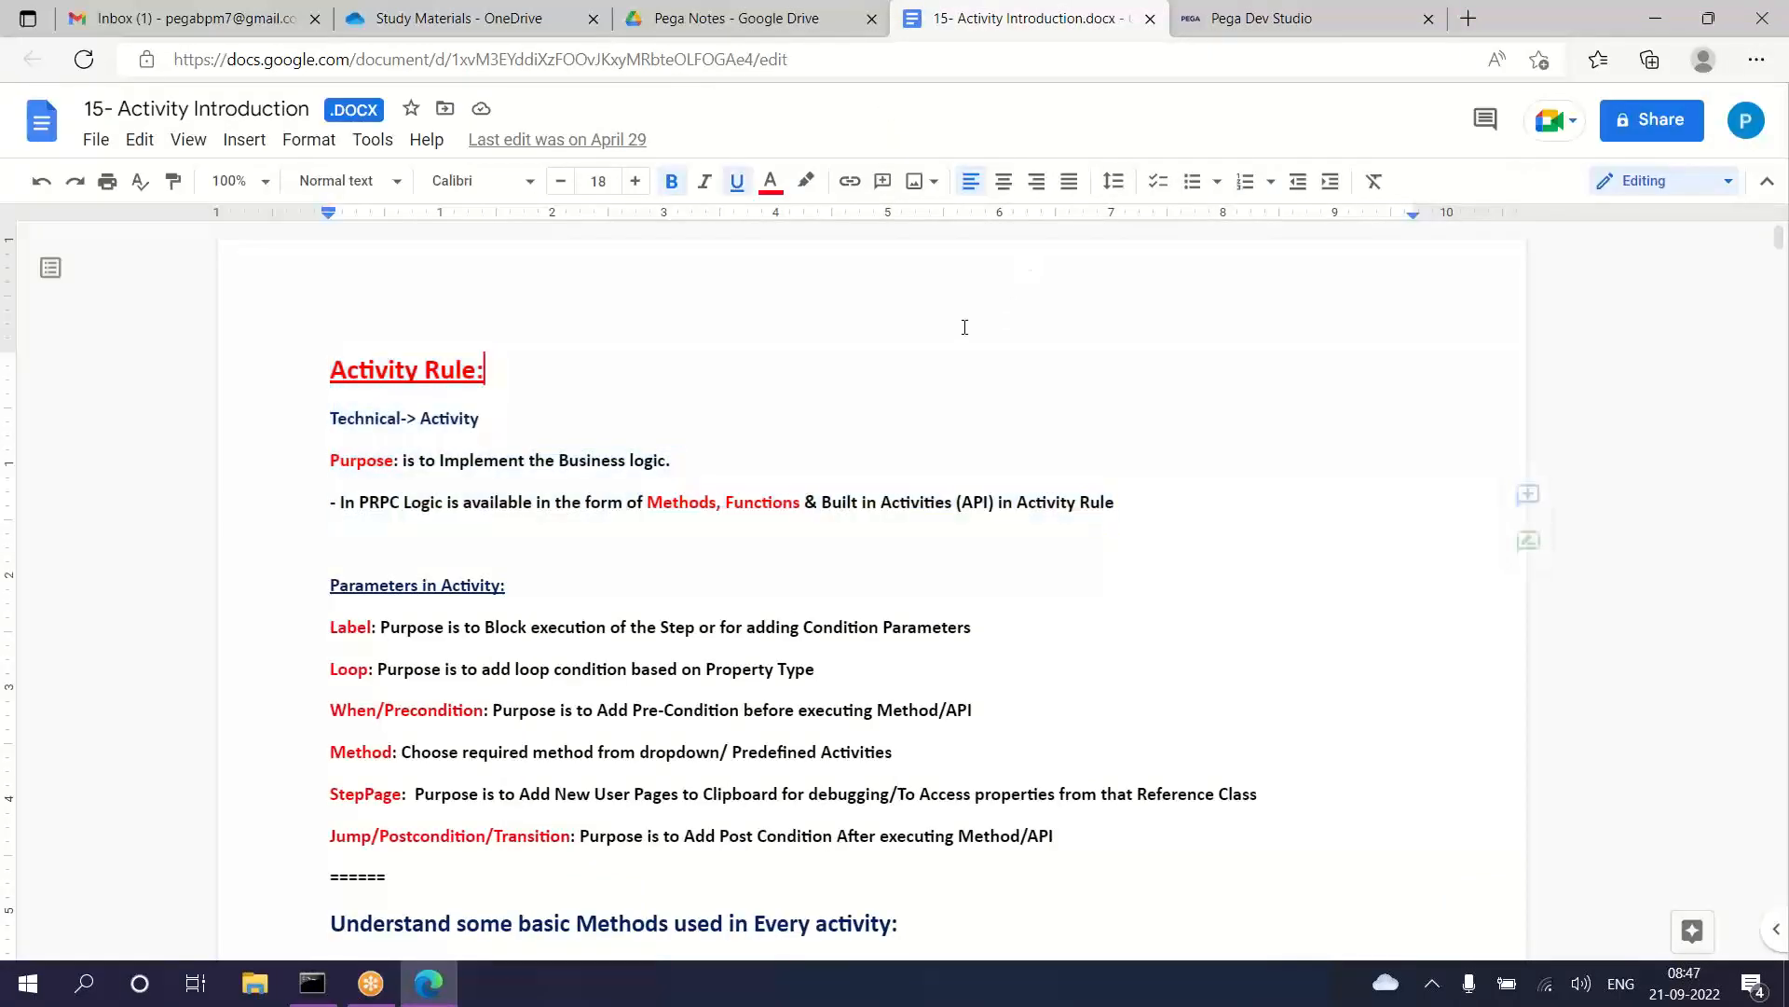